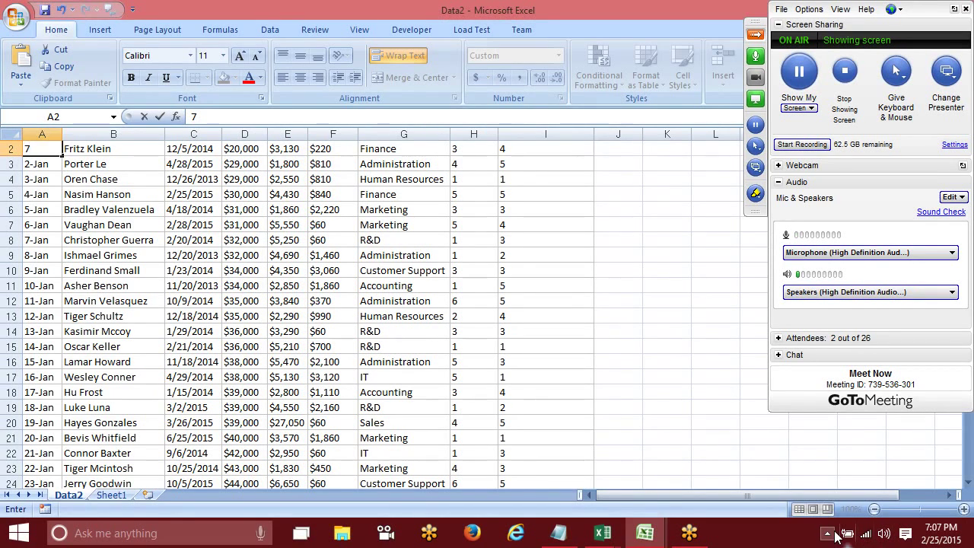
# Step: Collapse the GoToMeeting pane and cancel the stray 7 typed into cell A2
pyautogui.click(828, 533)
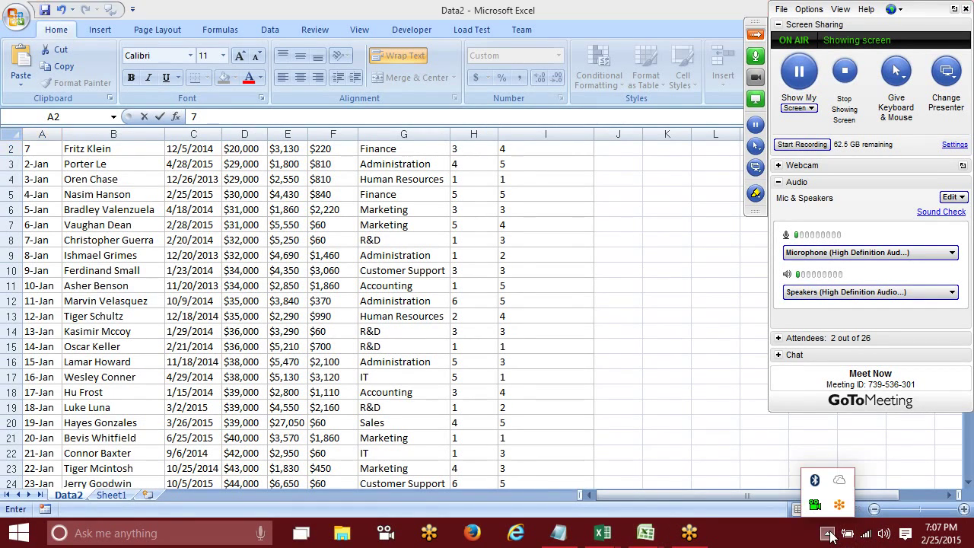
pyautogui.click(801, 143)
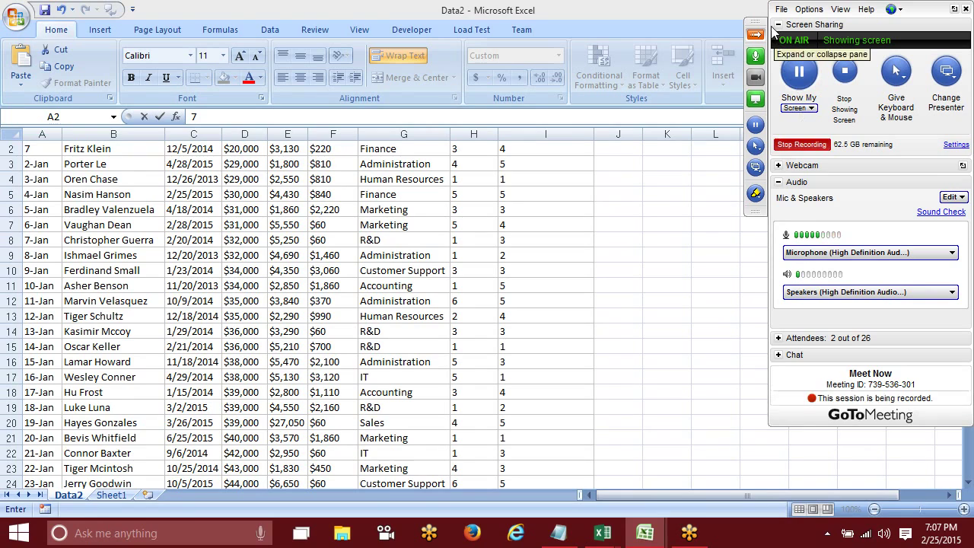
pyautogui.click(756, 34)
pyautogui.scroll(1, 146, 255)
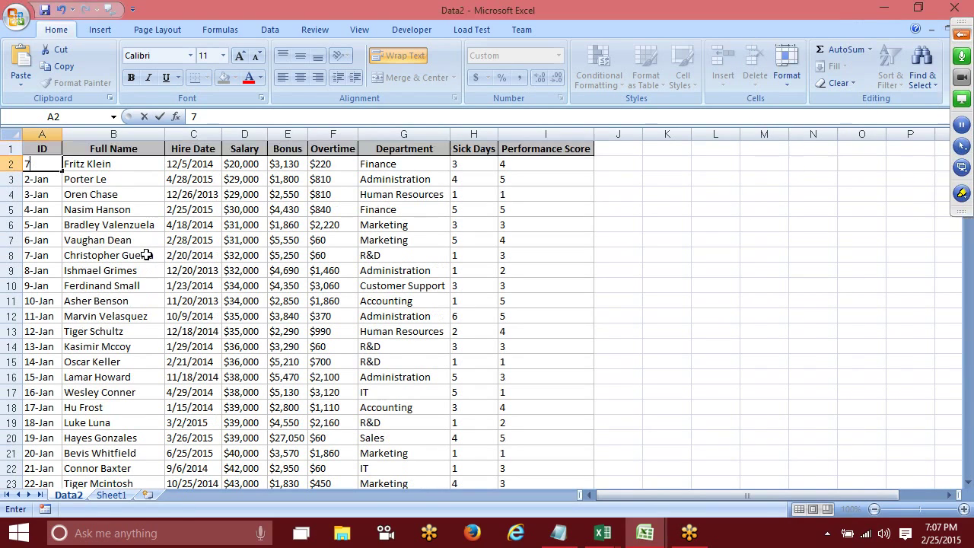
pyautogui.press('Escape')
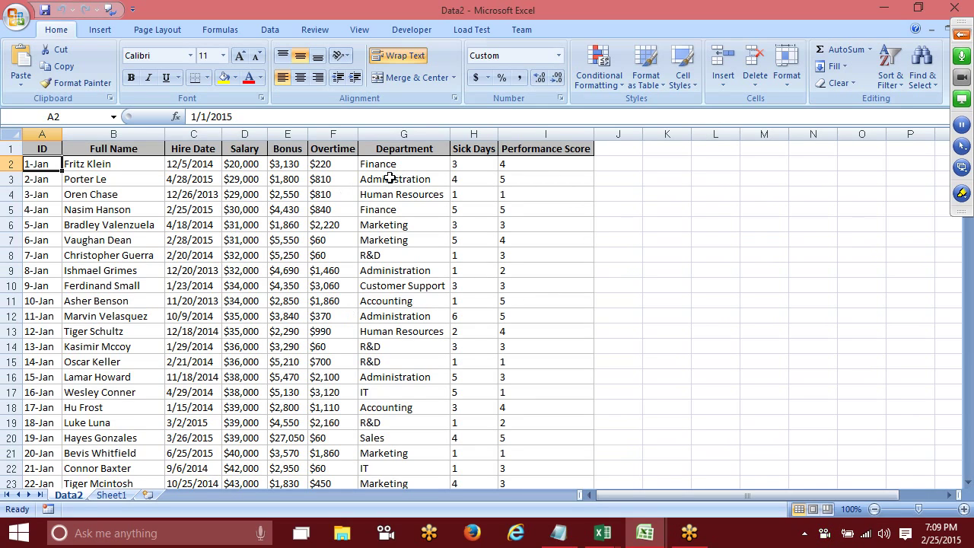
pyautogui.click(294, 149)
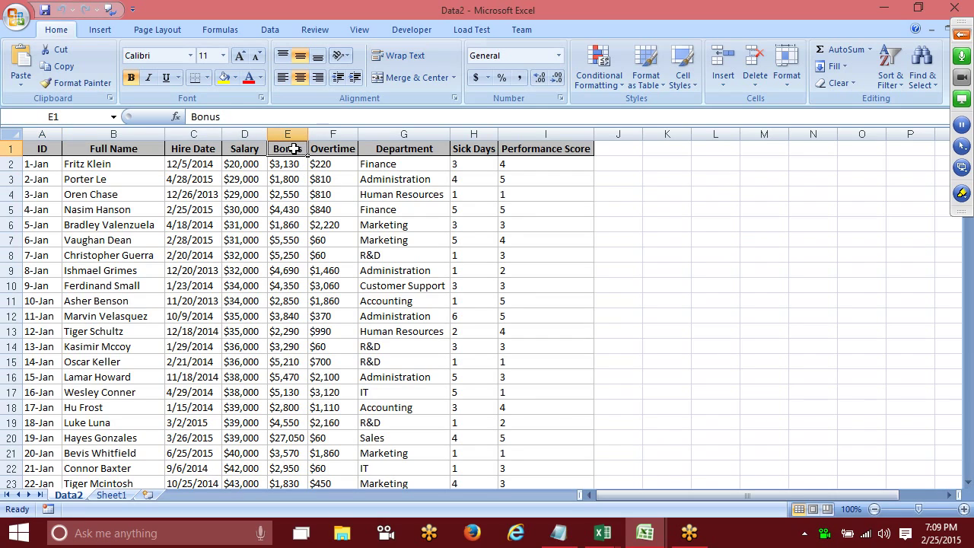
pyautogui.click(333, 152)
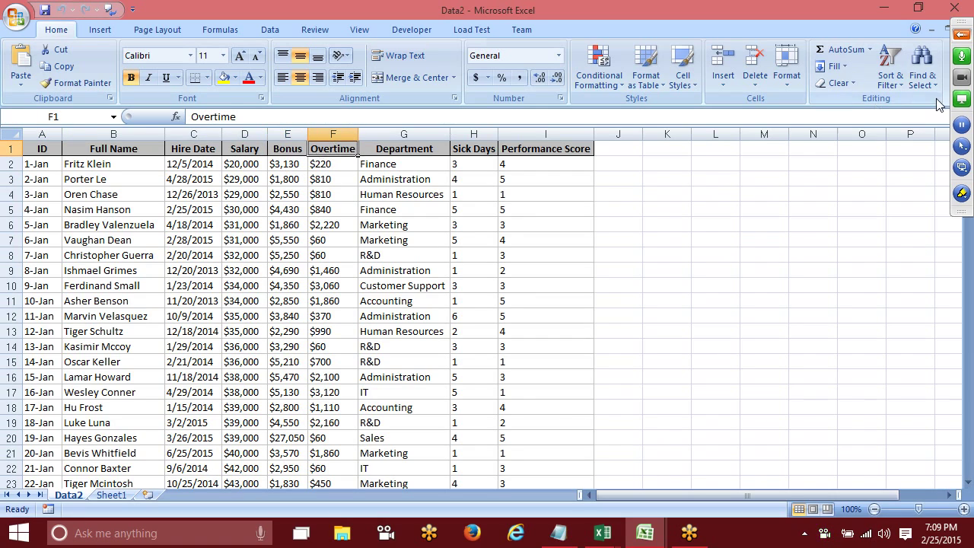
pyautogui.click(890, 77)
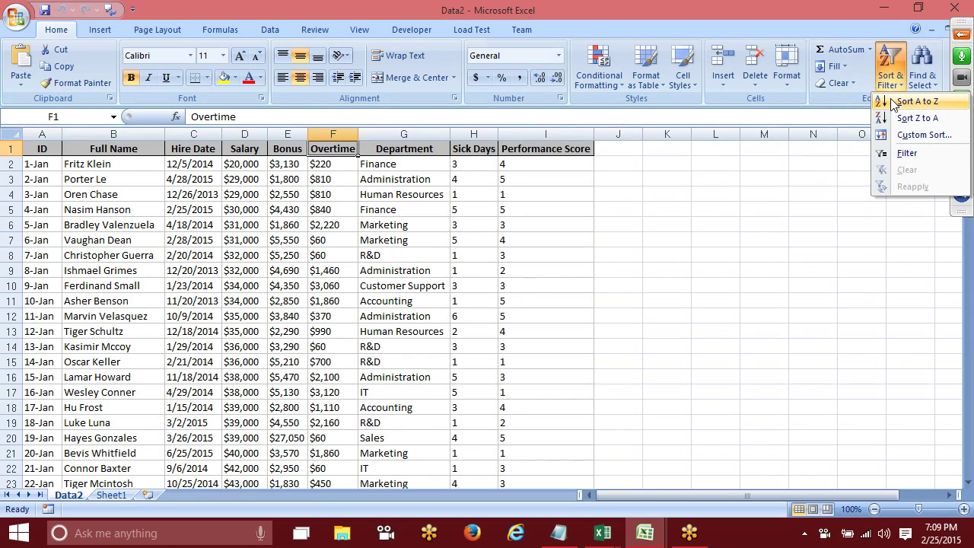
pyautogui.click(892, 102)
pyautogui.click(889, 76)
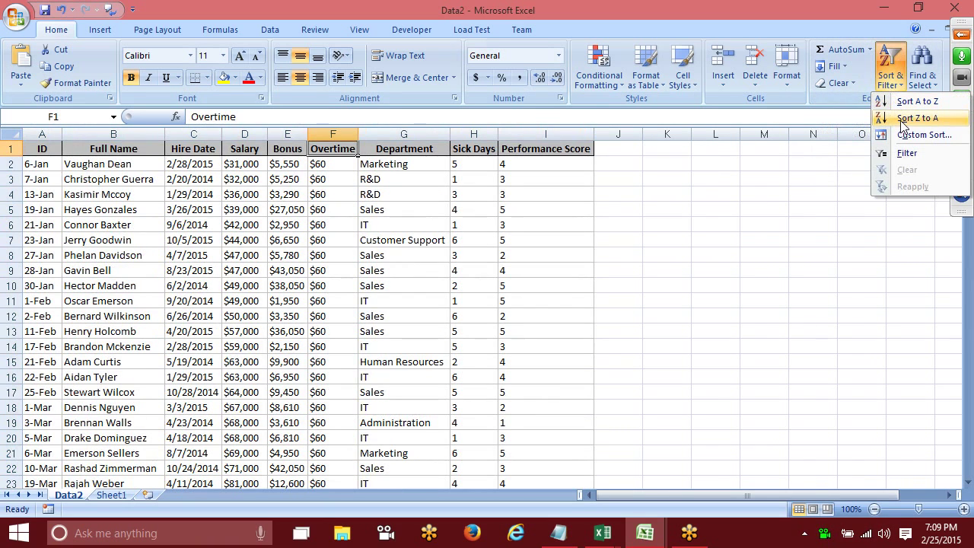
pyautogui.click(902, 119)
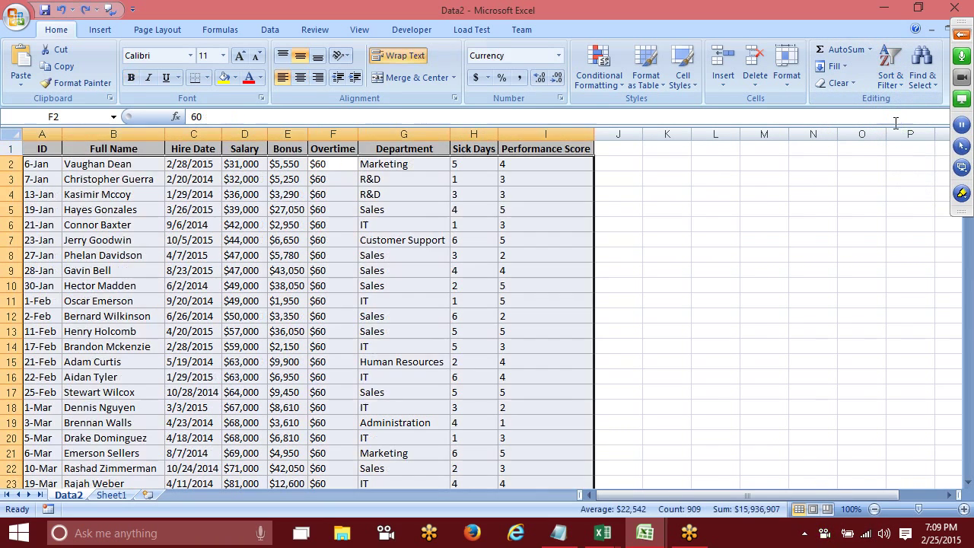
pyautogui.hotkey('ctrl', 'z')
pyautogui.hotkey('ctrl', 'z')
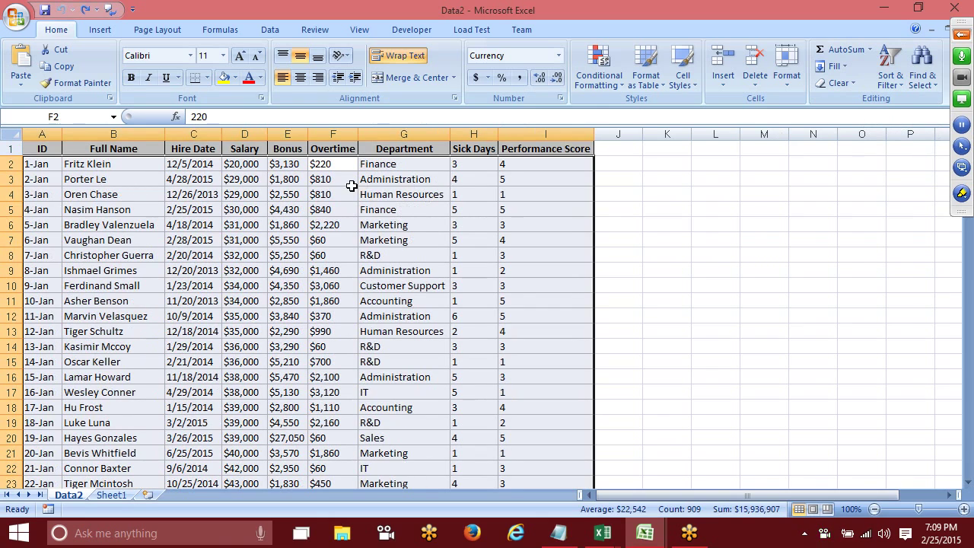
pyautogui.click(339, 192)
pyautogui.click(333, 161)
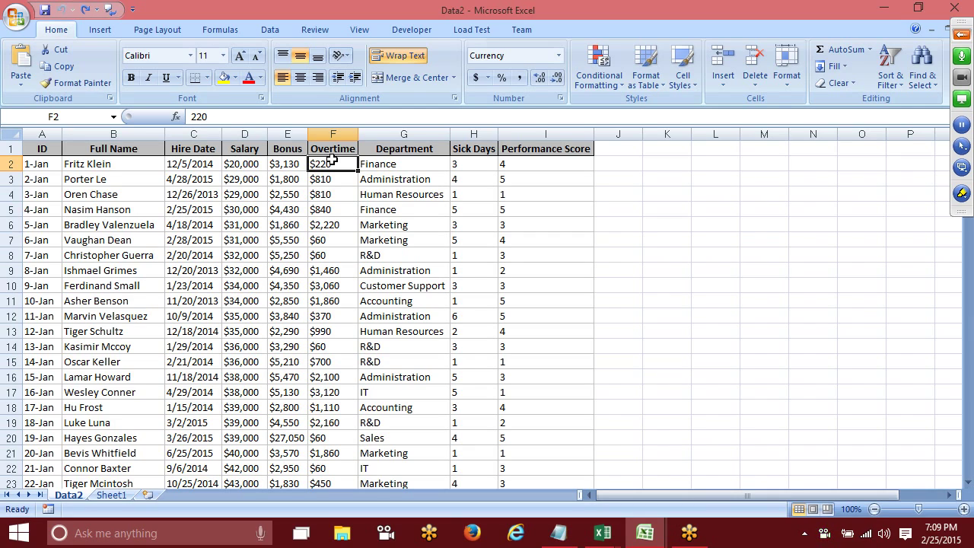
pyautogui.click(10, 300)
pyautogui.rightClick(9, 301)
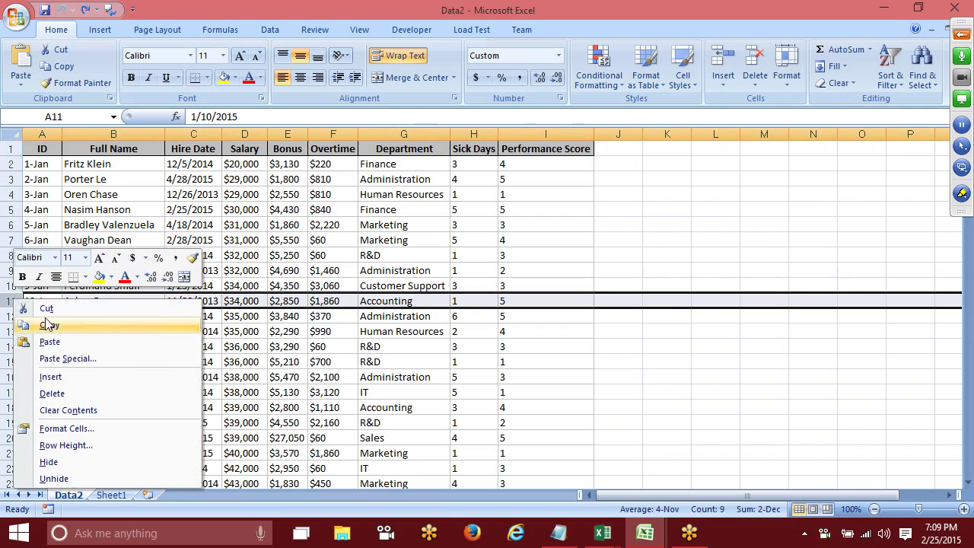
pyautogui.click(70, 372)
pyautogui.click(132, 224)
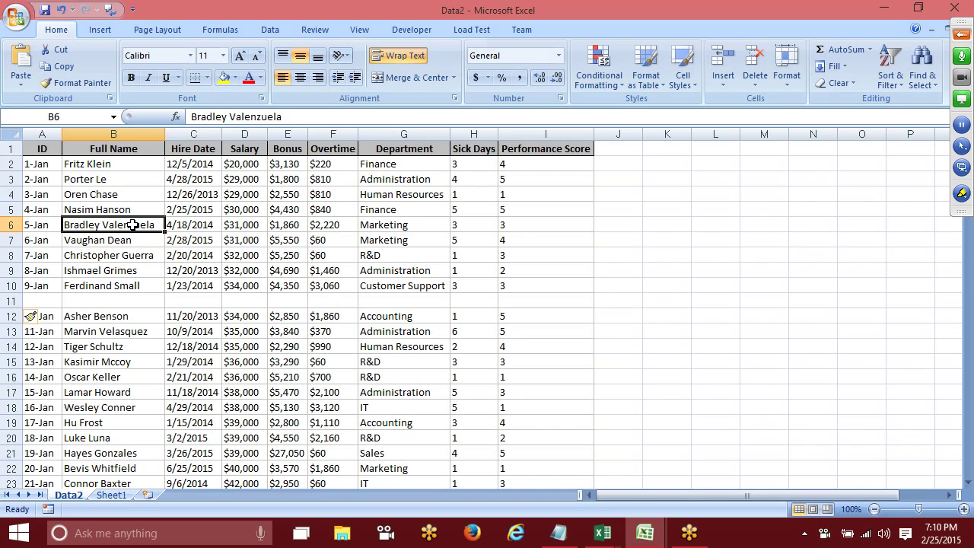
pyautogui.hotkey('ctrl', 'a')
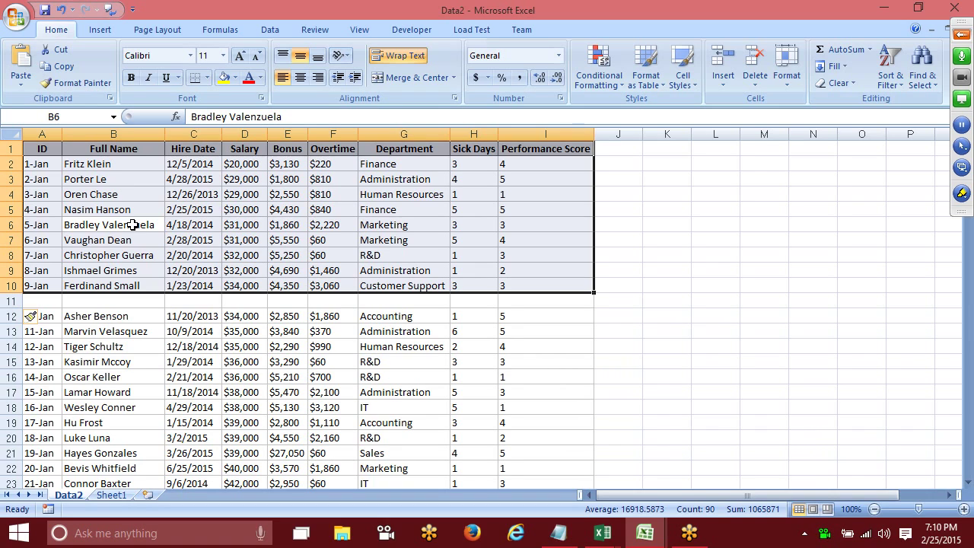
pyautogui.click(251, 299)
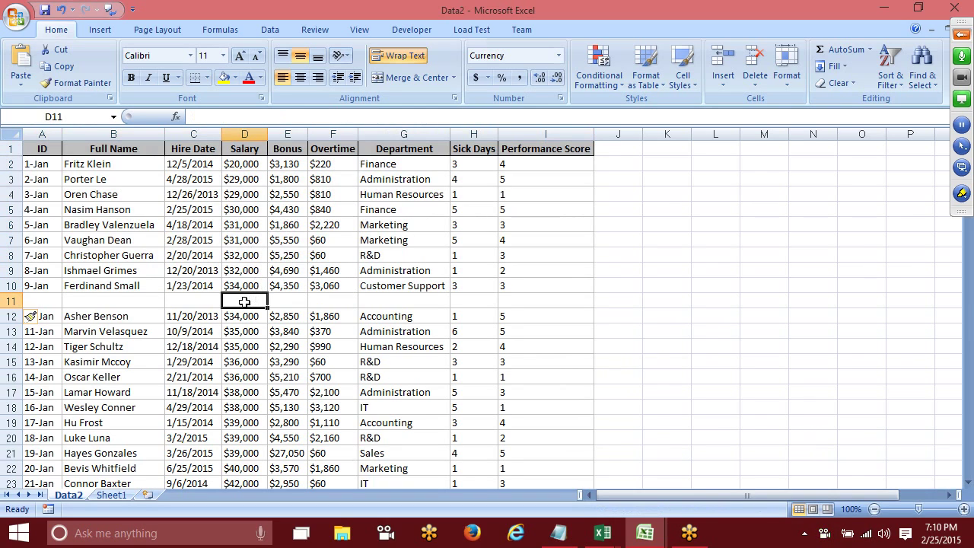
pyautogui.write('1')
pyautogui.click(179, 316)
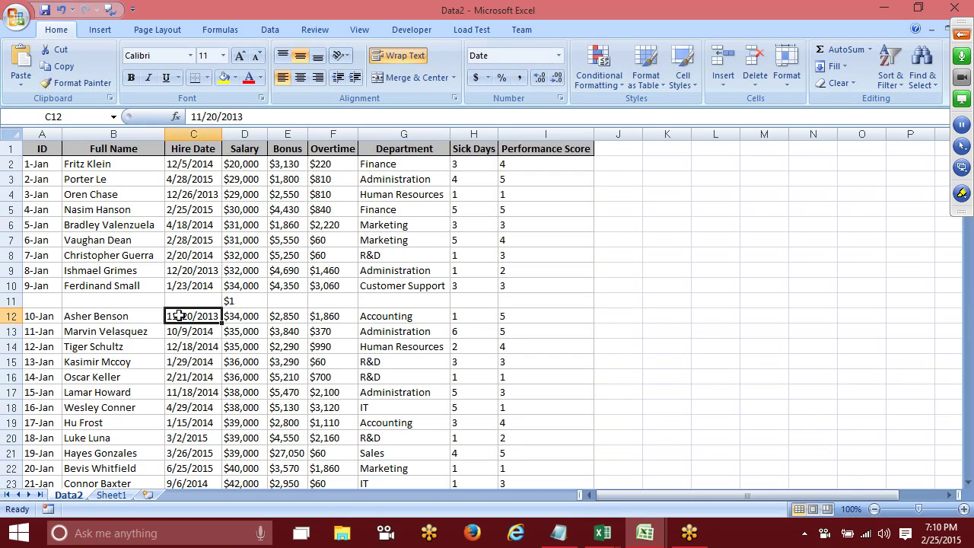
pyautogui.hotkey('ctrl', 'a')
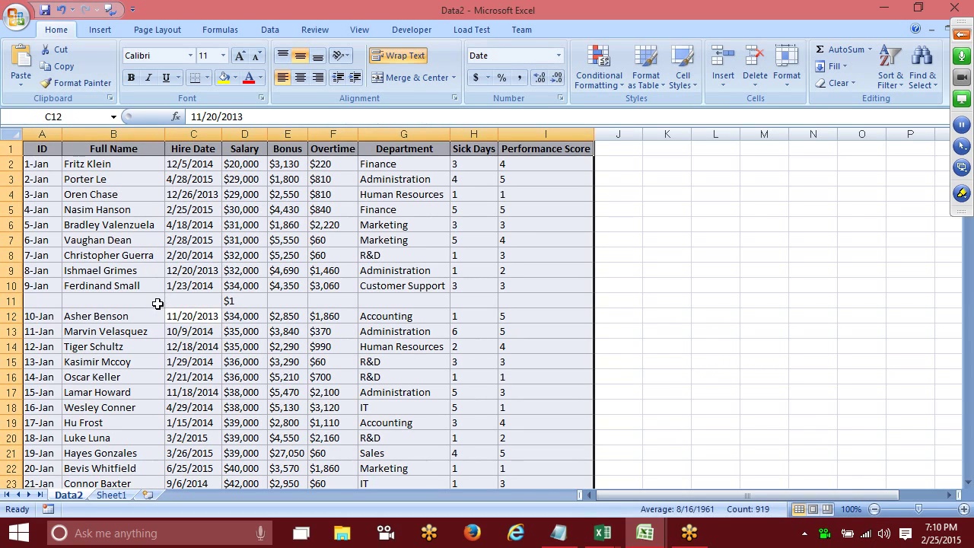
pyautogui.click(145, 298)
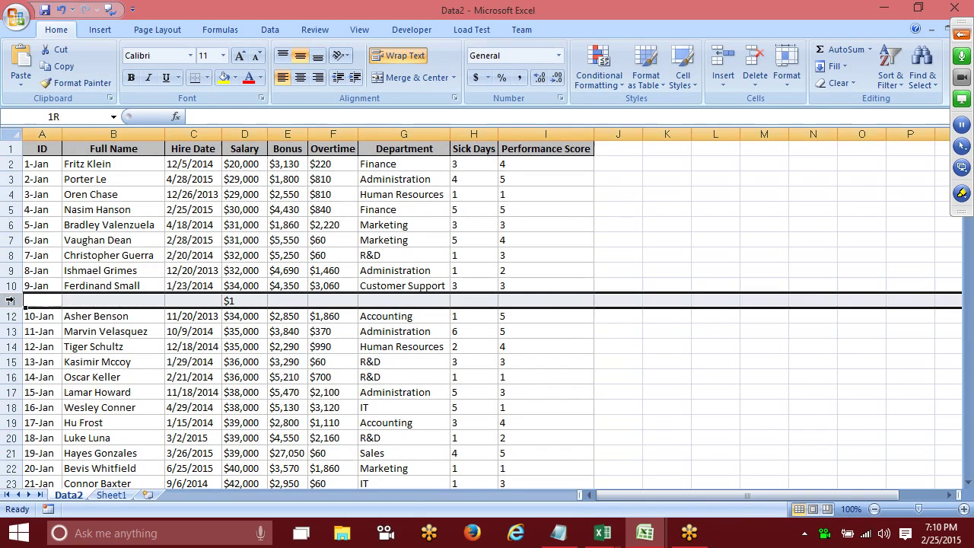
pyautogui.click(10, 301)
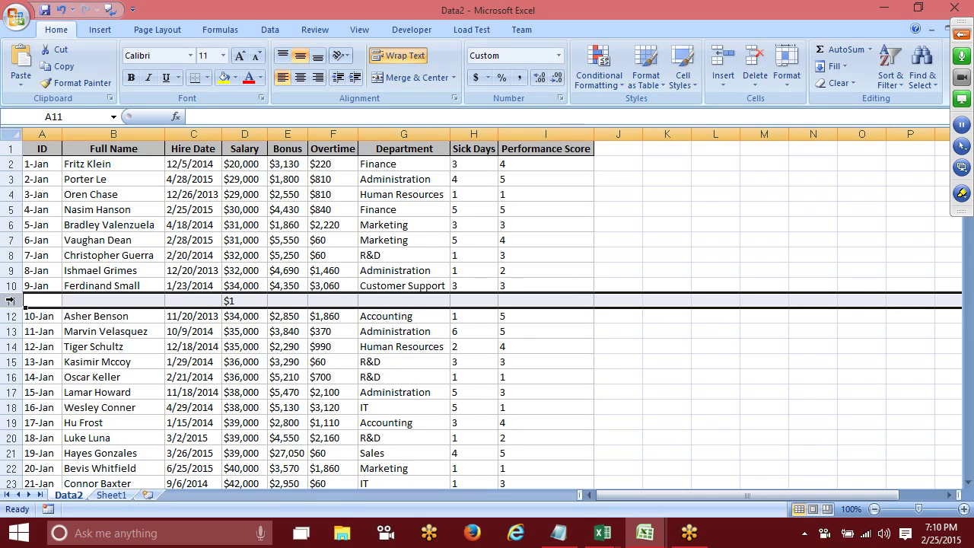
pyautogui.hotkey('ctrl', '-')
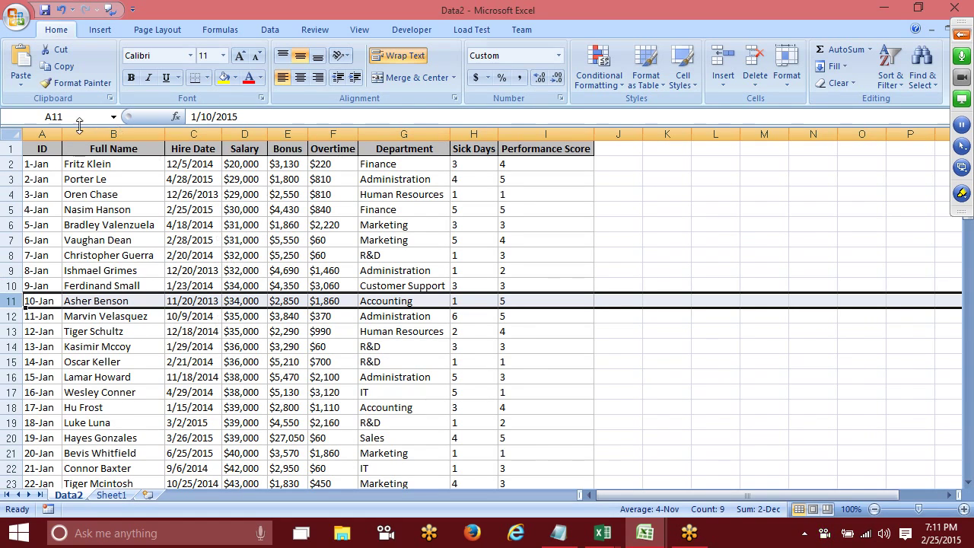
# Step: Select the full employee table range A1:I102, from the ID header to the last record
pyautogui.moveTo(42, 151); pyautogui.dragTo(593, 152)
pyautogui.hotkey('ctrl', 'Down')
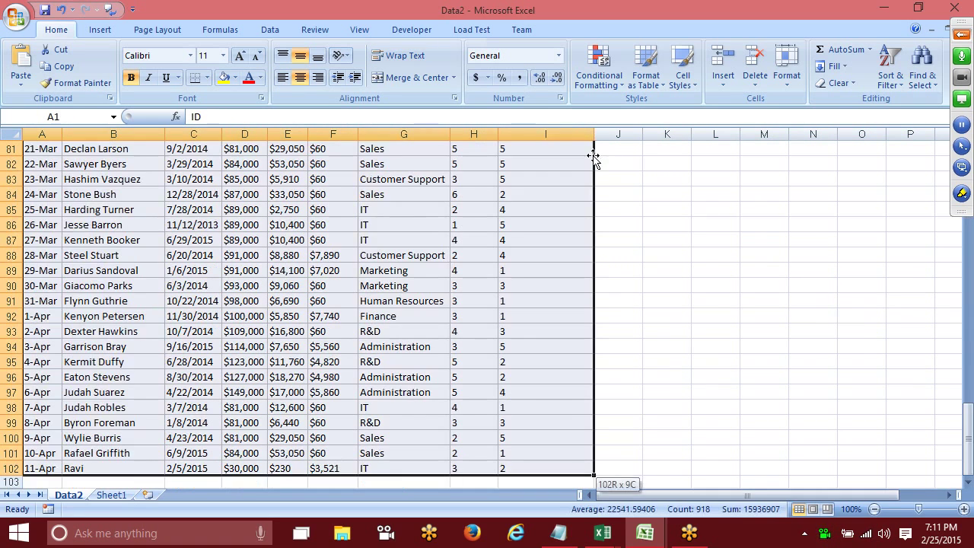
pyautogui.hotkey('ctrl', 'Home')
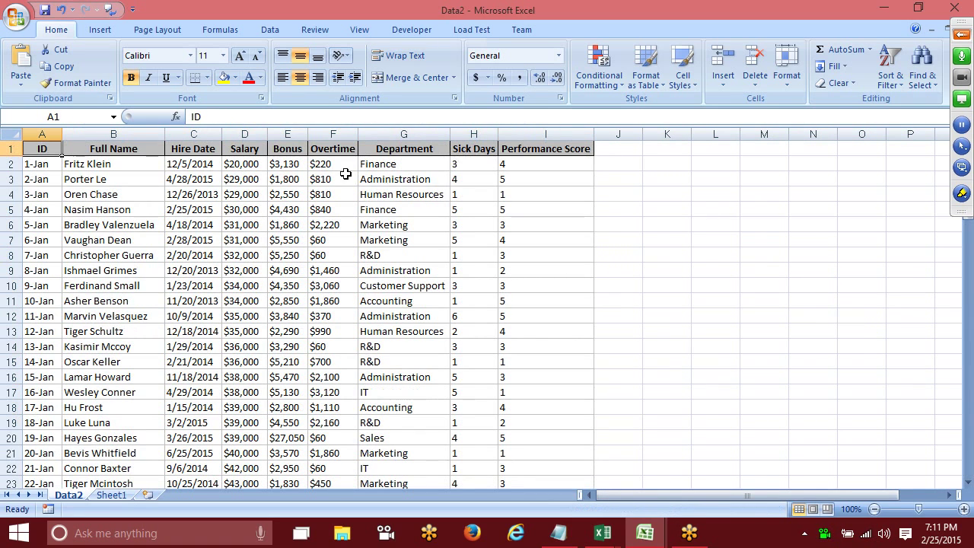
pyautogui.click(334, 149)
pyautogui.click(296, 149)
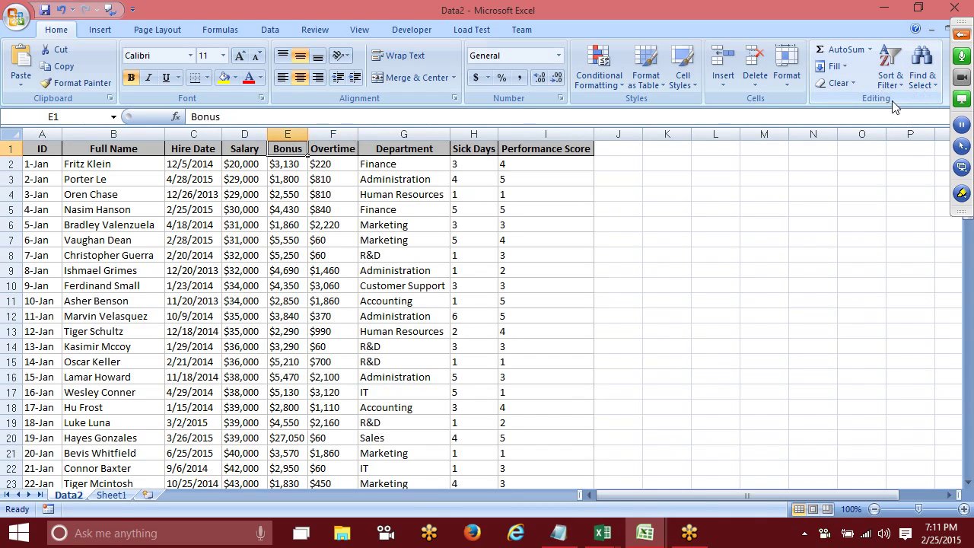
pyautogui.click(891, 85)
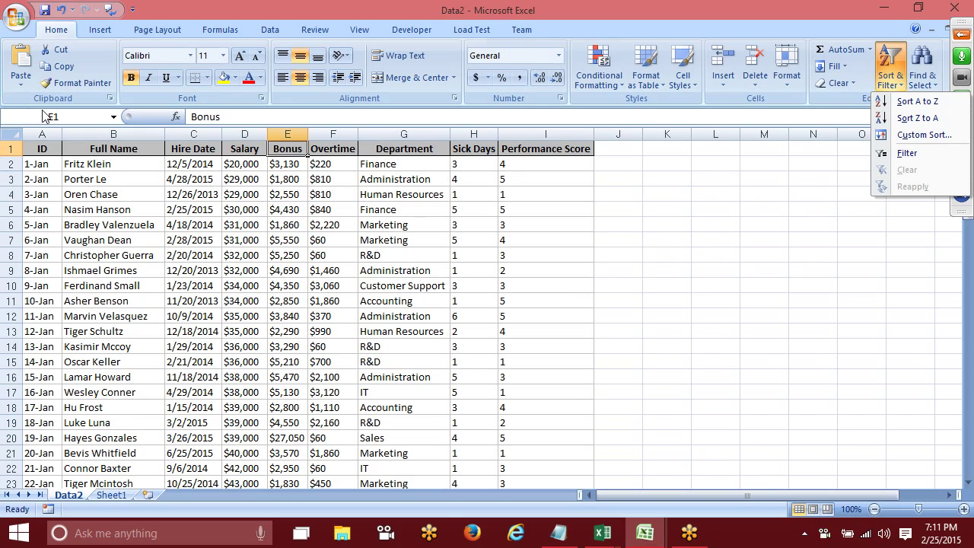
pyautogui.click(43, 147)
pyautogui.click(43, 147)
pyautogui.hotkey('ctrl', 'shift', 'Right')
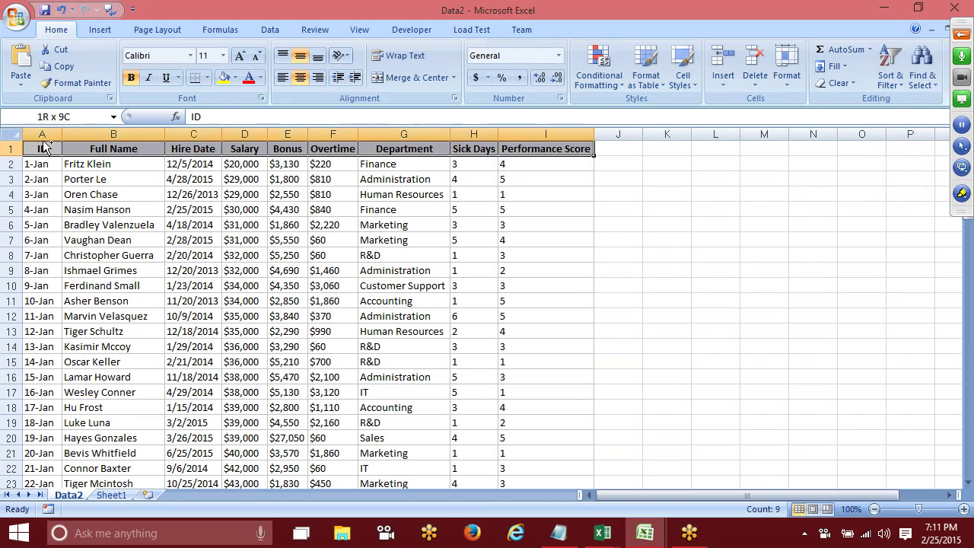
pyautogui.hotkey('ctrl', 'shift', 'Down')
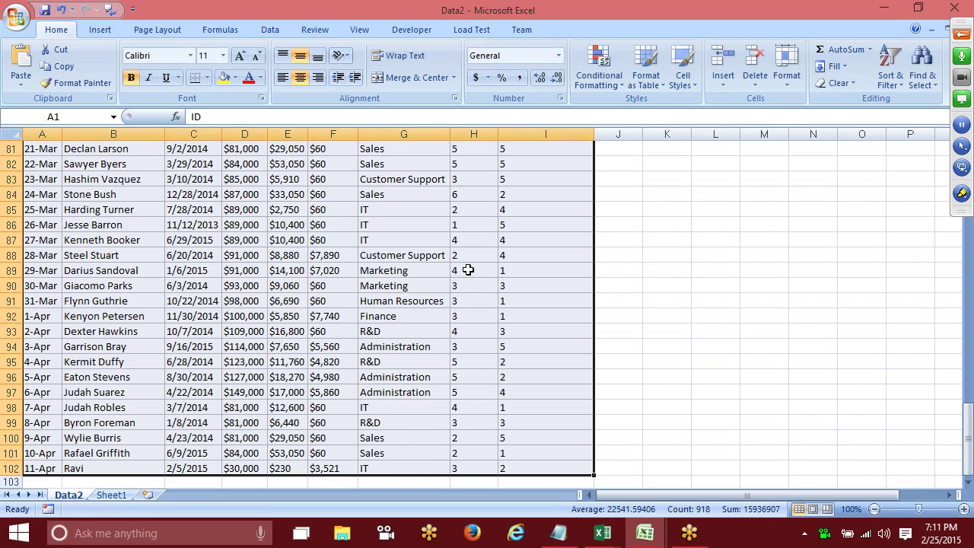
# Step: In Custom Sort, sort by Full Name A to Z and add a second level
pyautogui.click(891, 84)
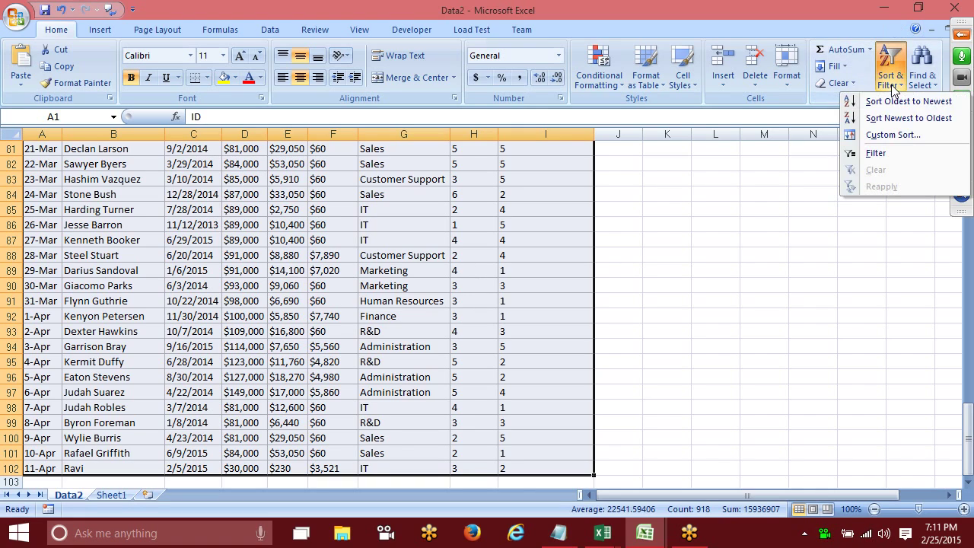
pyautogui.click(892, 137)
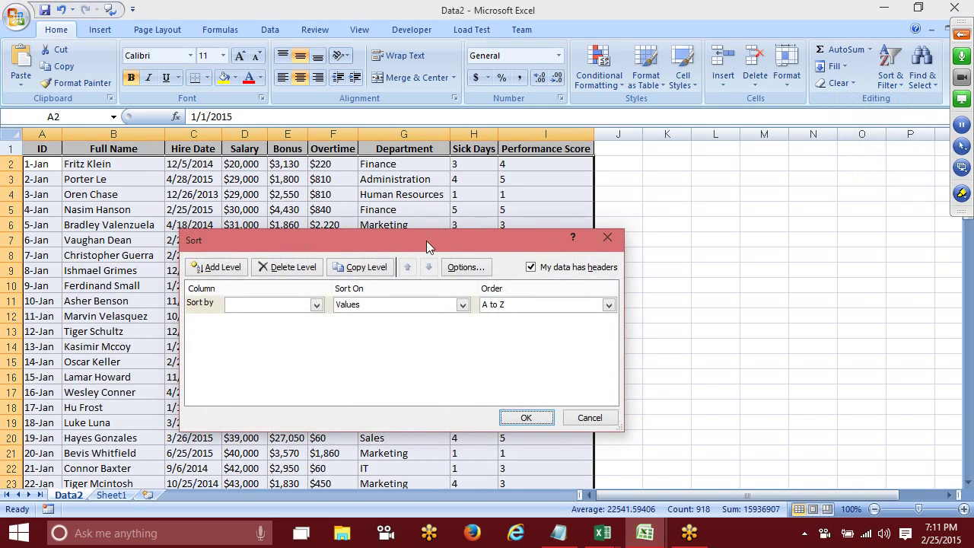
pyautogui.moveTo(426, 240); pyautogui.dragTo(315, 131)
pyautogui.click(140, 196)
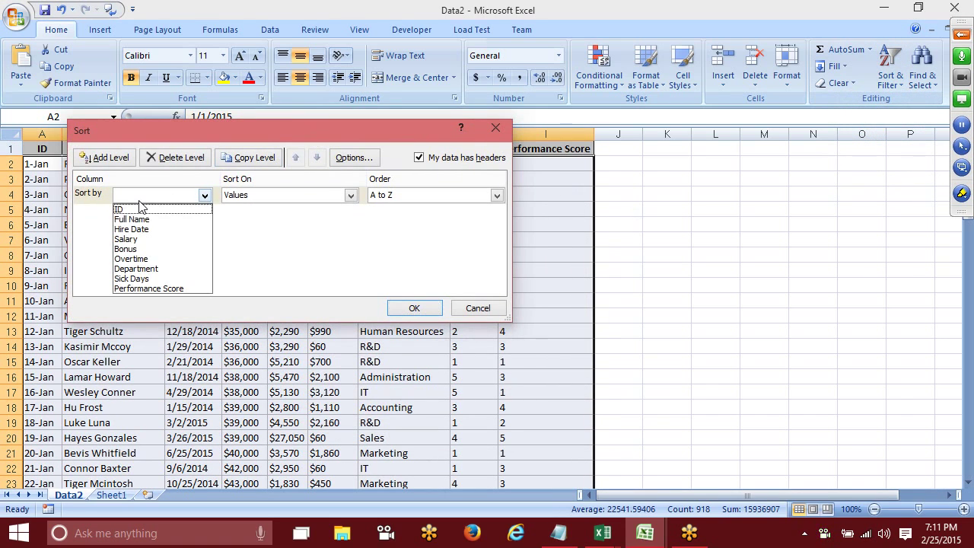
pyautogui.click(142, 221)
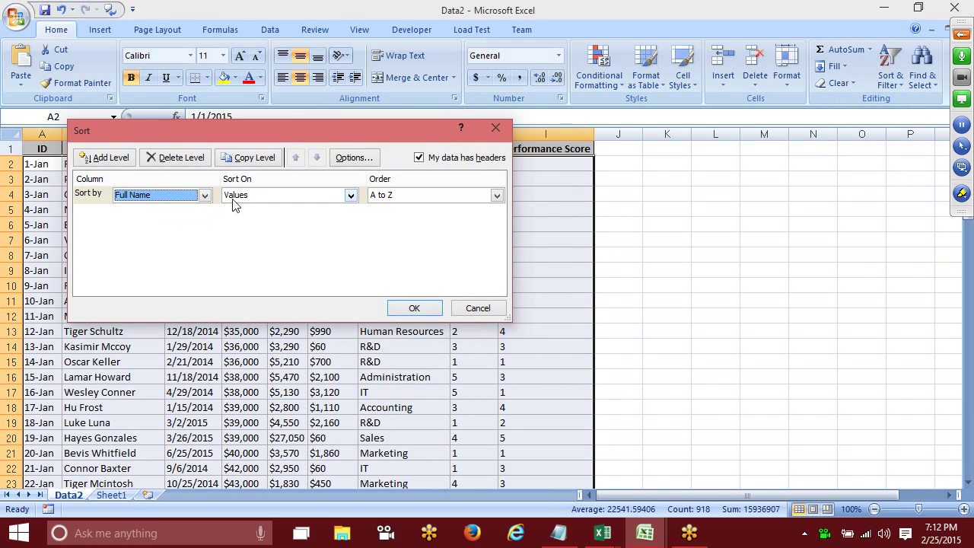
pyautogui.click(112, 161)
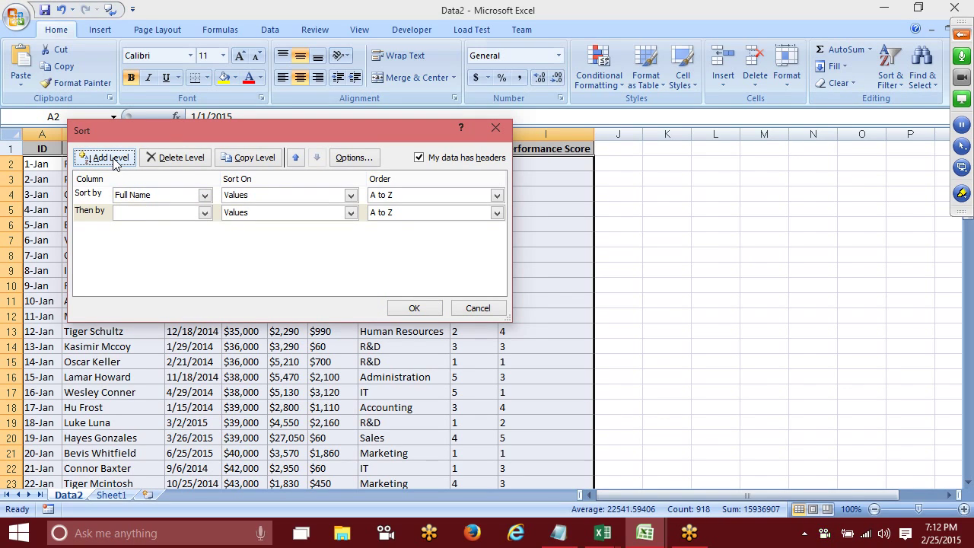
pyautogui.click(441, 198)
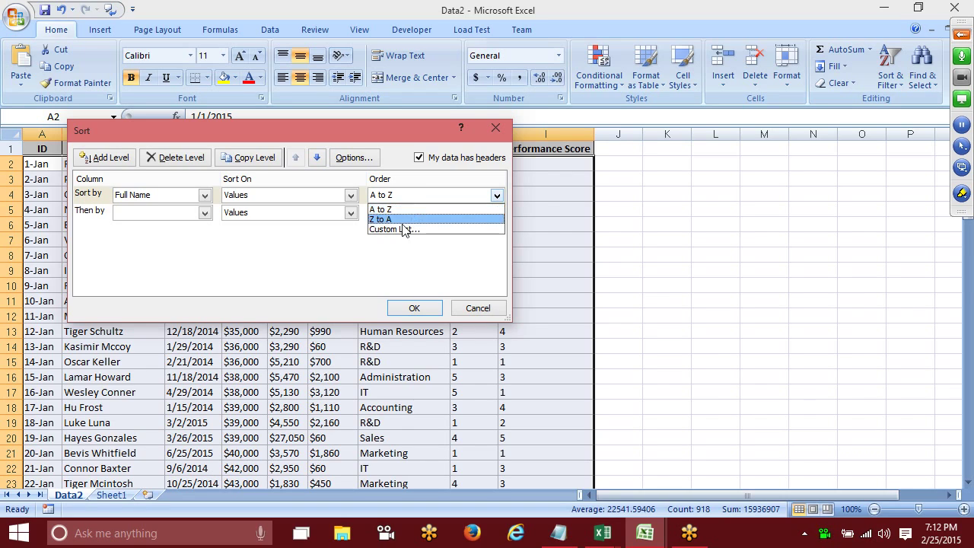
pyautogui.click(404, 212)
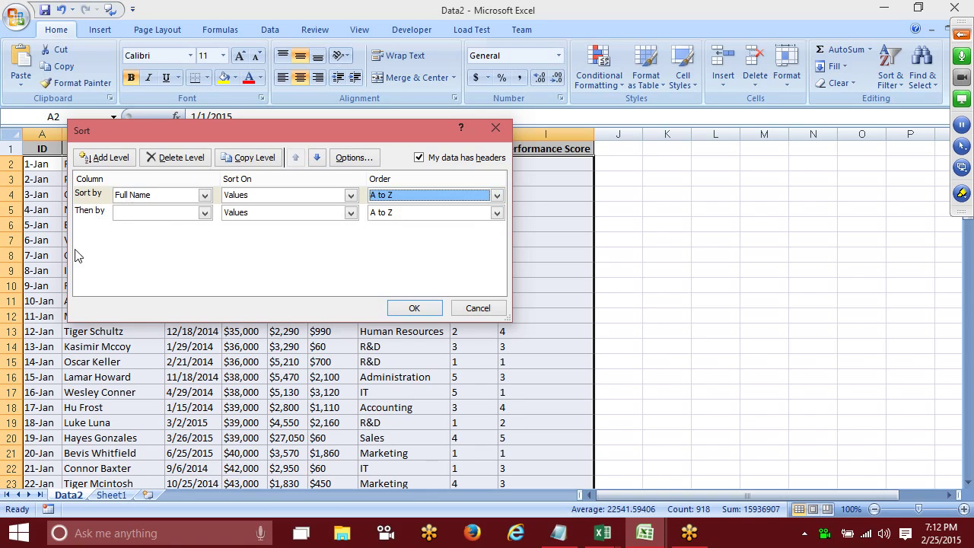
# Step: Set the second level to Hire Date, Oldest to Newest, and apply the sort
pyautogui.click(180, 213)
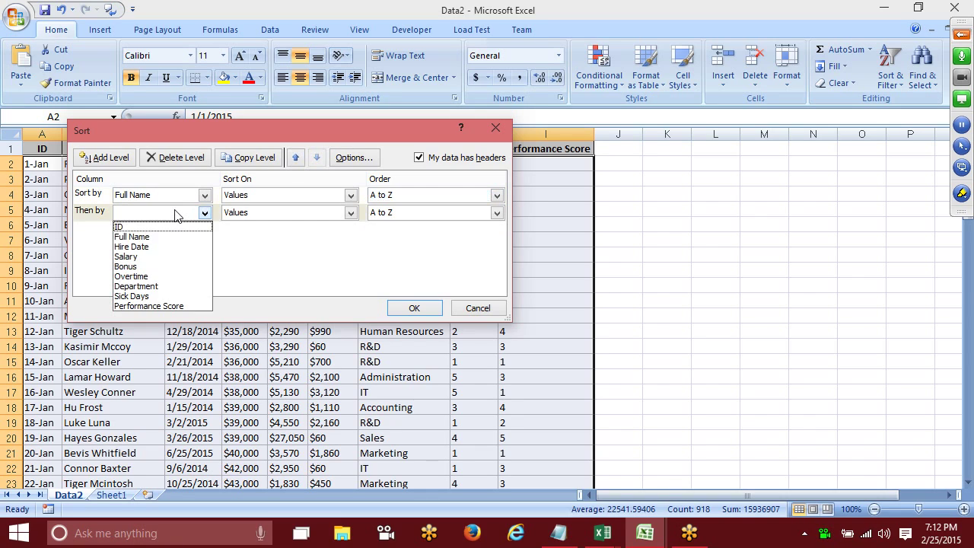
pyautogui.click(166, 248)
pyautogui.click(405, 215)
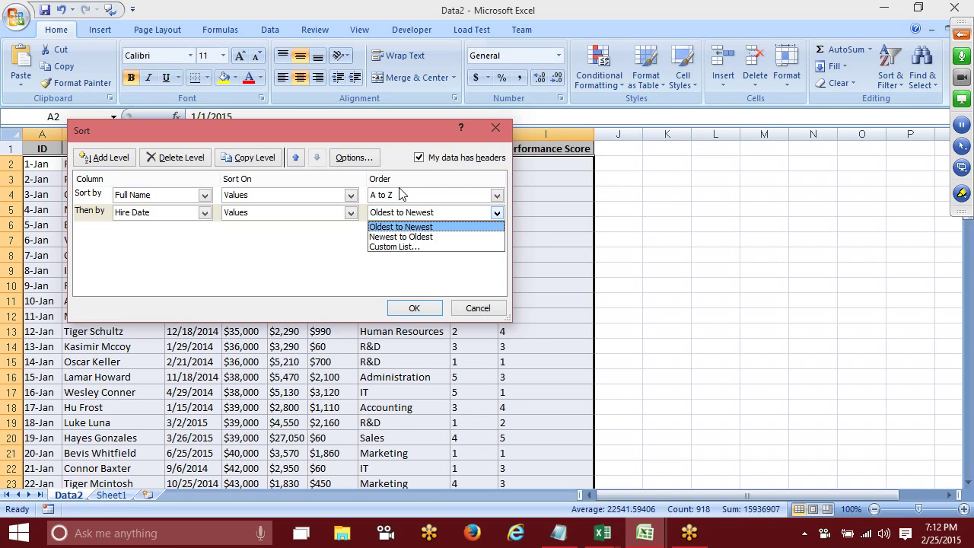
pyautogui.click(268, 272)
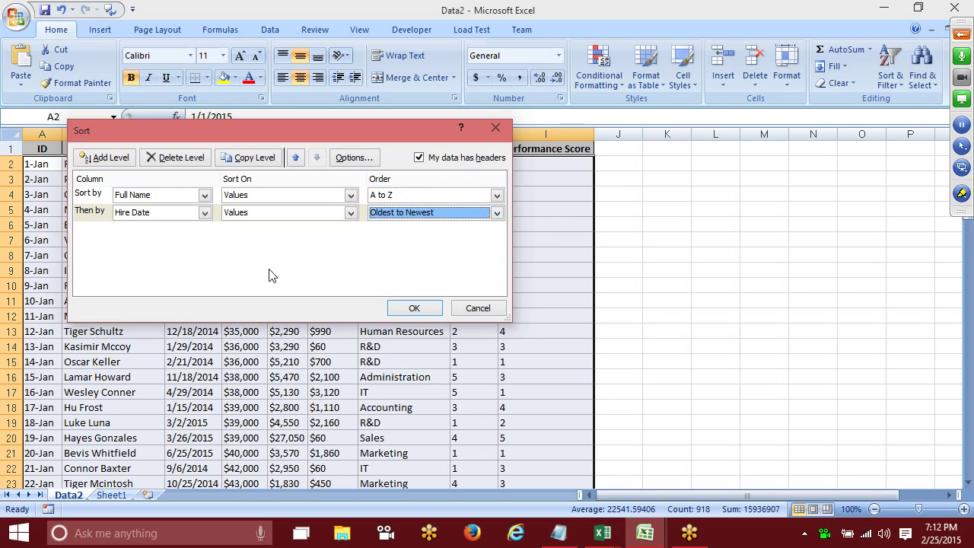
pyautogui.click(402, 302)
pyautogui.scroll(-5, 360, 289)
pyautogui.scroll(5, 361, 289)
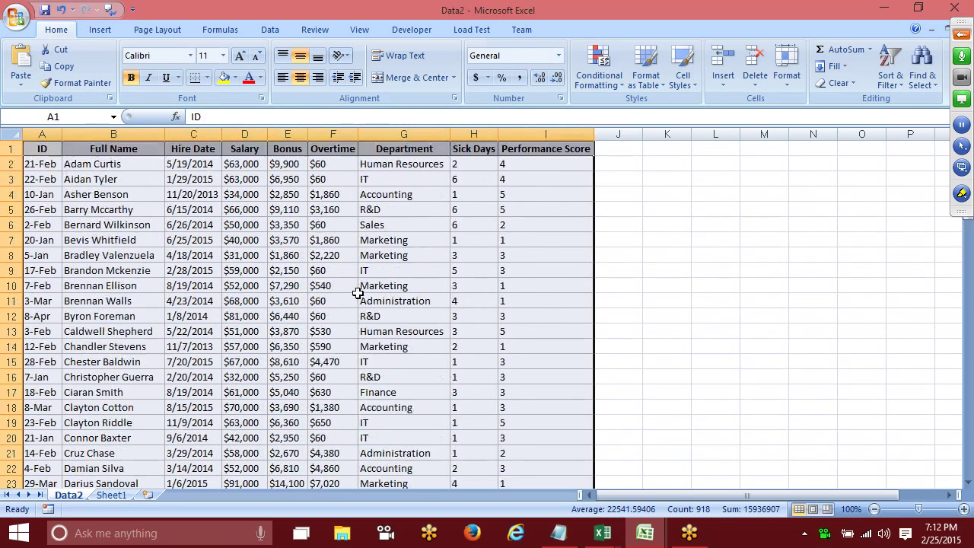
# Step: Enter the header 'Month' in cell J1
pyautogui.click(614, 147)
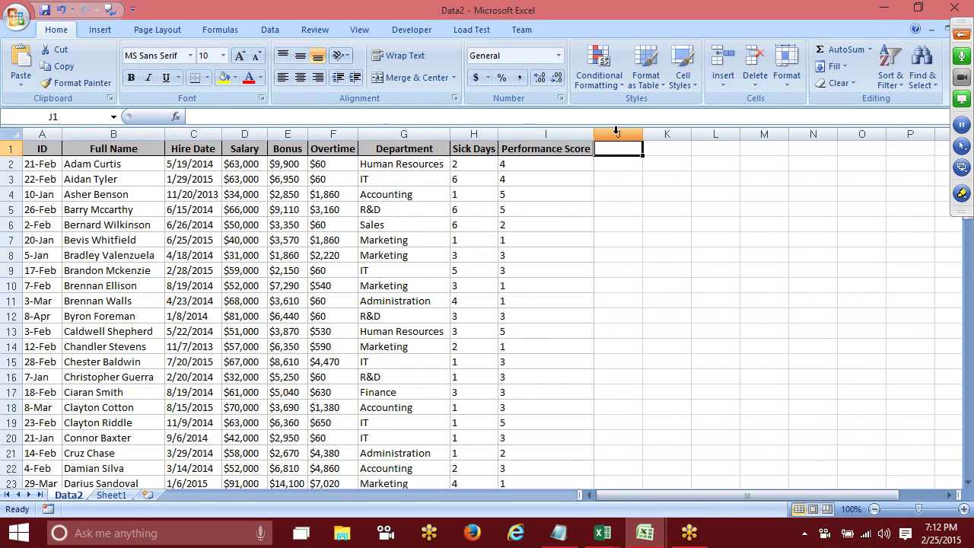
pyautogui.write('Jan')
pyautogui.press('BackSpace')
pyautogui.press('BackSpace')
pyautogui.press('BackSpace')
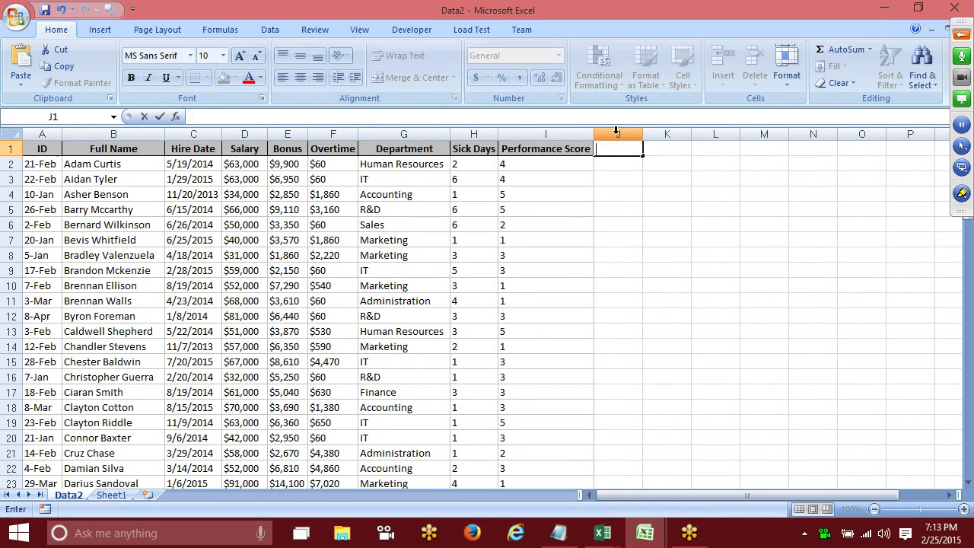
pyautogui.write('Mont')
pyautogui.click(616, 131)
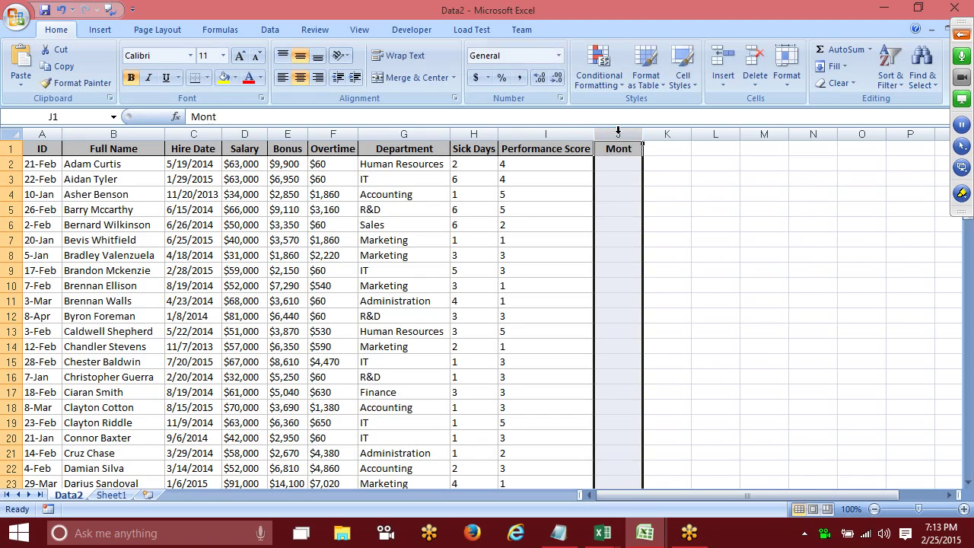
pyautogui.click(600, 169)
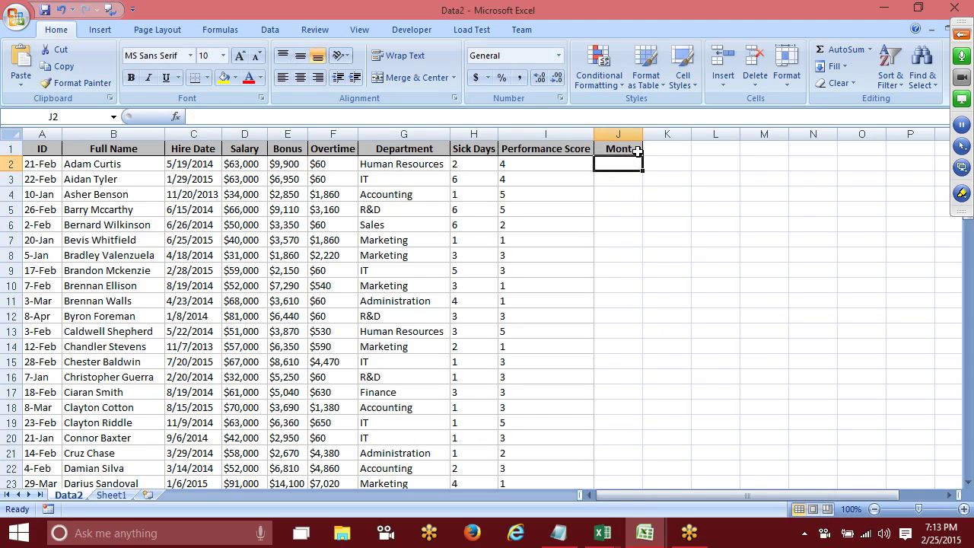
pyautogui.click(637, 152)
pyautogui.doubleClick(639, 152)
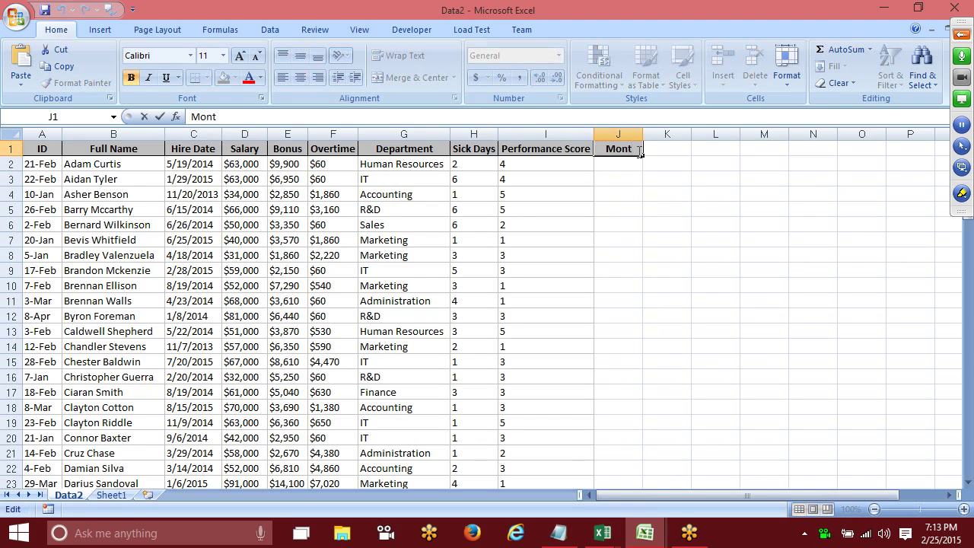
pyautogui.write('h')
pyautogui.press('Return')
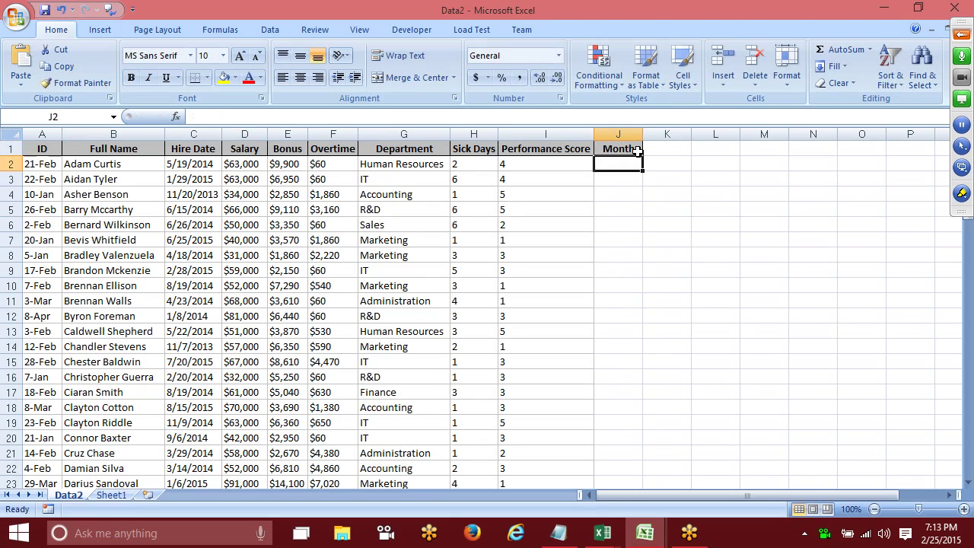
# Step: Enter Jan in J2 and auto-fill month names down column J
pyautogui.keyDown('shift'); pyautogui.click(638, 152); pyautogui.keyUp('shift')
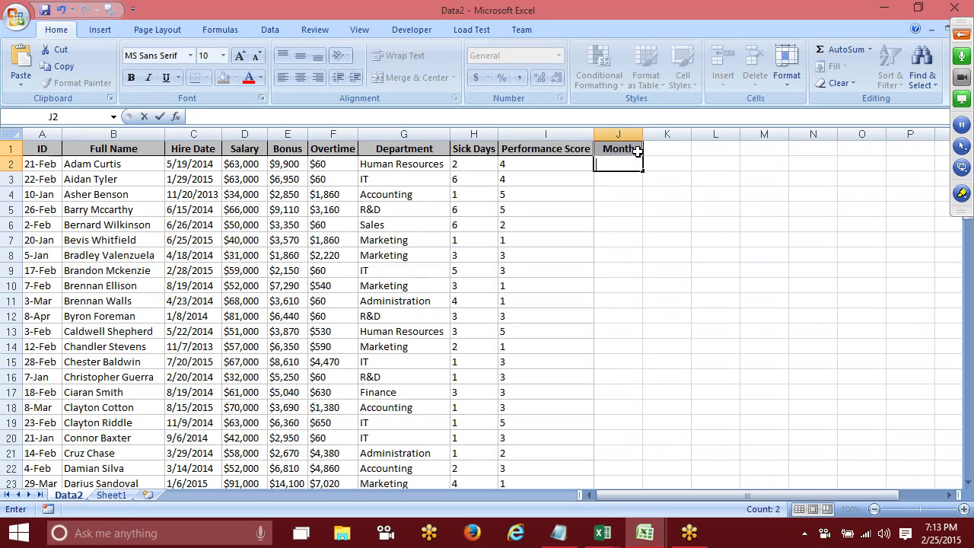
pyautogui.write('Jan')
pyautogui.click(620, 167)
pyautogui.doubleClick(643, 171)
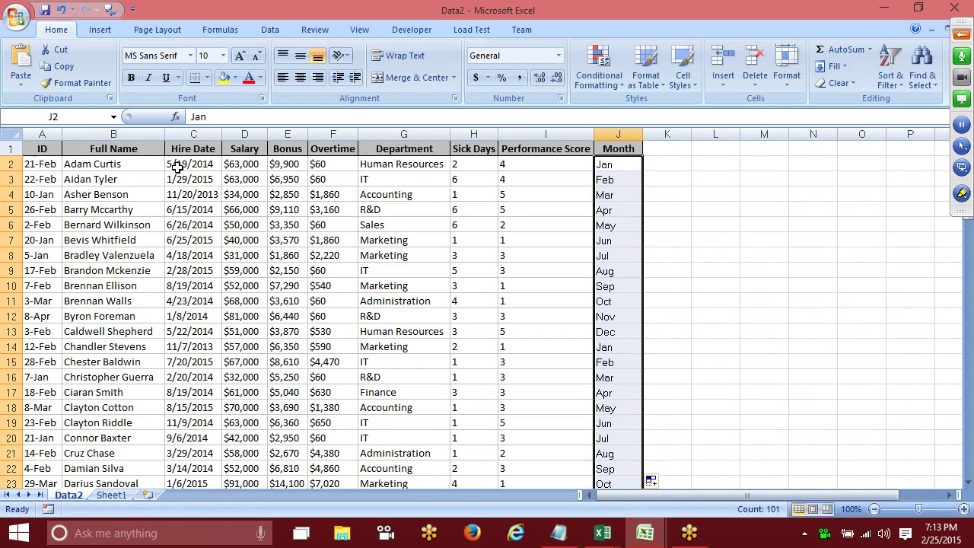
pyautogui.click(49, 148)
# Step: Reopen Custom Sort, toggling My data has headers off and on and checking the column list
pyautogui.click(890, 74)
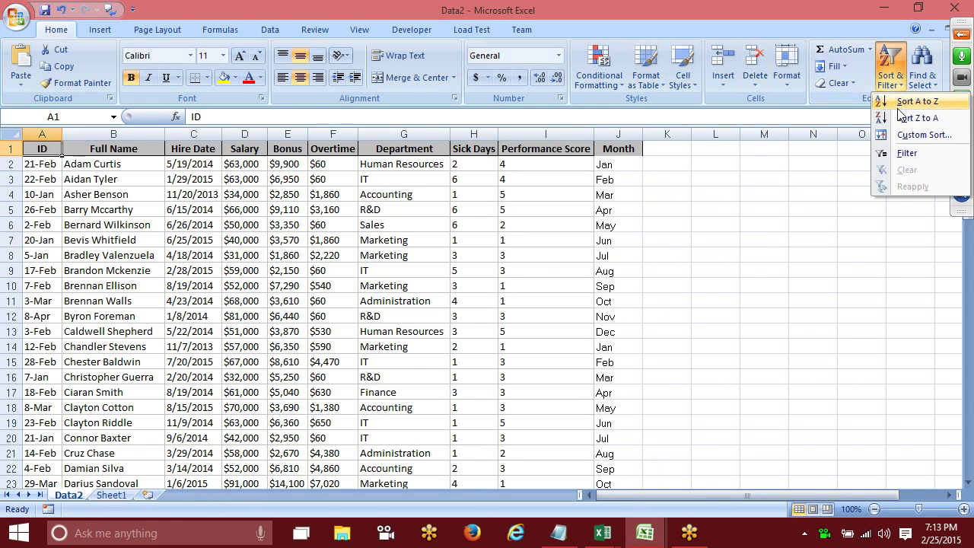
pyautogui.click(917, 135)
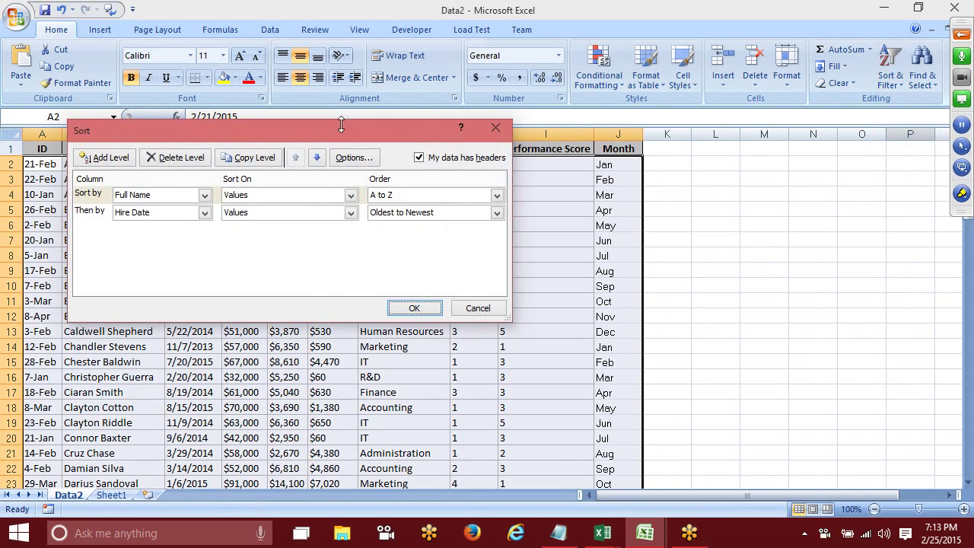
pyautogui.moveTo(341, 126); pyautogui.dragTo(674, 197)
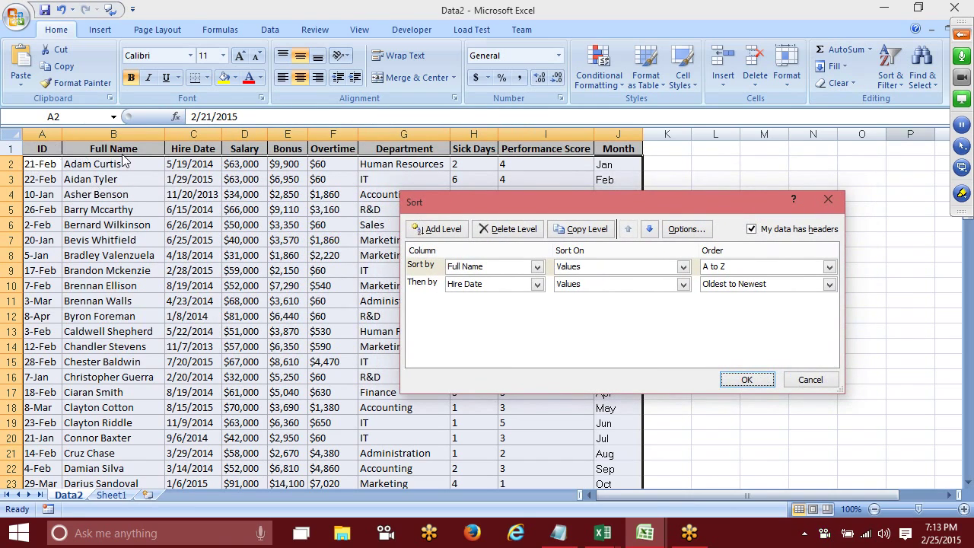
pyautogui.click(751, 229)
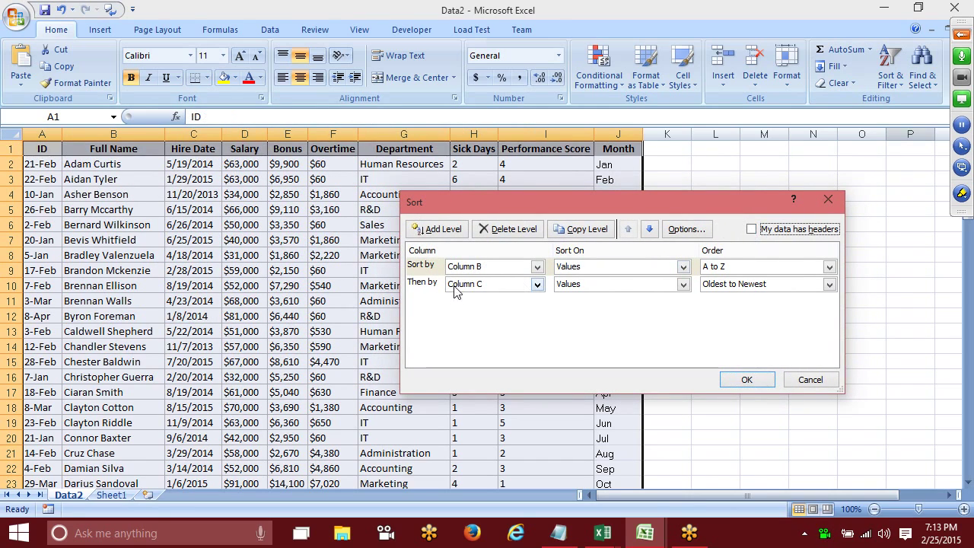
pyautogui.click(464, 267)
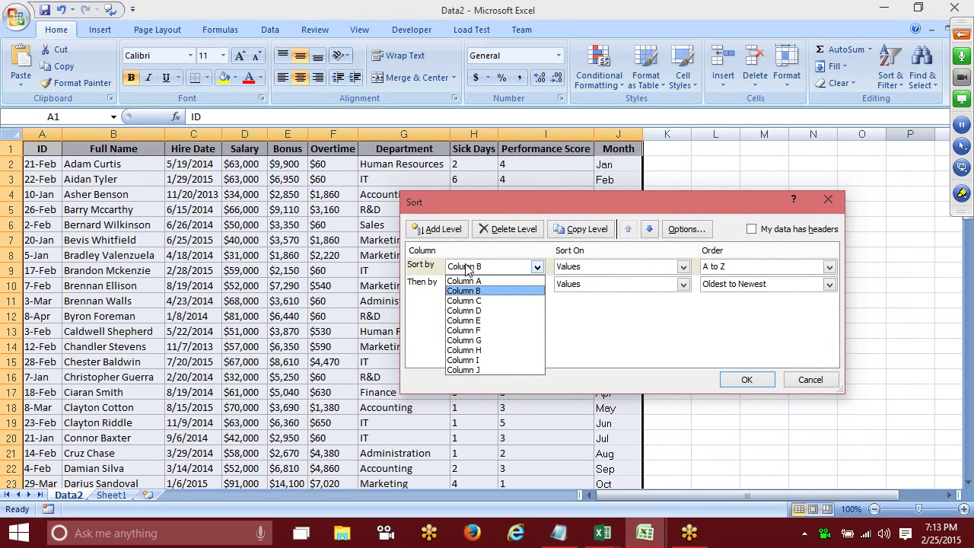
pyautogui.click(465, 267)
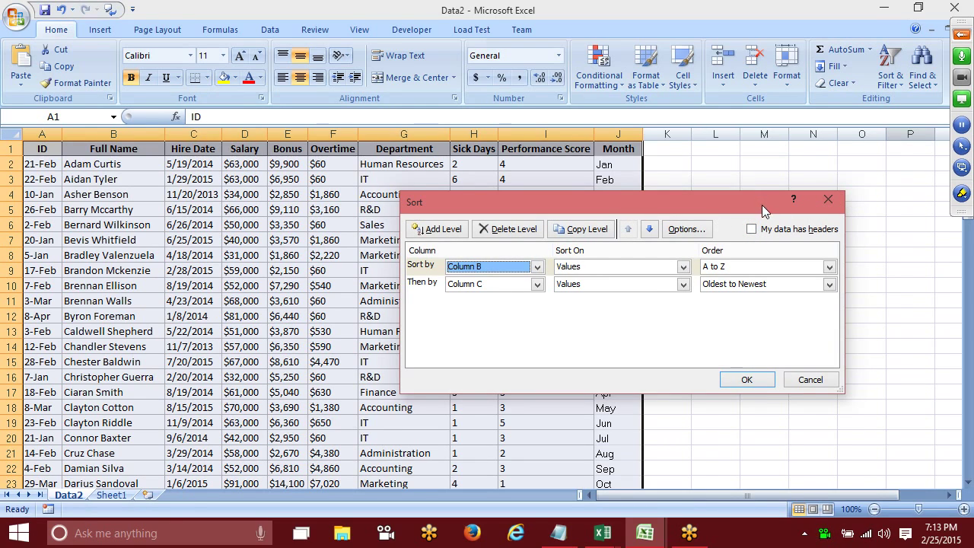
pyautogui.click(753, 229)
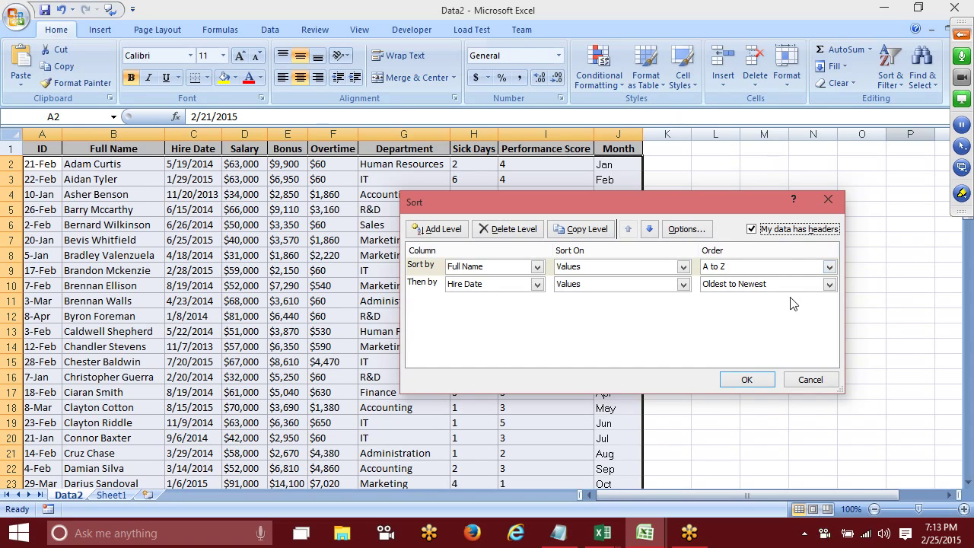
# Step: Delete the Hire Date level, change the first level to Month A to Z, and apply
pyautogui.click(420, 284)
pyautogui.click(536, 232)
pyautogui.click(479, 266)
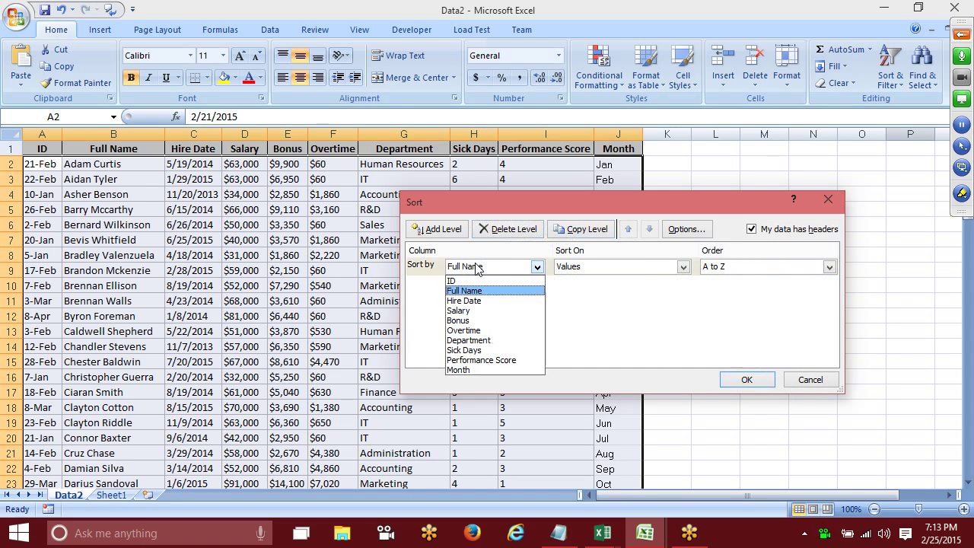
pyautogui.click(491, 384)
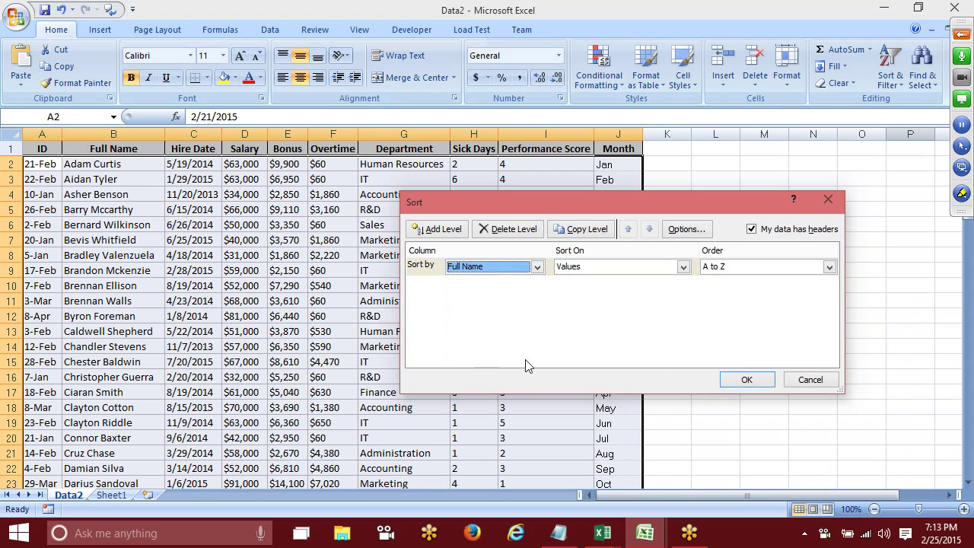
pyautogui.click(481, 266)
pyautogui.click(464, 369)
pyautogui.click(746, 379)
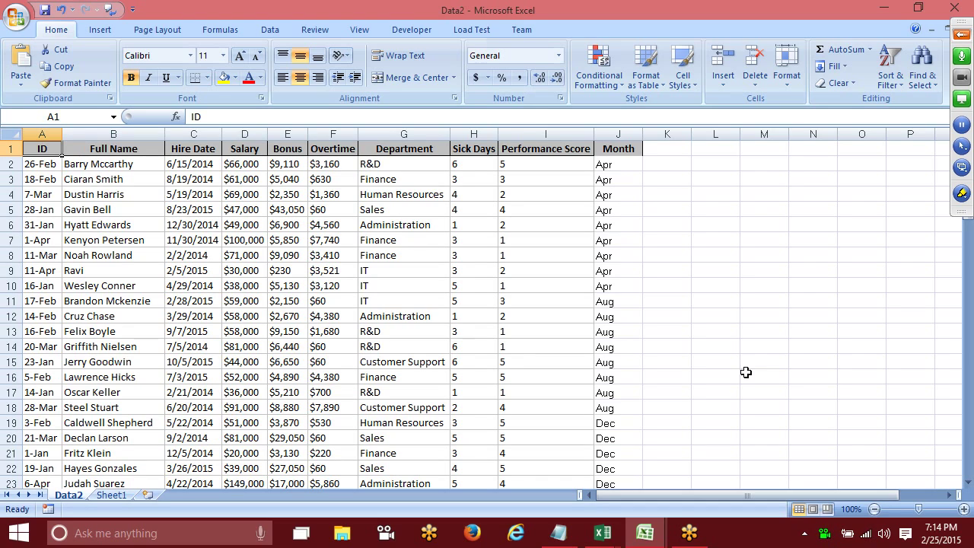
# Step: Check that Apr now leads the Month column and reselect cell A1
pyautogui.click(618, 165)
pyautogui.click(36, 144)
pyautogui.click(889, 76)
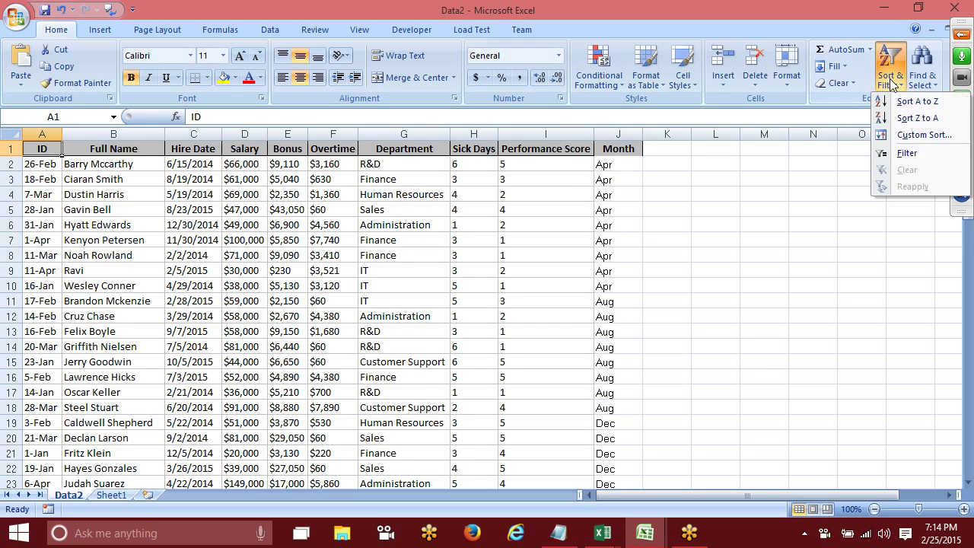
# Step: Set the Month sort order to the Jan, Feb, Mar… custom list and apply it
pyautogui.click(921, 135)
pyautogui.click(727, 266)
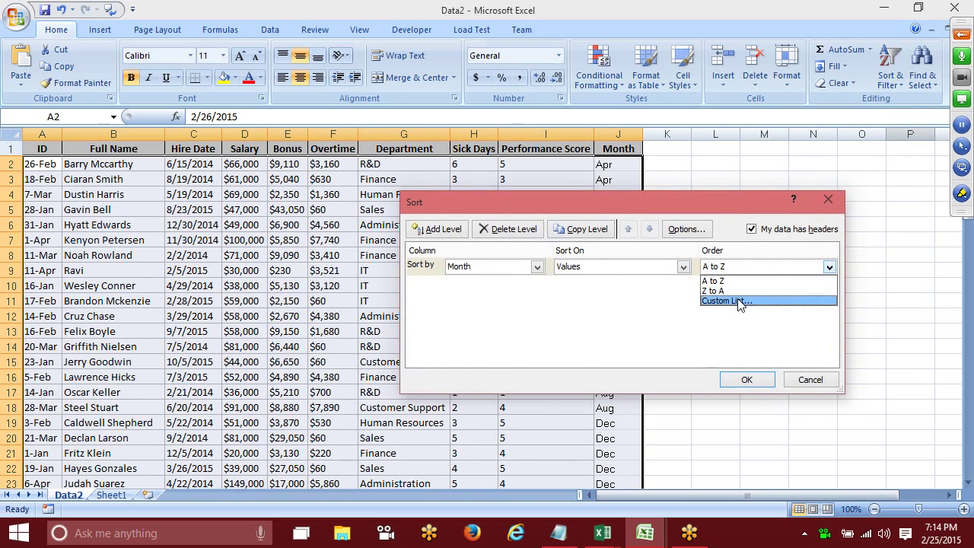
pyautogui.click(738, 302)
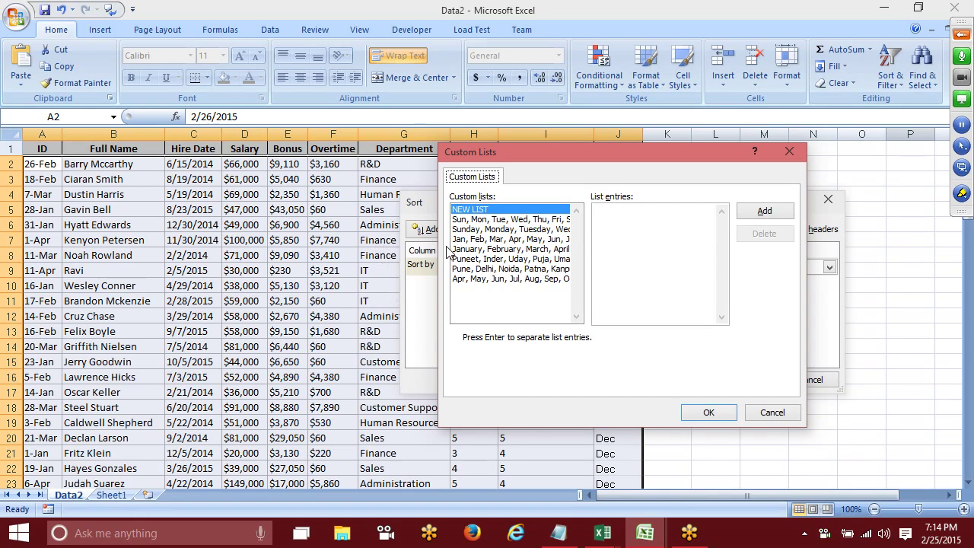
pyautogui.click(469, 241)
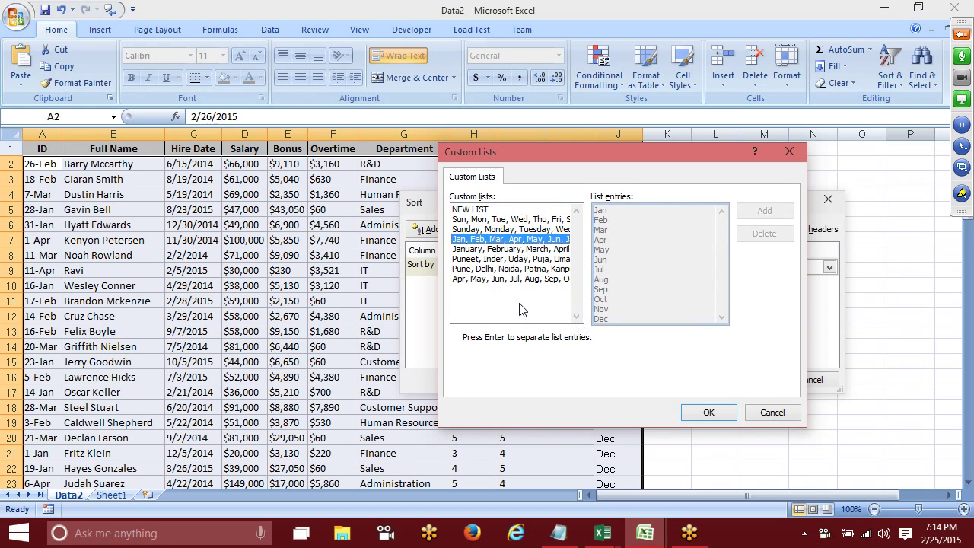
pyautogui.click(714, 411)
pyautogui.click(745, 379)
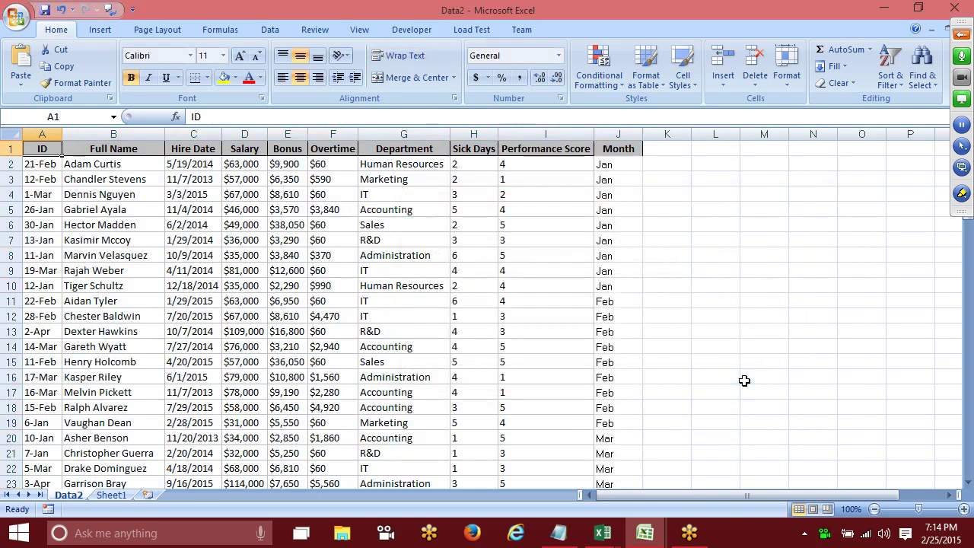
pyautogui.click(889, 76)
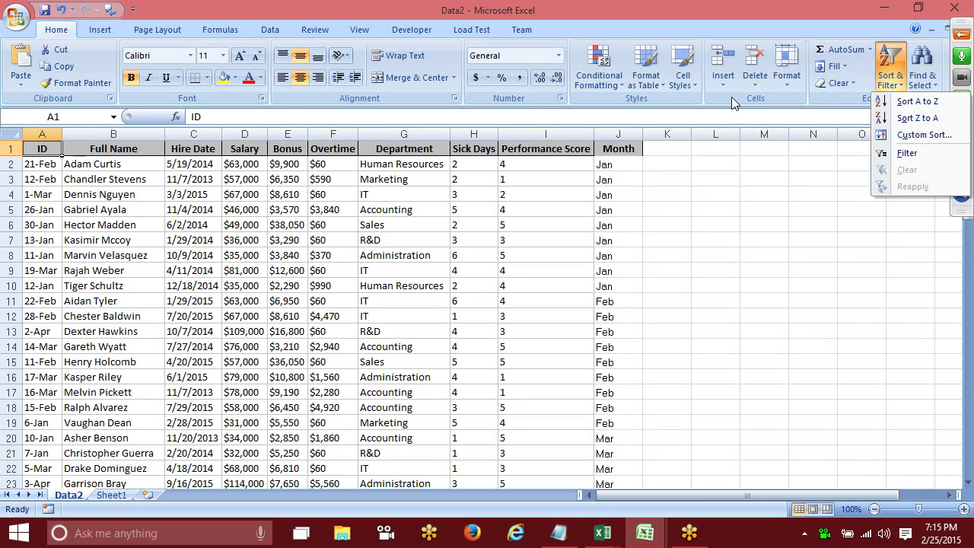
pyautogui.click(923, 135)
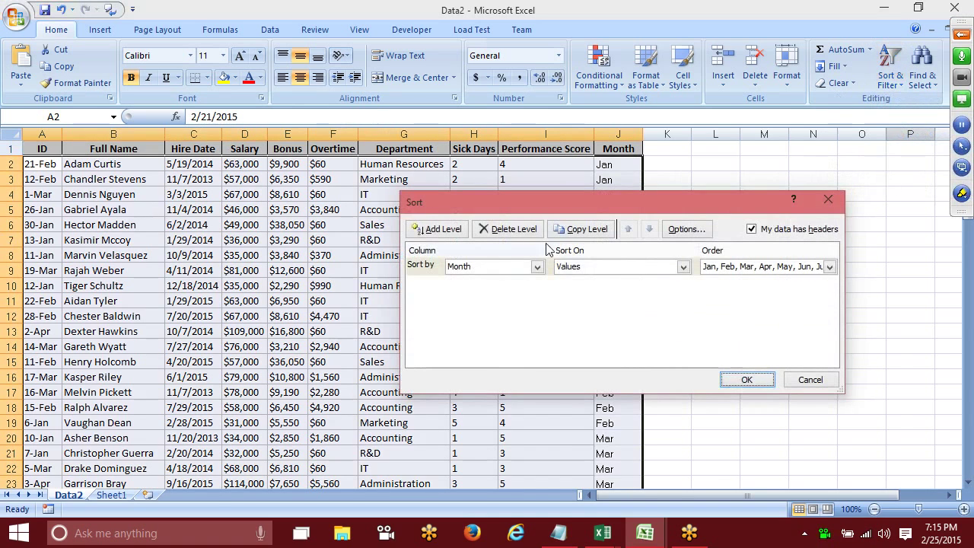
pyautogui.click(728, 267)
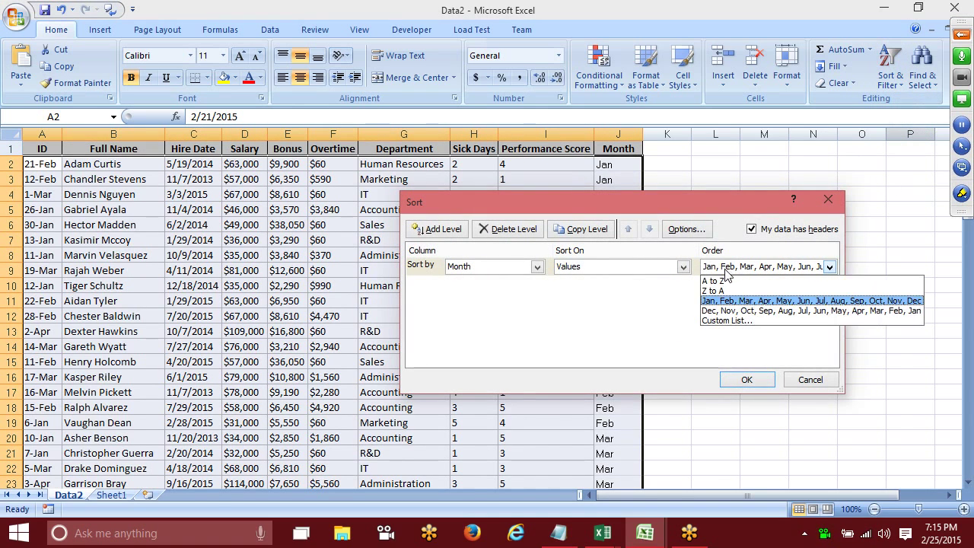
pyautogui.click(727, 320)
pyautogui.click(506, 220)
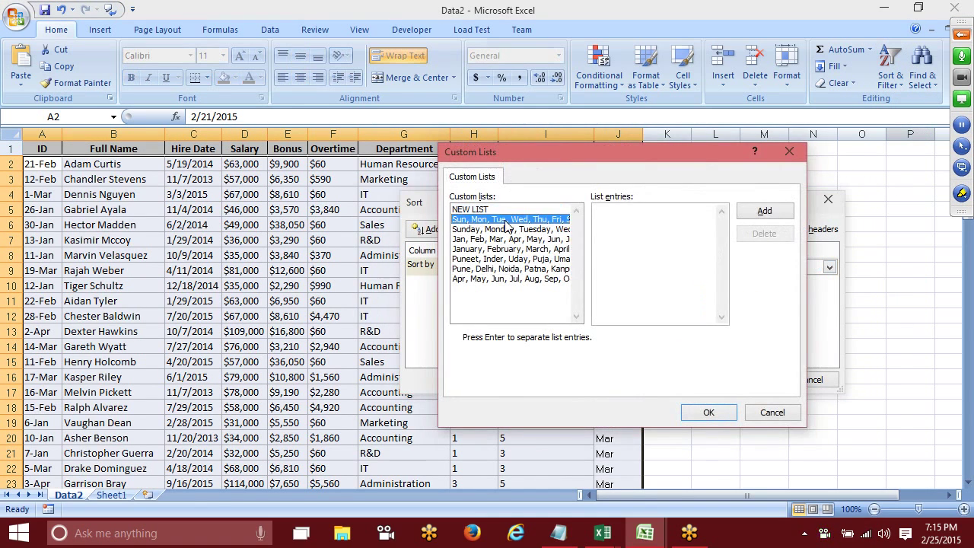
pyautogui.click(508, 229)
pyautogui.click(511, 249)
pyautogui.click(514, 259)
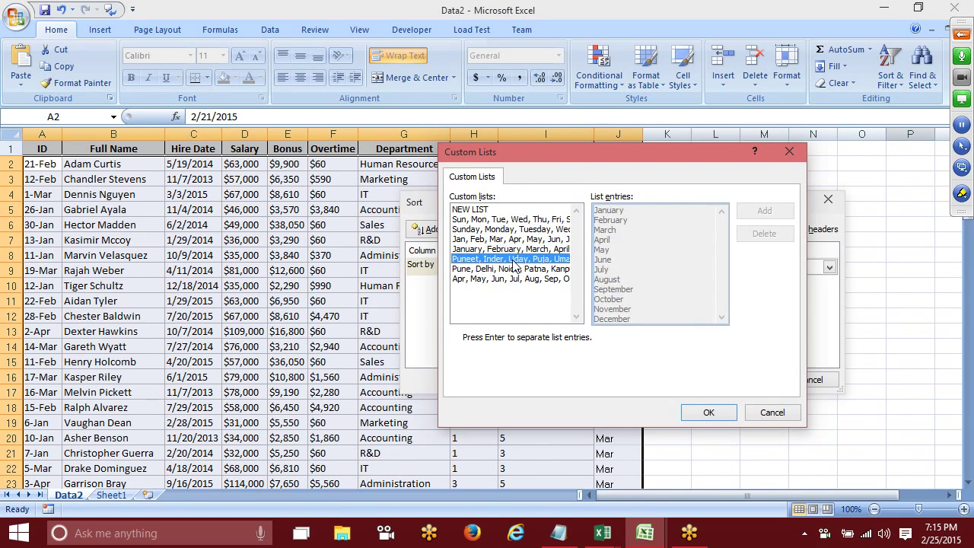
pyautogui.click(516, 269)
pyautogui.click(518, 278)
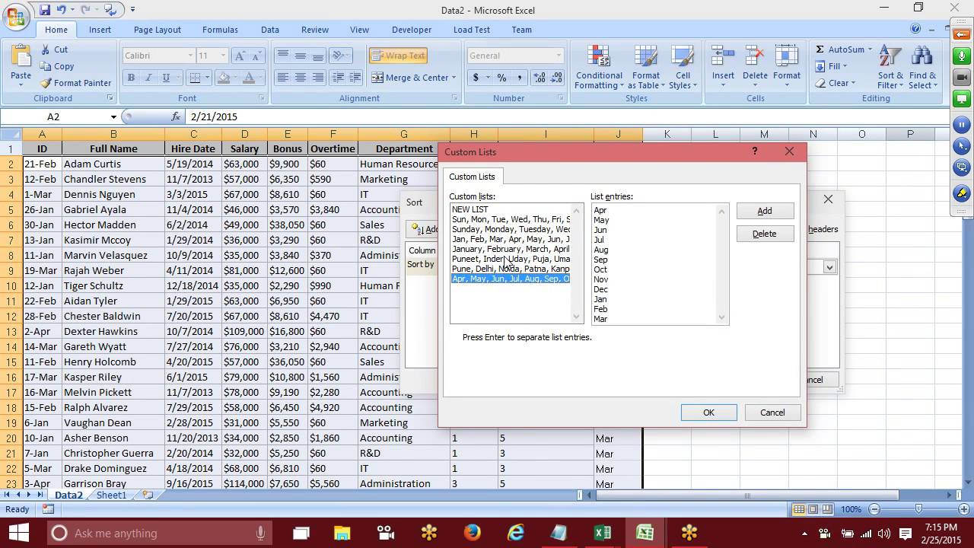
pyautogui.click(477, 209)
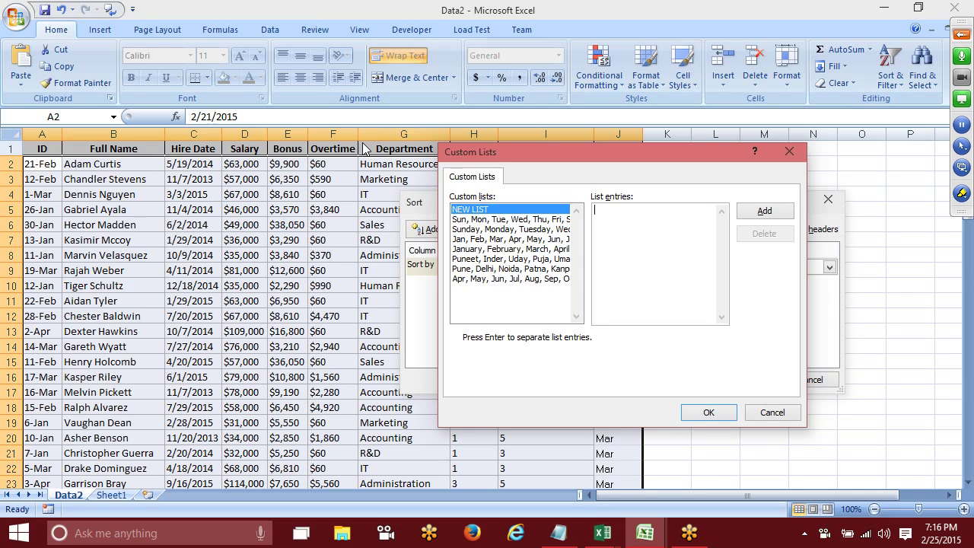
pyautogui.click(459, 280)
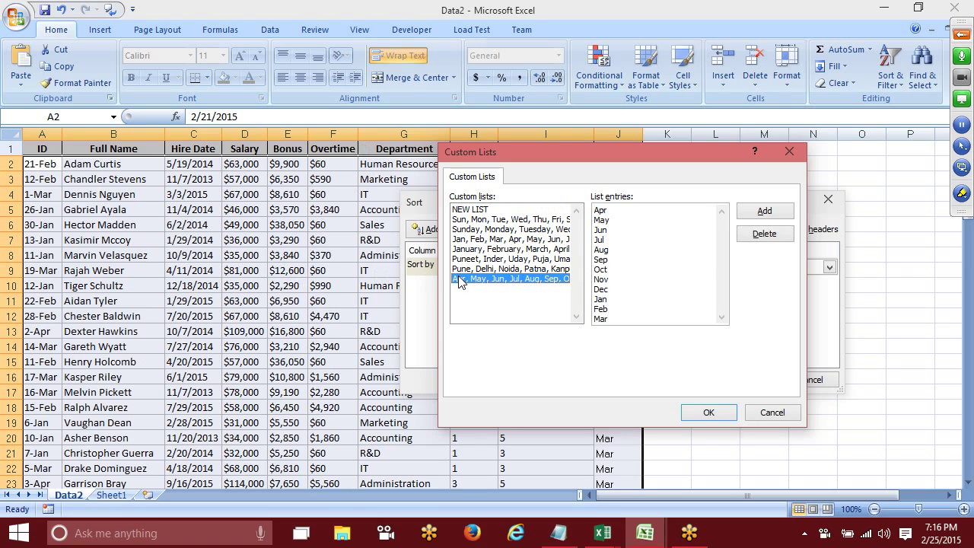
pyautogui.press('Escape')
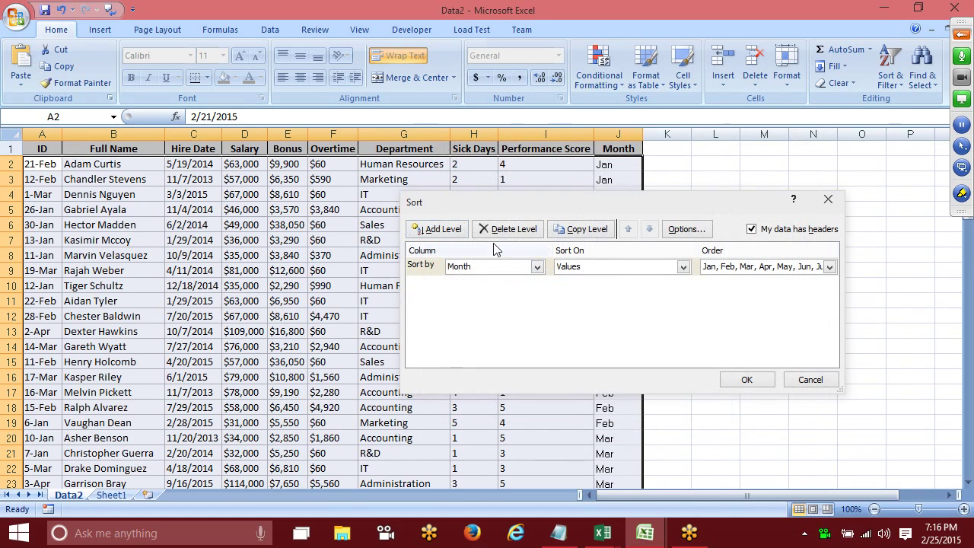
# Step: Close the Sort dialog unchanged and fill the $35,000 salary in D10 yellow
pyautogui.click(813, 382)
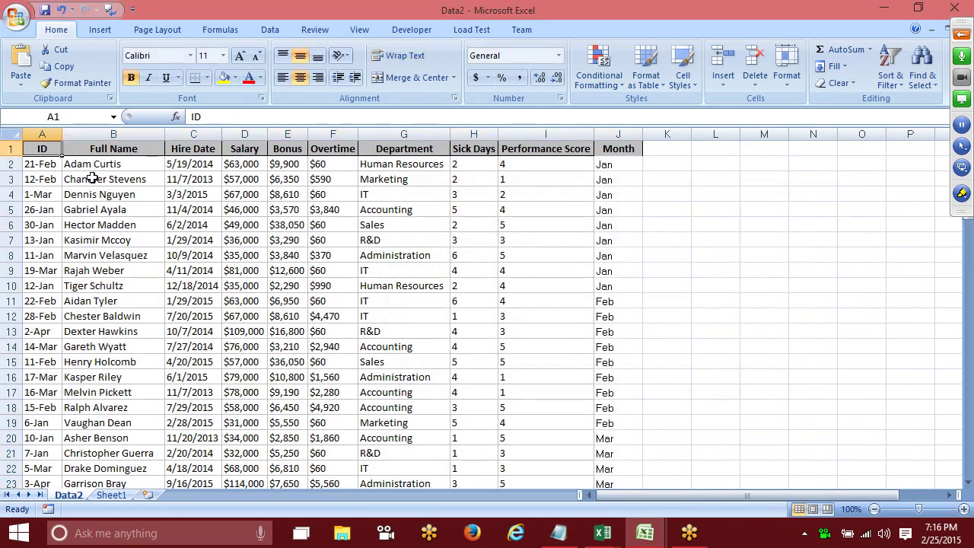
pyautogui.click(227, 176)
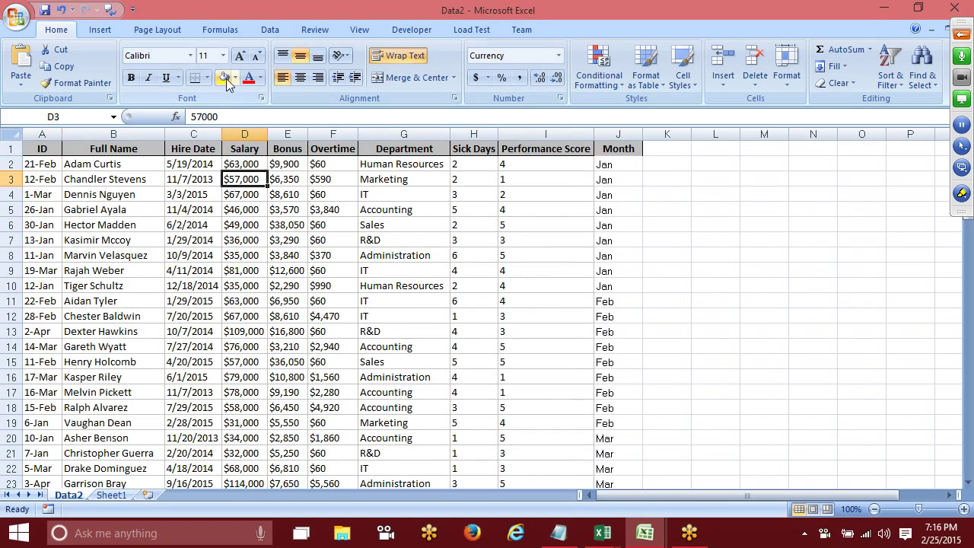
pyautogui.click(234, 287)
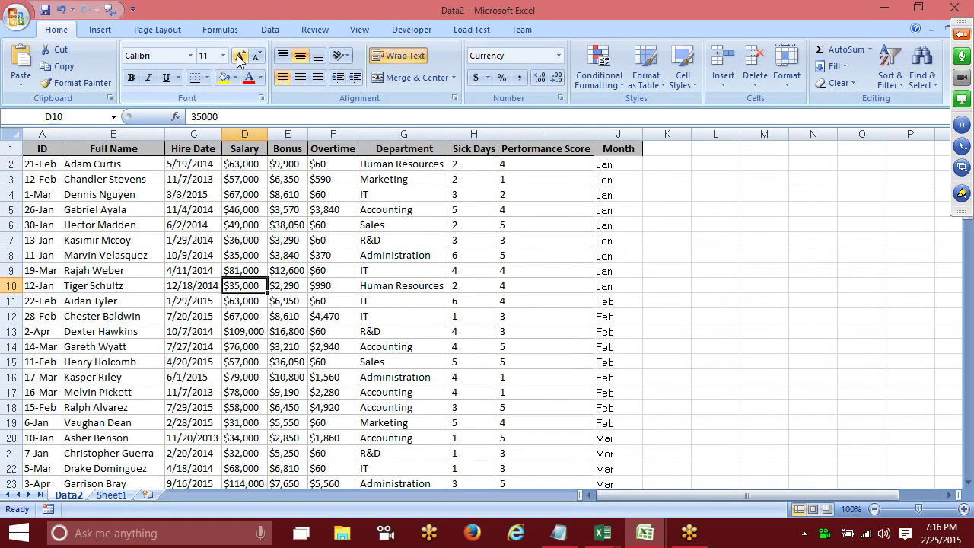
pyautogui.click(224, 79)
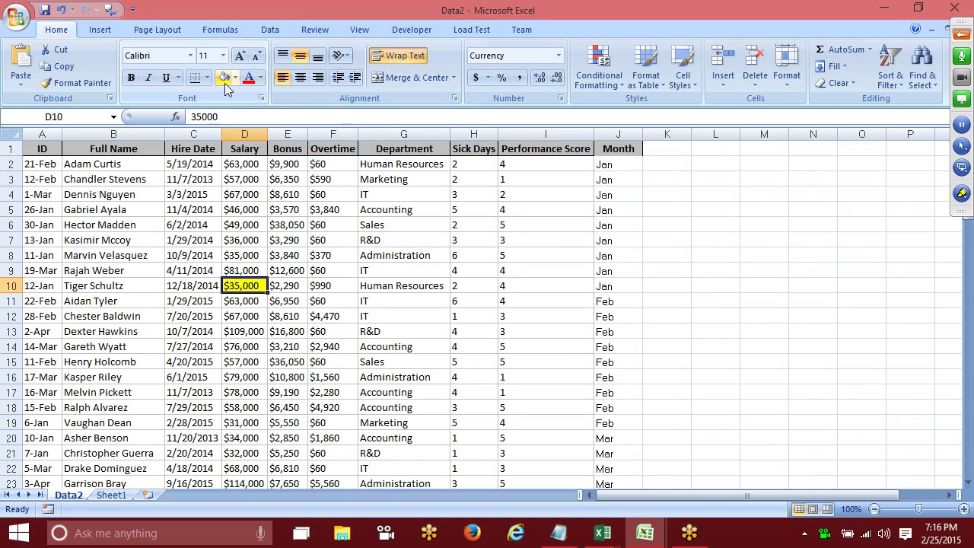
# Step: Fill the $5,040 and $18,270 bonuses in E30 and E40 yellow
pyautogui.click(250, 213)
pyautogui.scroll(-5, 283, 357)
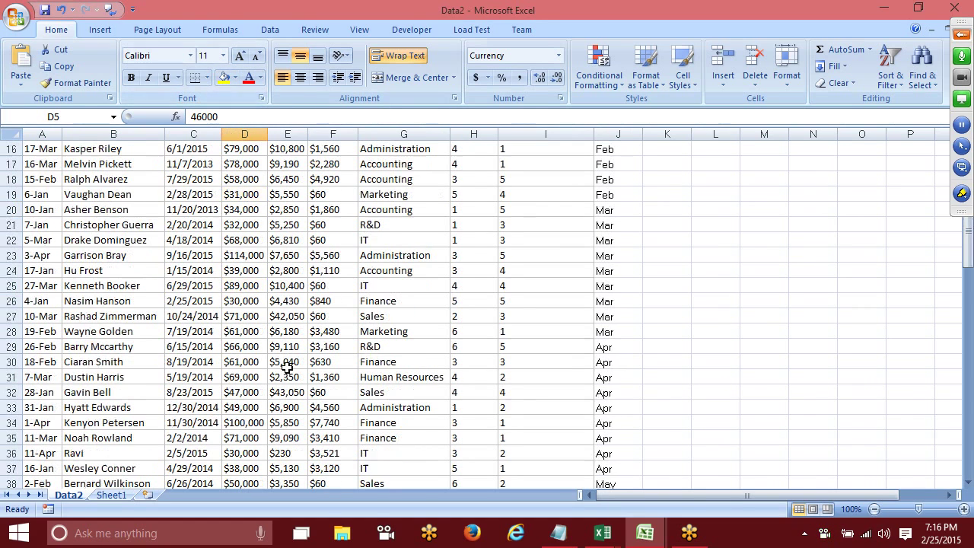
pyautogui.click(282, 356)
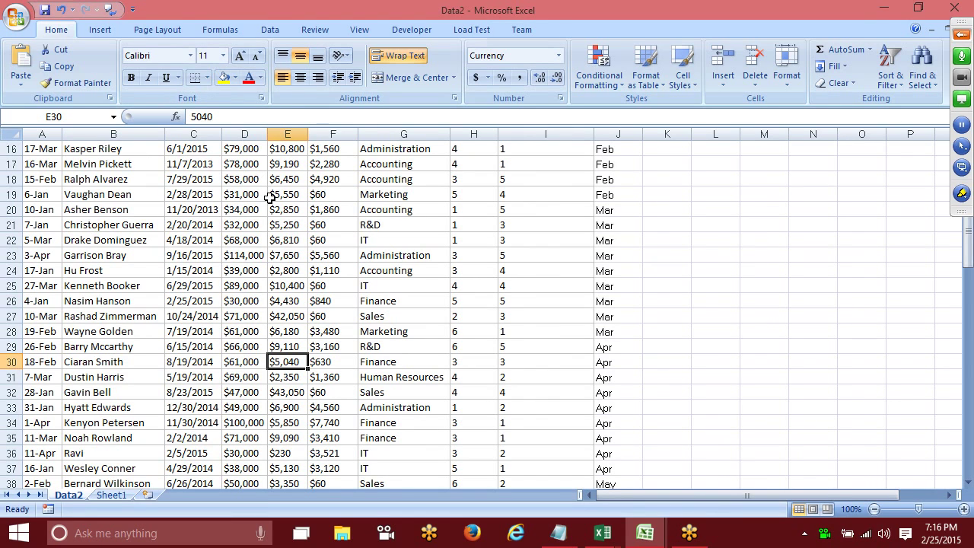
pyautogui.scroll(-4, 270, 197)
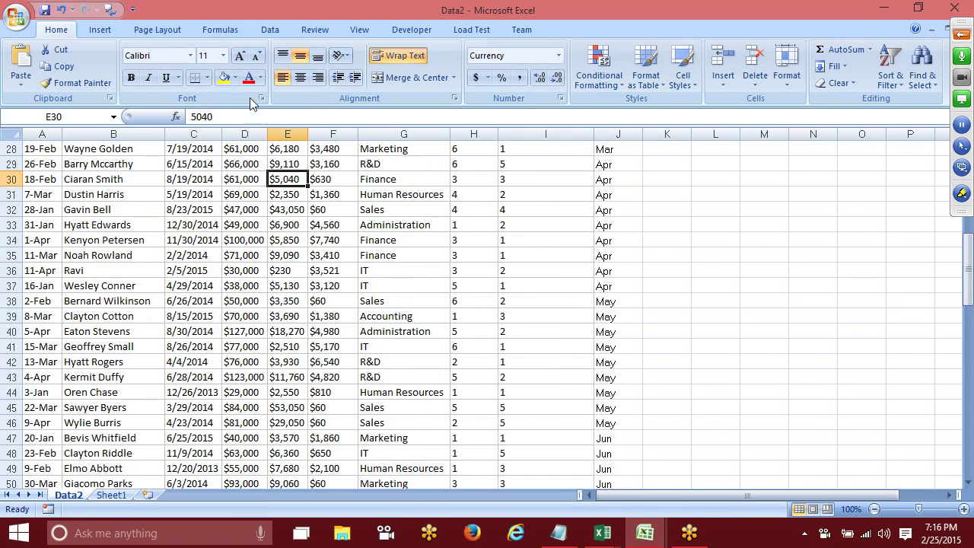
pyautogui.click(226, 79)
pyautogui.click(287, 331)
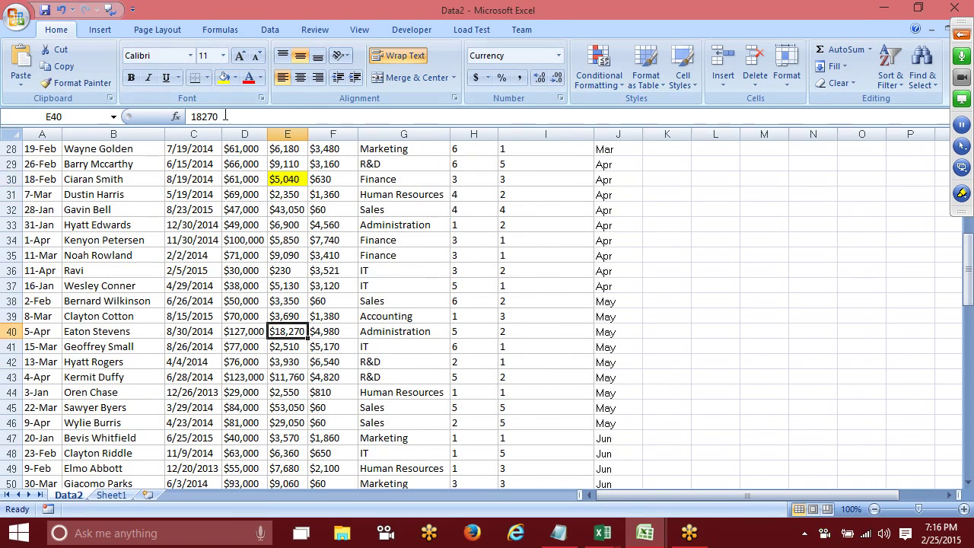
pyautogui.click(227, 79)
# Step: Fill the $76,000 salary in D42 and the $58,000 salary in D53 yellow
pyautogui.scroll(-6, 262, 257)
pyautogui.scroll(4, 262, 257)
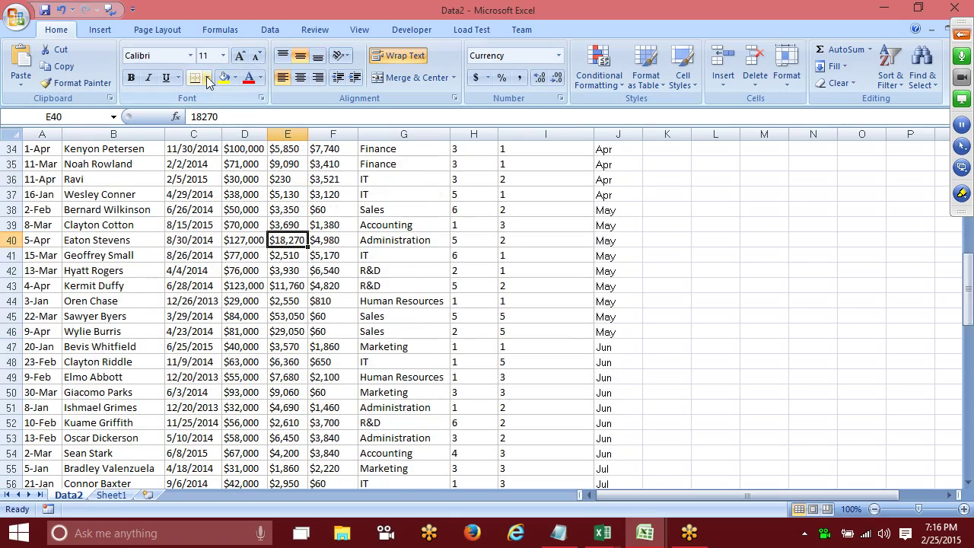
pyautogui.click(287, 285)
pyautogui.scroll(6, 287, 286)
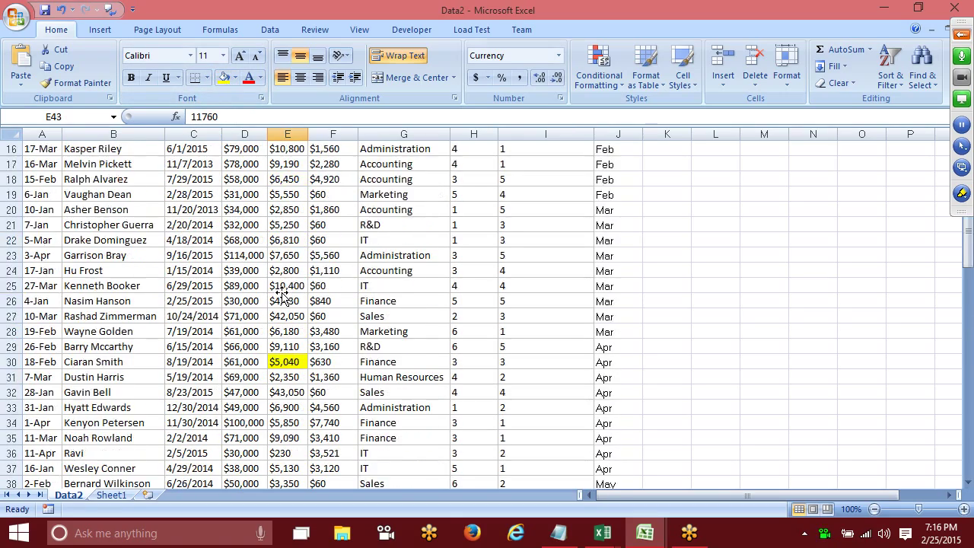
pyautogui.scroll(5, 282, 285)
pyautogui.scroll(-5, 278, 285)
pyautogui.scroll(-4, 220, 334)
pyautogui.click(231, 359)
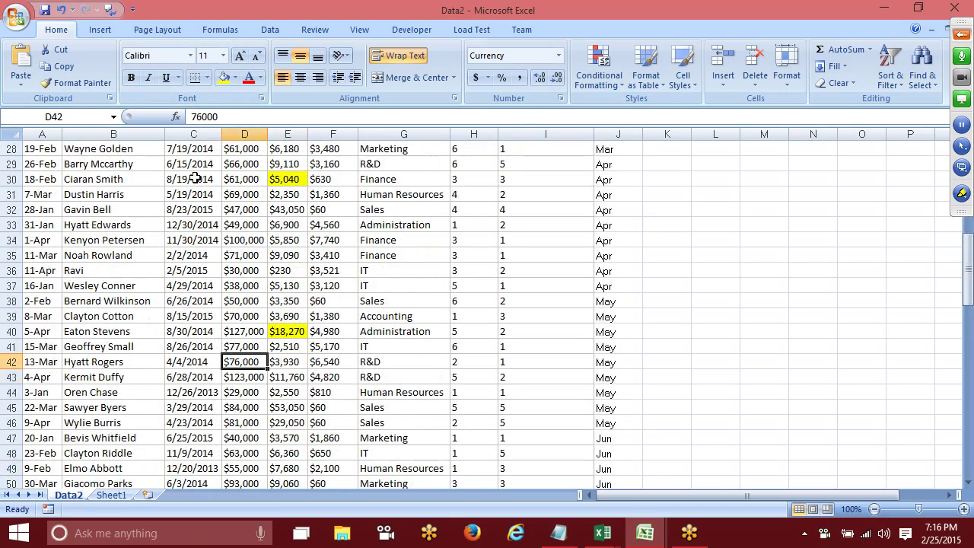
pyautogui.scroll(9, 226, 187)
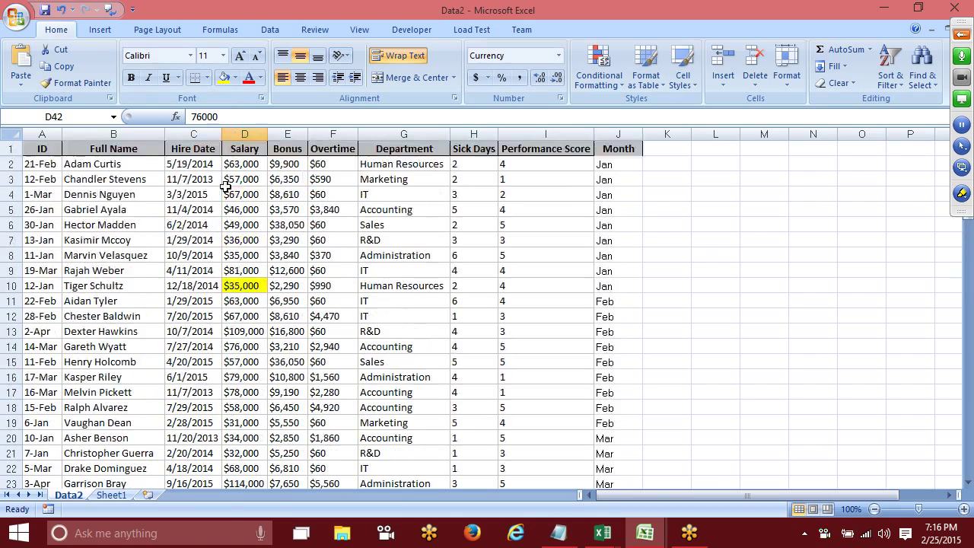
pyautogui.click(225, 77)
pyautogui.scroll(-5, 224, 201)
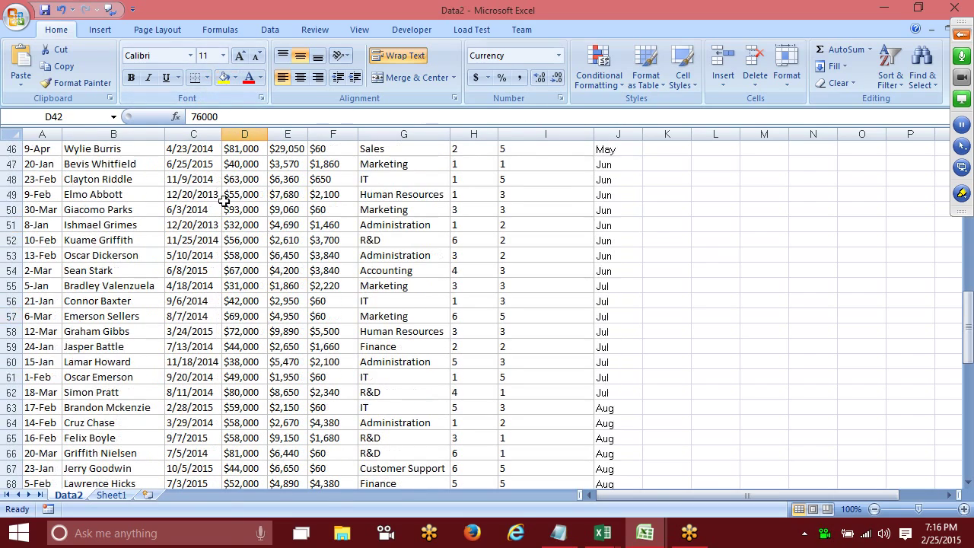
pyautogui.click(241, 252)
pyautogui.click(234, 78)
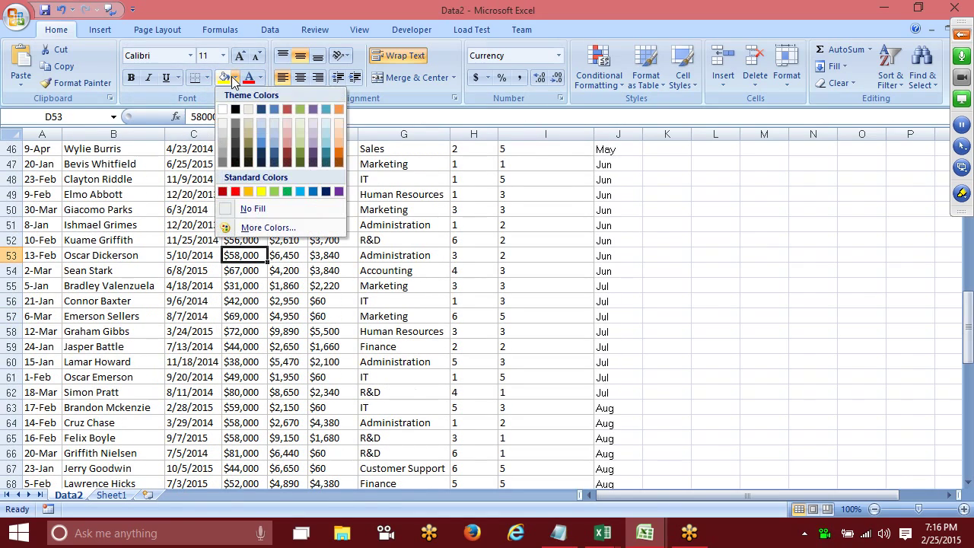
pyautogui.click(232, 78)
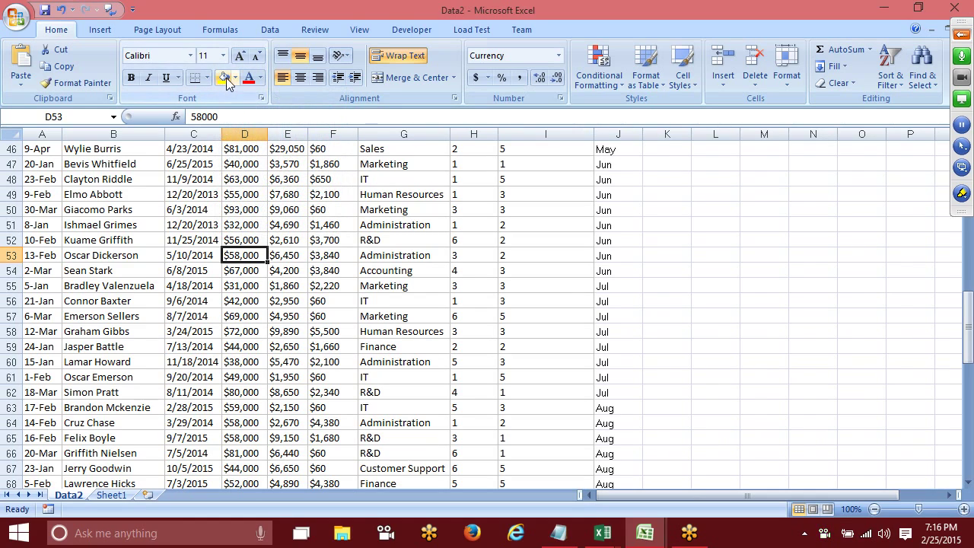
pyautogui.click(225, 78)
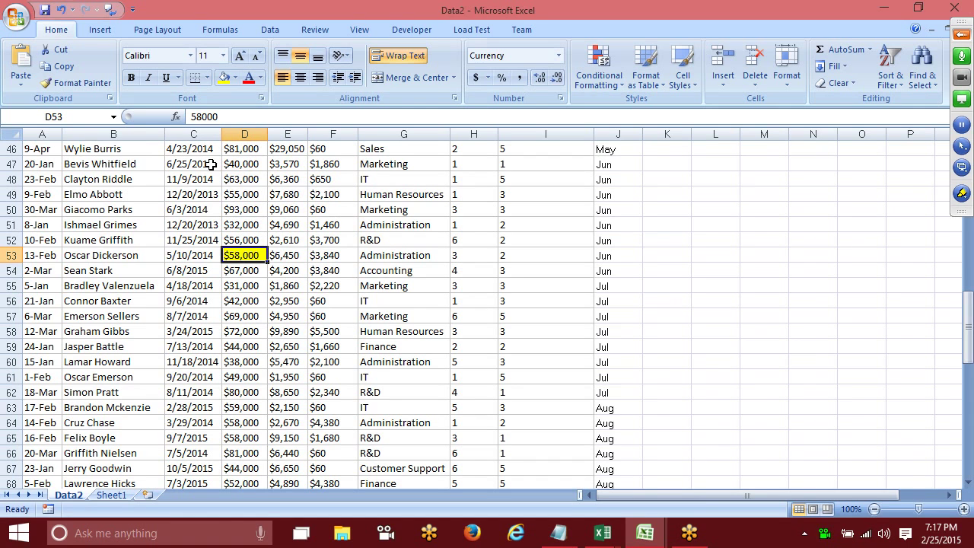
pyautogui.scroll(11, 190, 178)
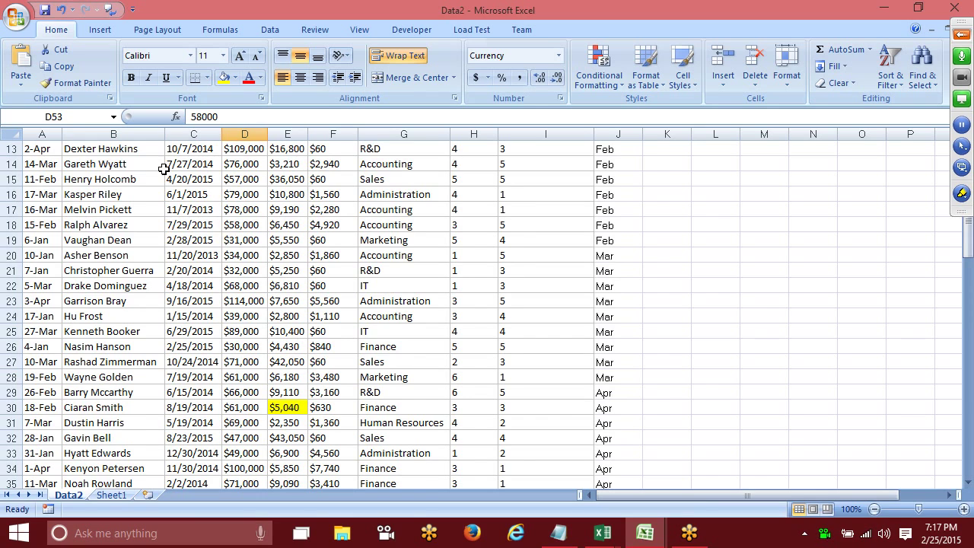
pyautogui.scroll(4, 114, 166)
# Step: Reopen Custom Sort from A1 and change the sort column from Month to Salary
pyautogui.click(54, 152)
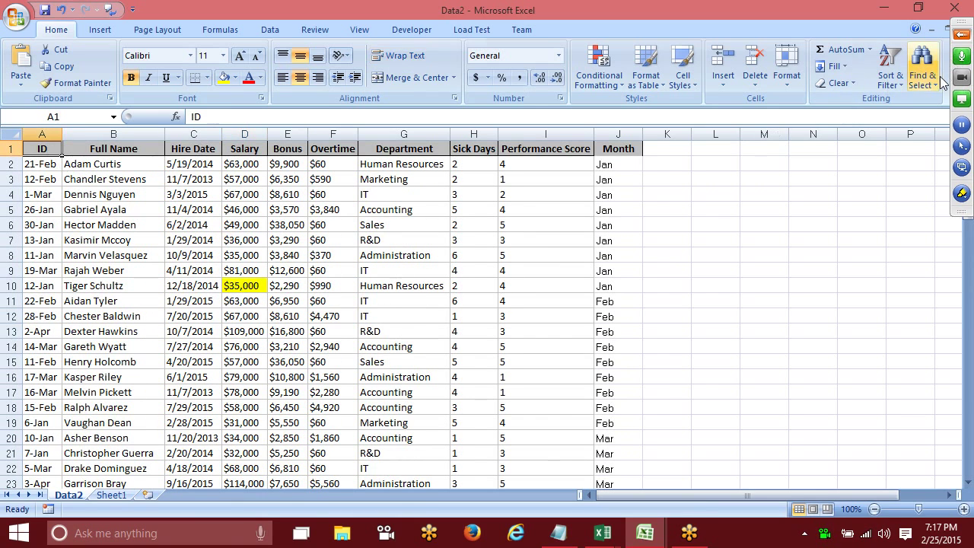
pyautogui.click(890, 80)
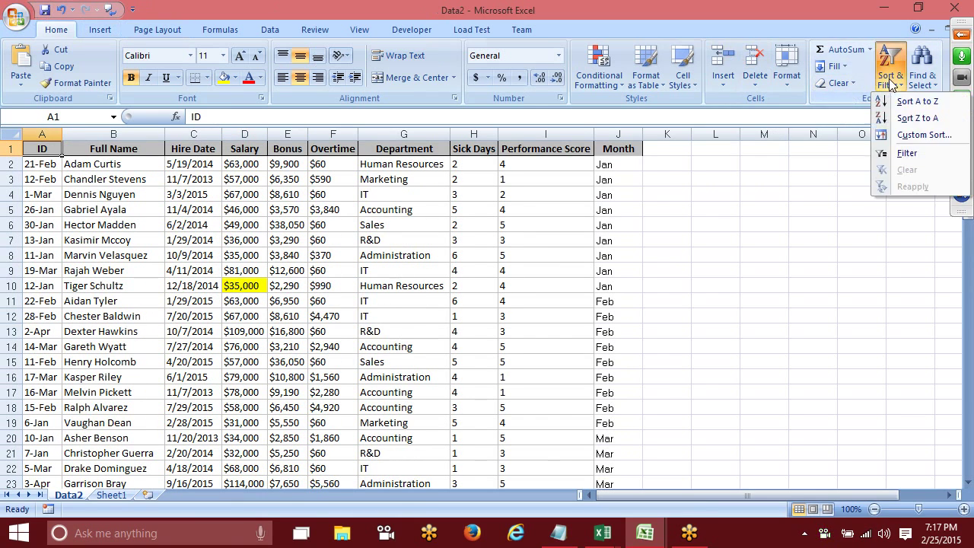
pyautogui.click(906, 135)
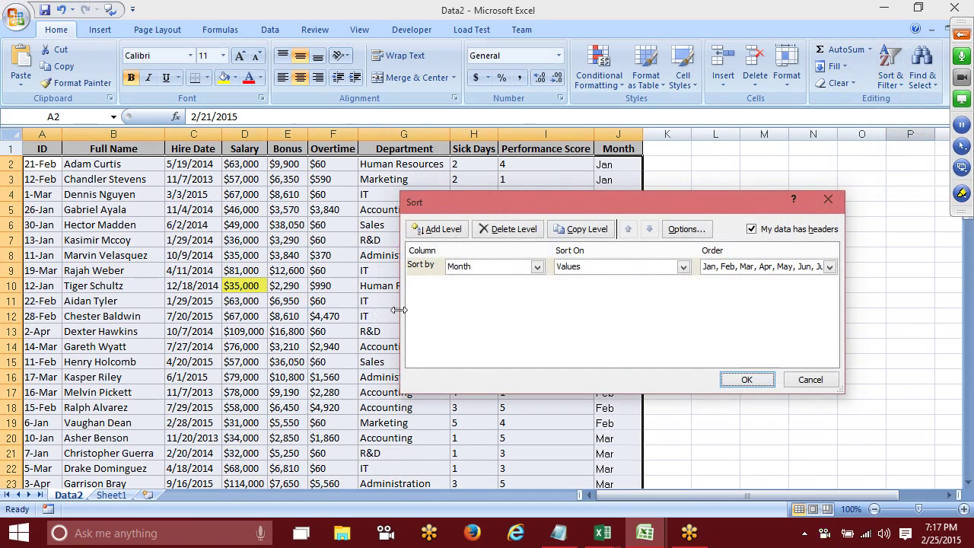
pyautogui.click(476, 267)
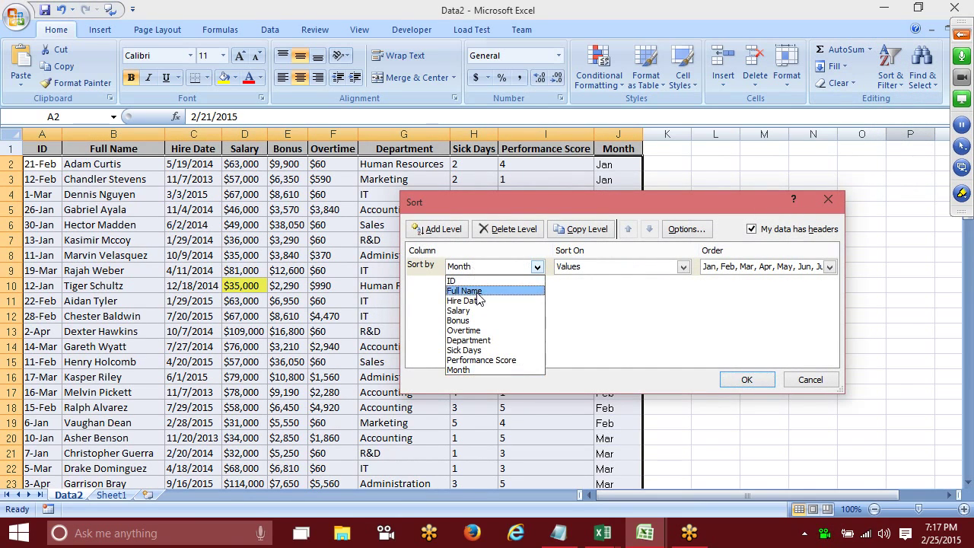
pyautogui.click(458, 310)
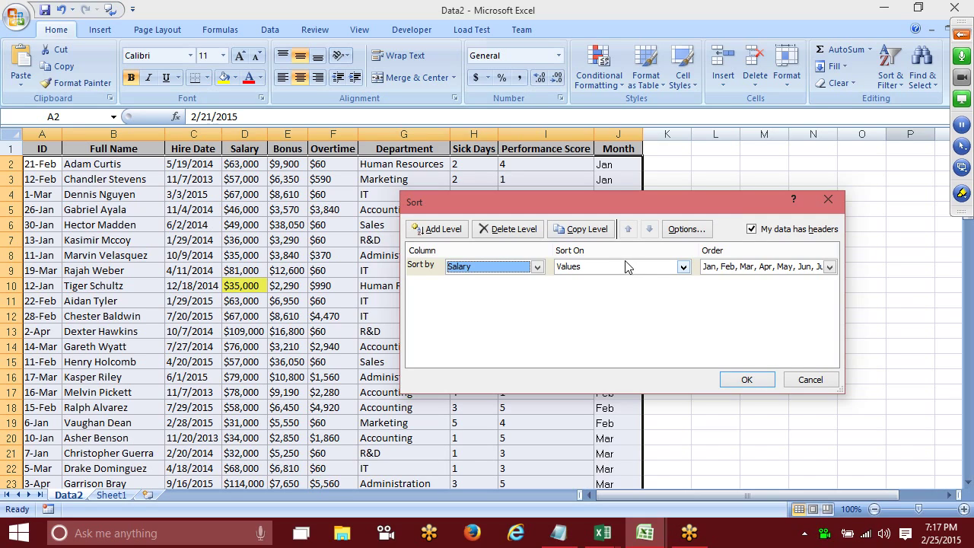
# Step: Sort Salary on Cell Color with yellow On Top and apply it
pyautogui.click(636, 266)
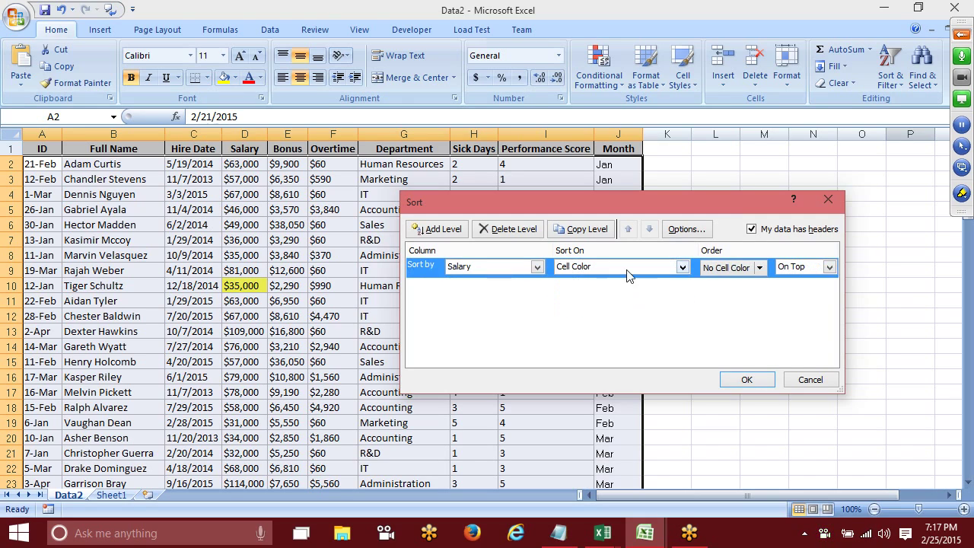
pyautogui.click(625, 267)
pyautogui.click(625, 268)
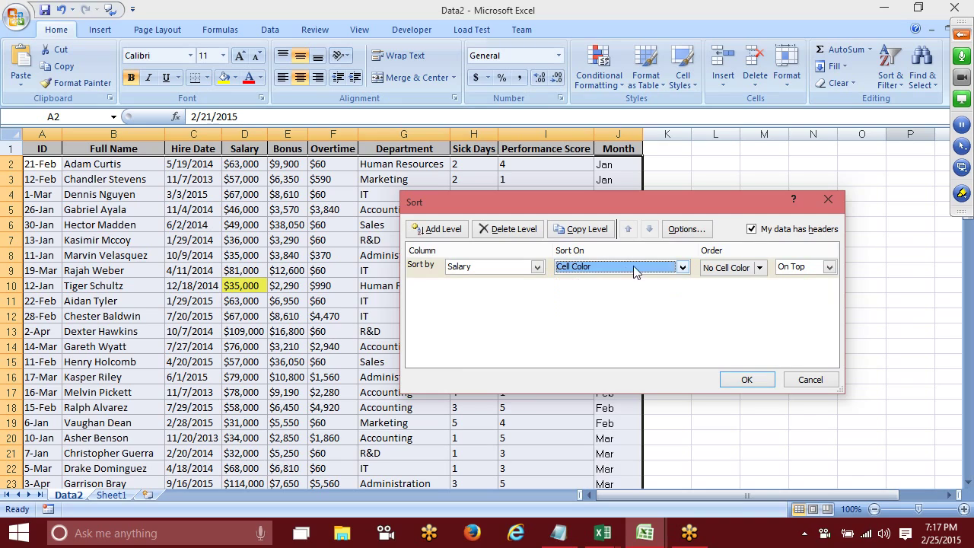
pyautogui.click(719, 270)
pyautogui.click(760, 268)
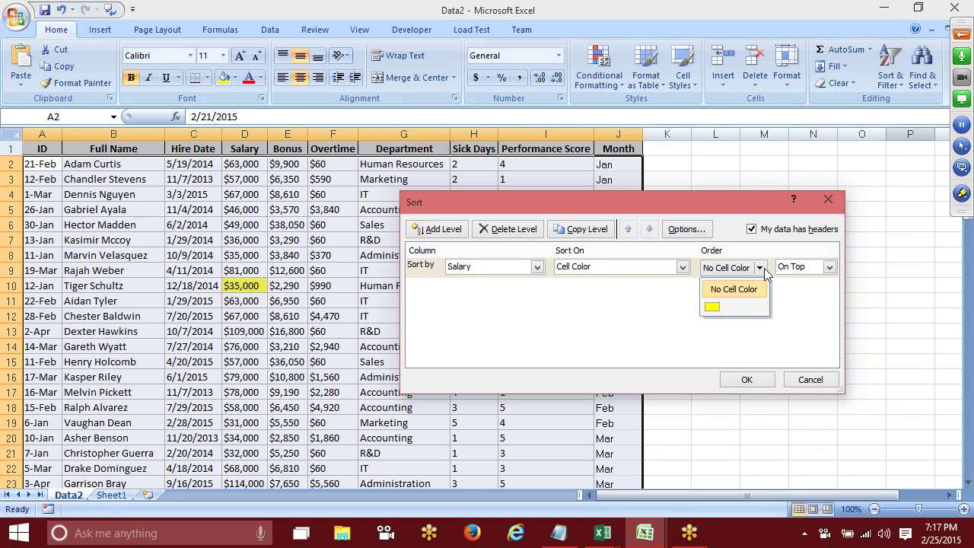
pyautogui.click(712, 307)
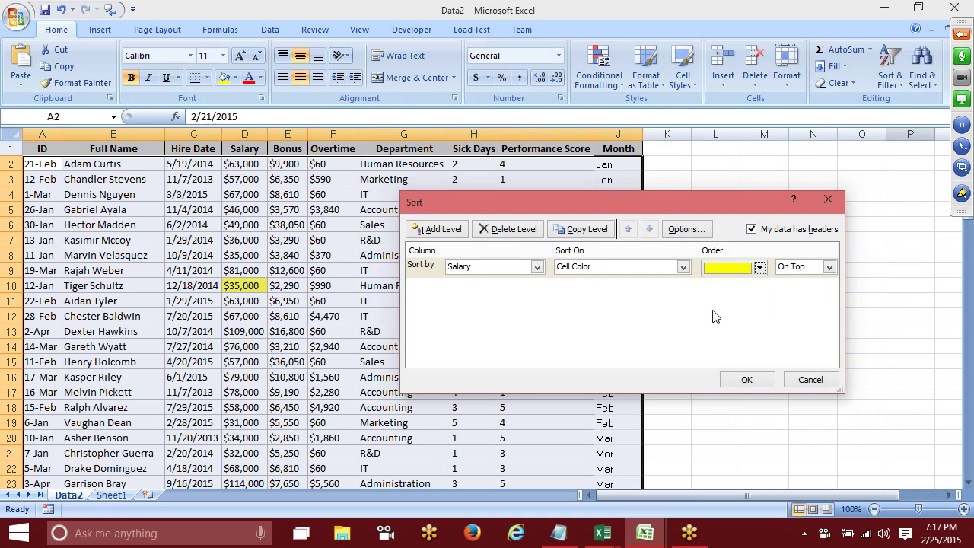
pyautogui.click(809, 271)
pyautogui.click(810, 271)
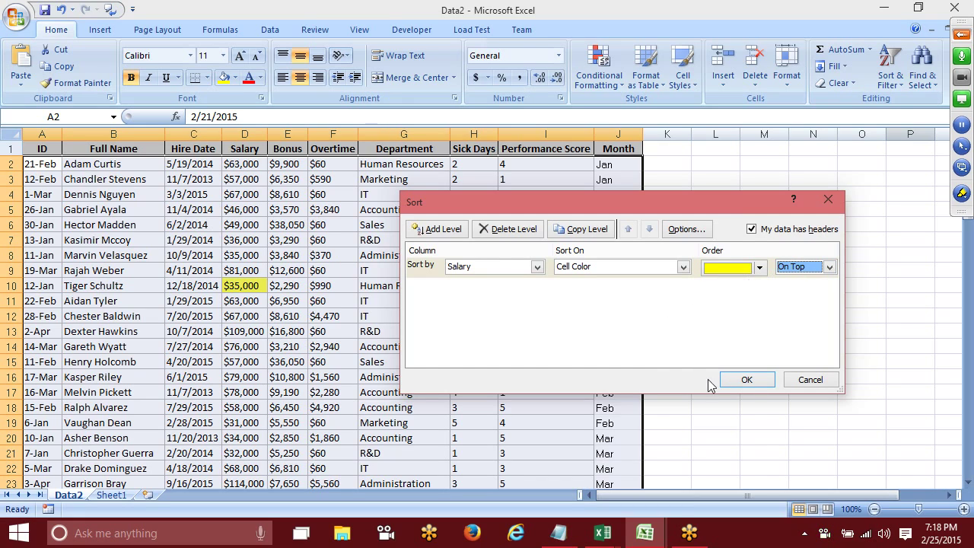
pyautogui.click(744, 382)
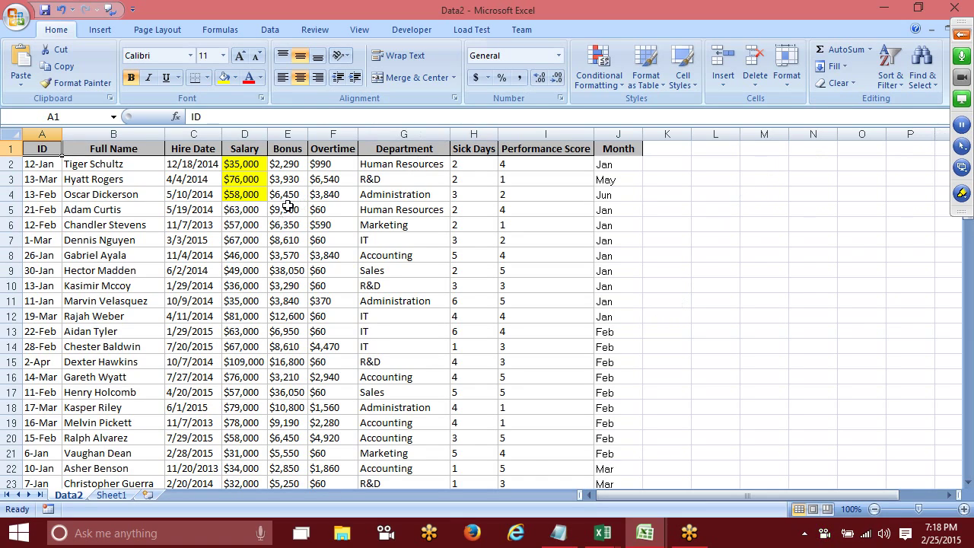
# Step: Apply the 3 Arrows icon set to Bonus column E and autofit its width
pyautogui.click(287, 134)
pyautogui.click(598, 72)
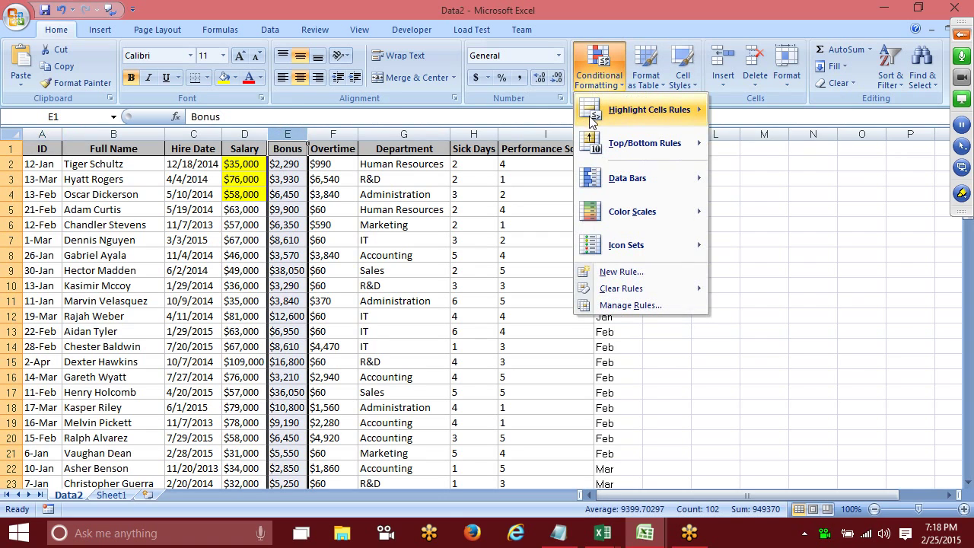
pyautogui.moveTo(614, 249)
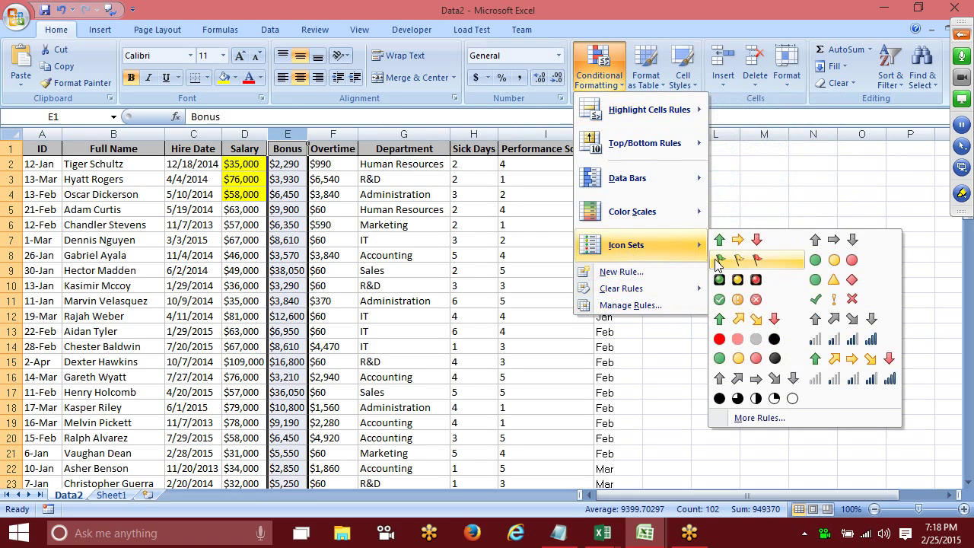
pyautogui.click(736, 239)
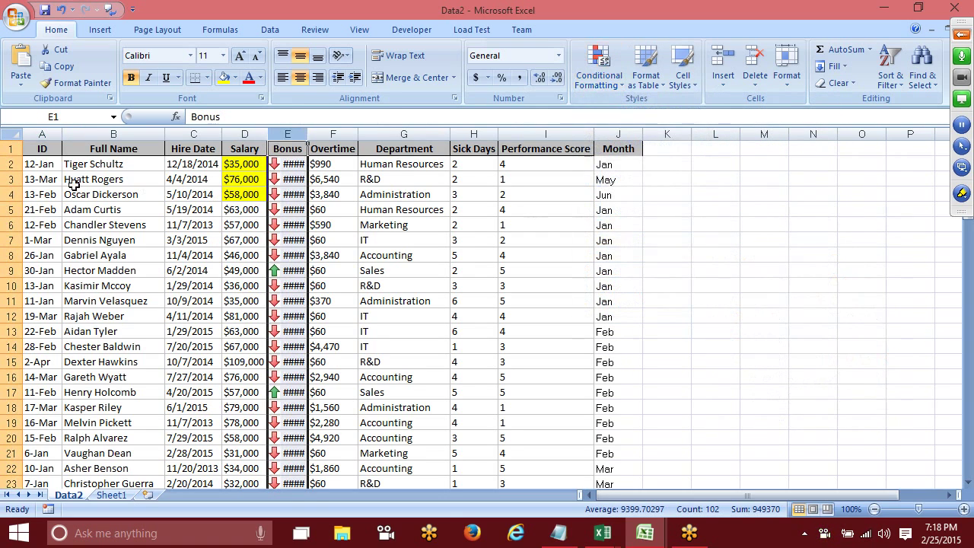
pyautogui.doubleClick(307, 134)
pyautogui.hotkey('ctrl', 'Home')
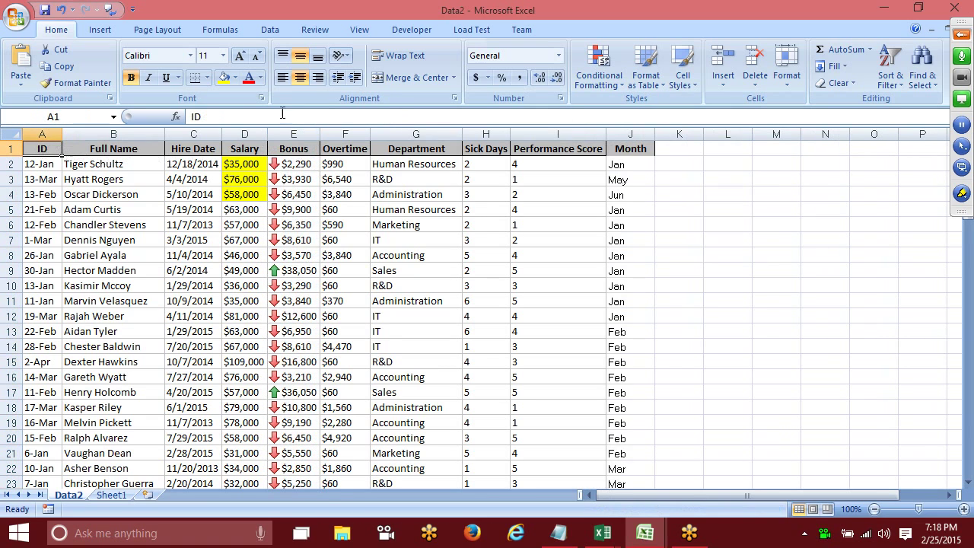
# Step: Custom-sort the table by Bonus on Cell Icon, green up-arrow on top, and review the reordered rows
pyautogui.click(889, 76)
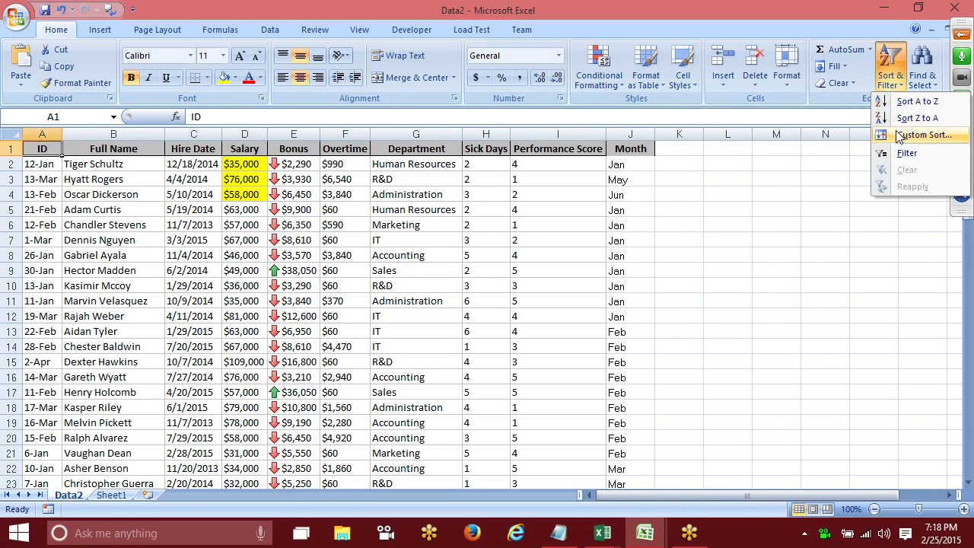
pyautogui.click(899, 135)
pyautogui.click(605, 267)
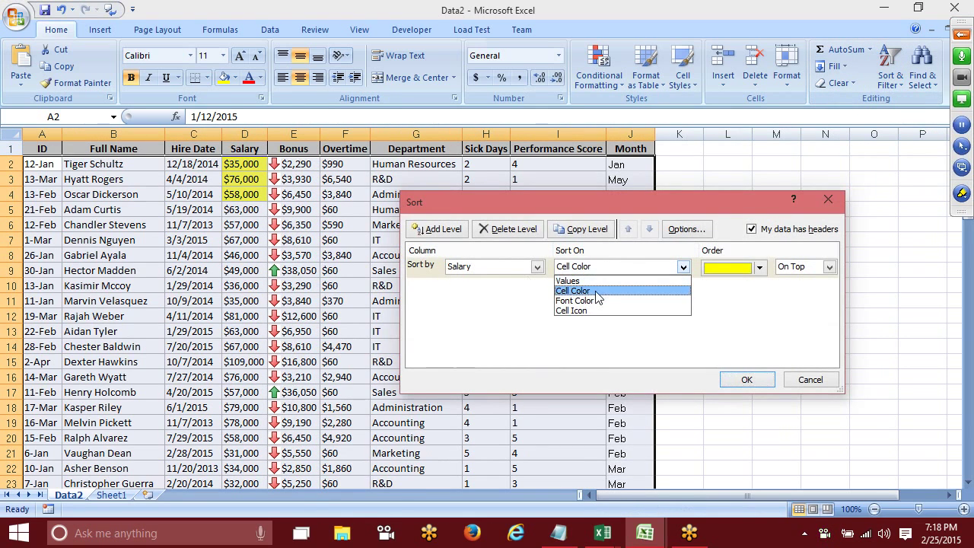
pyautogui.click(592, 300)
pyautogui.click(588, 268)
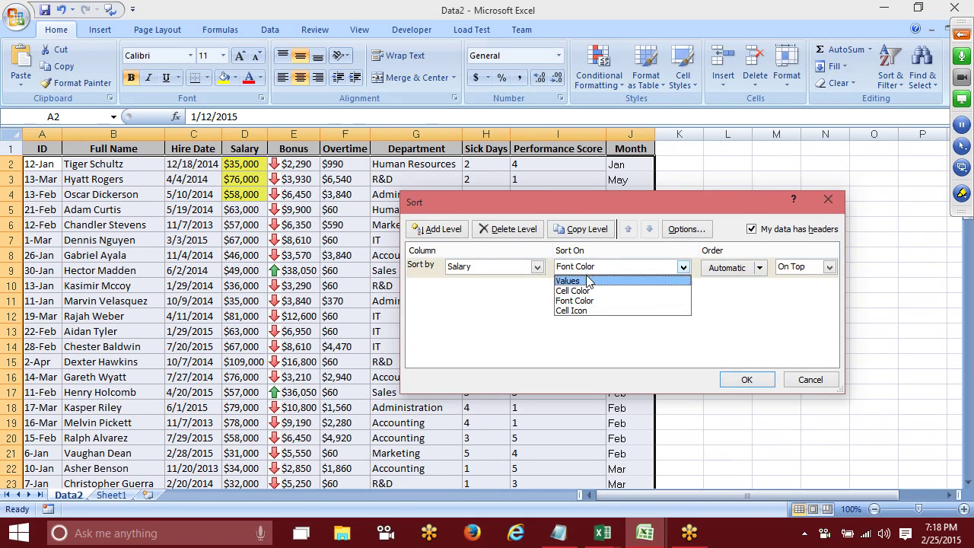
pyautogui.click(586, 310)
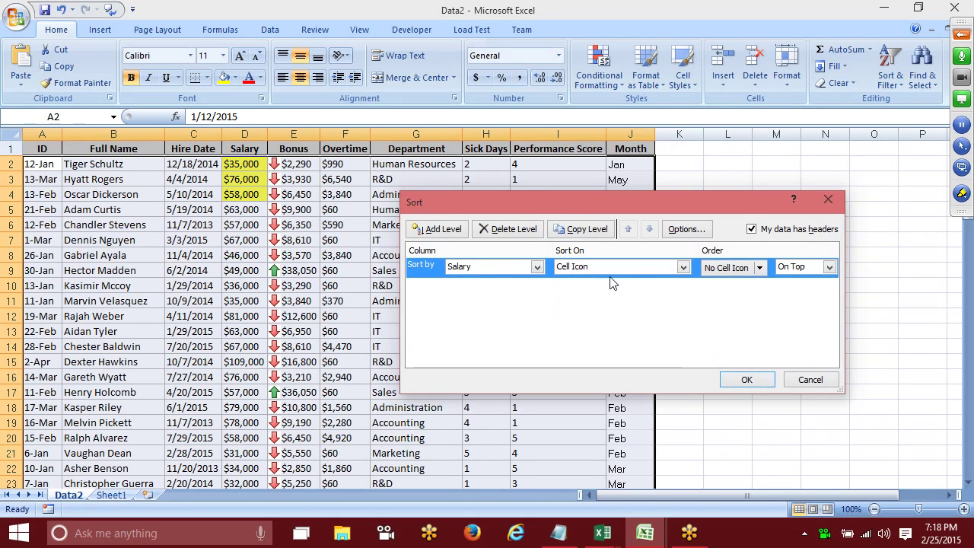
pyautogui.click(499, 268)
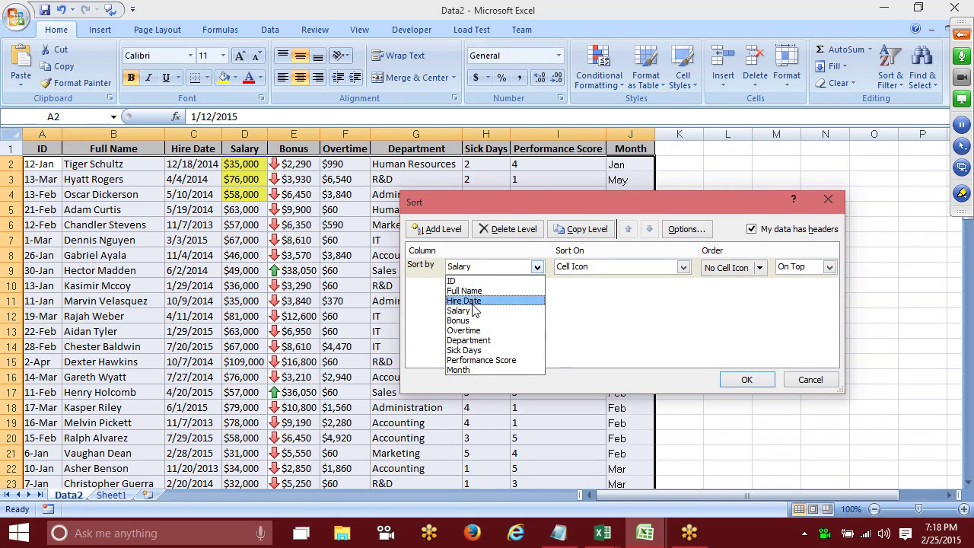
pyautogui.click(471, 322)
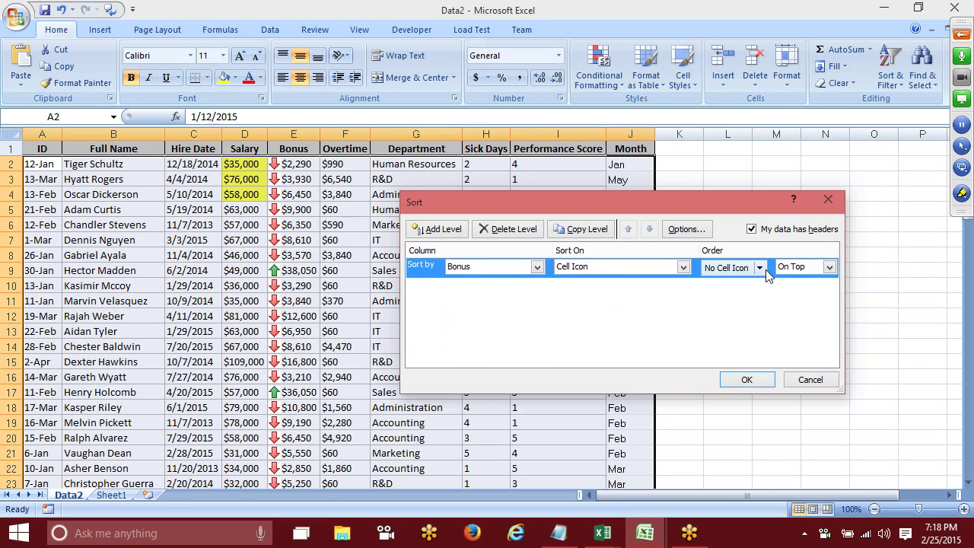
pyautogui.click(759, 268)
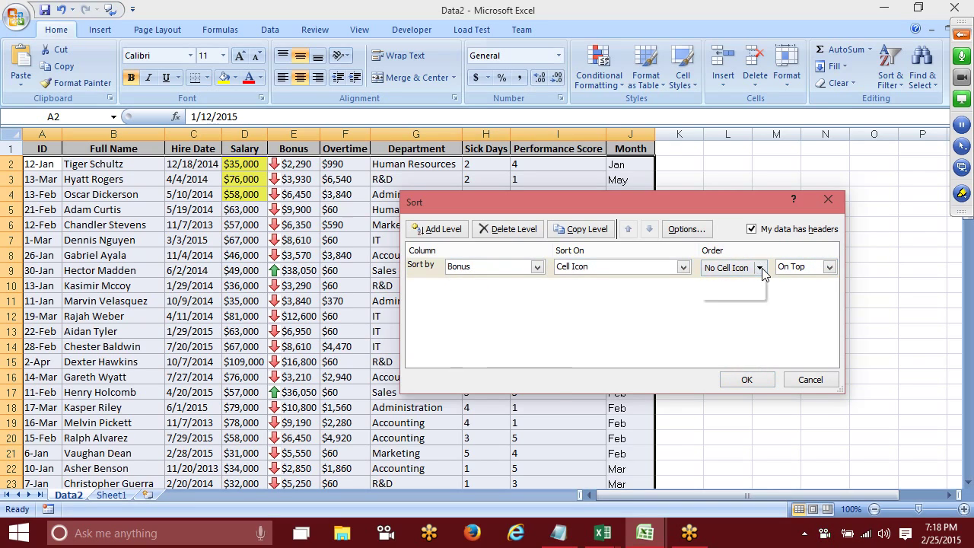
pyautogui.click(734, 291)
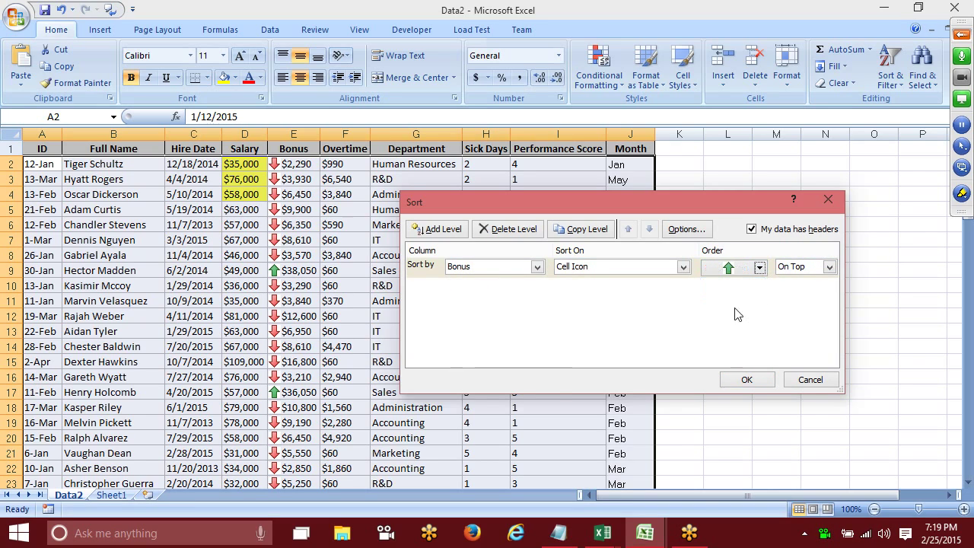
pyautogui.click(742, 378)
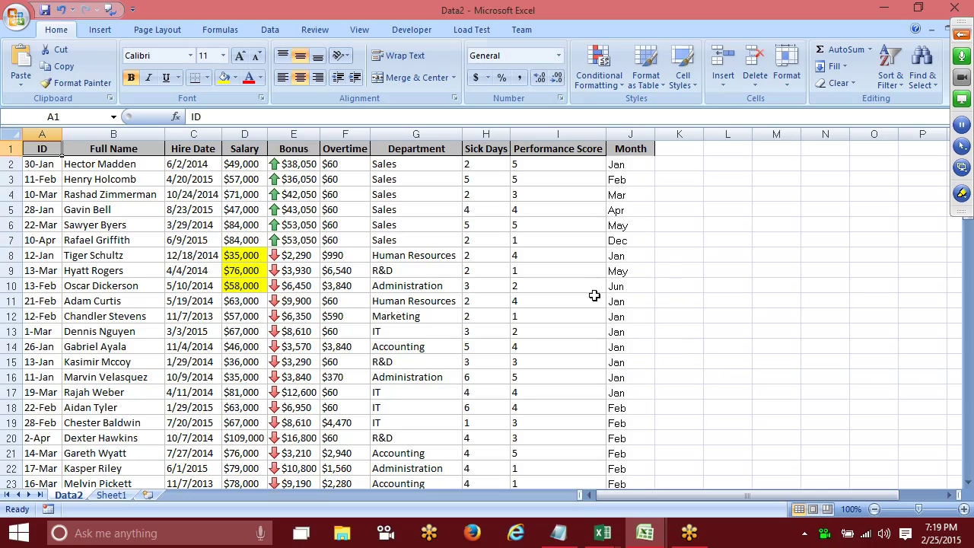
pyautogui.scroll(-3, 449, 225)
pyautogui.scroll(-9, 449, 225)
pyautogui.scroll(-12, 449, 225)
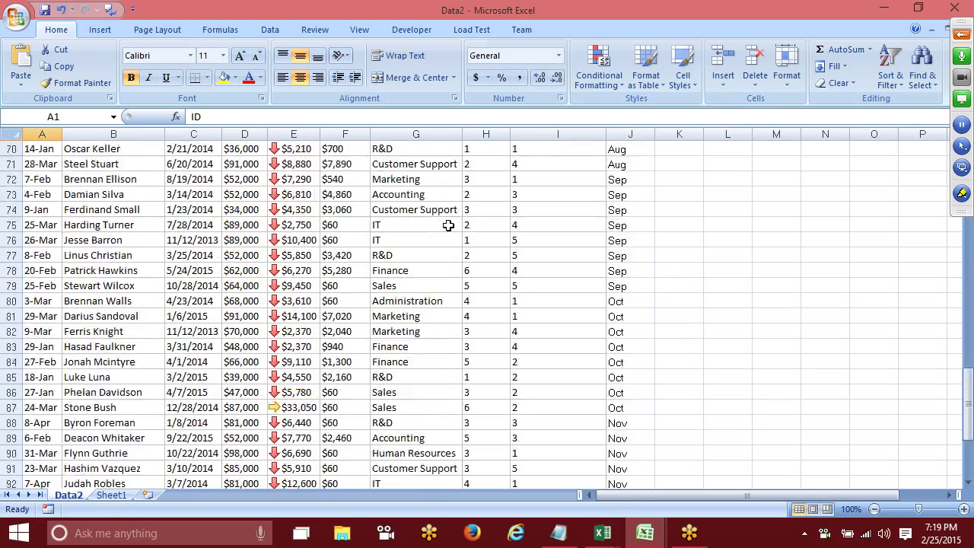
pyautogui.scroll(-5, 449, 225)
pyautogui.scroll(1, 449, 225)
pyautogui.scroll(6, 449, 225)
pyautogui.scroll(7, 449, 225)
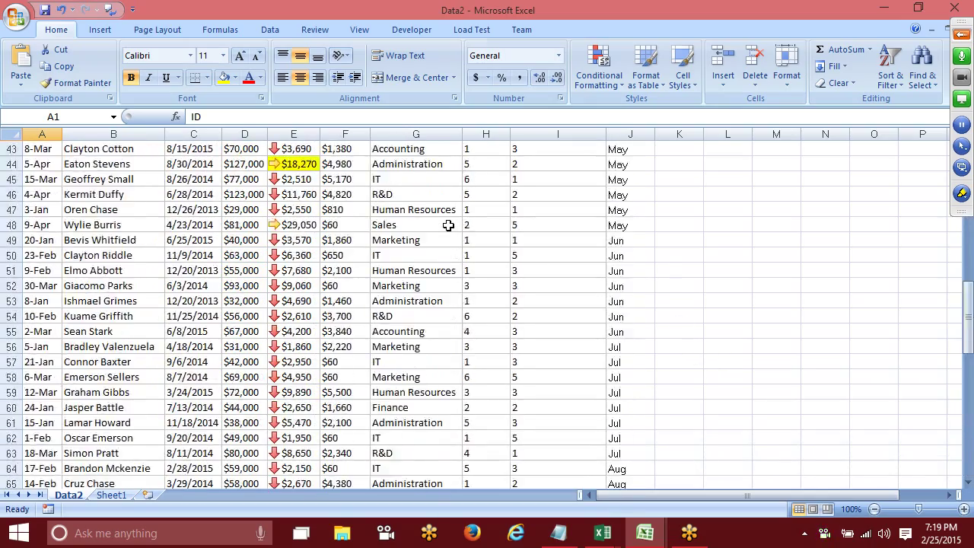
pyautogui.scroll(13, 449, 225)
pyautogui.scroll(1, 448, 226)
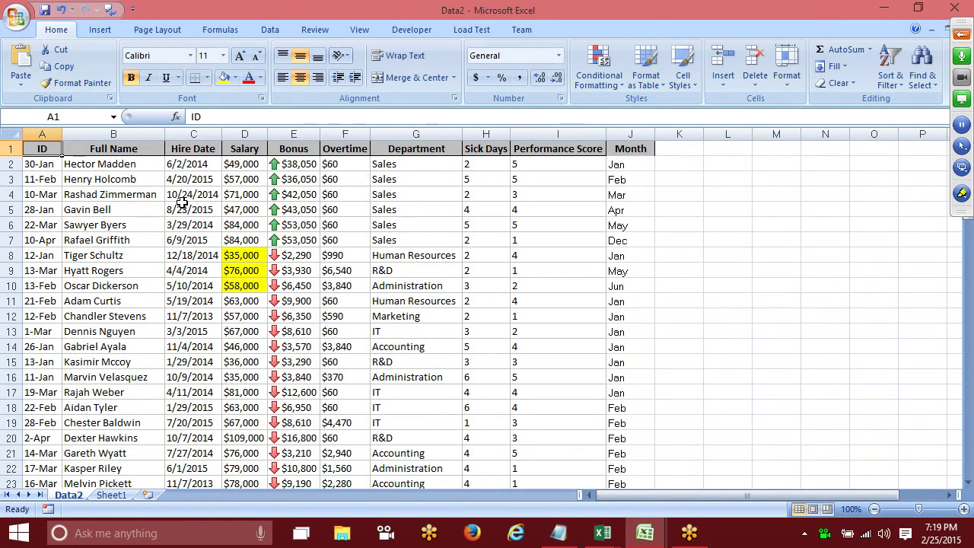
# Step: Enter the repeated employee name in uppercase into Full Name cell B3
pyautogui.click(119, 255)
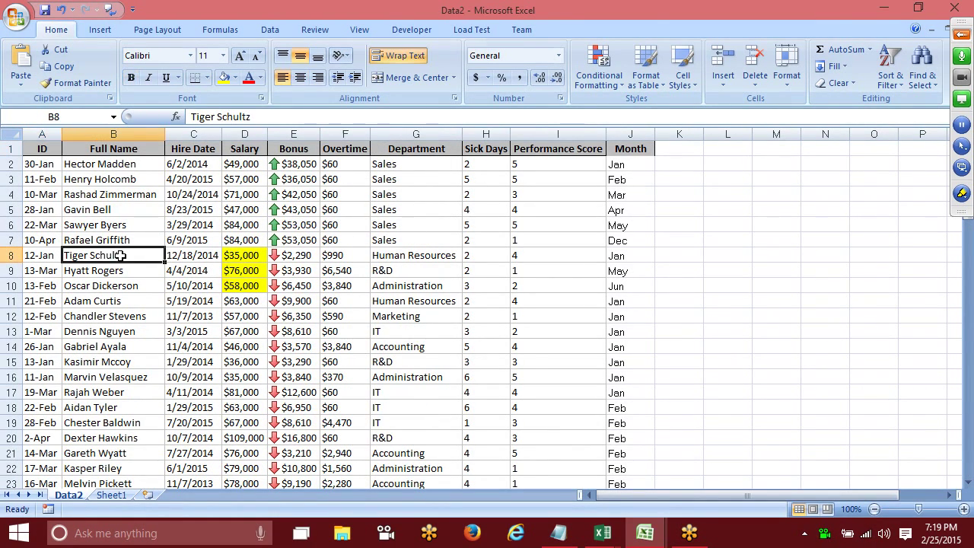
pyautogui.press('Up')
pyautogui.press('Up')
pyautogui.hotkey('ctrl', 'Up')
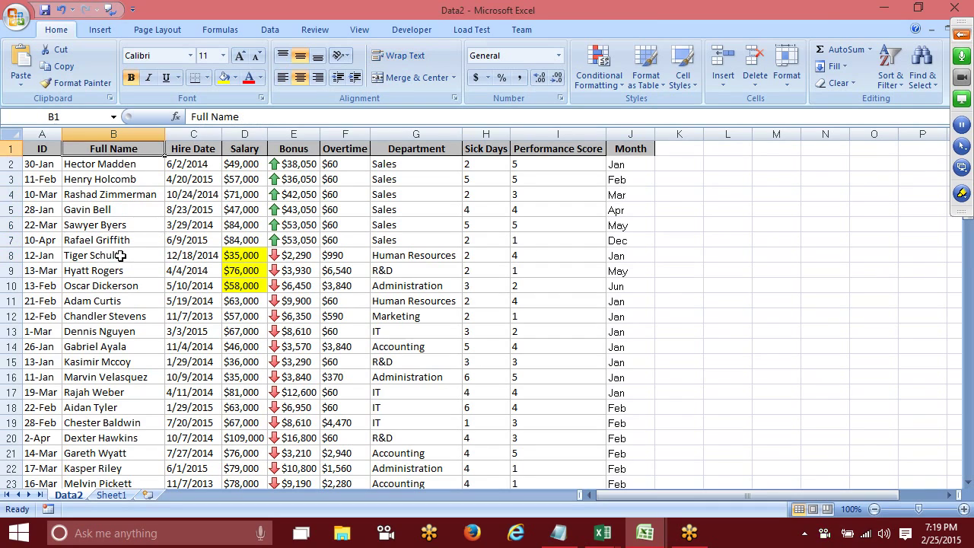
pyautogui.press('Down')
pyautogui.press('Down')
pyautogui.write('A')
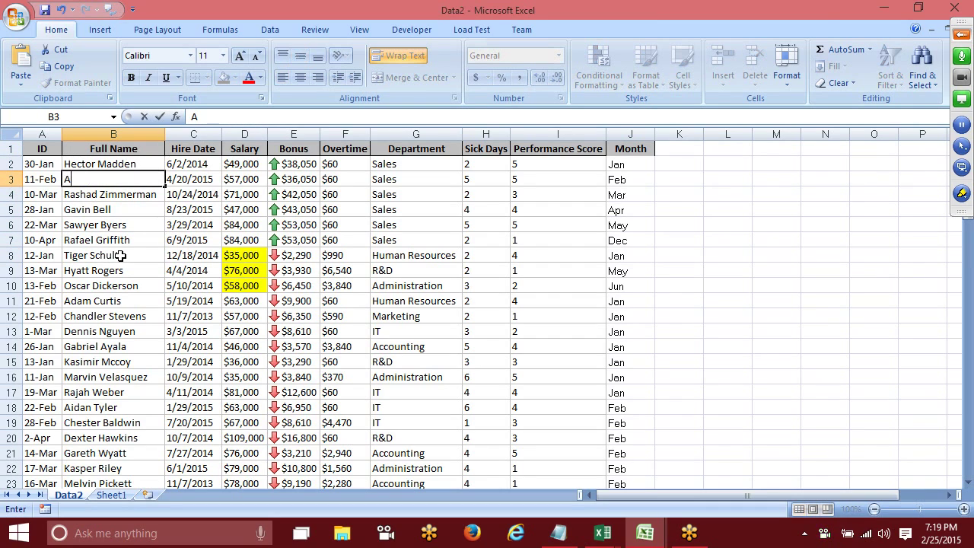
pyautogui.write('JEET')
pyautogui.press('Return')
# Step: Copy the uppercase name from B3 into cells B8, B15, B20 and B32
pyautogui.click(90, 182)
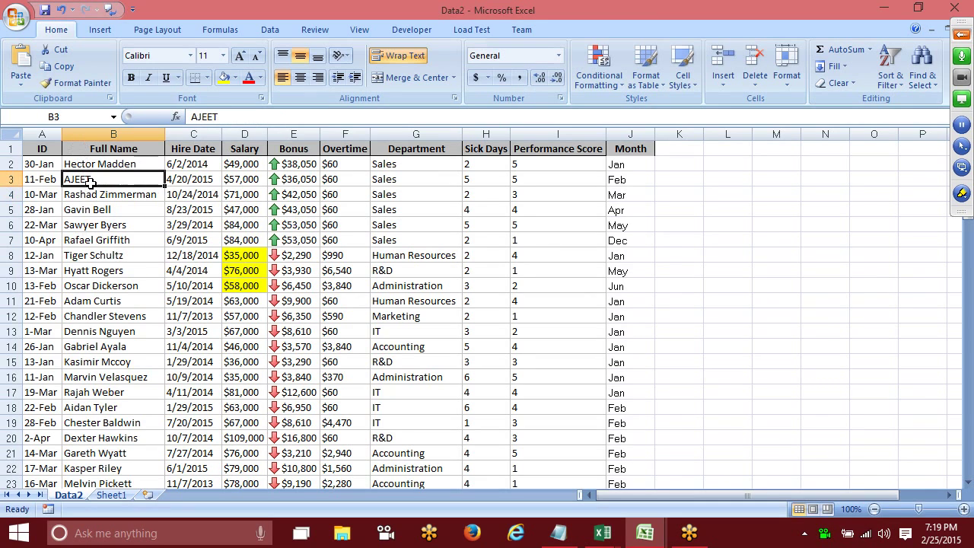
pyautogui.hotkey('ctrl', 'c')
pyautogui.click(113, 255)
pyautogui.hotkey('ctrl', 'v')
pyautogui.click(101, 360)
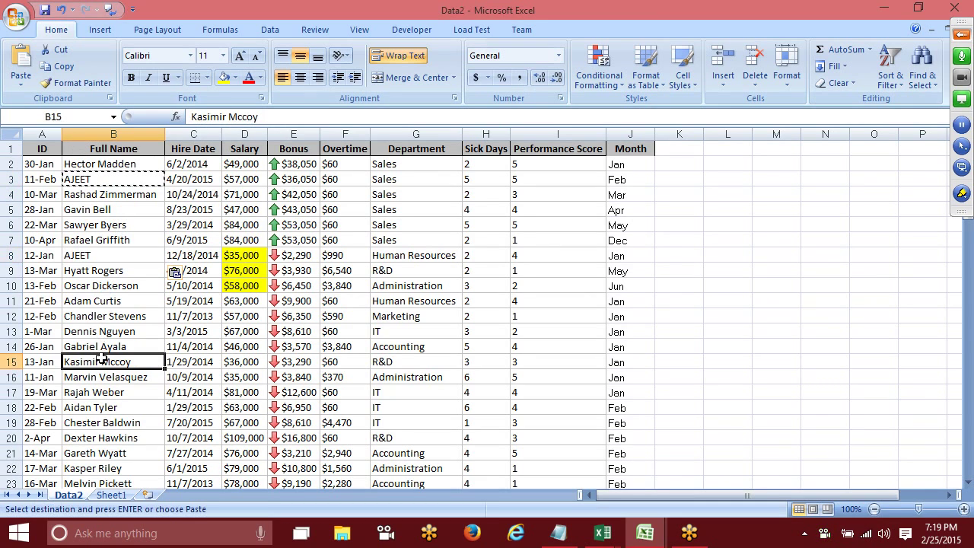
pyautogui.hotkey('ctrl', 'v')
pyautogui.click(90, 439)
pyautogui.hotkey('ctrl', 'v')
pyautogui.scroll(-4, 88, 441)
pyautogui.click(85, 440)
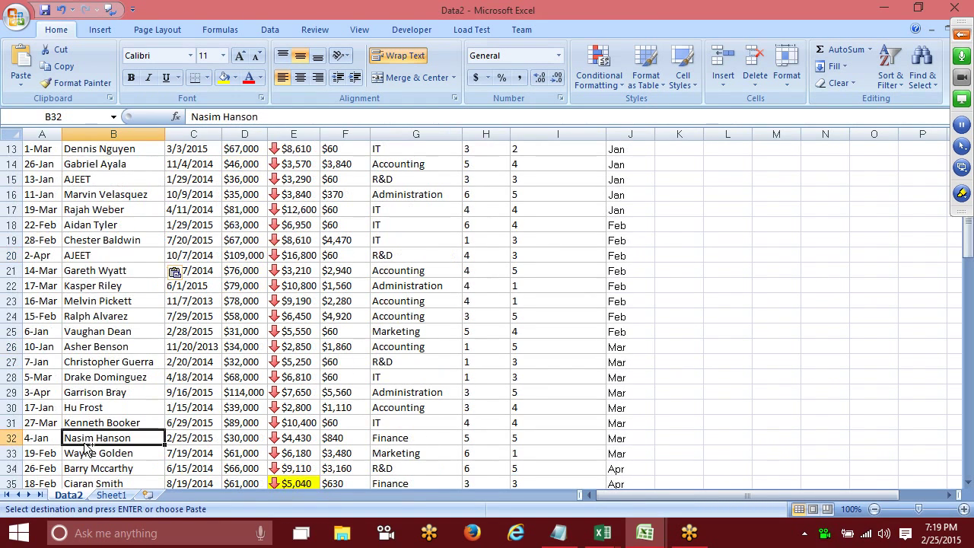
pyautogui.hotkey('ctrl', 'v')
# Step: Retype the same name in lowercase in cell B6
pyautogui.scroll(4, 124, 403)
pyautogui.click(73, 225)
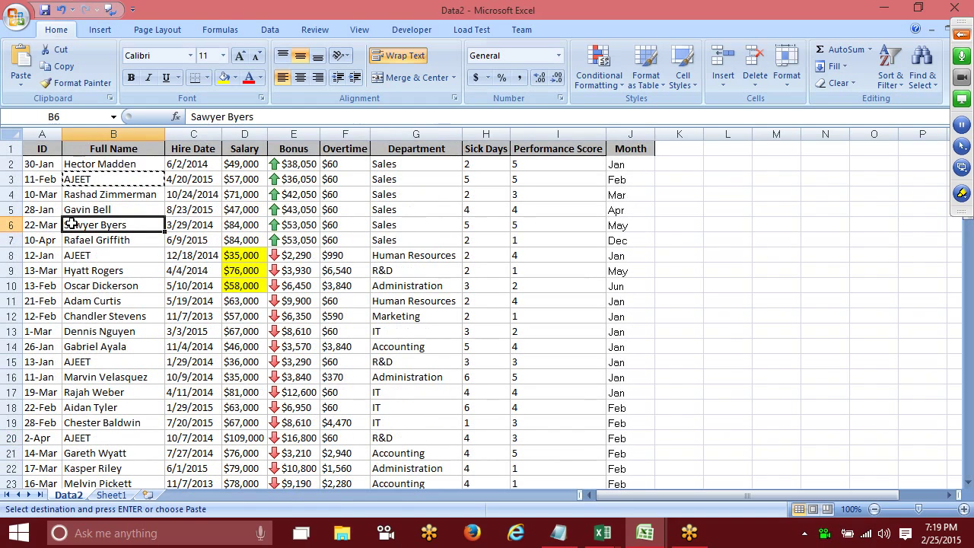
pyautogui.write('ajee')
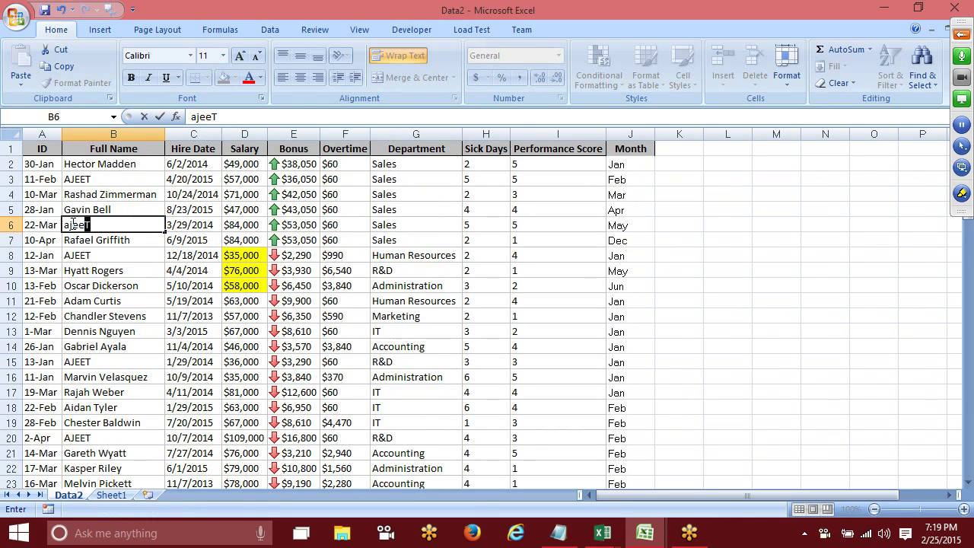
pyautogui.write('t')
pyautogui.click(108, 252)
# Step: Copy the lowercase name from B6 into cells B13, B23 and B12
pyautogui.click(103, 226)
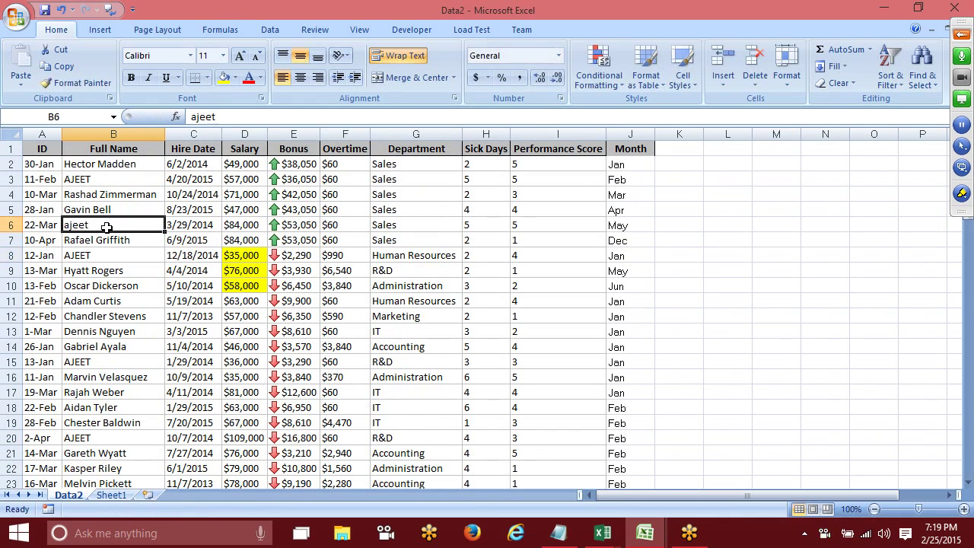
pyautogui.hotkey('ctrl', 'c')
pyautogui.click(101, 331)
pyautogui.hotkey('ctrl', 'v')
pyautogui.scroll(-1, 95, 335)
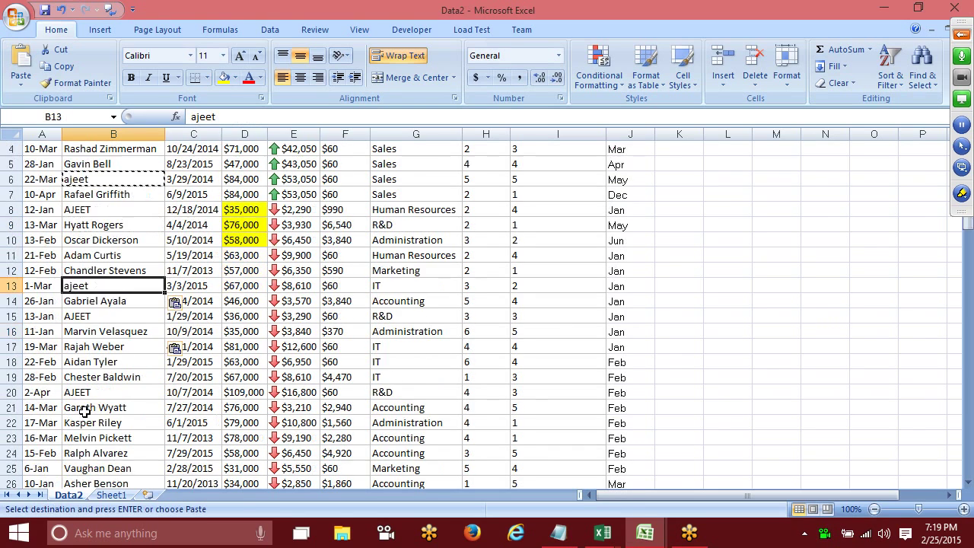
pyautogui.scroll(-2, 88, 339)
pyautogui.click(86, 347)
pyautogui.hotkey('ctrl', 'v')
pyautogui.scroll(3, 92, 268)
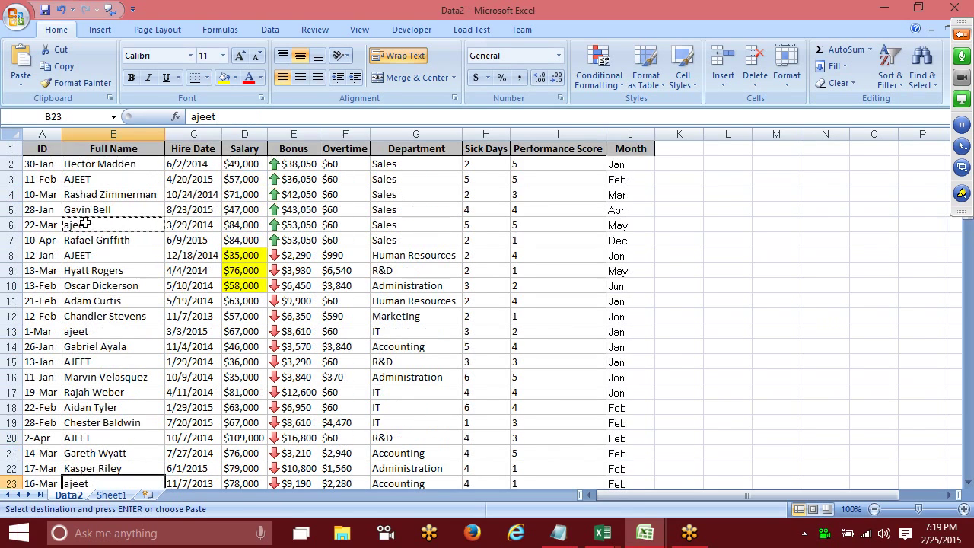
pyautogui.click(77, 312)
pyautogui.hotkey('ctrl', 'v')
pyautogui.press('Escape')
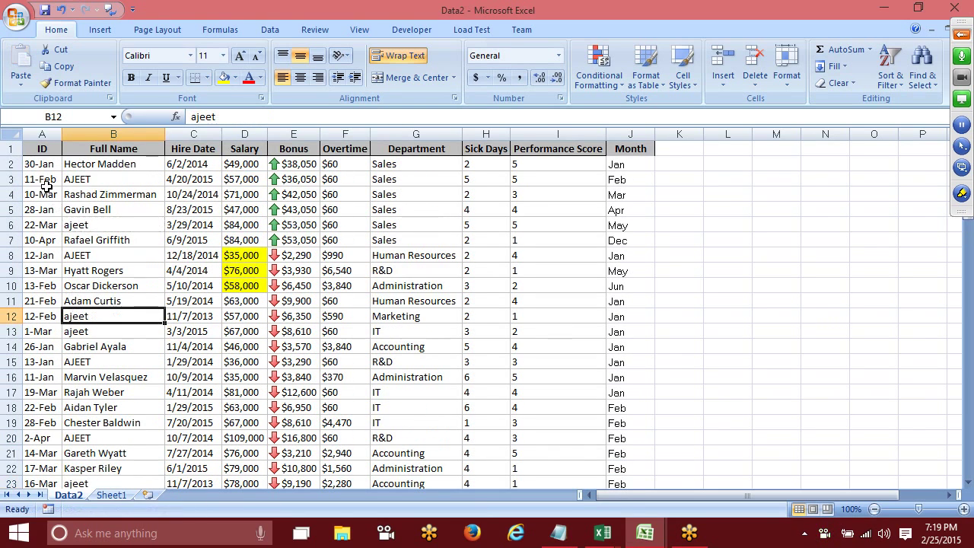
pyautogui.click(43, 151)
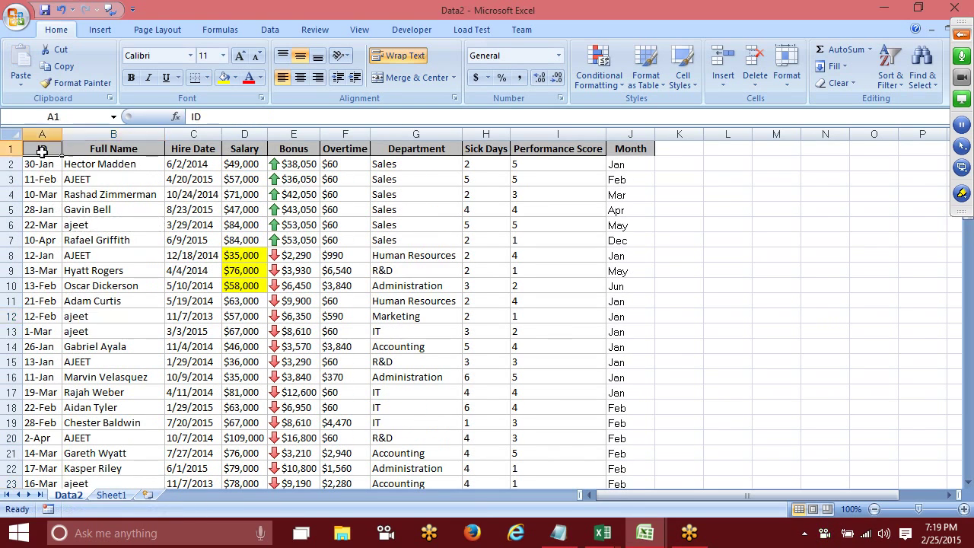
# Step: Sort the table A to Z by the Full Name column
pyautogui.click(889, 79)
pyautogui.click(114, 148)
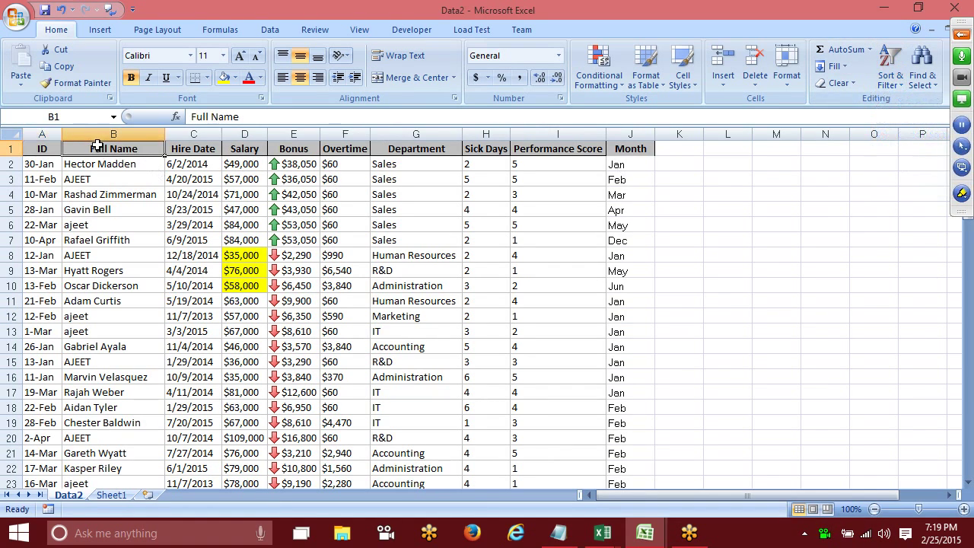
pyautogui.click(892, 79)
pyautogui.click(891, 101)
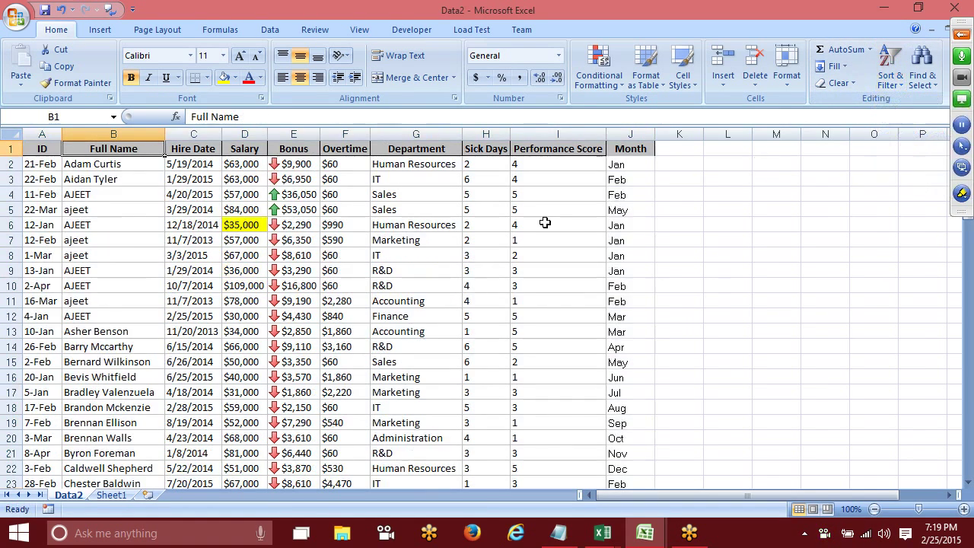
pyautogui.moveTo(84, 195); pyautogui.dragTo(80, 302)
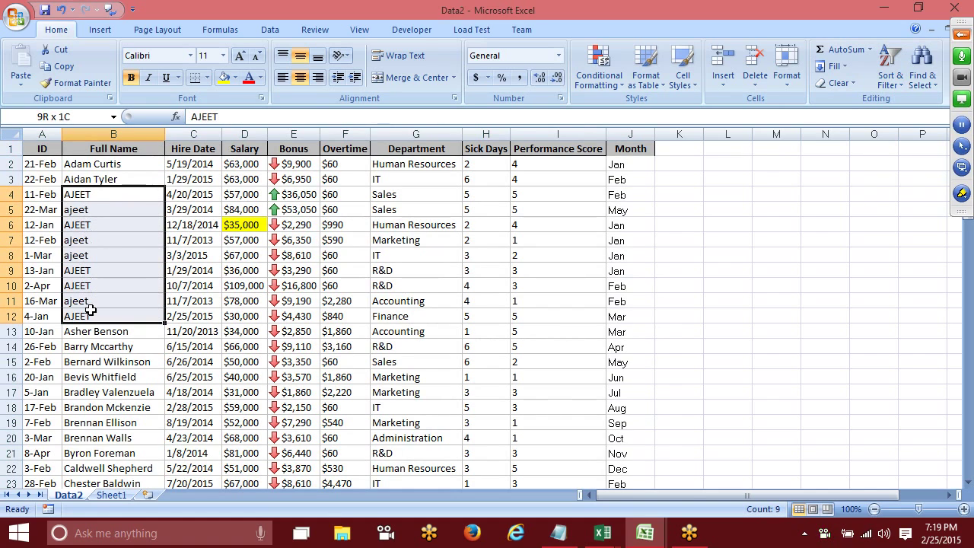
# Step: Re-run the Full Name custom sort with the Case sensitive option enabled
pyautogui.click(43, 151)
pyautogui.click(897, 88)
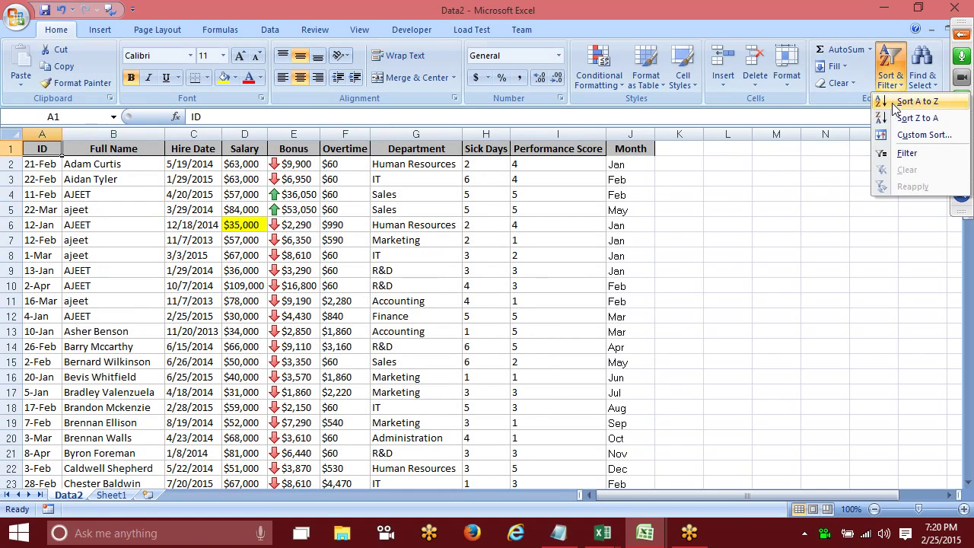
pyautogui.click(917, 133)
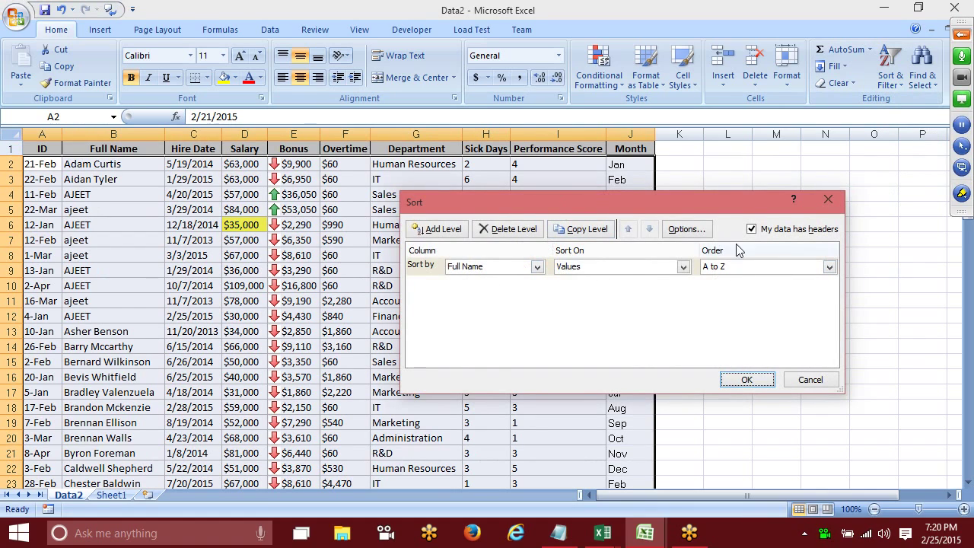
pyautogui.click(693, 233)
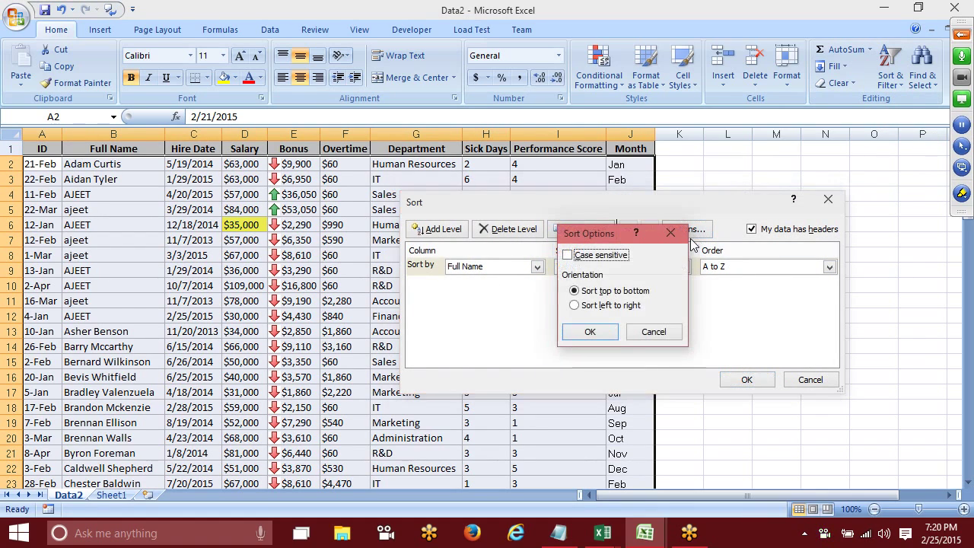
pyautogui.click(568, 256)
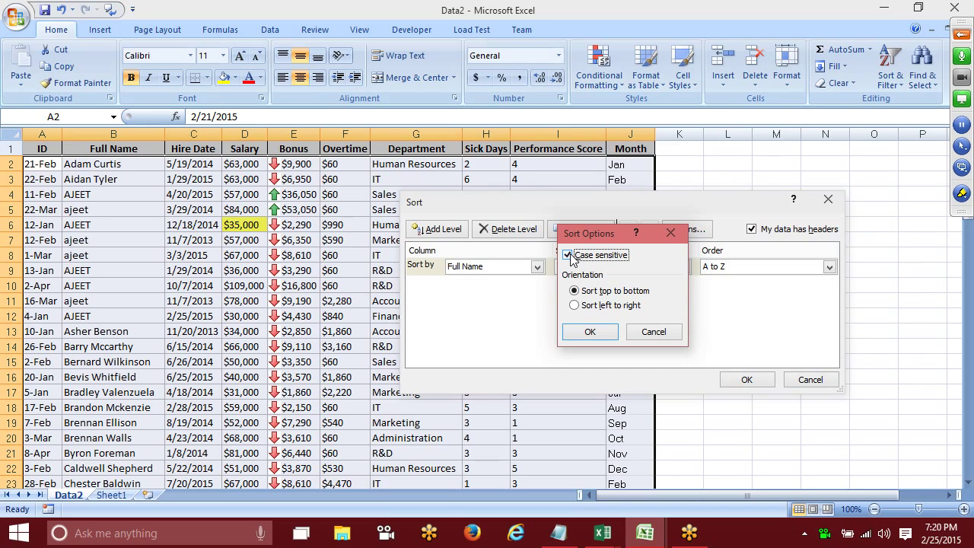
pyautogui.click(601, 337)
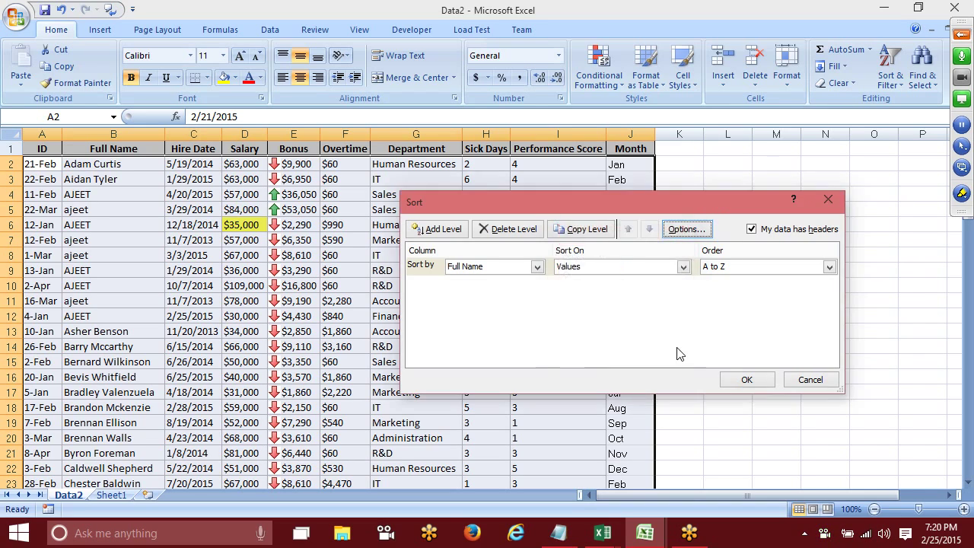
pyautogui.click(748, 381)
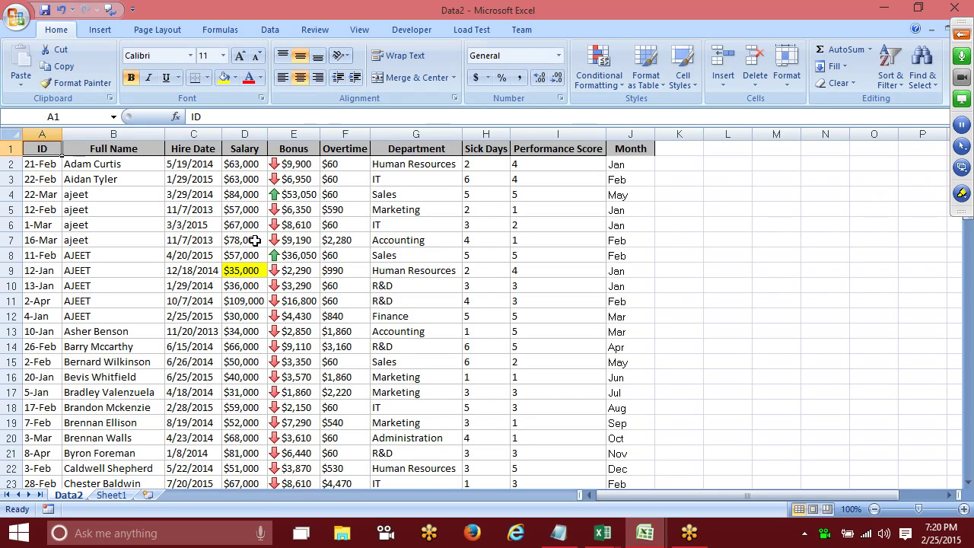
# Step: Copy the Department header and Finance rows A15:G16 from Sheet1
pyautogui.click(122, 495)
pyautogui.scroll(4, 156, 496)
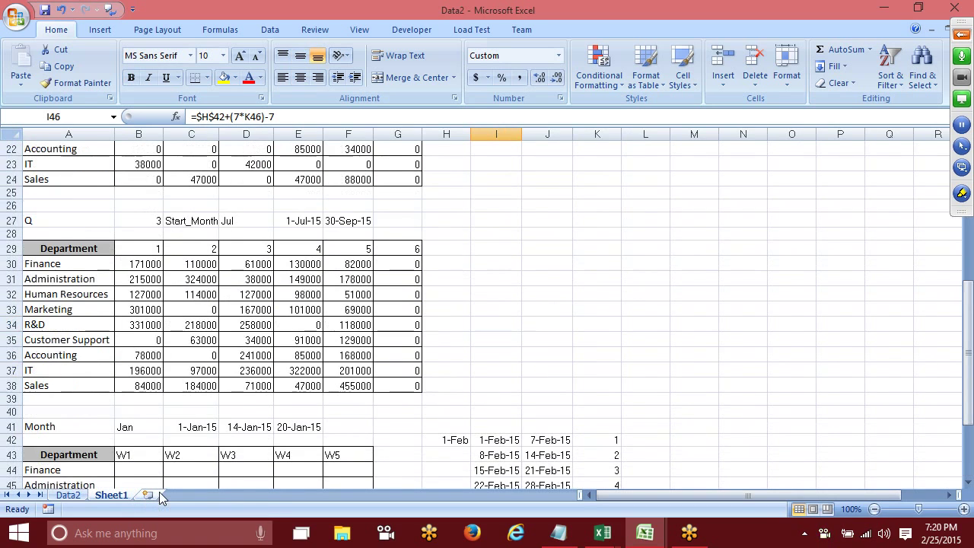
pyautogui.scroll(4, 160, 496)
pyautogui.click(81, 218)
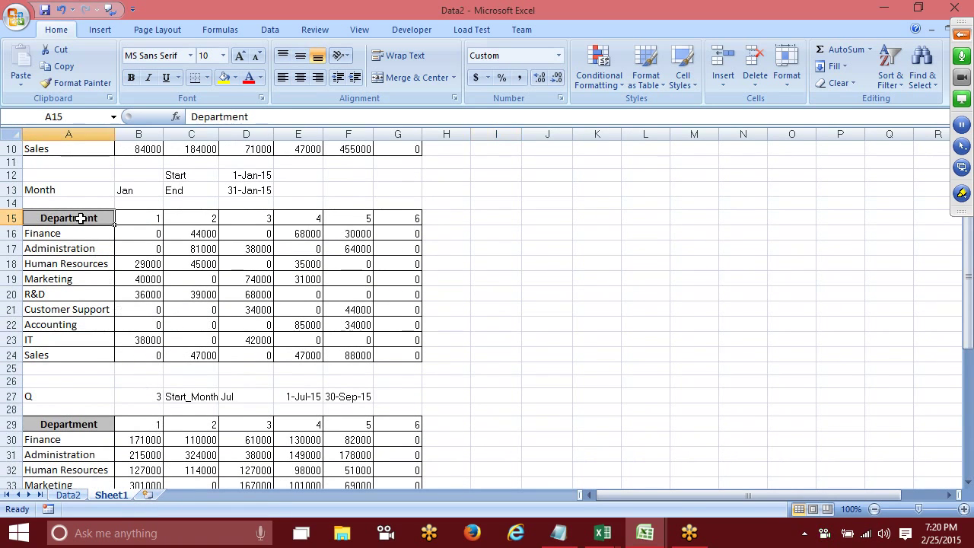
pyautogui.moveTo(81, 219); pyautogui.dragTo(380, 232)
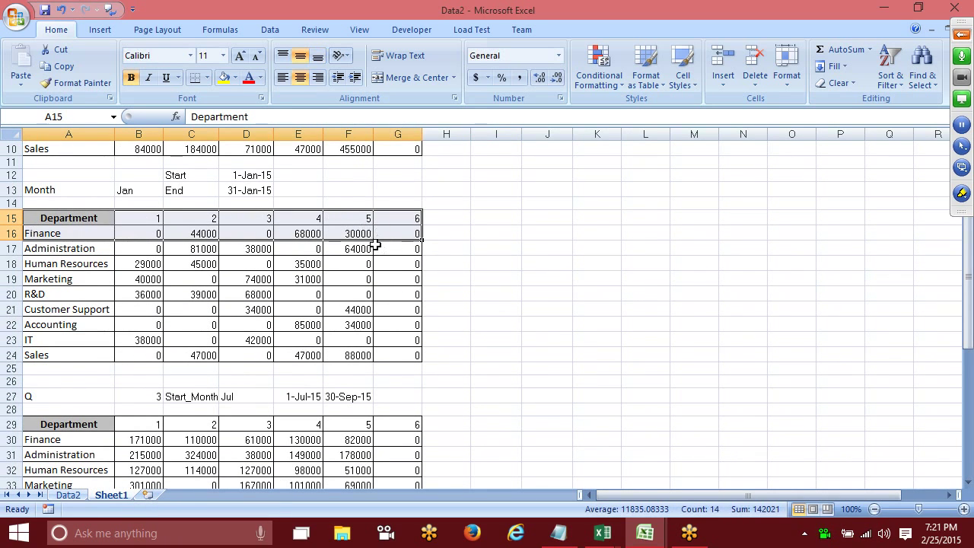
pyautogui.hotkey('ctrl', 'c')
# Step: Paste the copied rows as values only into a new worksheet
pyautogui.click(145, 485)
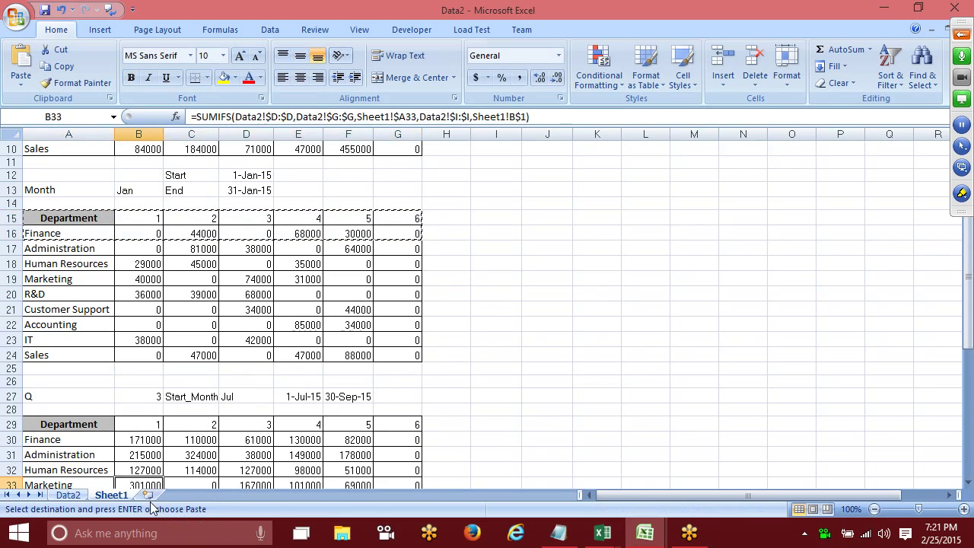
pyautogui.click(147, 494)
pyautogui.click(22, 84)
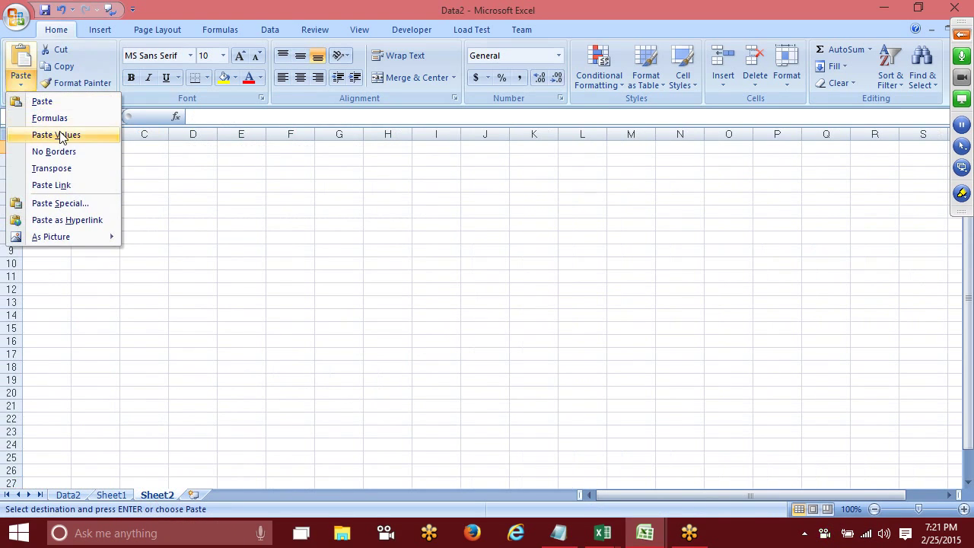
pyautogui.click(55, 134)
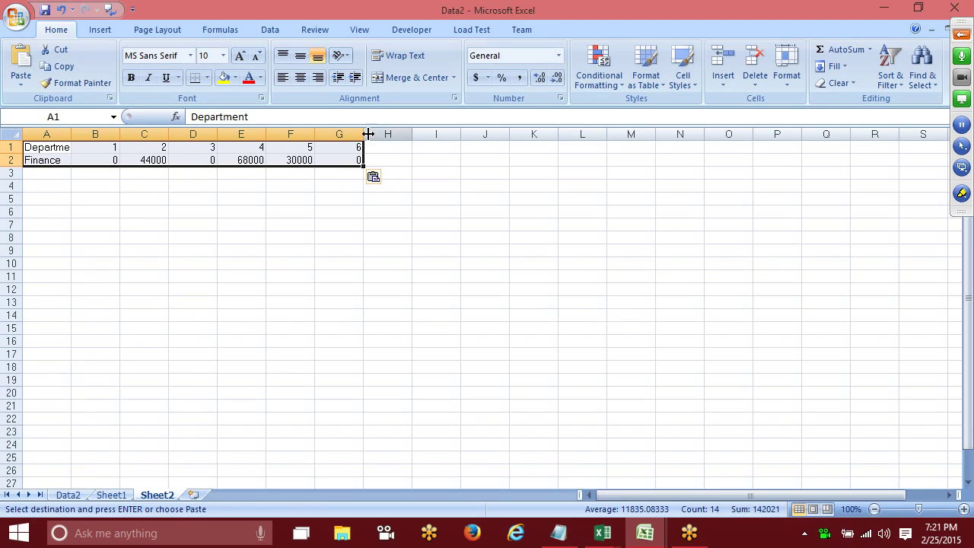
# Step: Try a left-to-right custom sort on the whole sheet, then back out unapplied
pyautogui.click(884, 83)
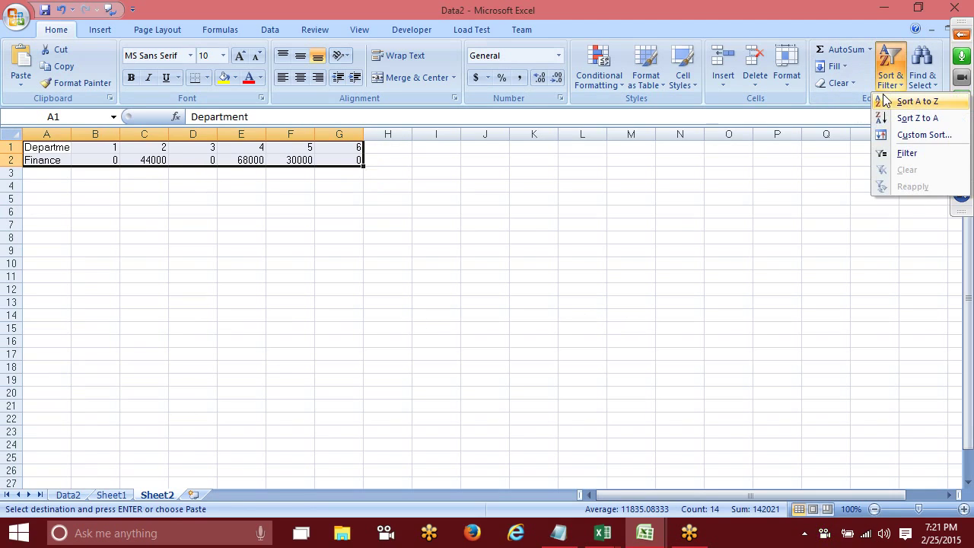
pyautogui.click(907, 137)
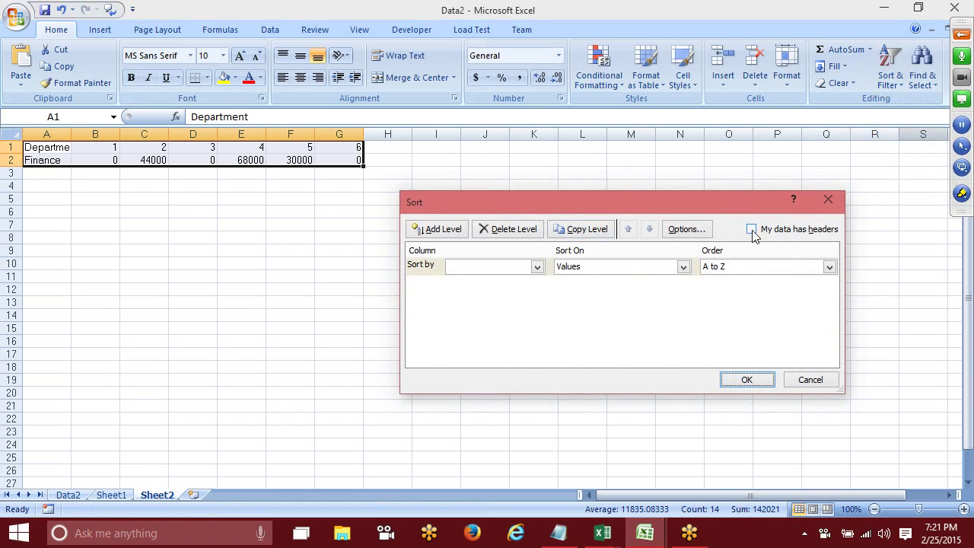
pyautogui.click(704, 231)
pyautogui.click(616, 305)
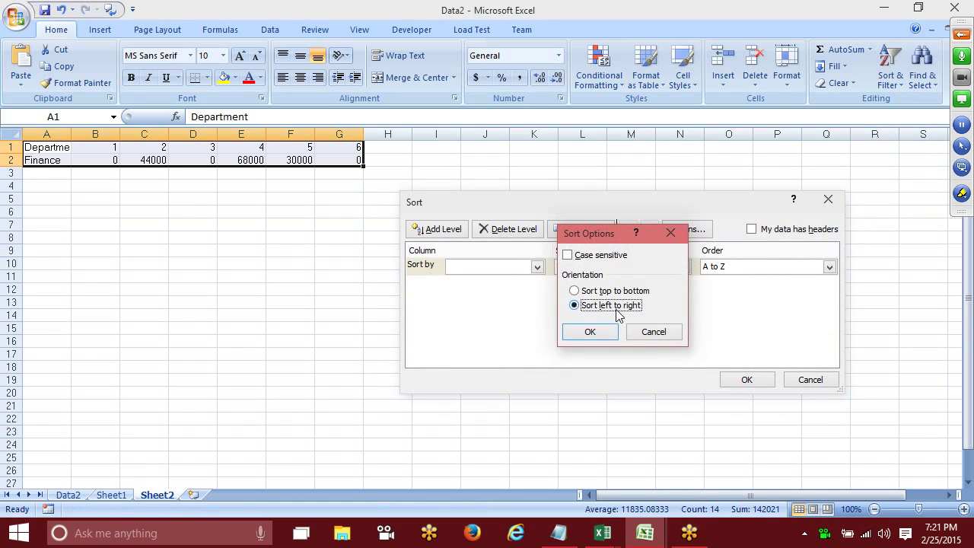
pyautogui.press('Return')
pyautogui.press('Return')
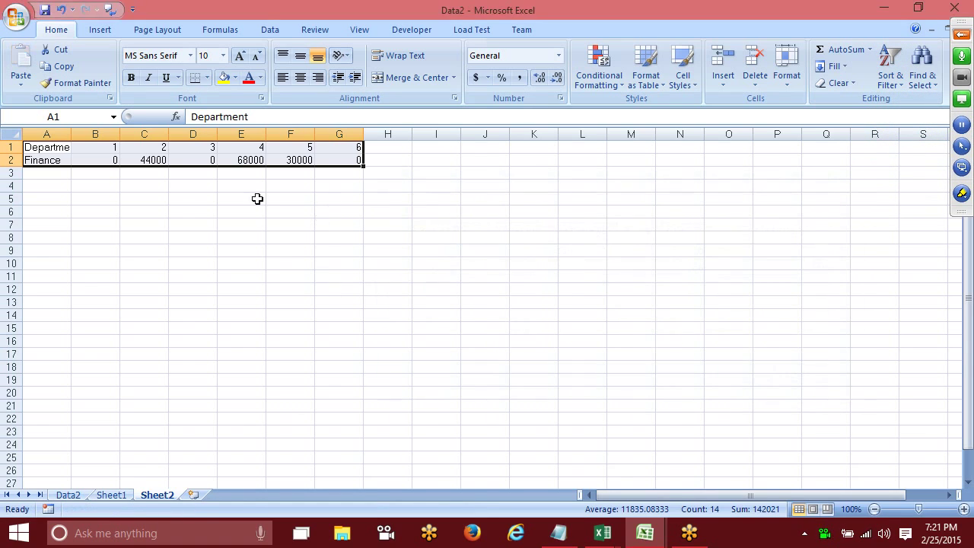
# Step: Sort B1:G2 left to right by Row 2, smallest to largest
pyautogui.moveTo(96, 148); pyautogui.dragTo(334, 159)
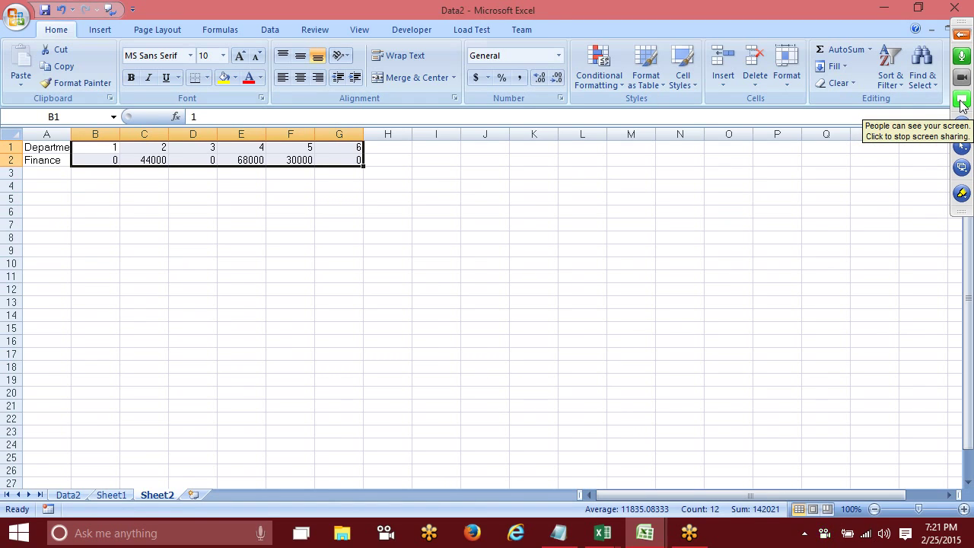
pyautogui.click(886, 84)
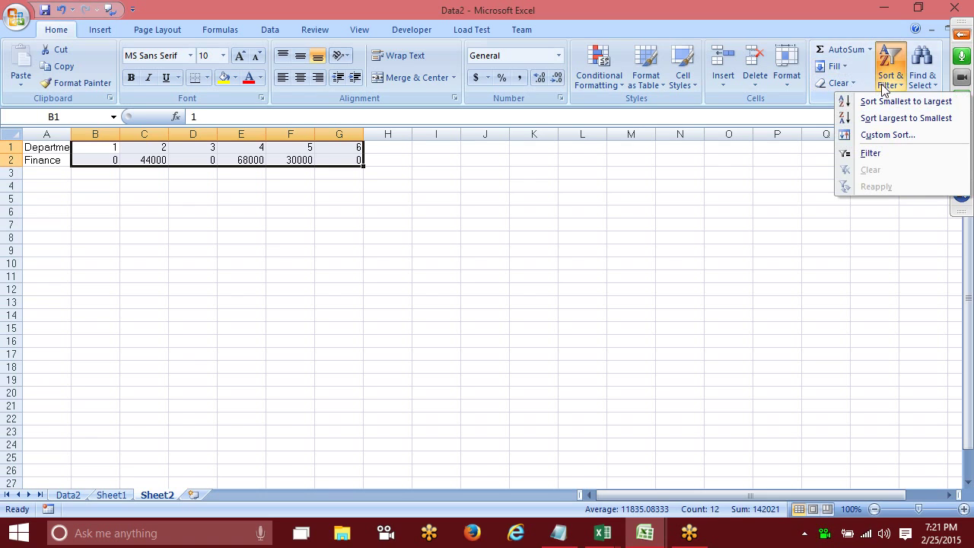
pyautogui.click(882, 135)
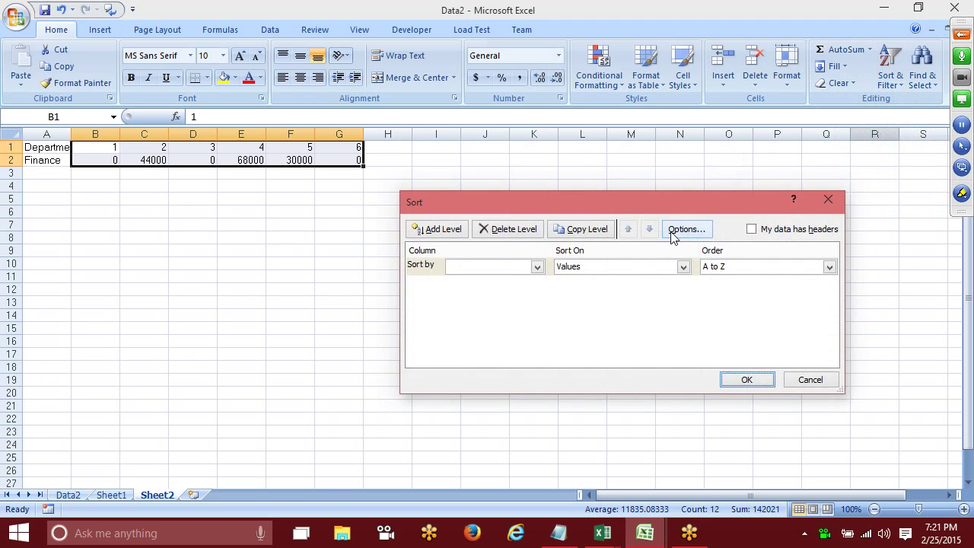
pyautogui.click(685, 229)
pyautogui.click(574, 305)
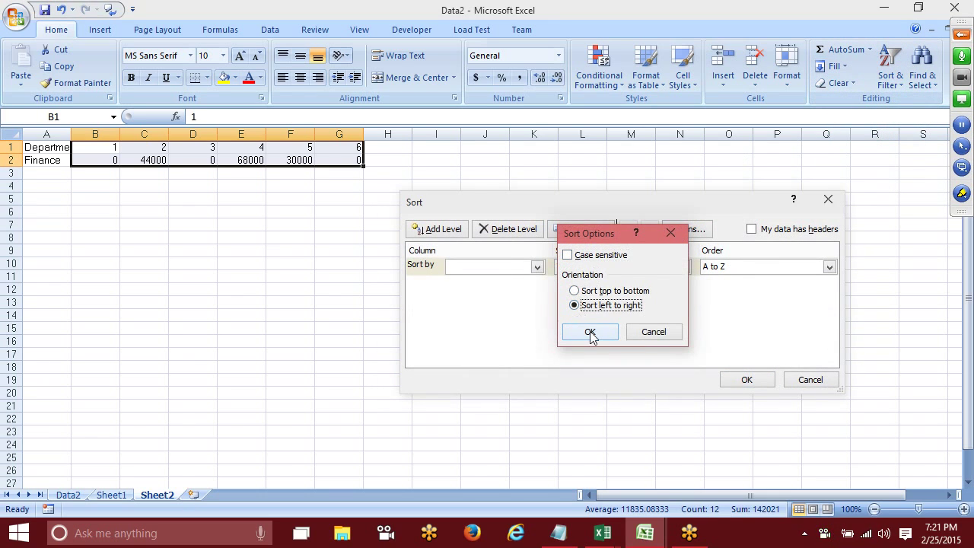
pyautogui.click(591, 333)
pyautogui.click(508, 267)
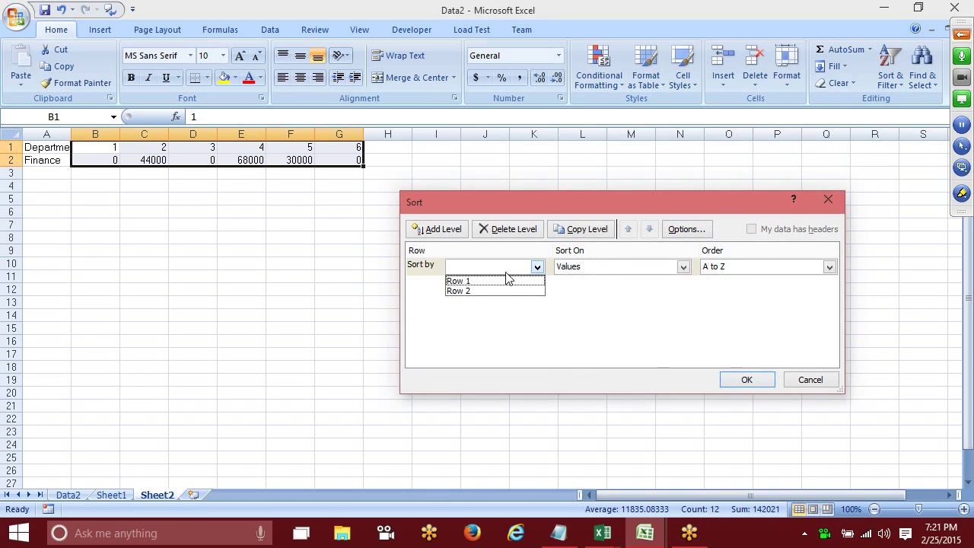
pyautogui.click(500, 280)
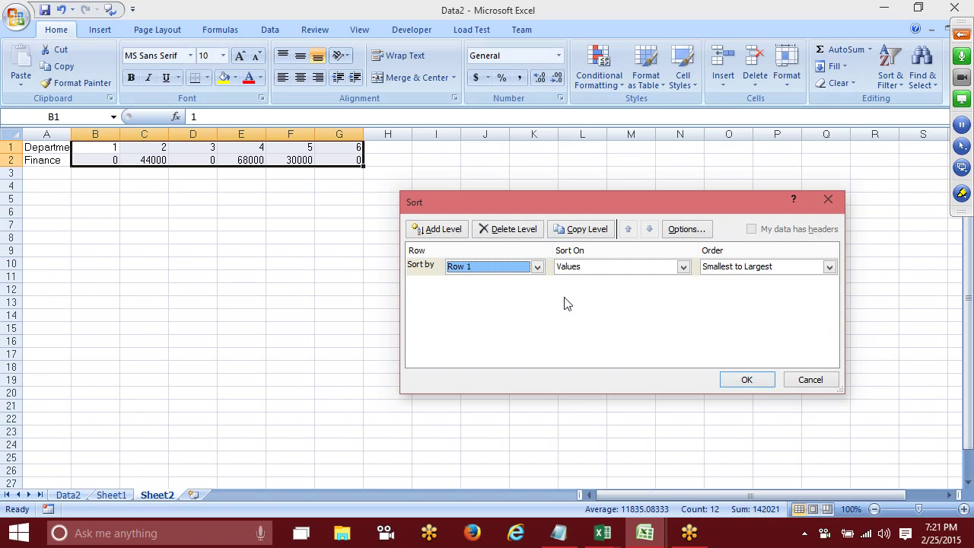
pyautogui.click(469, 266)
pyautogui.click(466, 292)
pyautogui.click(747, 380)
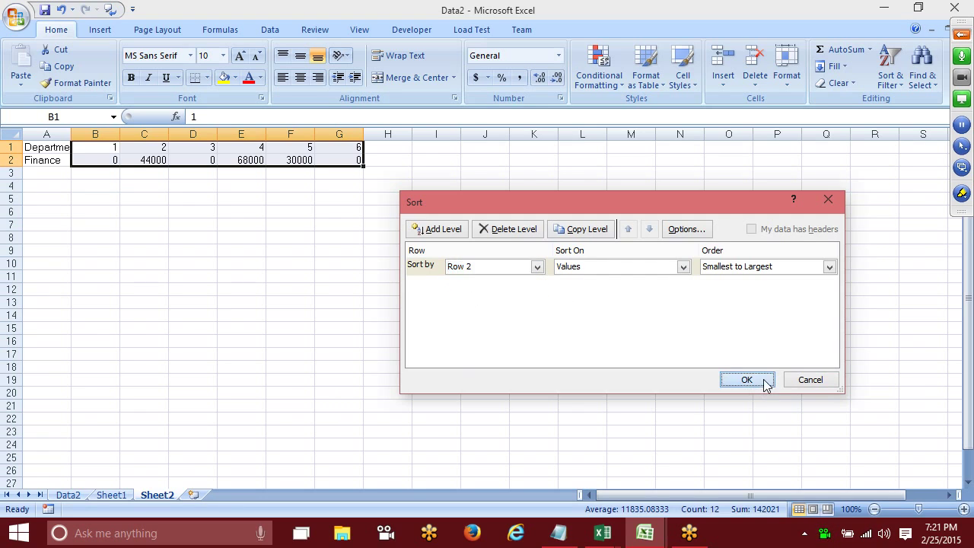
pyautogui.moveTo(95, 160); pyautogui.dragTo(359, 161)
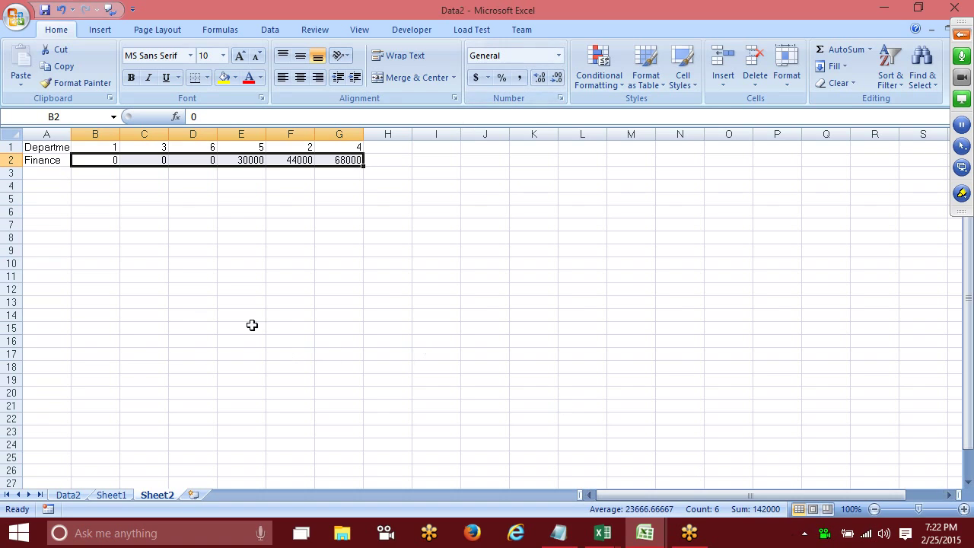
pyautogui.moveTo(31, 149); pyautogui.dragTo(329, 164)
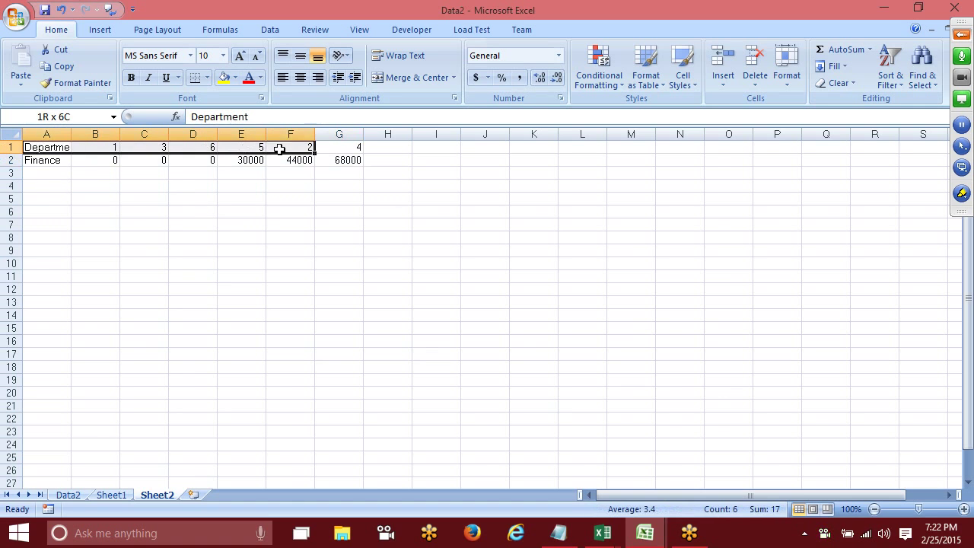
# Step: On the Data2 sheet, insert blank rows at rows 10, 20, 27 and 40
pyautogui.click(119, 495)
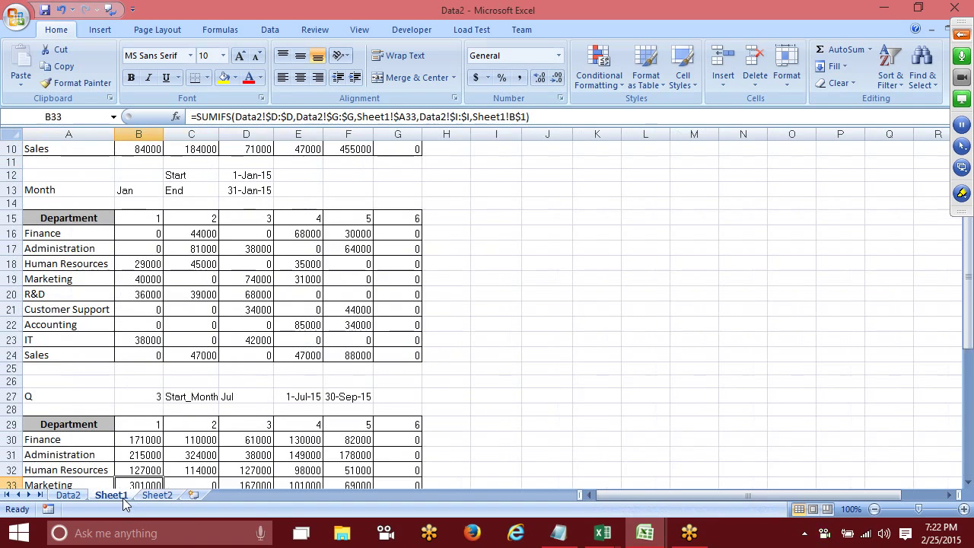
pyautogui.click(84, 494)
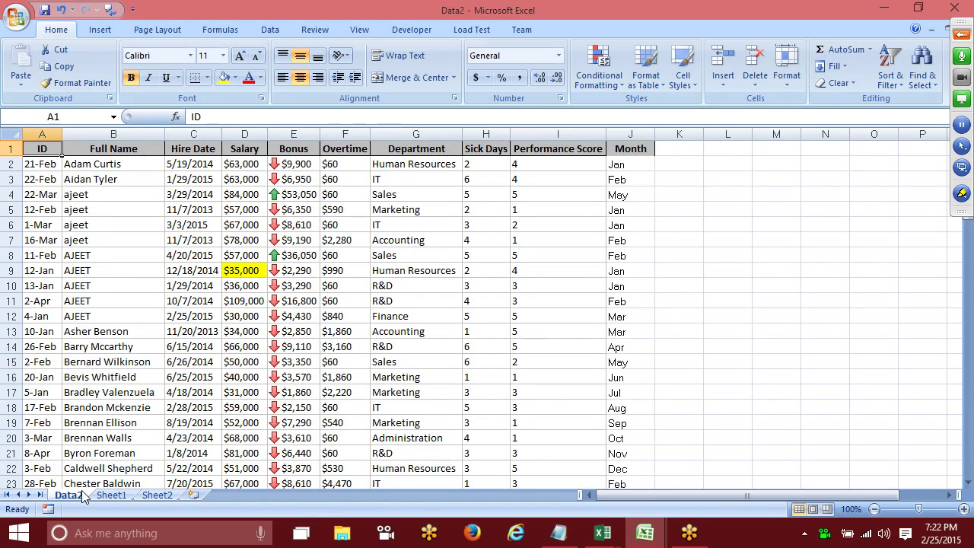
pyautogui.click(10, 285)
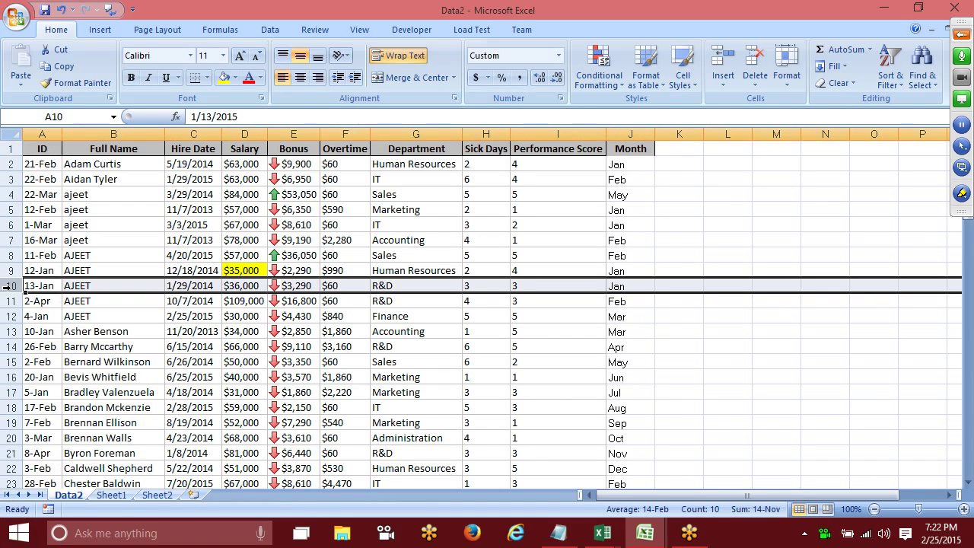
pyautogui.hotkey('ctrl', 'shift', '+')
pyautogui.scroll(-3, 9, 297)
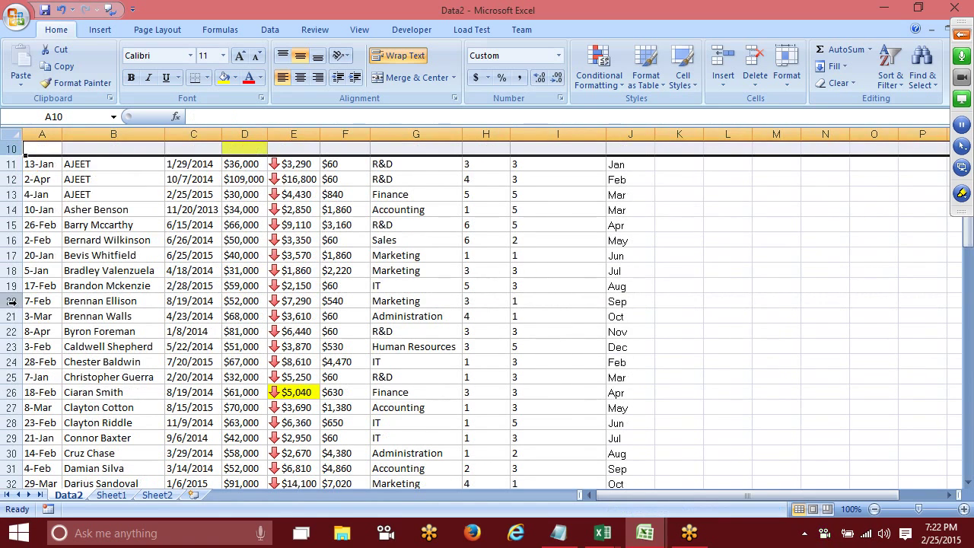
pyautogui.click(11, 300)
pyautogui.hotkey('ctrl', 'shift', '+')
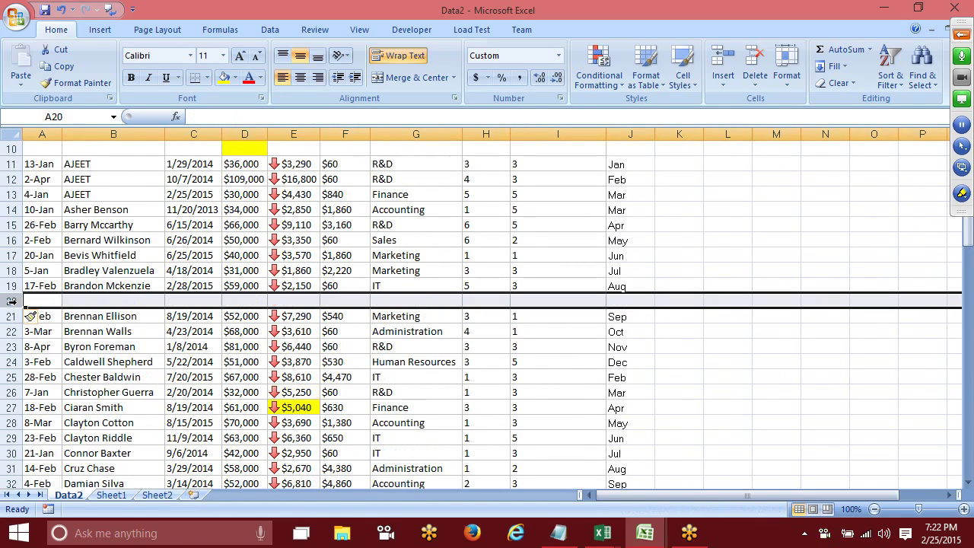
pyautogui.scroll(-1, 11, 301)
pyautogui.click(9, 361)
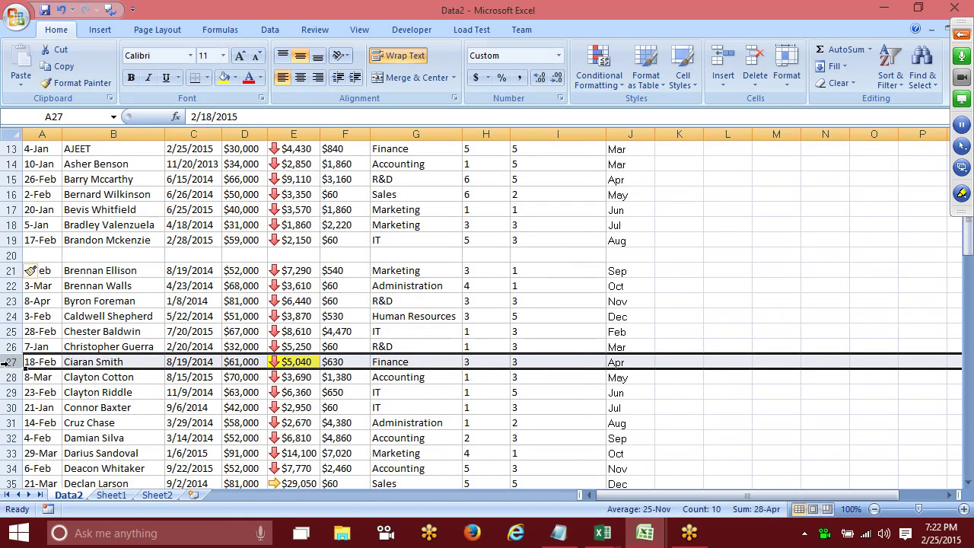
pyautogui.hotkey('ctrl', 'shift', '+')
pyautogui.scroll(-5, 6, 346)
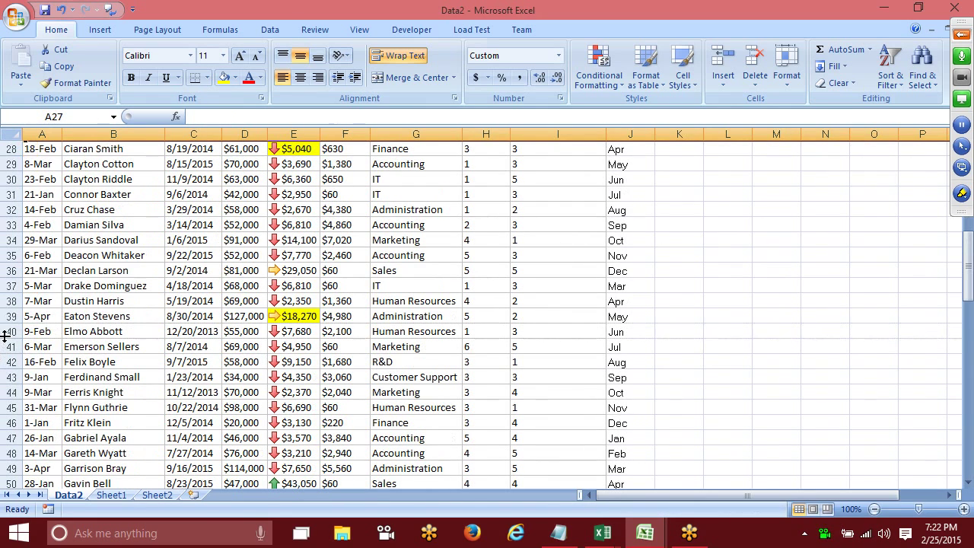
pyautogui.click(8, 332)
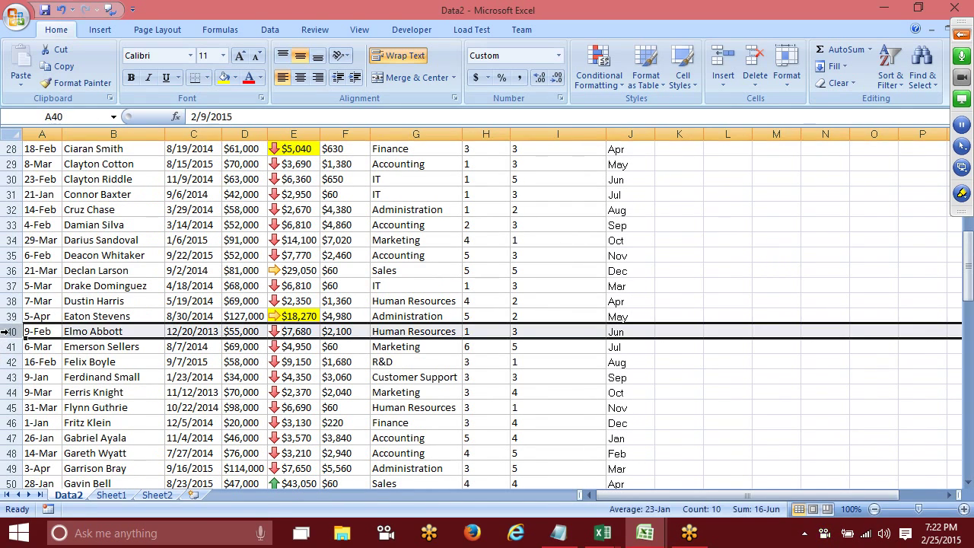
pyautogui.hotkey('ctrl', 'shift', '+')
pyautogui.scroll(9, 8, 332)
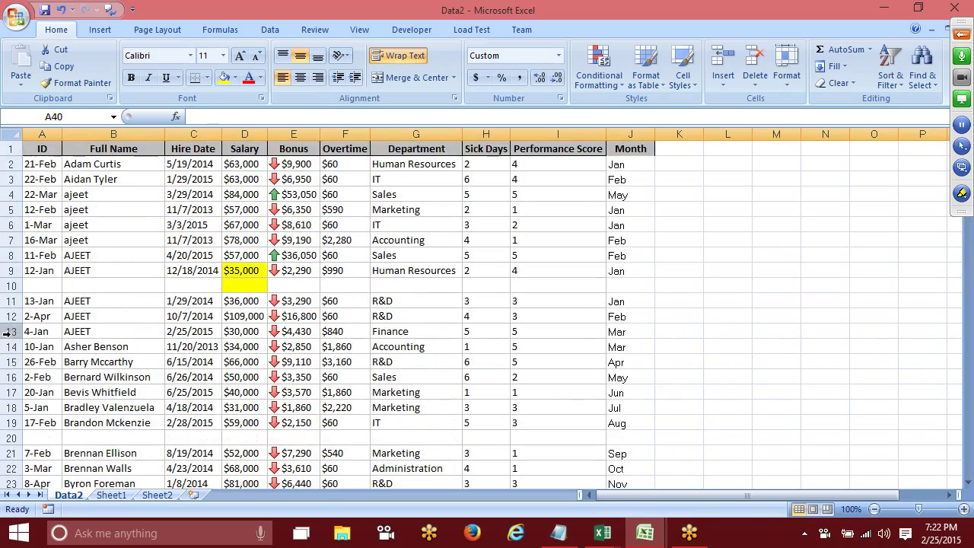
# Step: Select the whole employee table from A1 down to J106
pyautogui.click(48, 152)
pyautogui.scroll(-7, 456, 350)
pyautogui.scroll(-7, 658, 422)
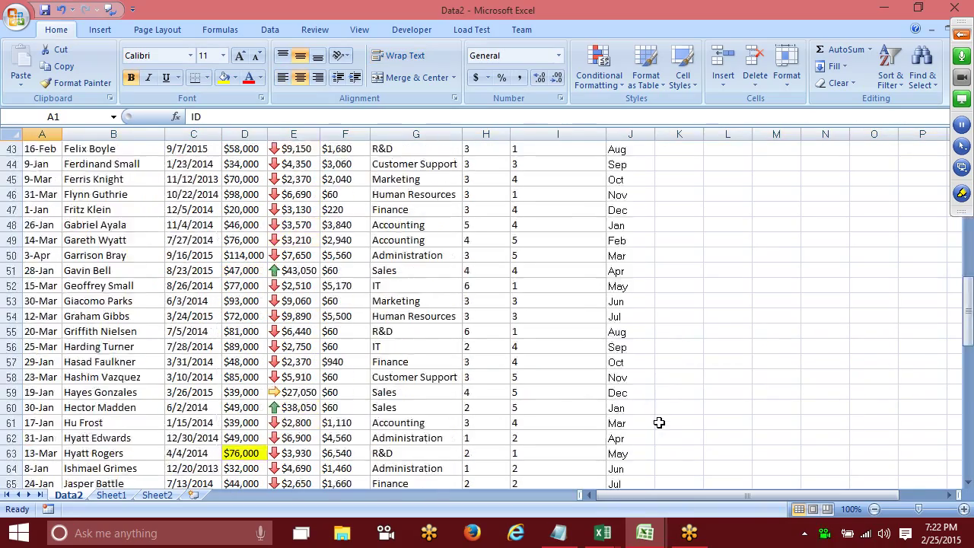
pyautogui.scroll(-10, 659, 422)
pyautogui.scroll(-7, 659, 423)
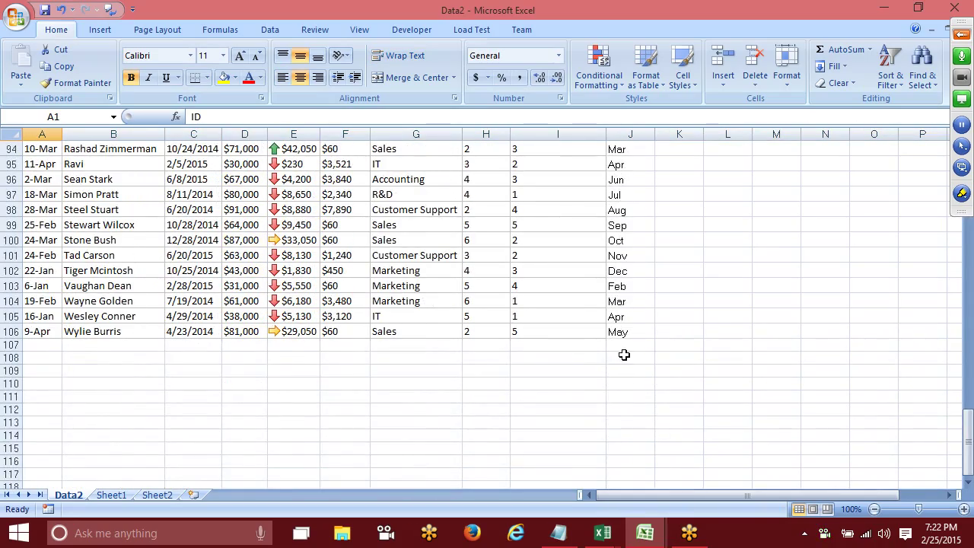
pyautogui.keyDown('shift'); pyautogui.click(622, 332); pyautogui.keyUp('shift')
pyautogui.scroll(18, 623, 332)
pyautogui.scroll(11, 622, 332)
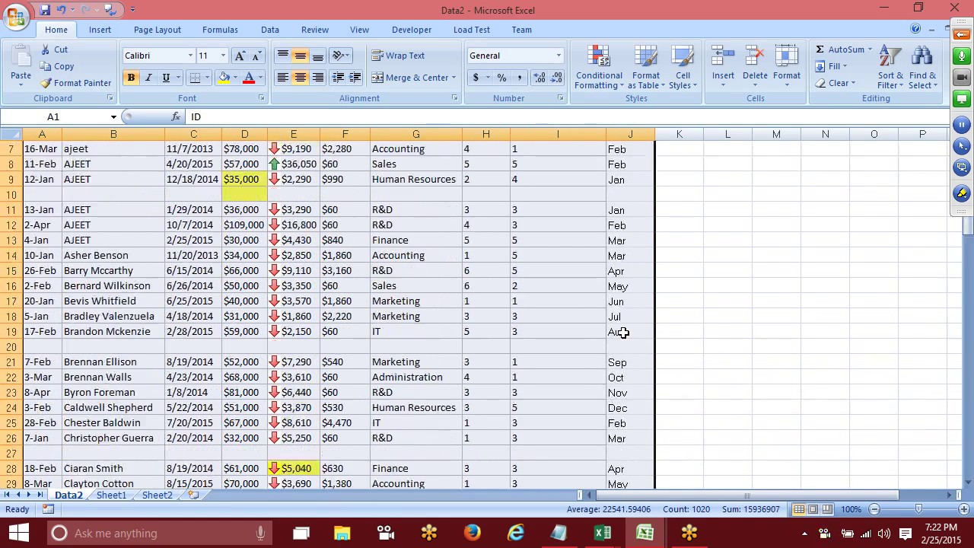
pyautogui.scroll(2, 623, 332)
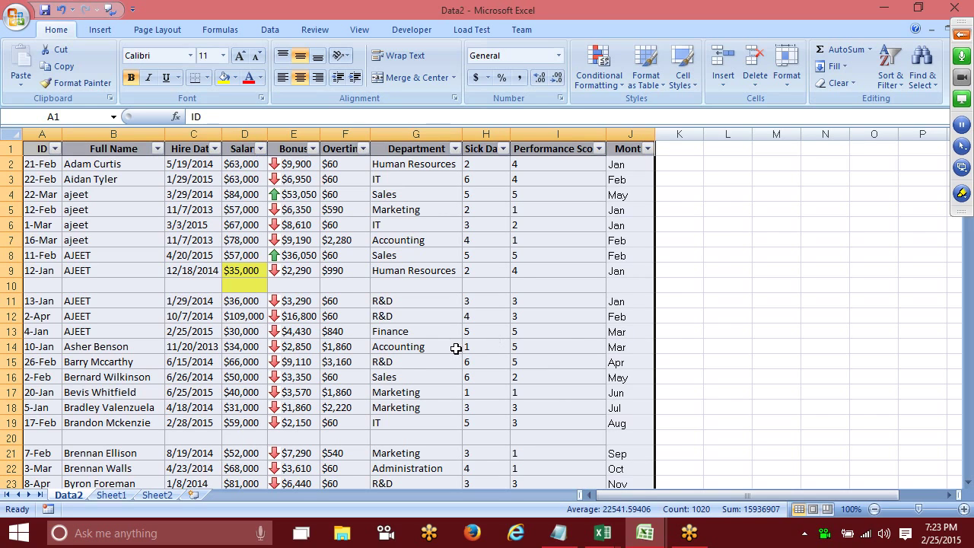
pyautogui.click(142, 150)
pyautogui.hotkey('ctrl', 'shift', 'l')
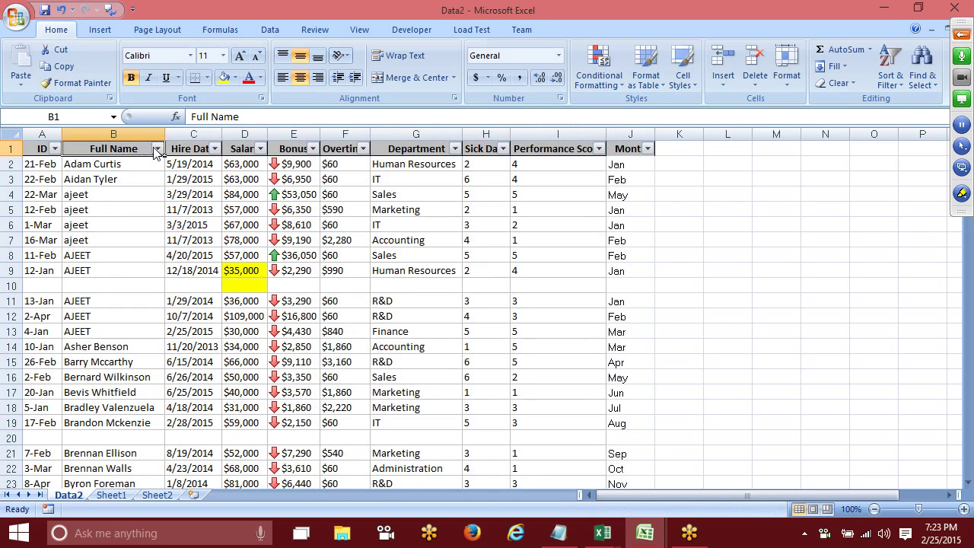
pyautogui.click(158, 148)
pyautogui.click(47, 269)
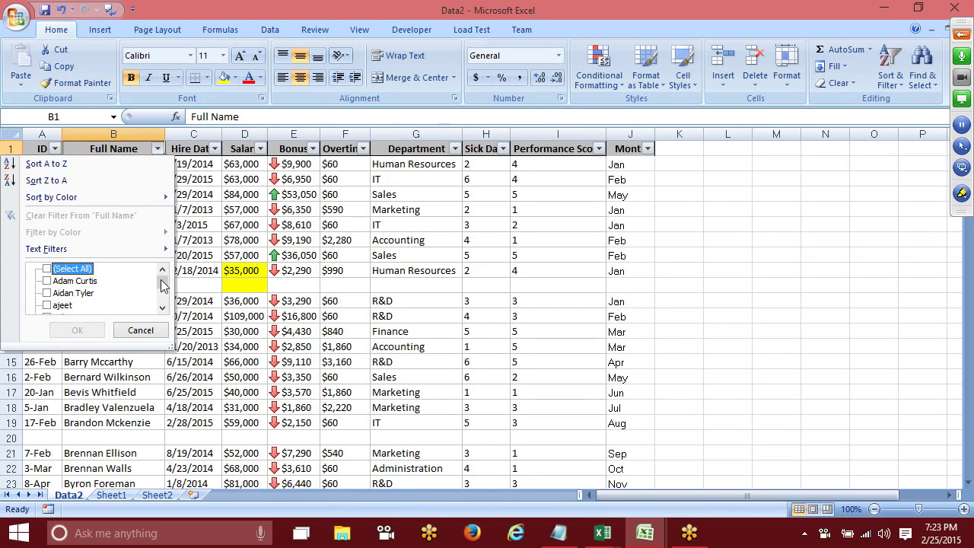
pyautogui.moveTo(161, 281); pyautogui.dragTo(161, 300)
pyautogui.click(47, 305)
pyautogui.click(79, 331)
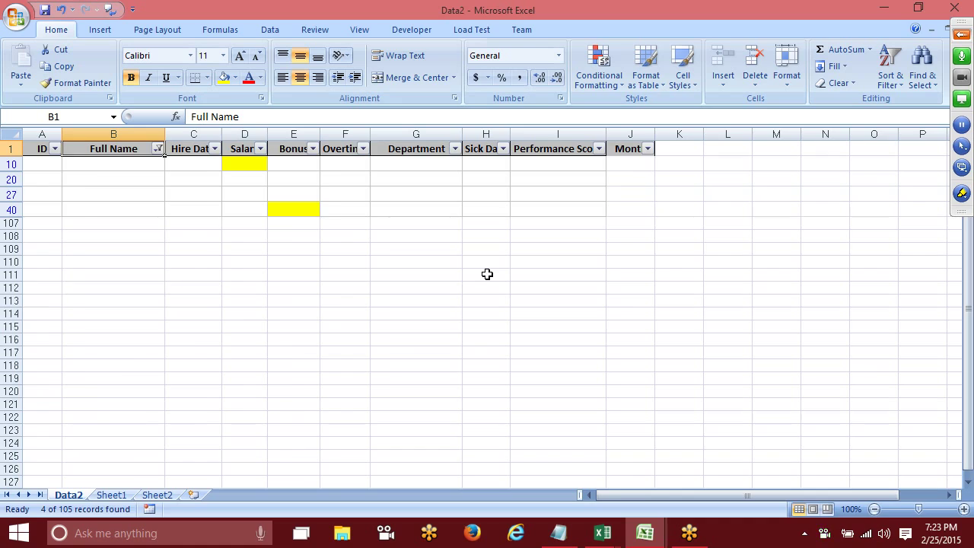
pyautogui.hotkey('ctrl', 'shift', 'l')
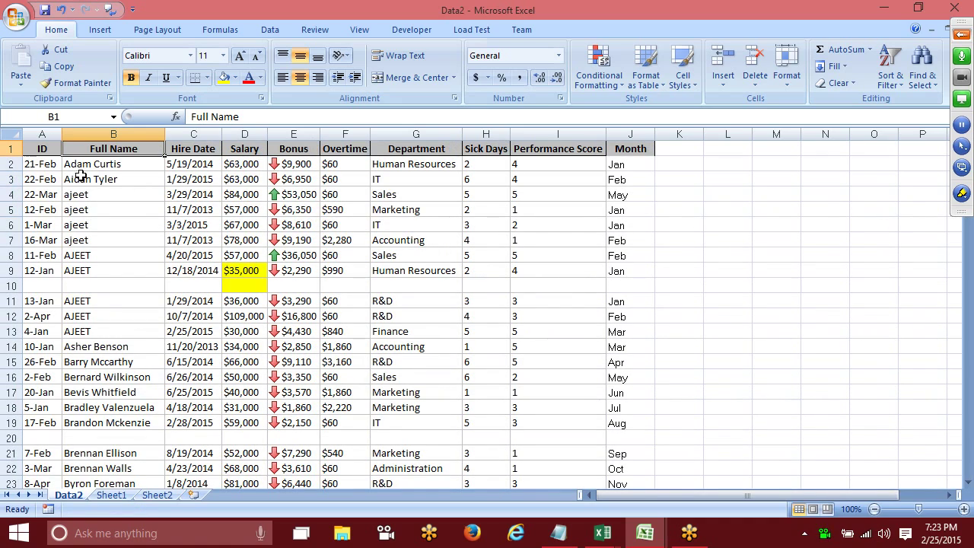
# Step: Custom-sort A1:J106 by Full Name, Values, A to Z, then check the blank rows at 103–106
pyautogui.moveTo(35, 150); pyautogui.dragTo(594, 540)
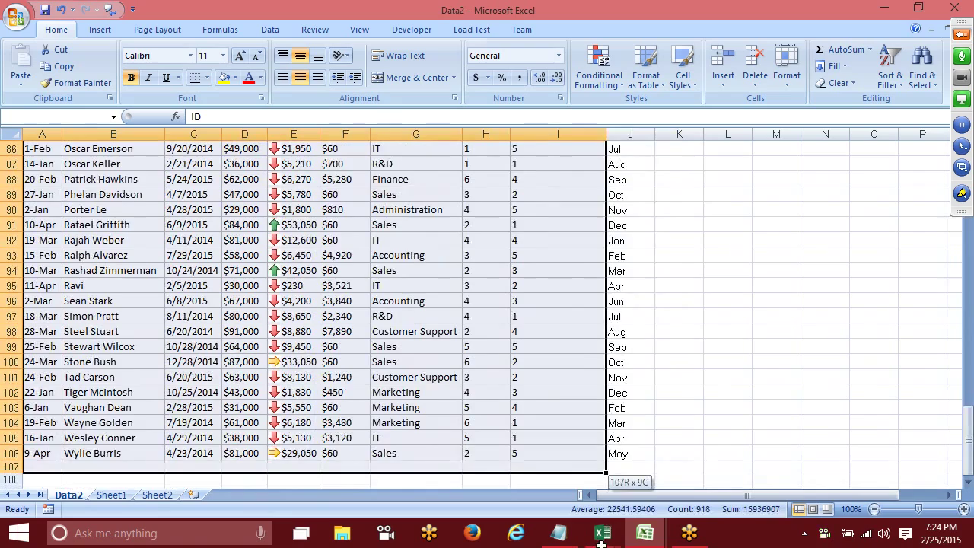
pyautogui.moveTo(594, 540)
pyautogui.mouseDown()
pyautogui.moveTo(628, 430)
pyautogui.moveTo(618, 439)
pyautogui.mouseUp()
pyautogui.scroll(20, 618, 439)
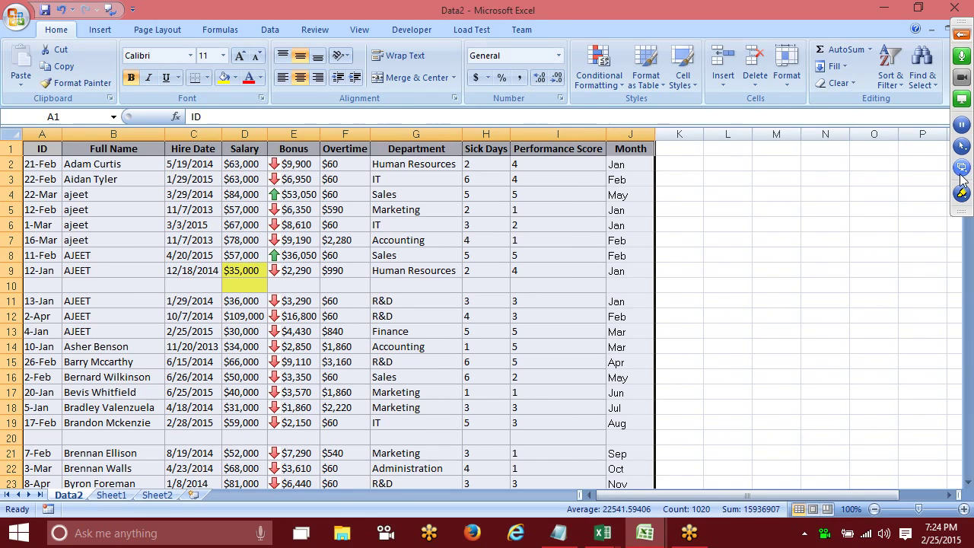
pyautogui.click(890, 65)
pyautogui.click(882, 136)
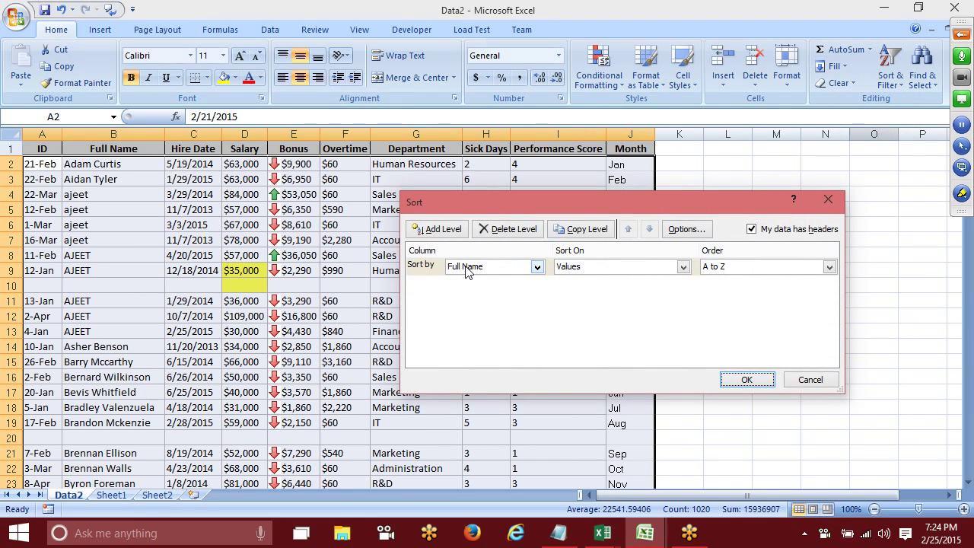
pyautogui.click(747, 380)
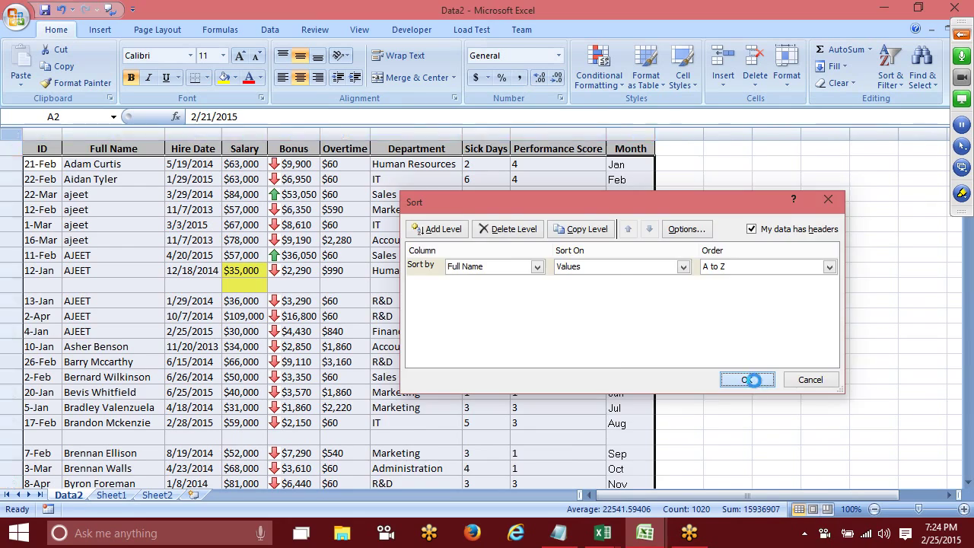
pyautogui.click(966, 279)
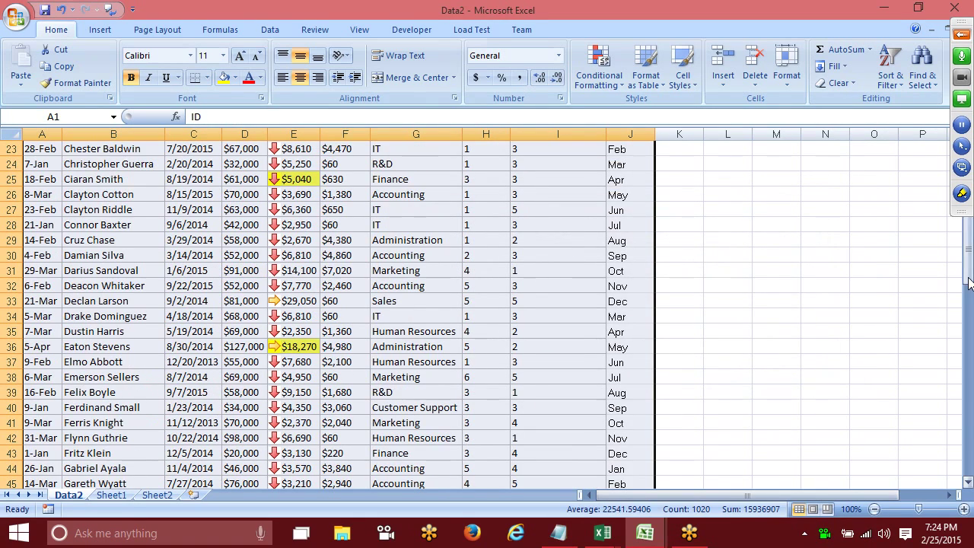
pyautogui.moveTo(969, 283); pyautogui.dragTo(969, 471)
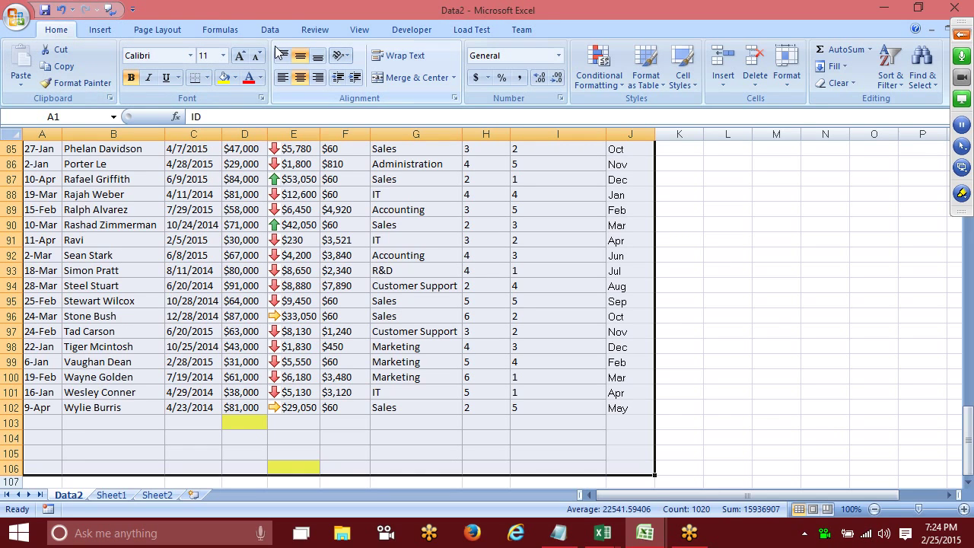
pyautogui.click(158, 254)
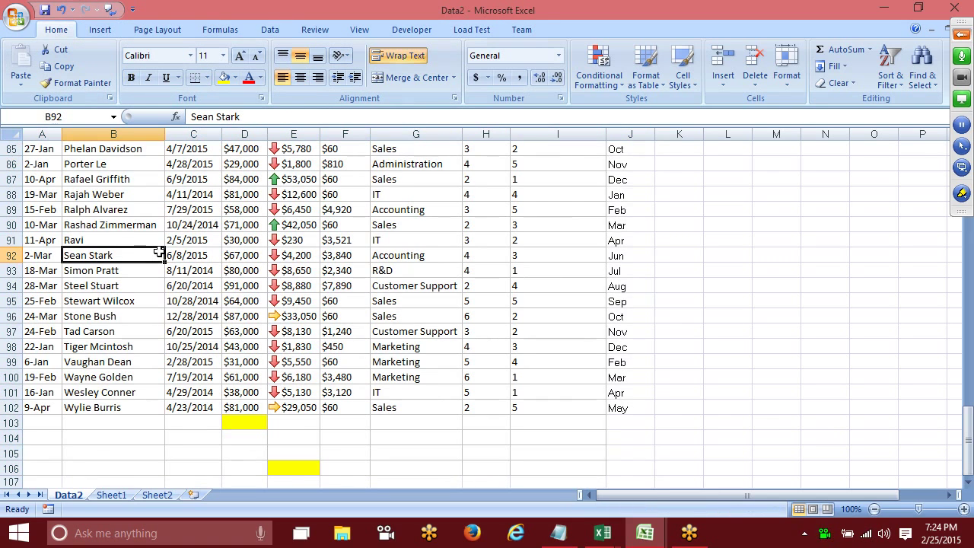
pyautogui.hotkey('ctrl', 'Up')
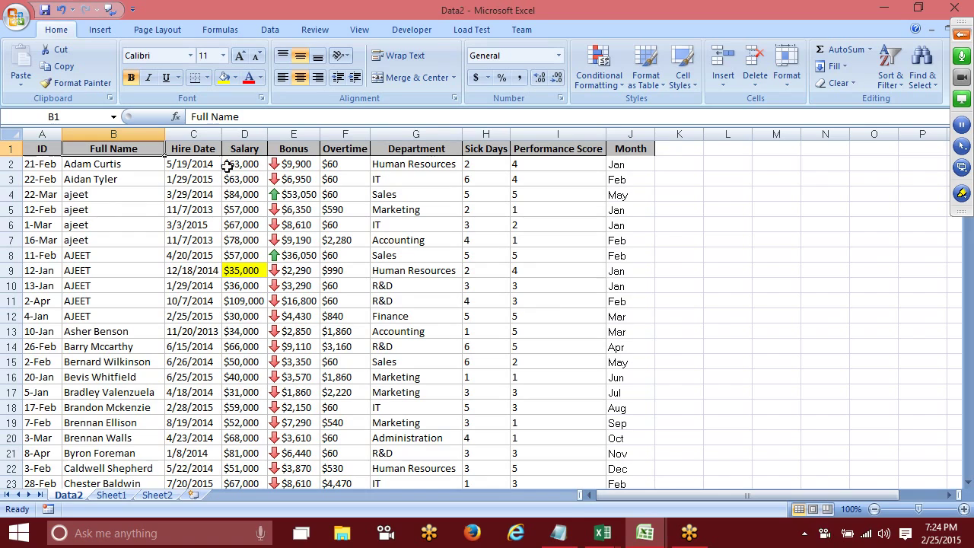
pyautogui.click(161, 180)
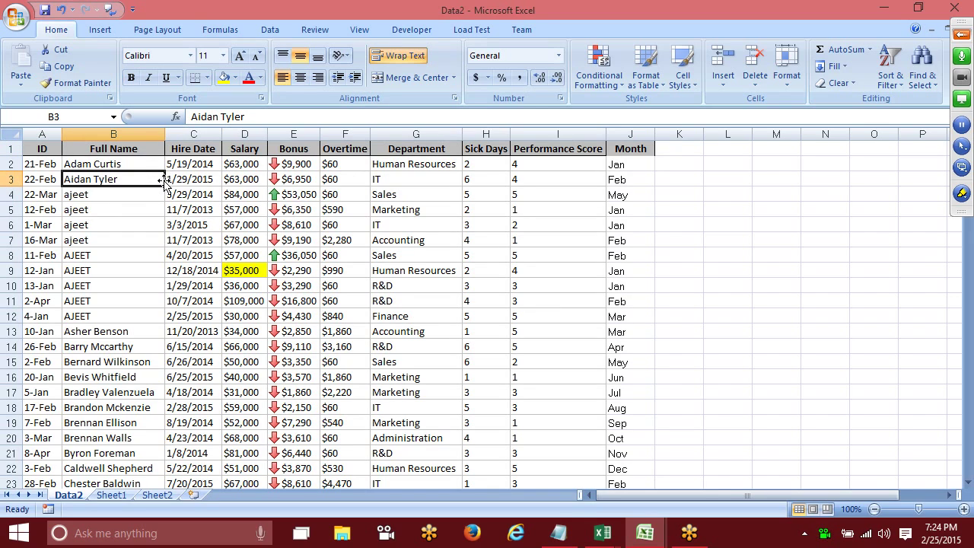
pyautogui.hotkey('shift', 'space')
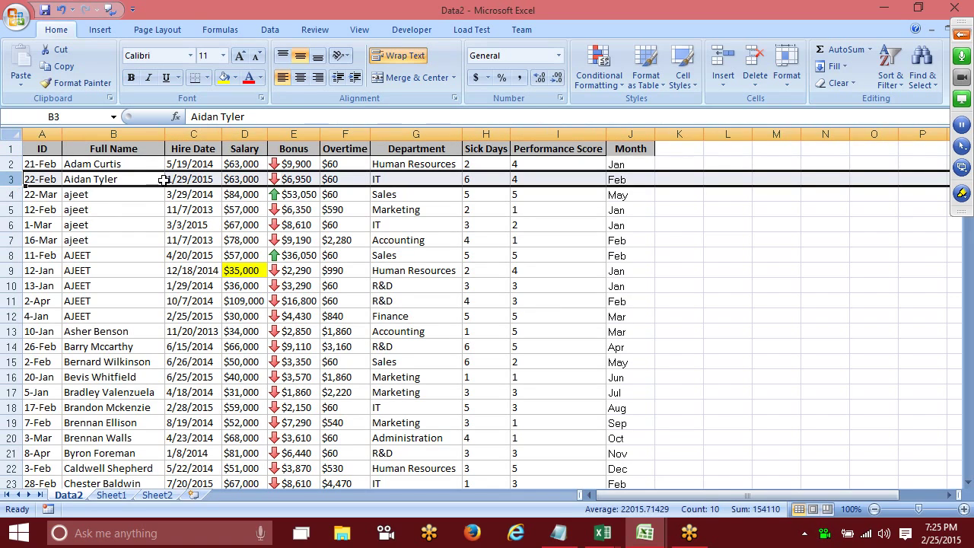
pyautogui.hotkey('ctrl', 'shift', '+')
pyautogui.press('Down')
pyautogui.press('Down')
pyautogui.hotkey('shift', 'space')
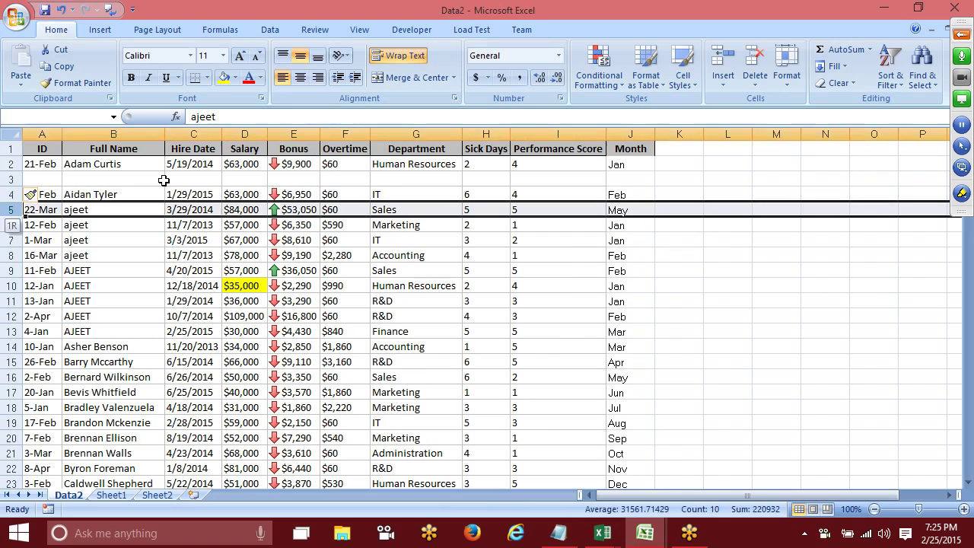
pyautogui.hotkey('ctrl', 'shift', '+')
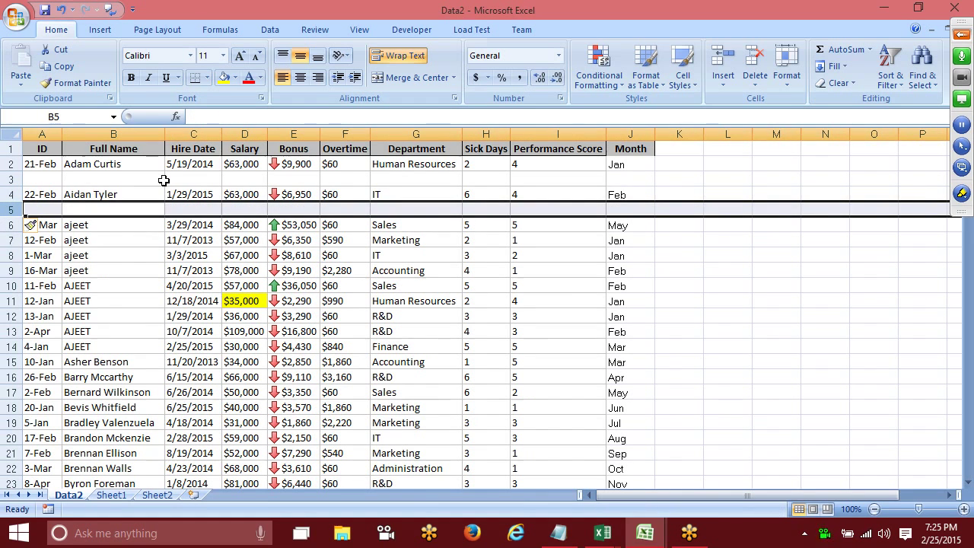
pyautogui.press('Down')
pyautogui.press('Down')
pyautogui.press('Down')
pyautogui.press('Up')
pyautogui.hotkey('shift', 'space')
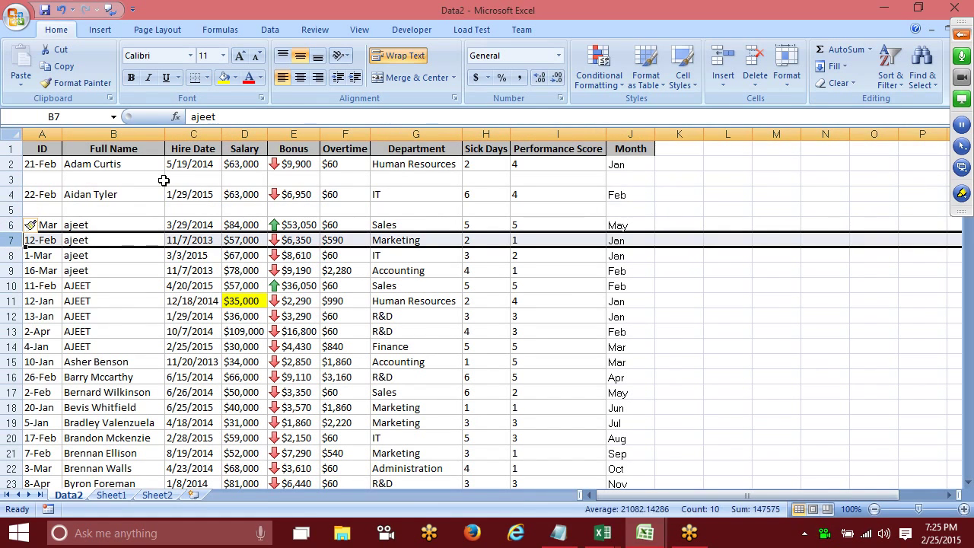
pyautogui.hotkey('ctrl', 'shift', '+')
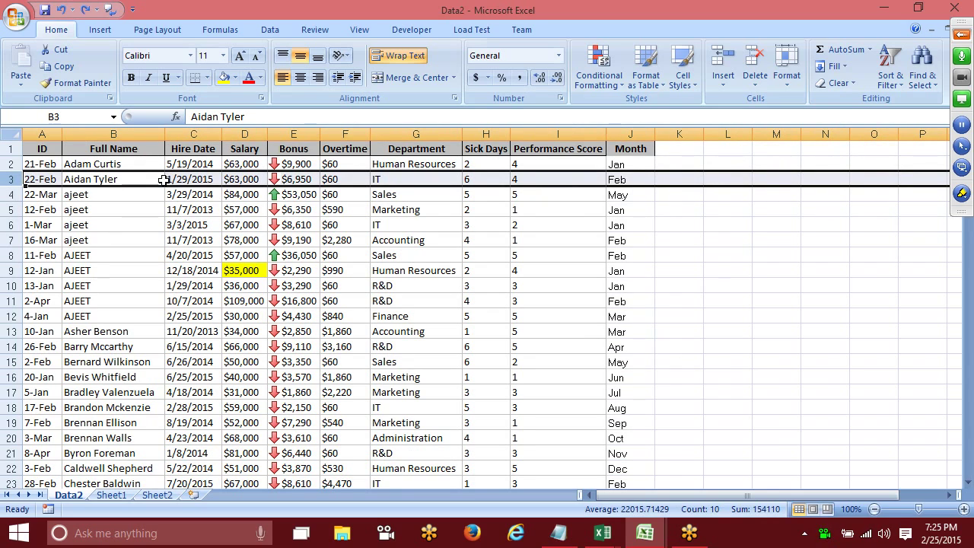
# Step: Narrow the Performance Score column and fill K2:K102 with the series 1 to 101
pyautogui.moveTo(607, 135); pyautogui.dragTo(540, 137)
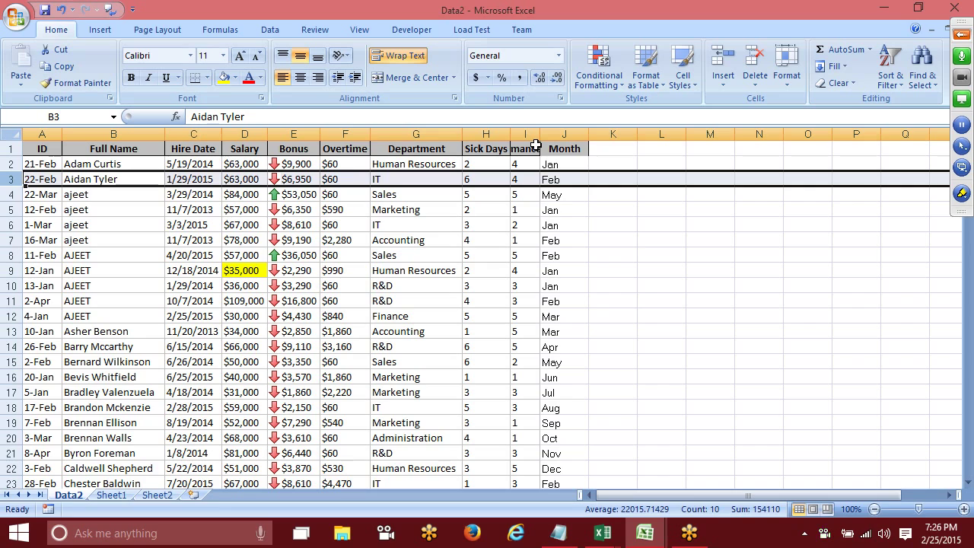
pyautogui.click(601, 163)
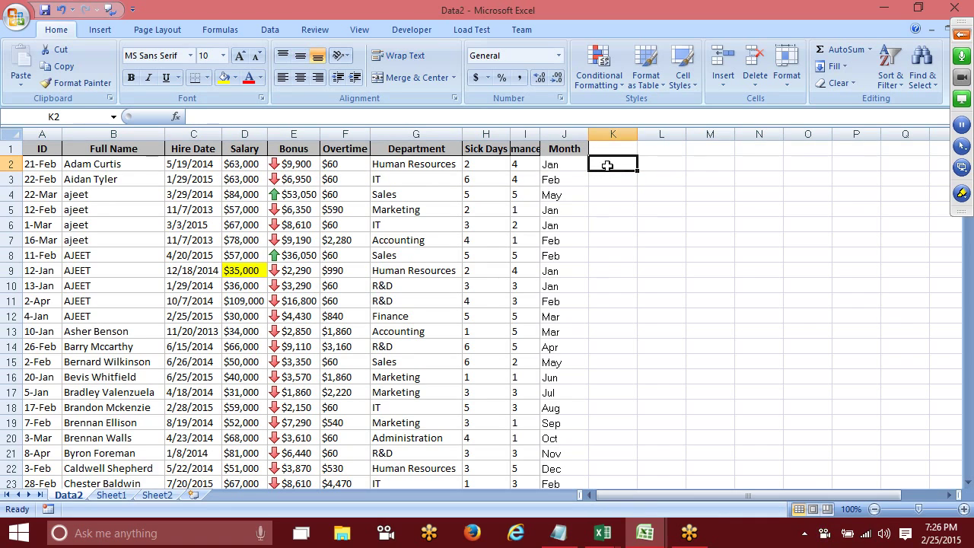
pyautogui.write('1')
pyautogui.press('Return')
pyautogui.write('2.')
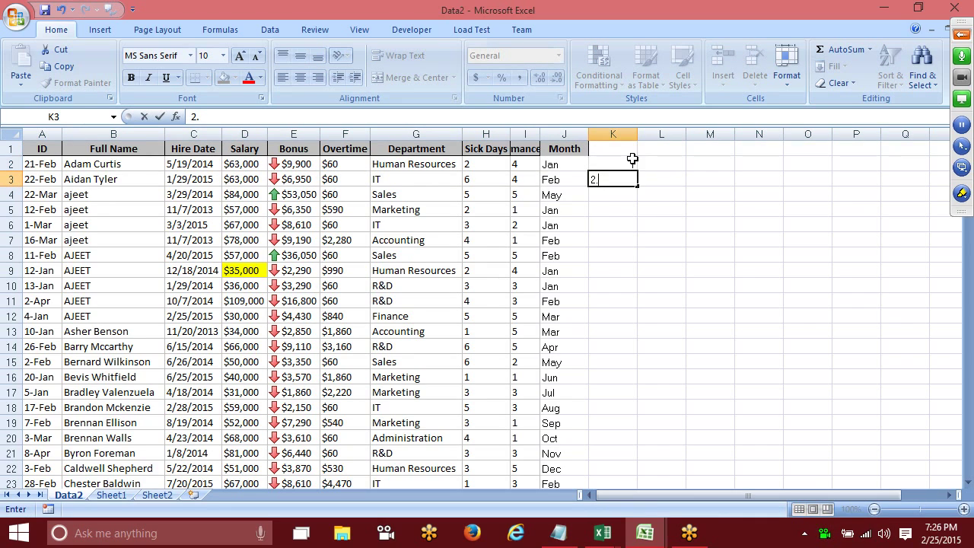
pyautogui.moveTo(626, 163); pyautogui.dragTo(625, 178)
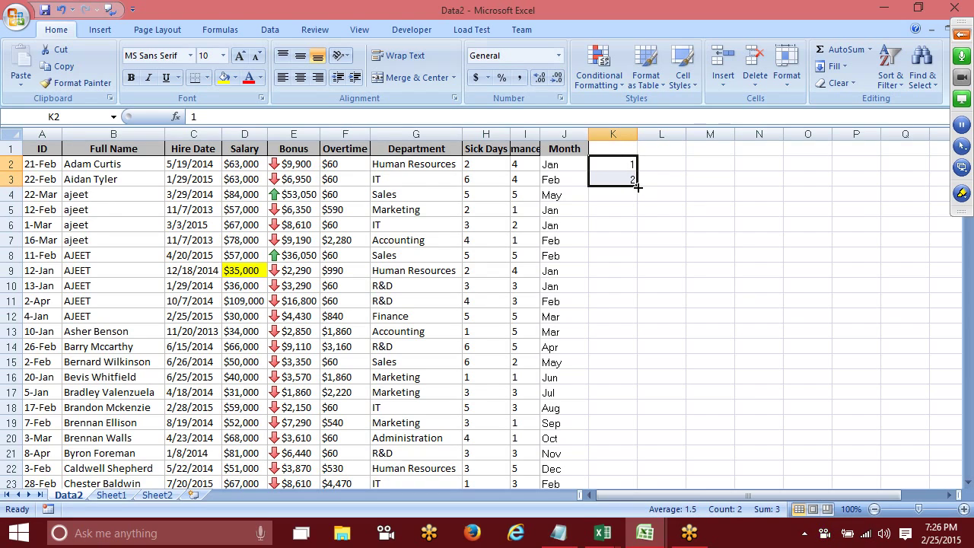
pyautogui.moveTo(637, 186); pyautogui.dragTo(636, 484)
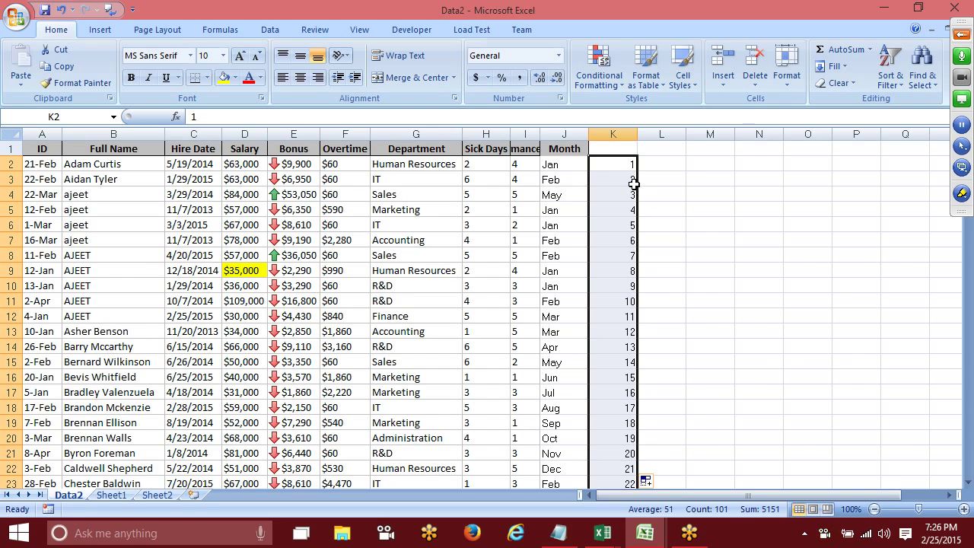
pyautogui.scroll(-6, 634, 183)
pyautogui.scroll(5, 634, 183)
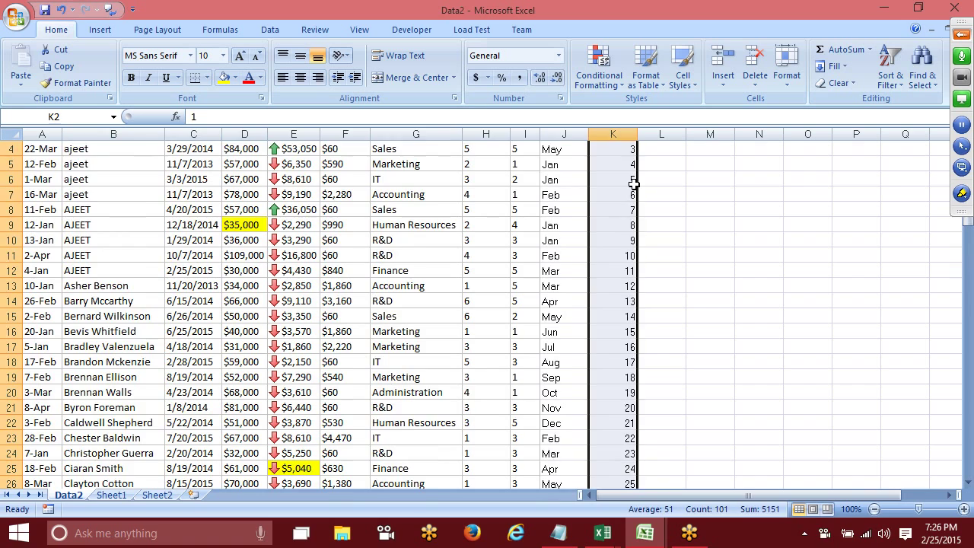
pyautogui.scroll(1, 634, 183)
# Step: Copy the 1–101 helper numbers in K2:K102 and paste them again starting at K103
pyautogui.scroll(-20, 634, 183)
pyautogui.keyDown('ctrl'); pyautogui.click(631, 179); pyautogui.keyUp('ctrl')
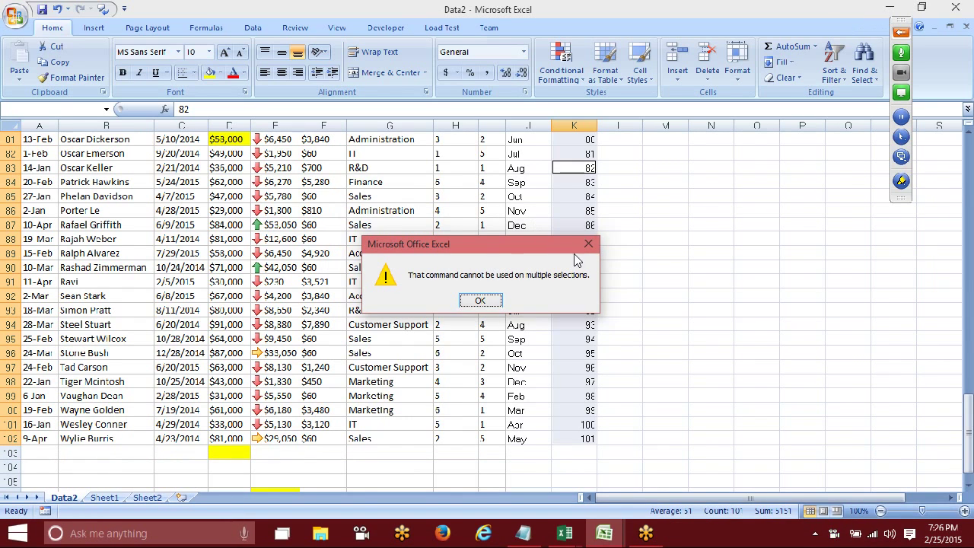
pyautogui.click(589, 244)
pyautogui.click(592, 226)
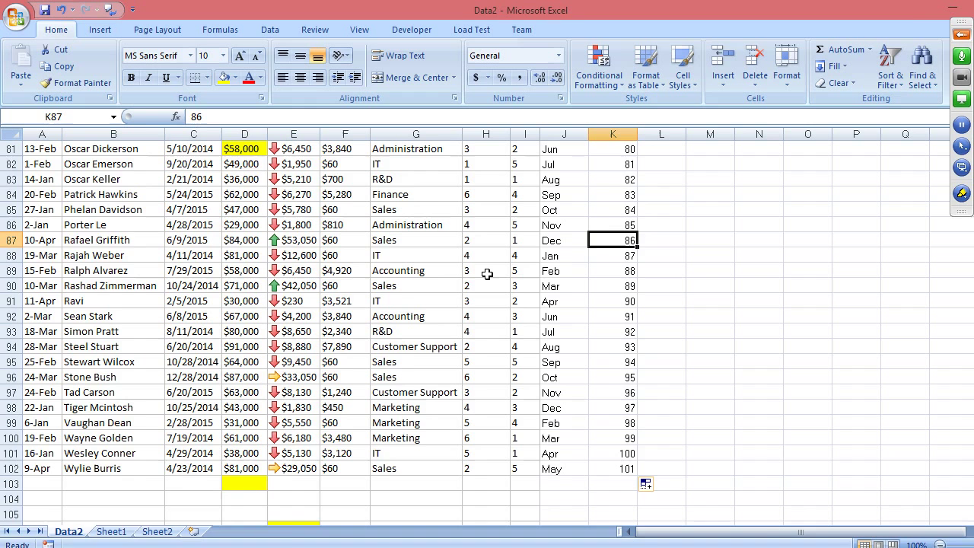
pyautogui.hotkey('ctrl', 'Up')
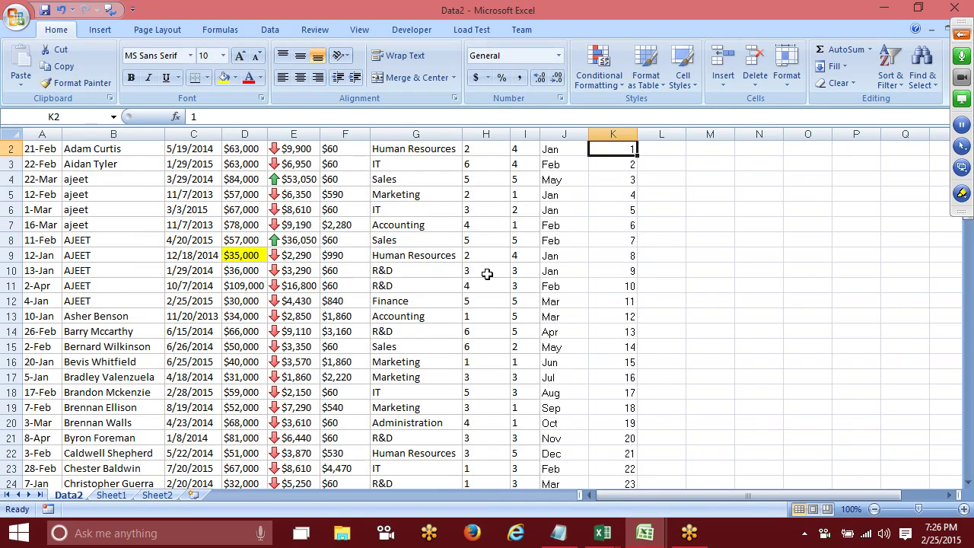
pyautogui.press('Up')
pyautogui.press('Down')
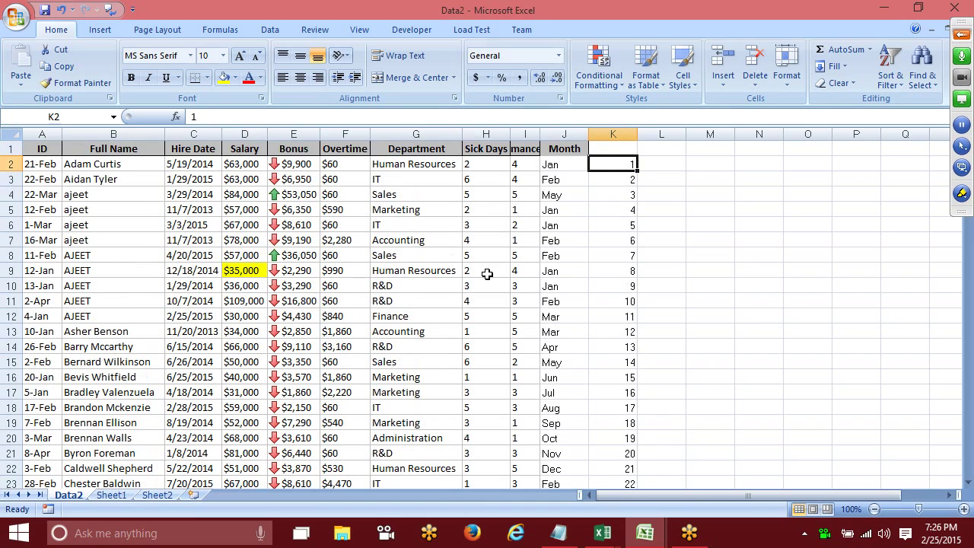
pyautogui.hotkey('ctrl', 'shift', 'Down')
pyautogui.hotkey('ctrl', 'c')
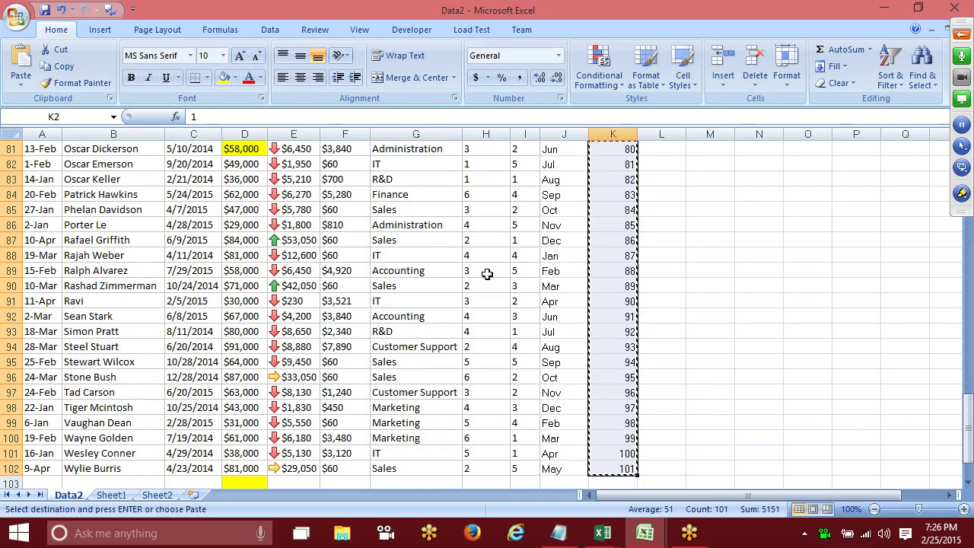
pyautogui.hotkey('ctrl', 'Down')
pyautogui.press('Down')
pyautogui.hotkey('ctrl', 'v')
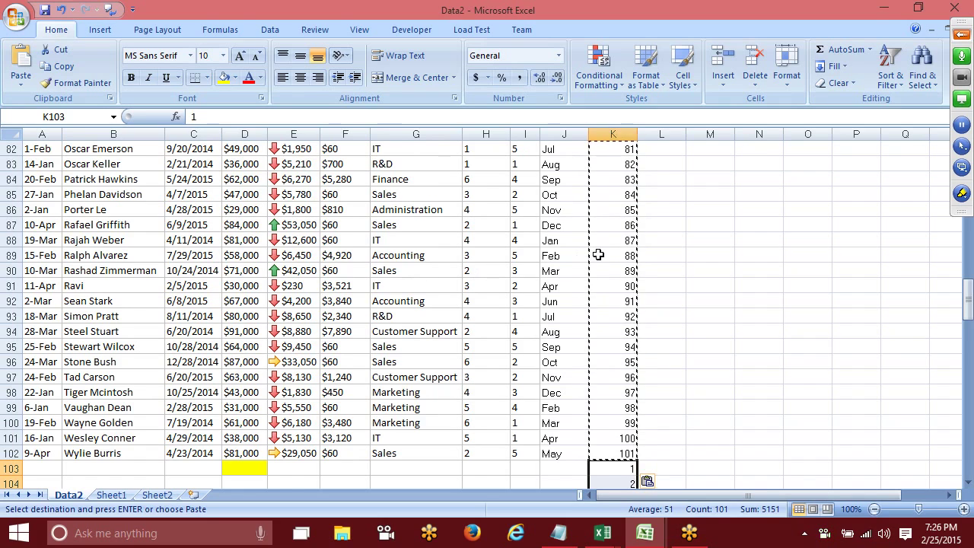
# Step: Check the repeated series and the first blank row below the employee table
pyautogui.click(613, 211)
pyautogui.hotkey('ctrl', 'Up')
pyautogui.press('Down')
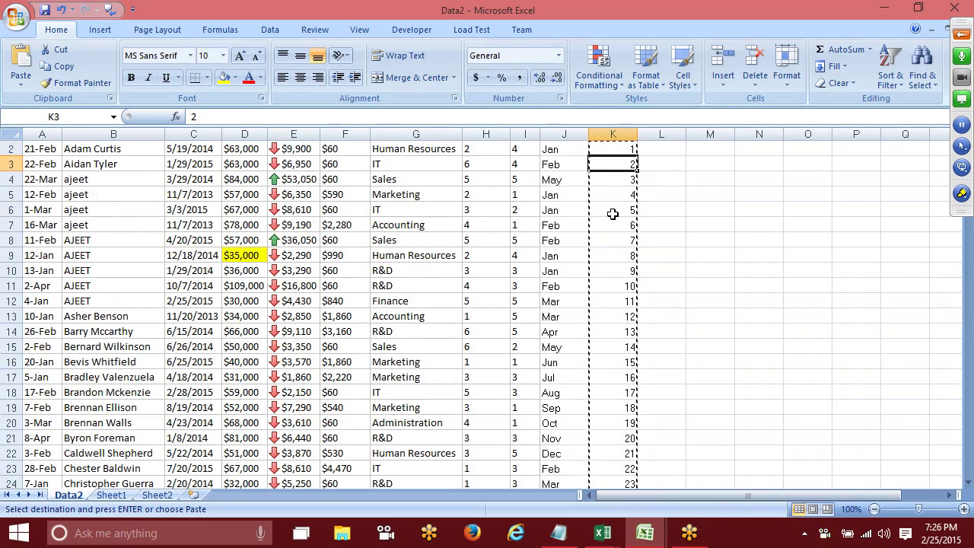
pyautogui.hotkey('ctrl', 'Down')
pyautogui.hotkey('ctrl', 'Up')
pyautogui.press('Left')
pyautogui.press('Down')
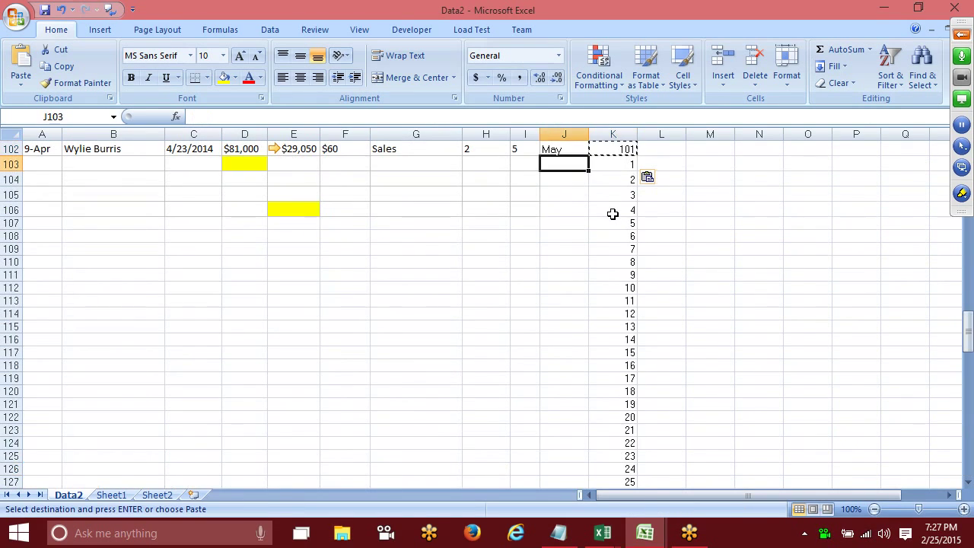
pyautogui.hotkey('ctrl', 'shift', 'Left')
pyautogui.press('Right')
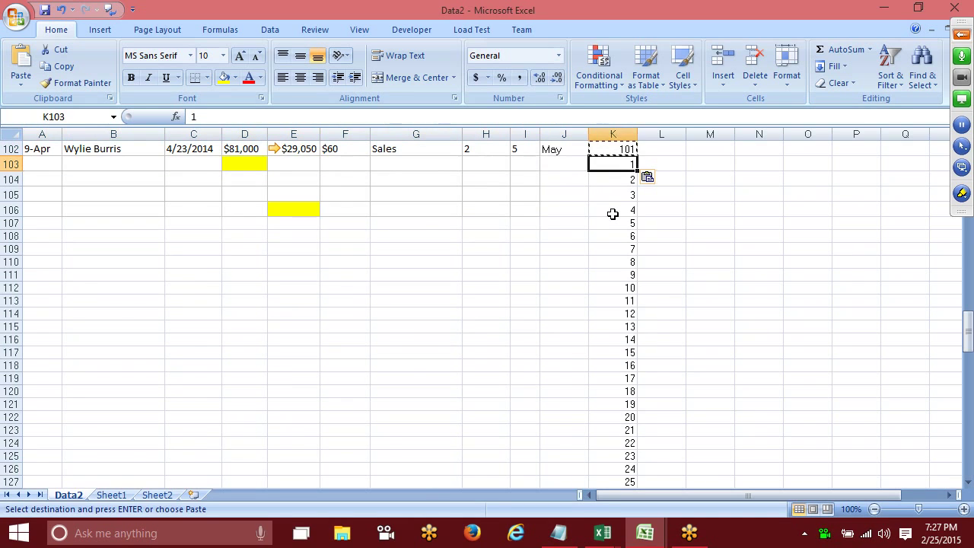
pyautogui.press('Up')
pyautogui.hotkey('ctrl', 'Up')
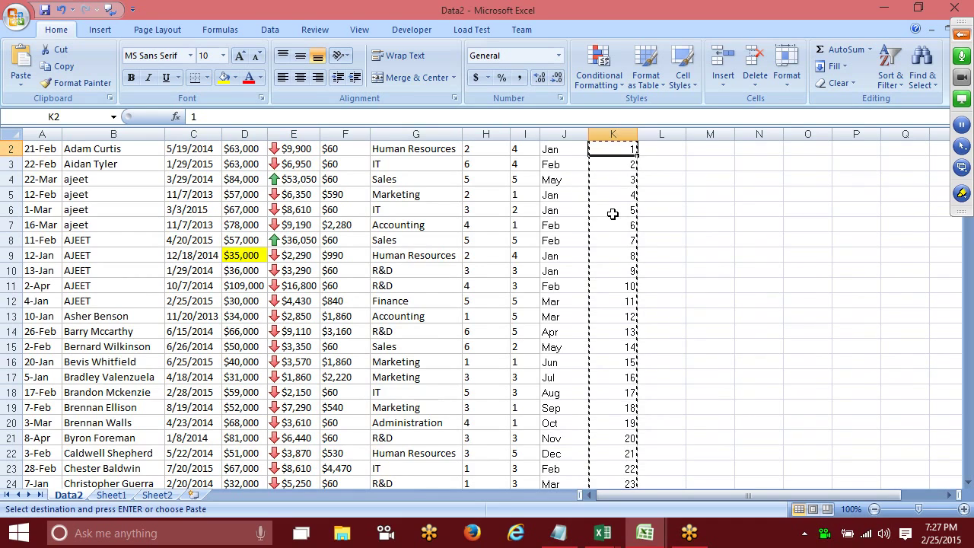
# Step: Enter the header 's' in K1 and select the whole range A1:K203
pyautogui.press('Up')
pyautogui.press('Left')
pyautogui.press('Home')
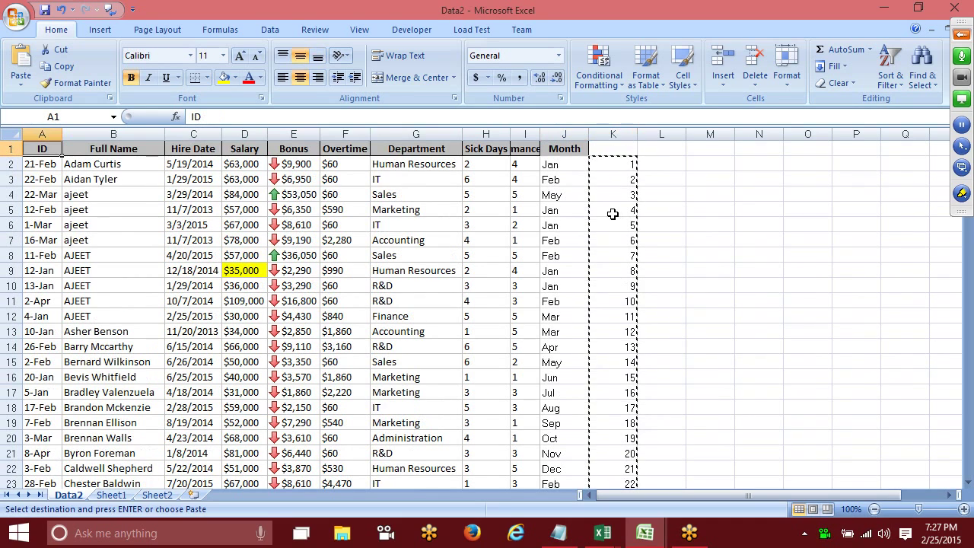
pyautogui.hotkey('ctrl', 'Right')
pyautogui.hotkey('shift', 'Right')
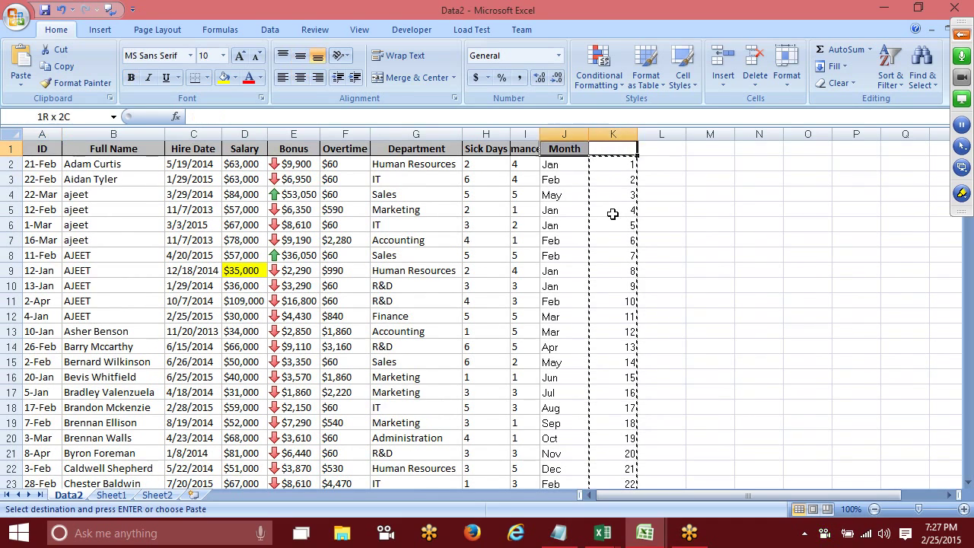
pyautogui.press('Right')
pyautogui.write('s')
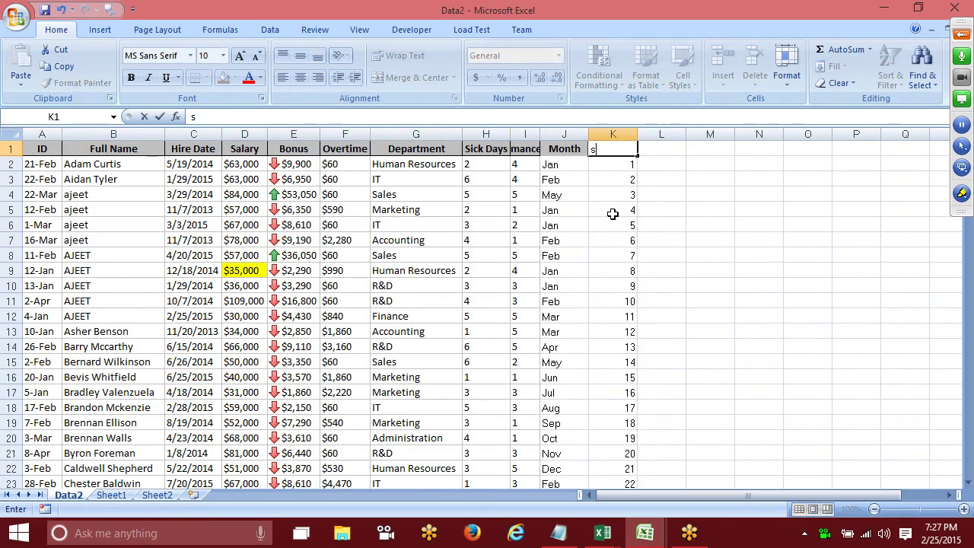
pyautogui.hotkey('ctrl', 'Return')
pyautogui.hotkey('ctrl', 'shift', 'Left')
pyautogui.hotkey('ctrl', 'shift', 'Down')
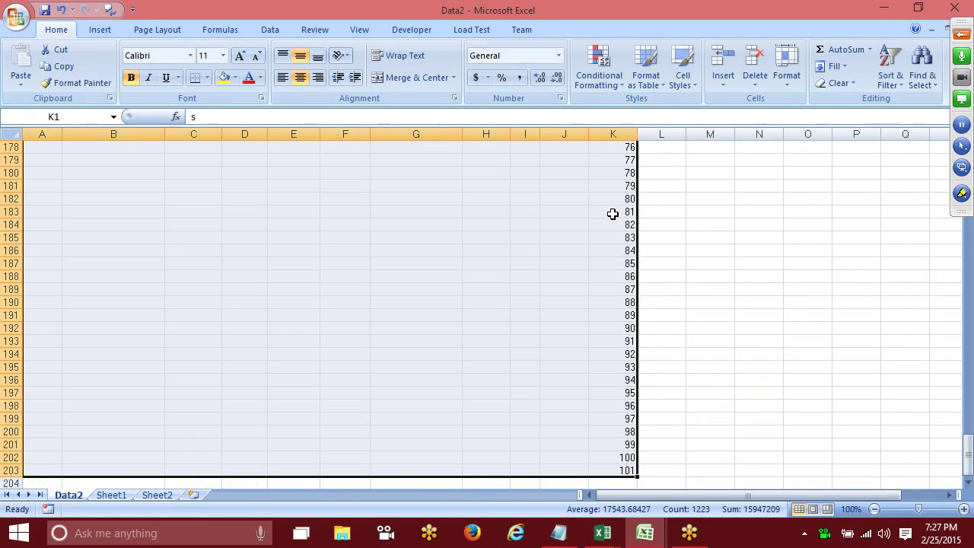
# Step: Custom-sort A1:K203 by column s, smallest to largest
pyautogui.click(890, 79)
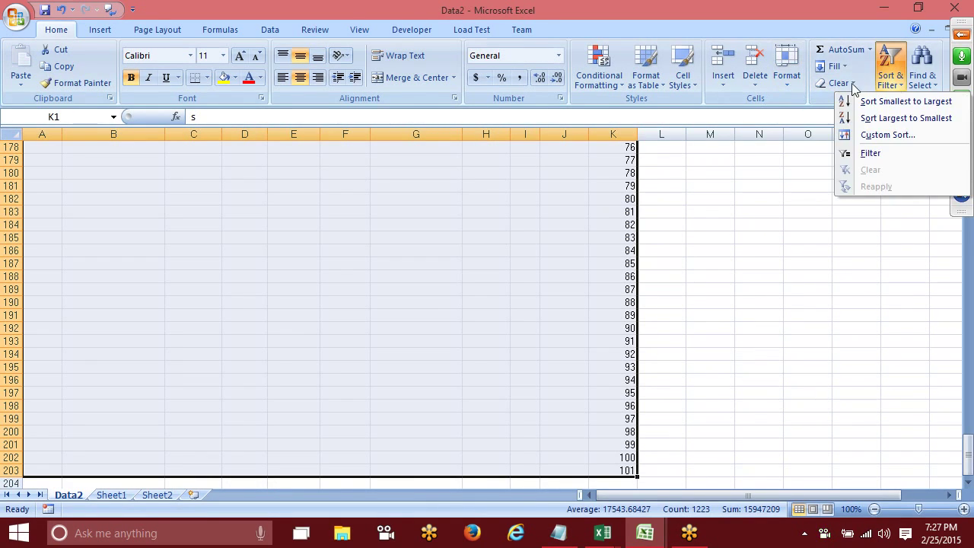
pyautogui.click(871, 136)
pyautogui.click(507, 267)
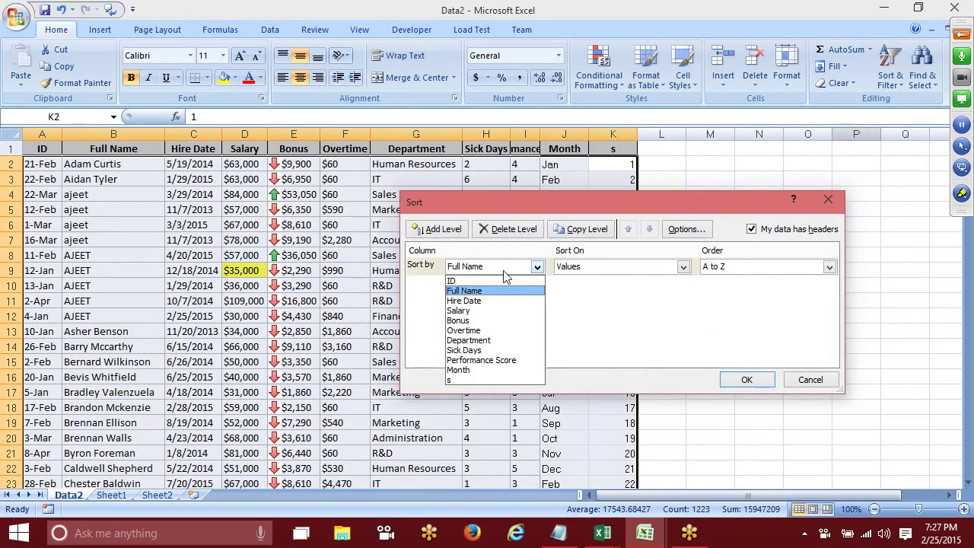
pyautogui.click(458, 379)
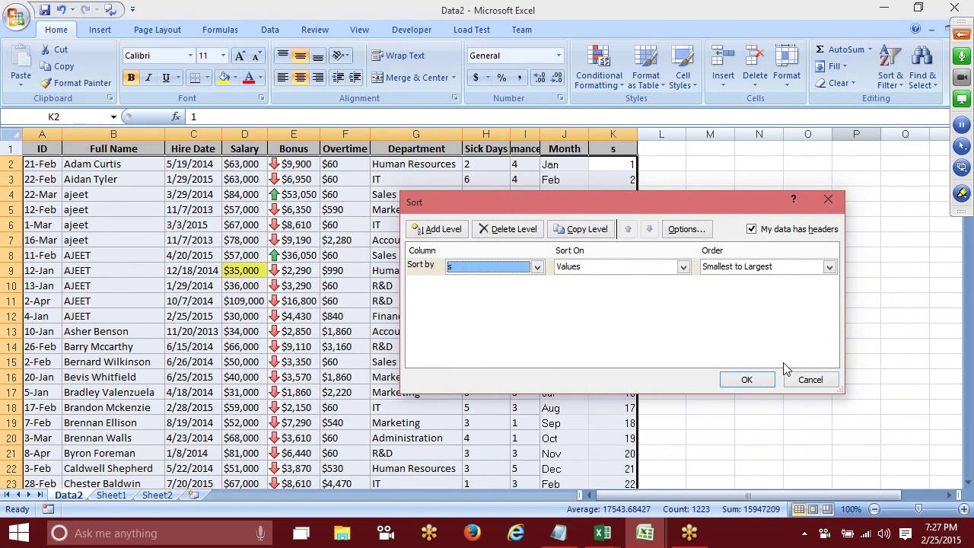
pyautogui.click(767, 379)
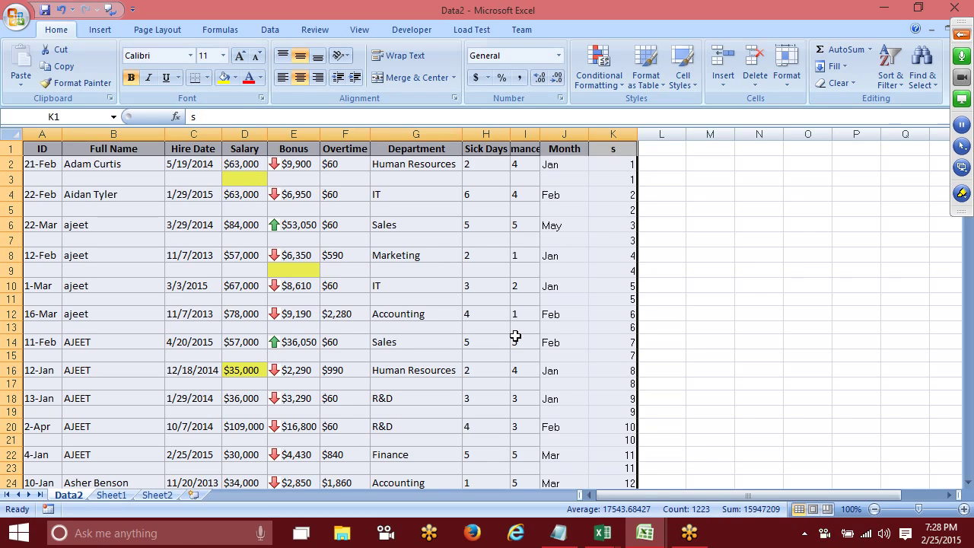
pyautogui.hotkey('ctrl', 'z')
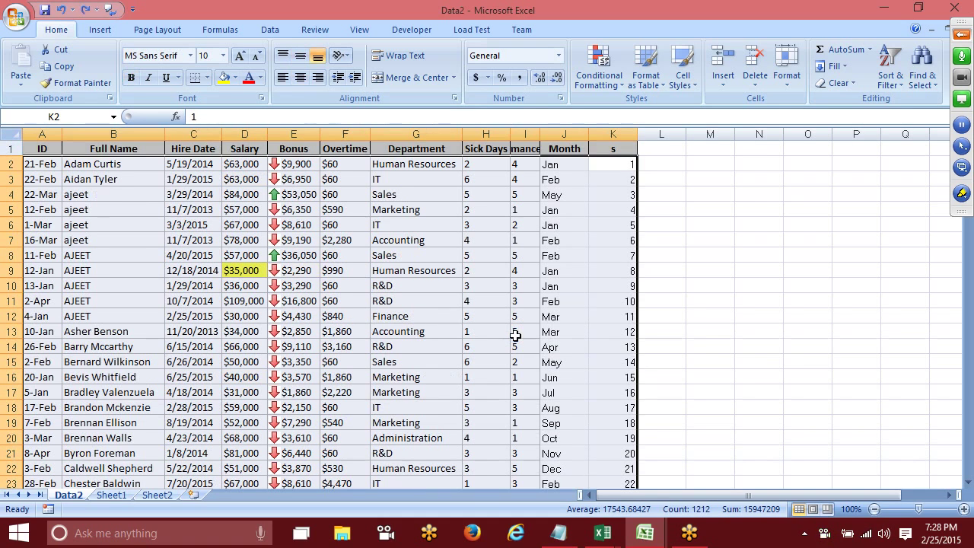
pyautogui.hotkey('ctrl', 'z')
pyautogui.click(606, 132)
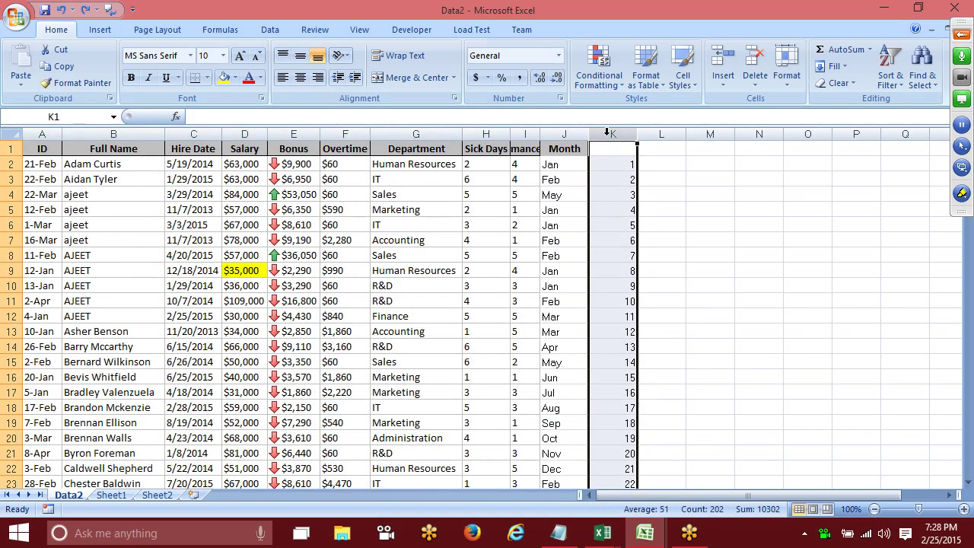
pyautogui.press('Delete')
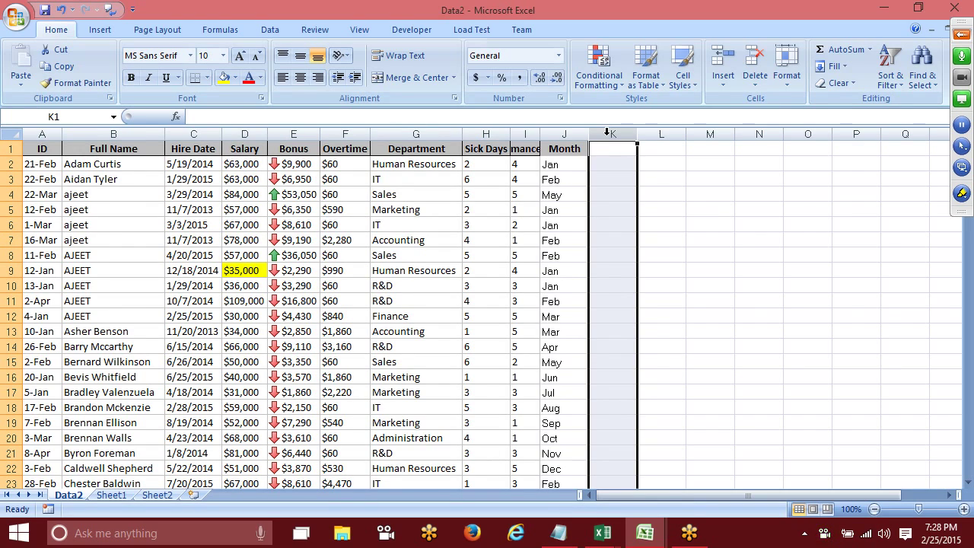
pyautogui.click(34, 149)
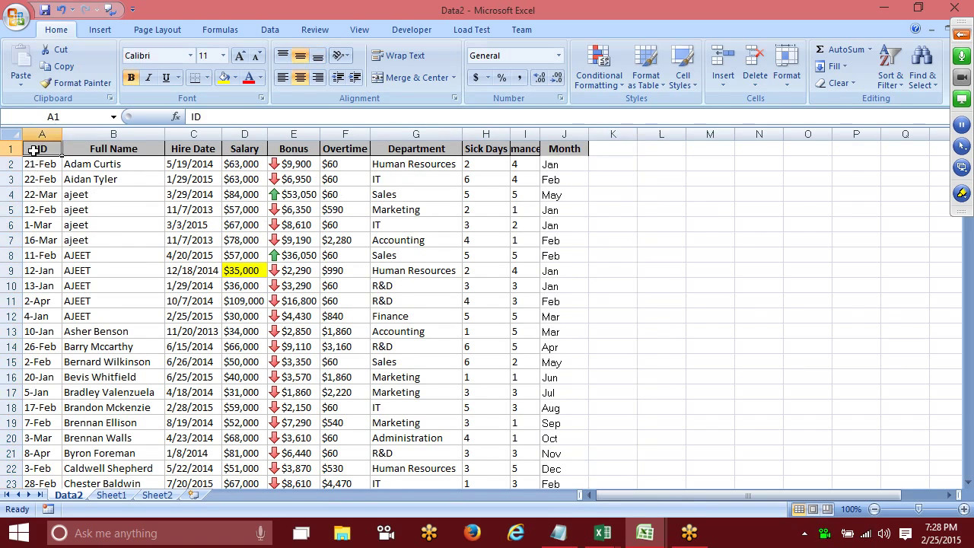
pyautogui.hotkey('ctrl', 'shift', 'l')
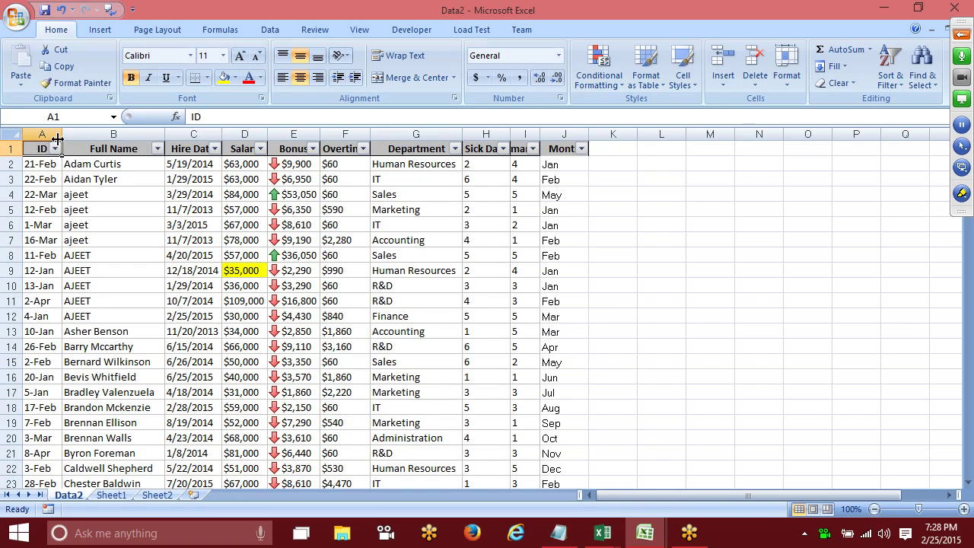
pyautogui.click(55, 149)
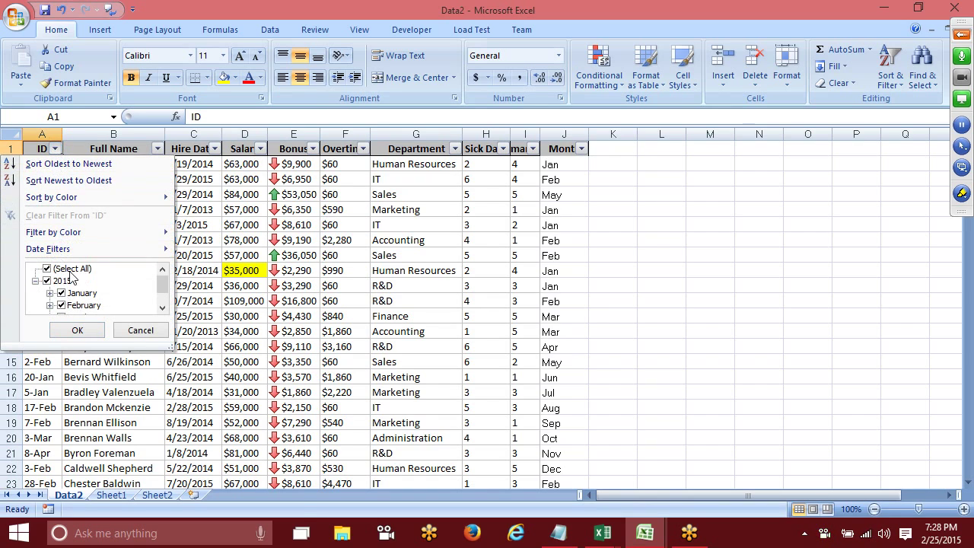
pyautogui.moveTo(74, 250)
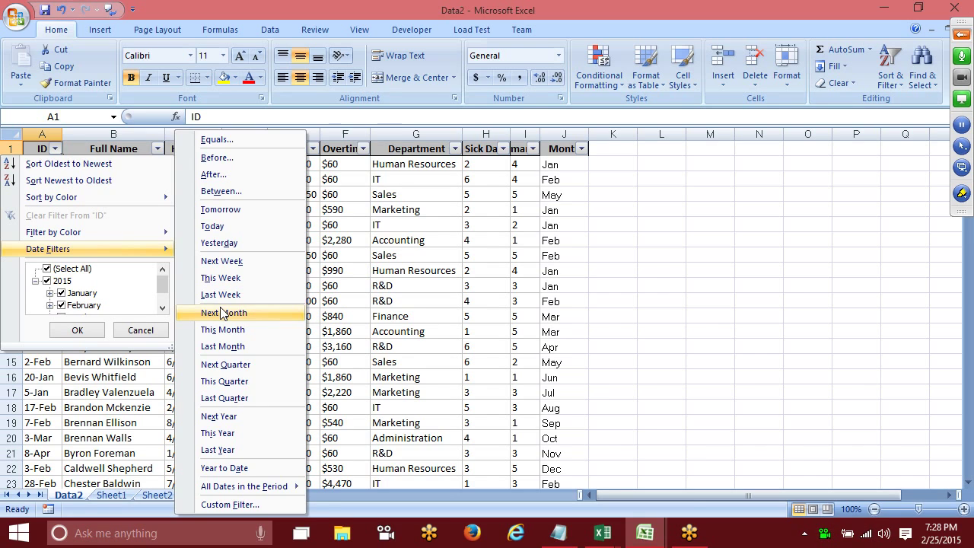
pyautogui.click(228, 504)
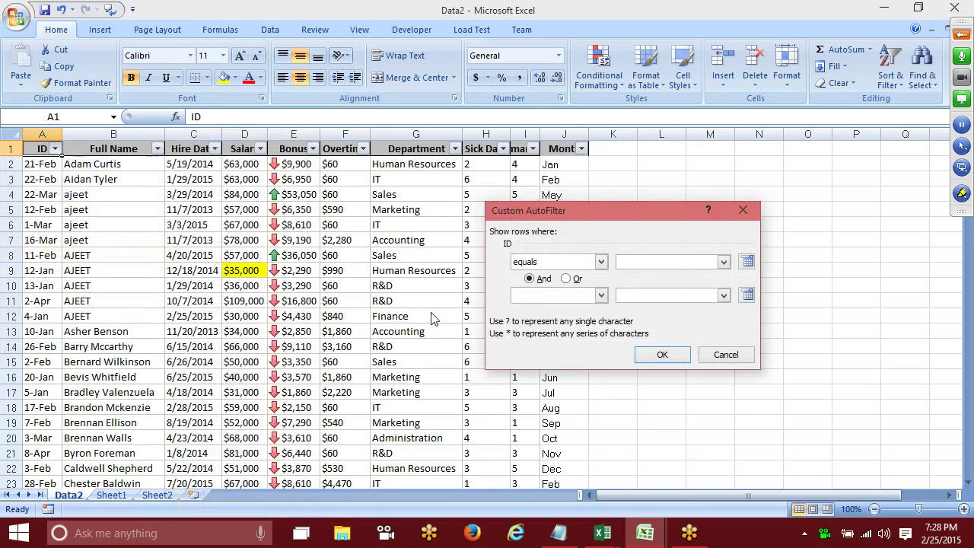
pyautogui.click(514, 262)
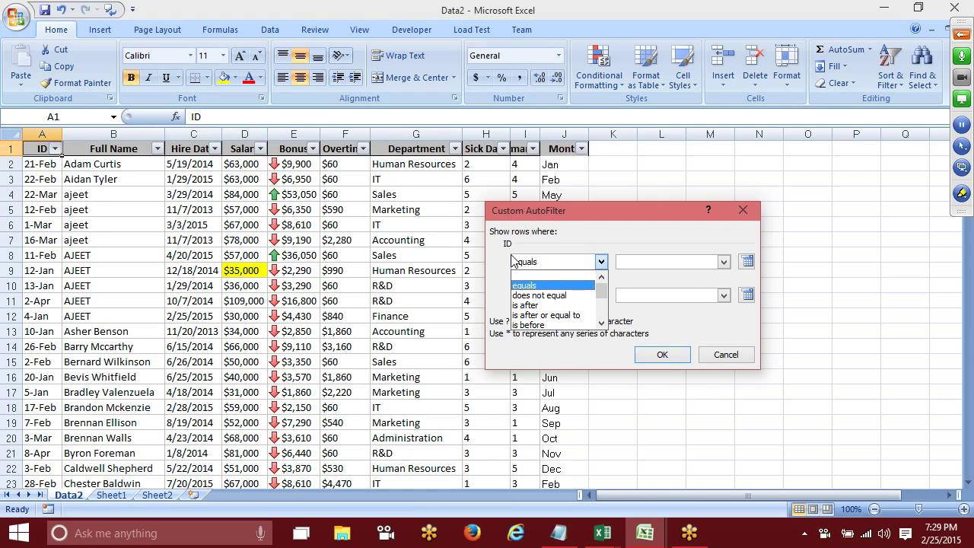
pyautogui.press('Escape')
pyautogui.press('Escape')
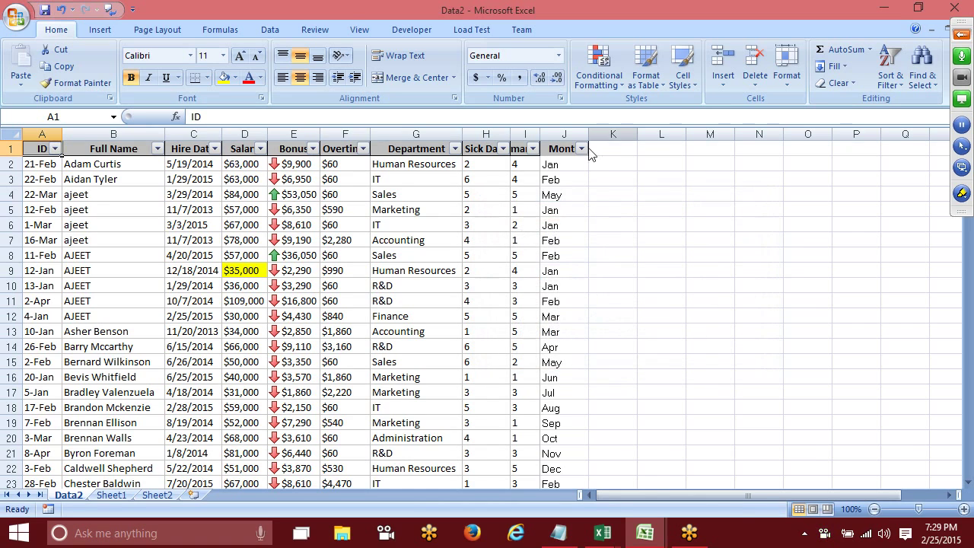
# Step: Expand the Find options and set Within to Workbook and Search to By Columns
pyautogui.click(922, 73)
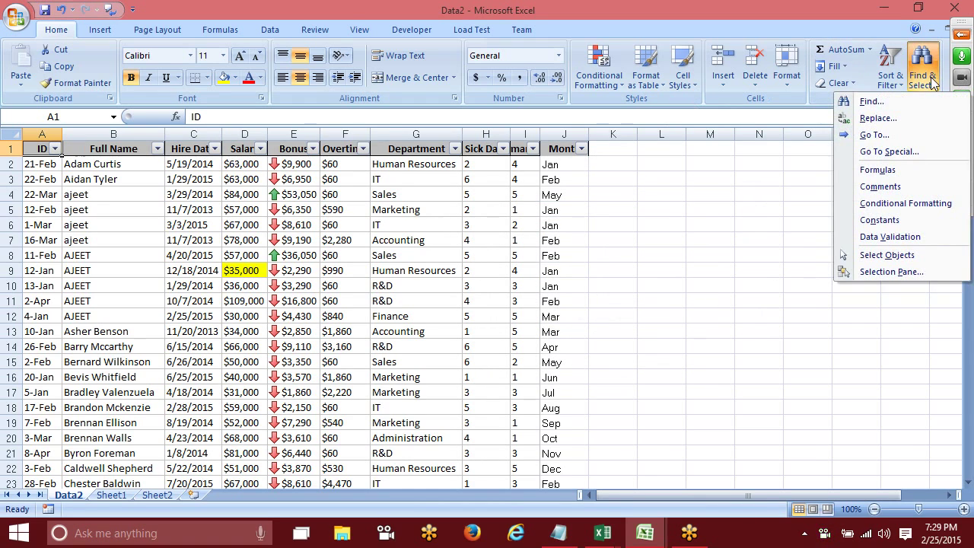
pyautogui.click(901, 101)
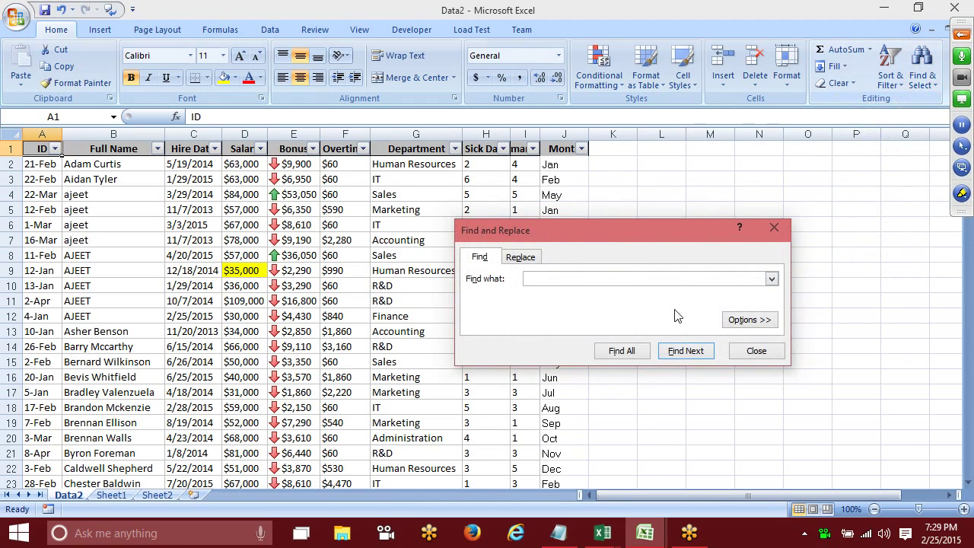
pyautogui.moveTo(665, 239); pyautogui.dragTo(528, 157)
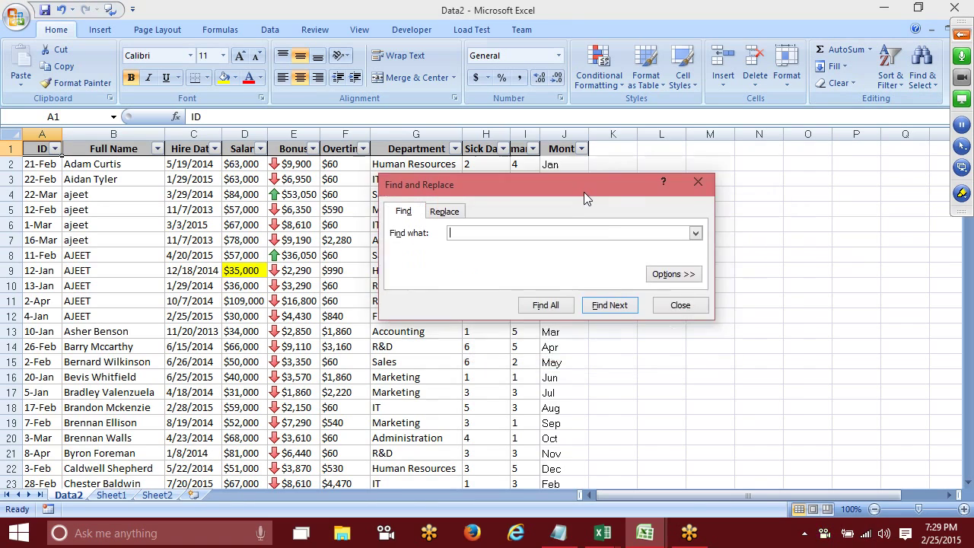
pyautogui.click(606, 238)
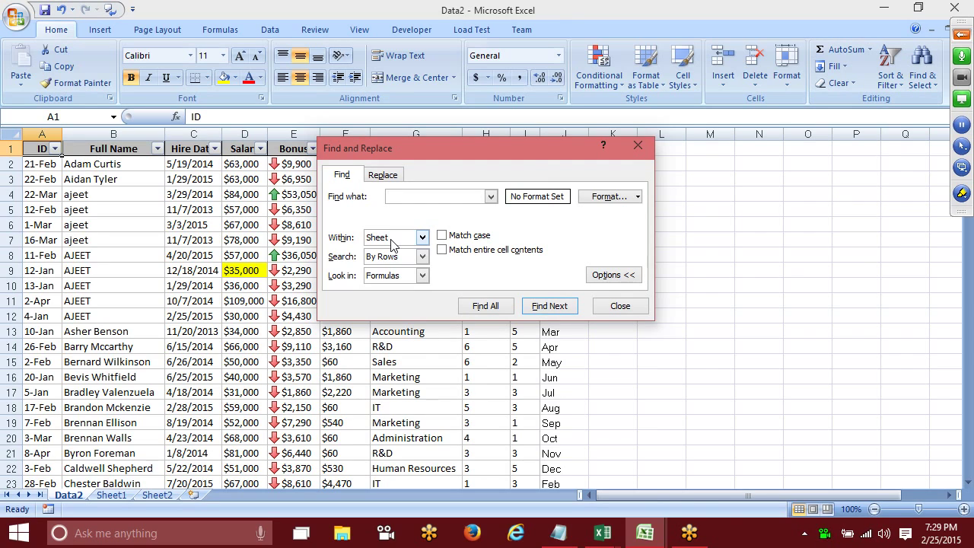
pyautogui.click(393, 242)
pyautogui.click(385, 263)
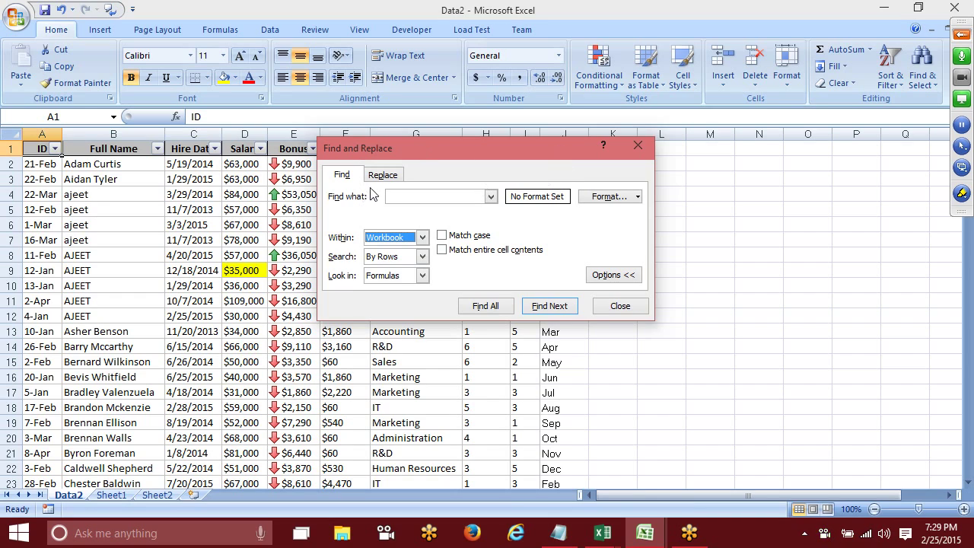
pyautogui.click(378, 256)
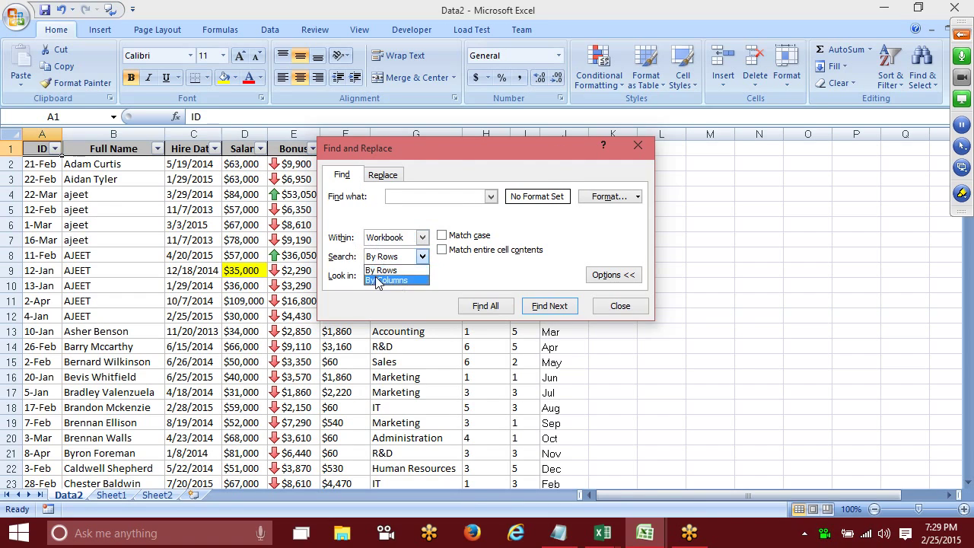
pyautogui.click(376, 278)
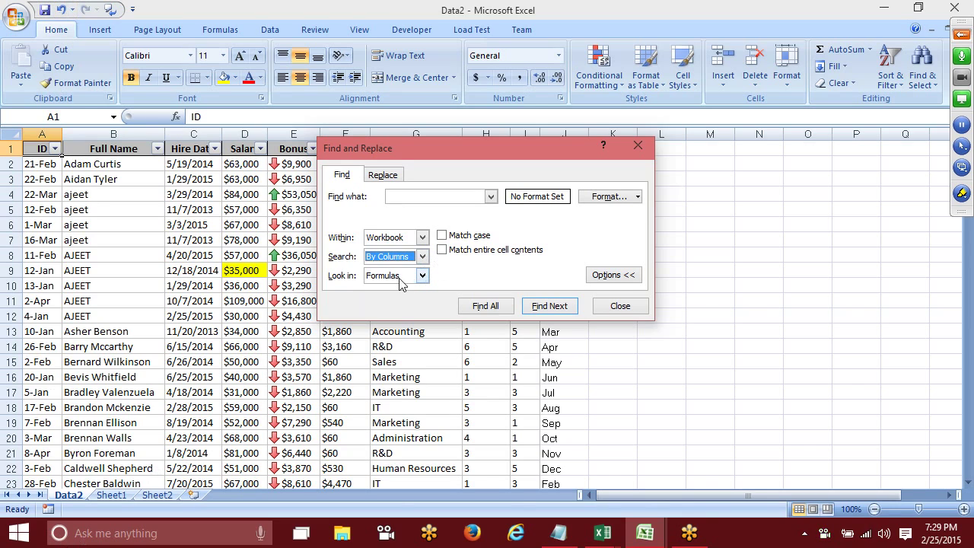
# Step: Set Look in to Values, close Find, and add a new worksheet, Sheet3
pyautogui.click(213, 114)
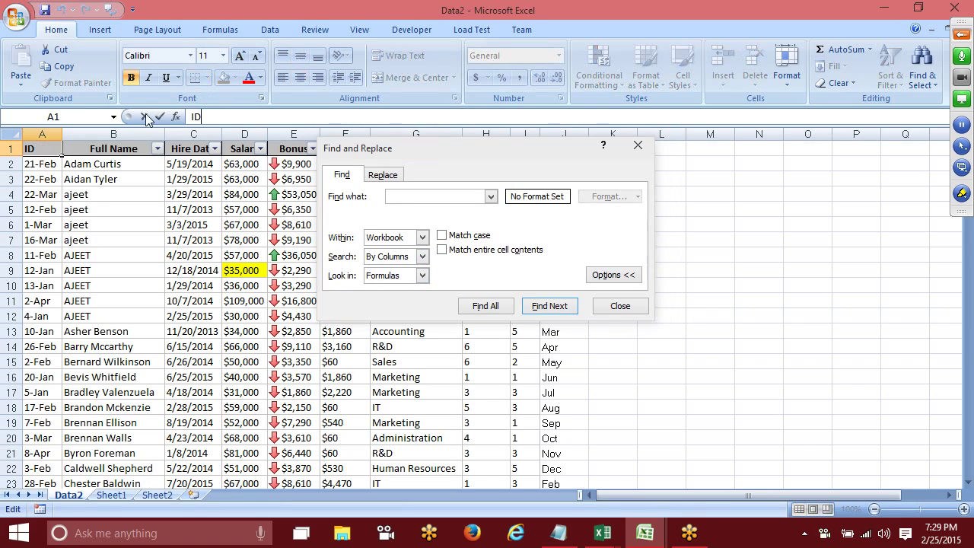
pyautogui.click(388, 275)
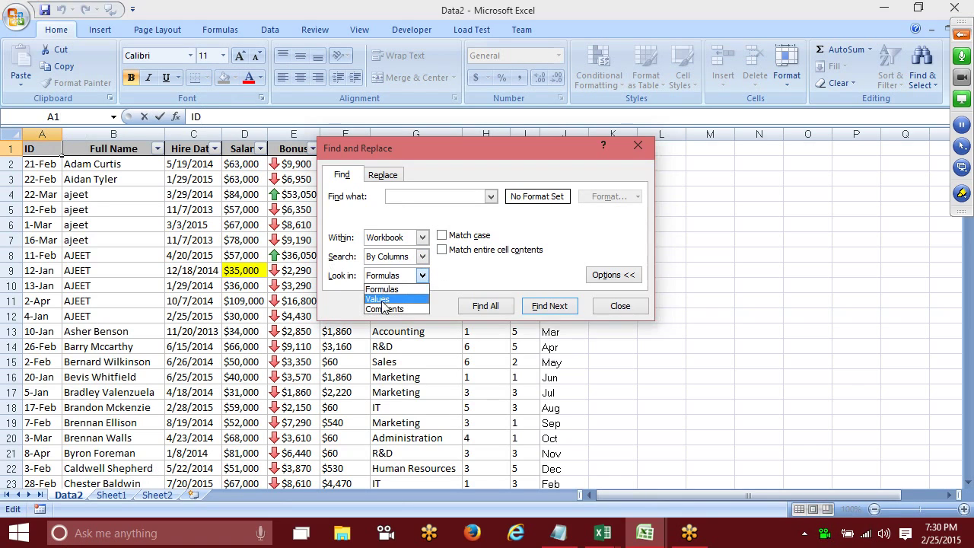
pyautogui.click(388, 290)
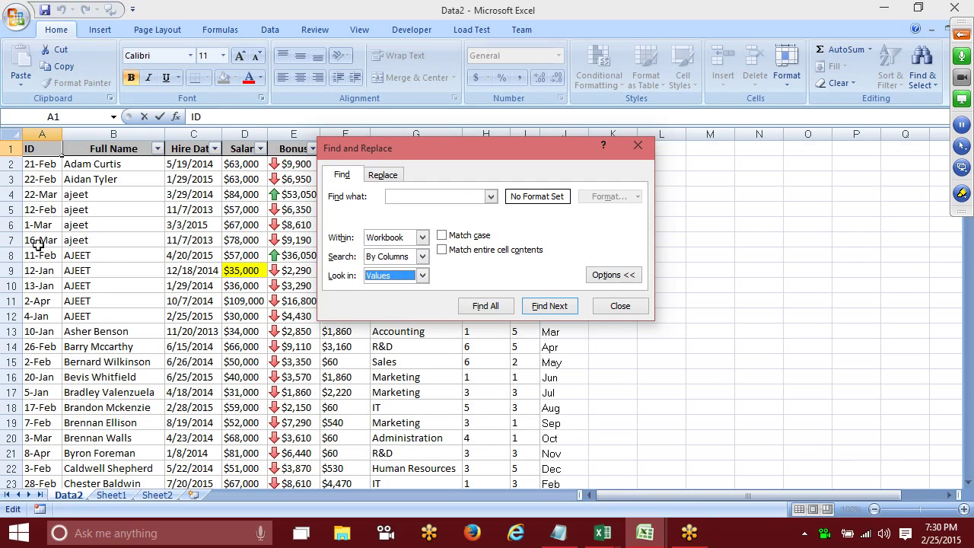
pyautogui.press('Escape')
pyautogui.click(473, 271)
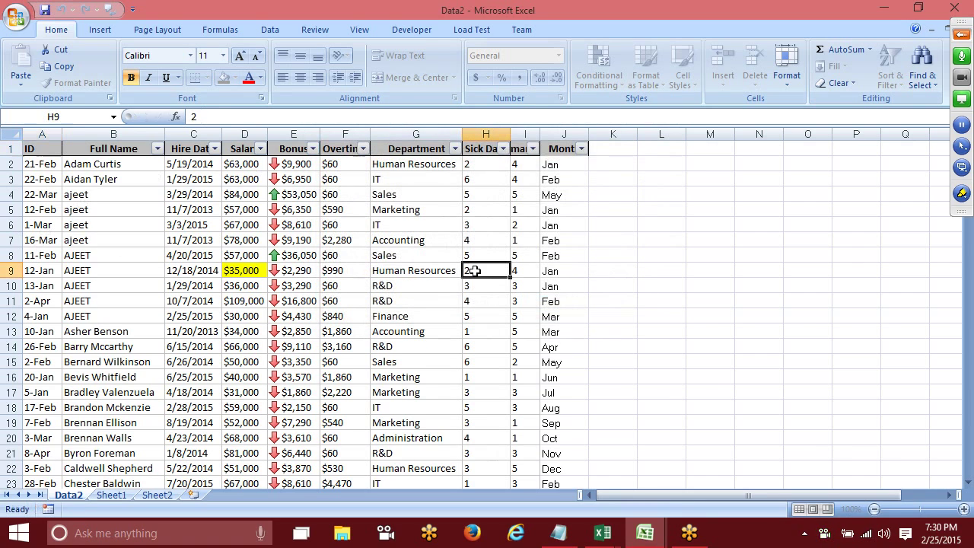
pyautogui.click(194, 495)
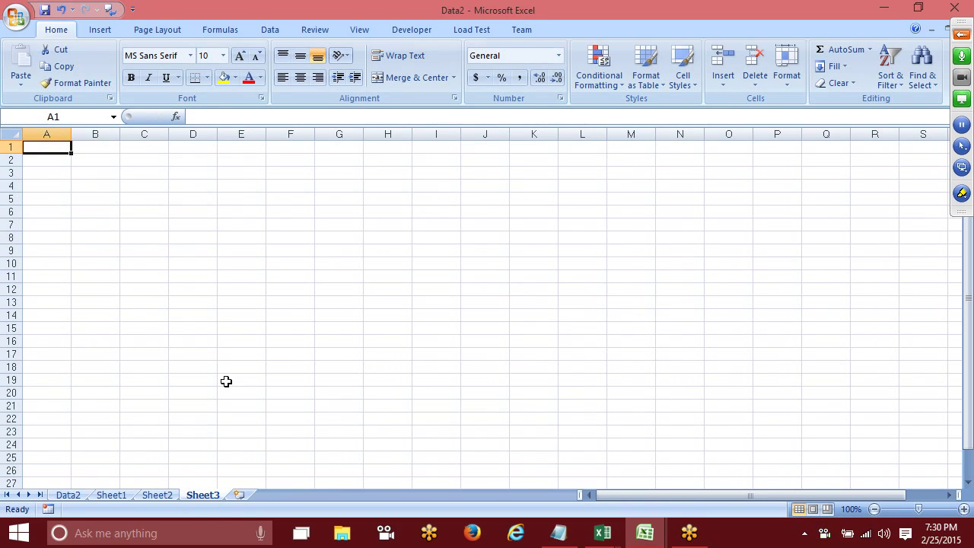
# Step: Enter 524 in A1 and =A1+2 in A2, then fill it down to A26 (574)
pyautogui.write('524')
pyautogui.press('Return')
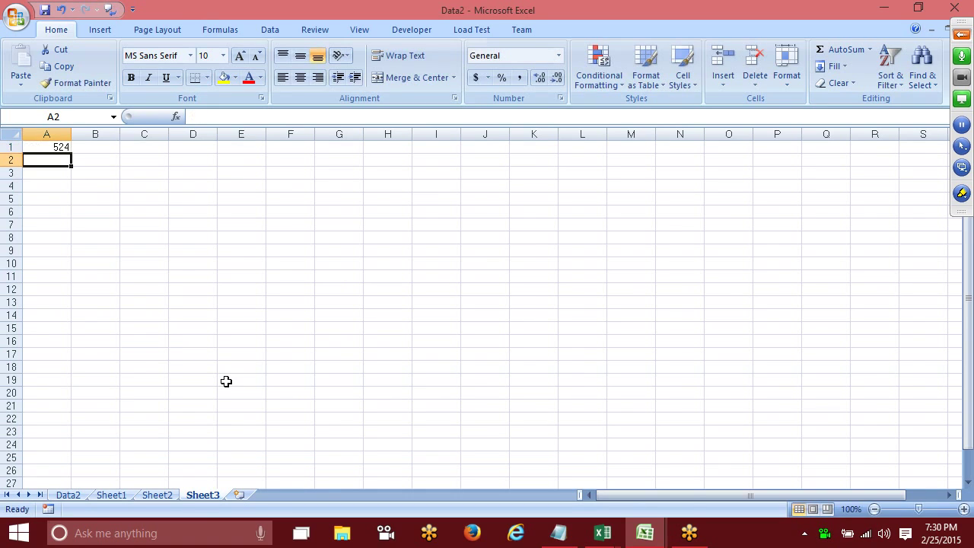
pyautogui.write('=A1+2')
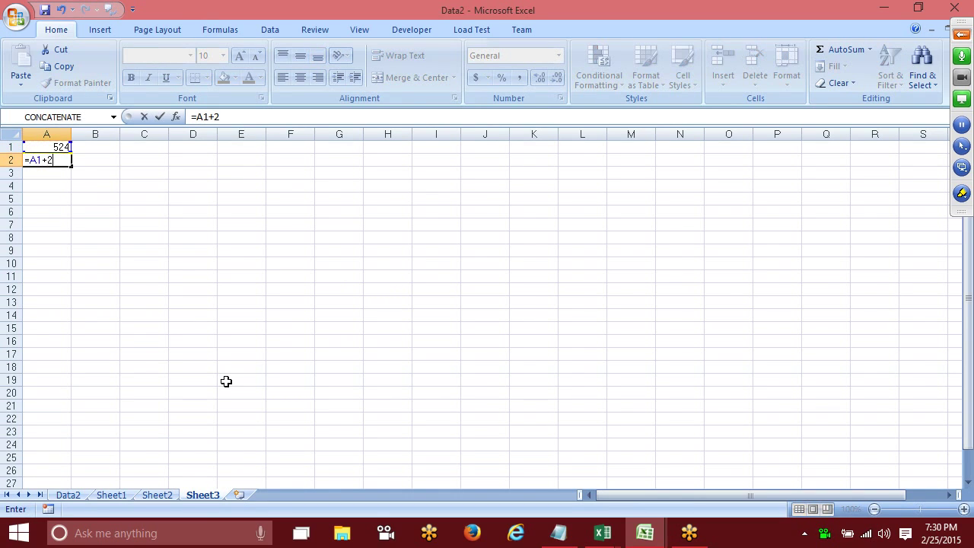
pyautogui.press('Return')
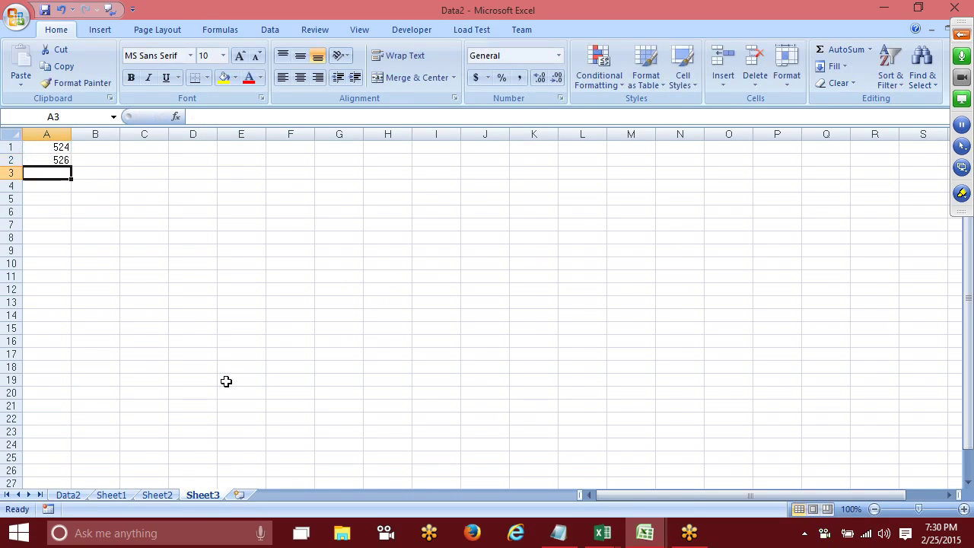
pyautogui.click(61, 162)
pyautogui.moveTo(71, 166); pyautogui.dragTo(71, 472)
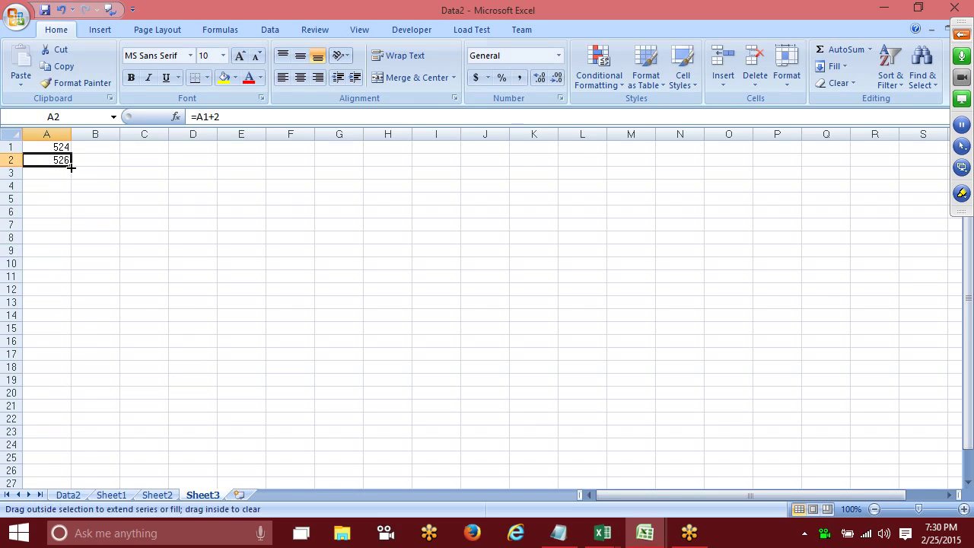
pyautogui.click(126, 260)
# Step: Set Find to look in Formulas within the Sheet, searching By Rows
pyautogui.hotkey('ctrl', 'f')
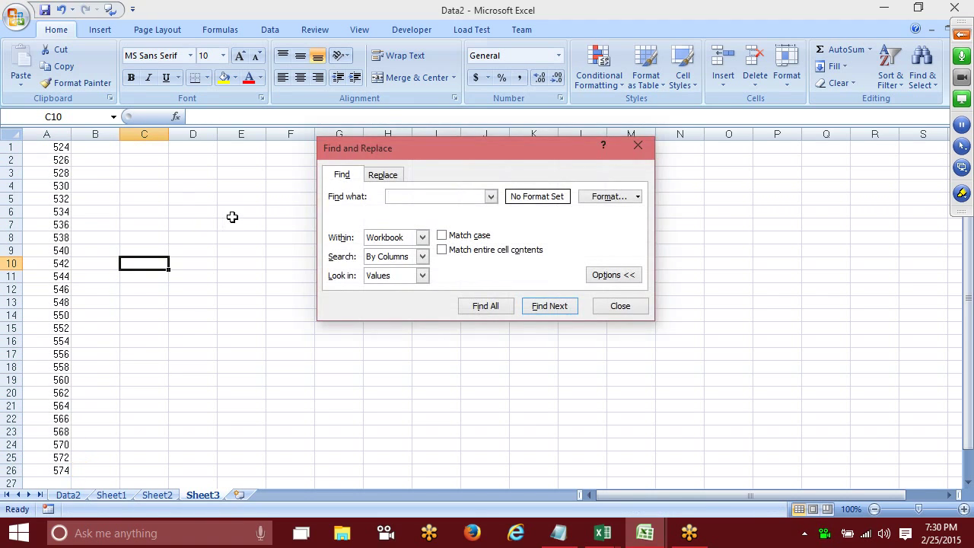
pyautogui.click(393, 278)
pyautogui.click(395, 288)
pyautogui.click(394, 238)
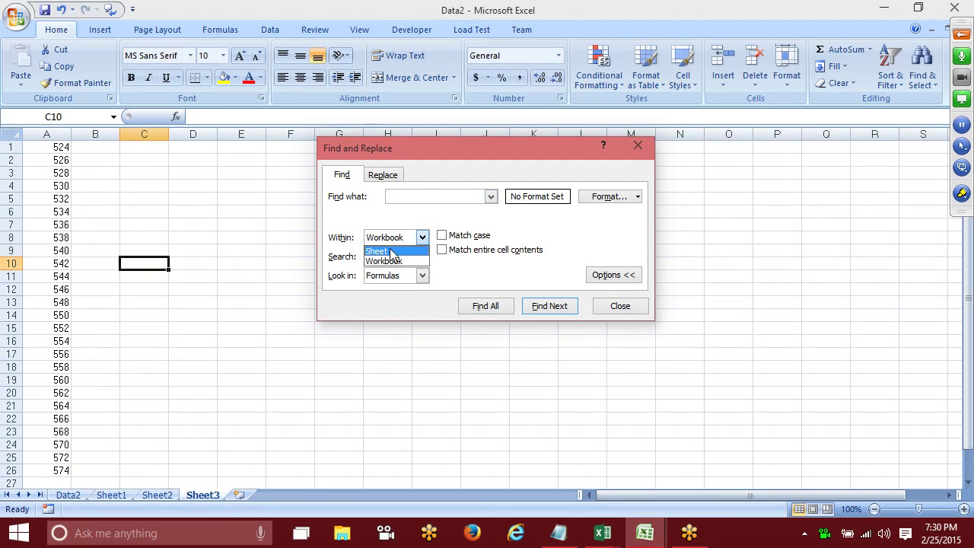
pyautogui.click(388, 251)
pyautogui.click(392, 259)
pyautogui.click(388, 270)
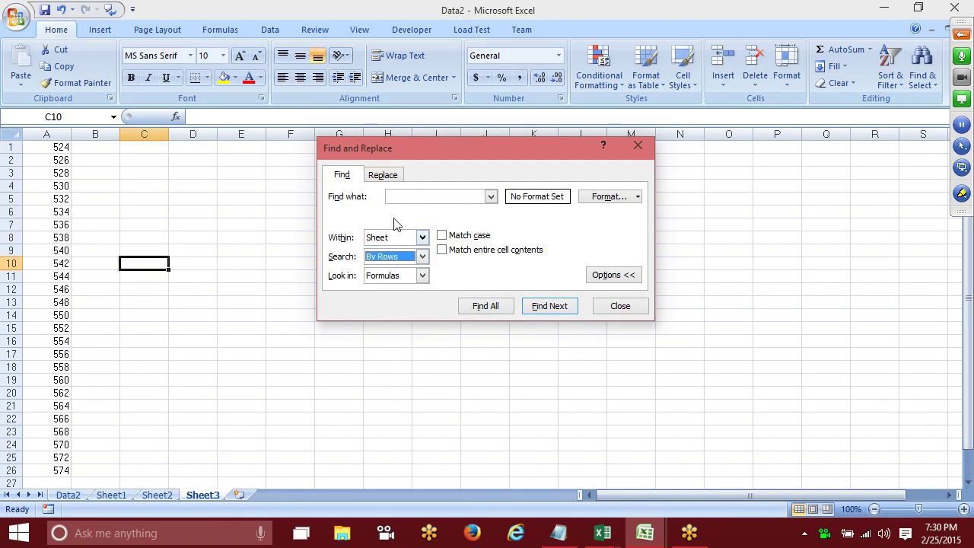
# Step: Find '20', landing on =A20+2 in A21, then switch Look in to Values
pyautogui.click(412, 196)
pyautogui.write('2')
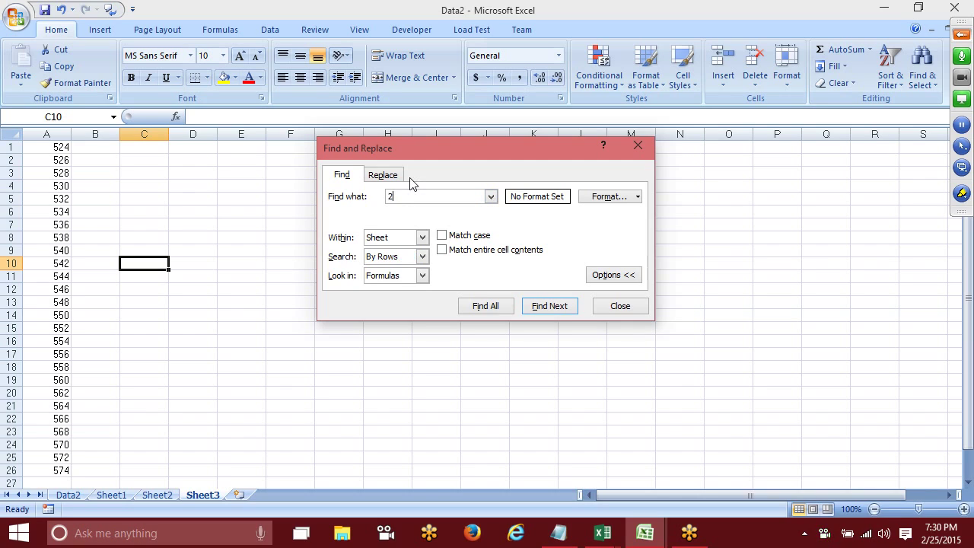
pyautogui.write('0')
pyautogui.press('Return')
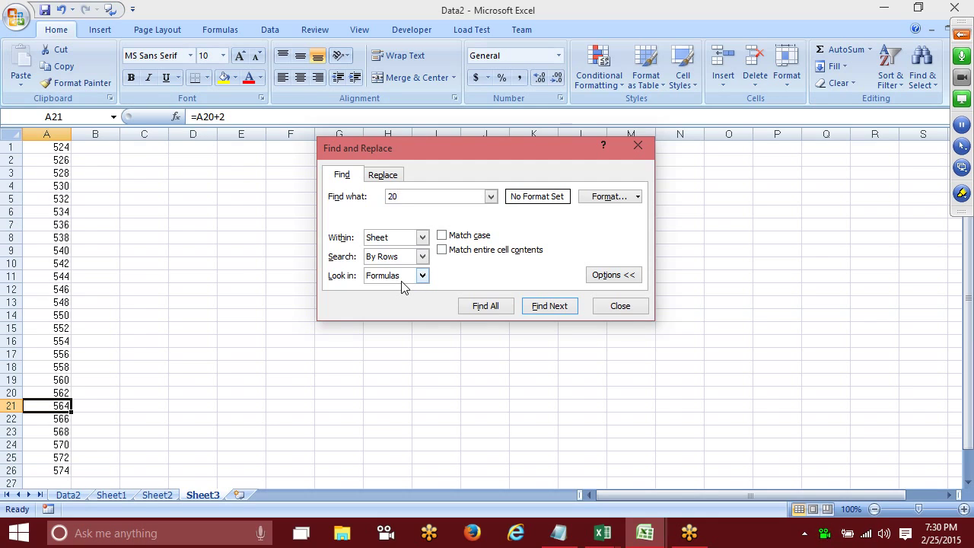
pyautogui.click(401, 281)
pyautogui.click(398, 298)
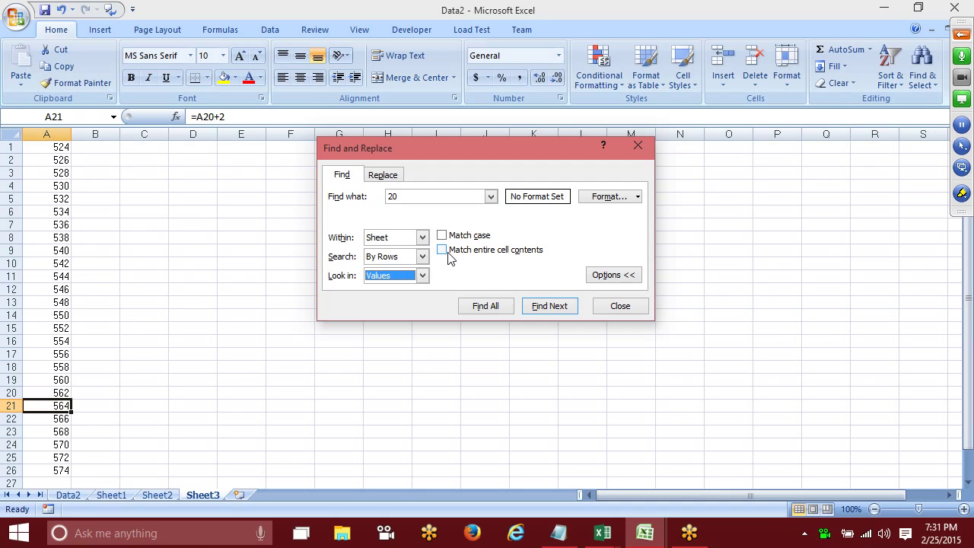
# Step: Set the search format to a yellow cell fill, then close Find and Replace
pyautogui.click(637, 198)
pyautogui.click(629, 213)
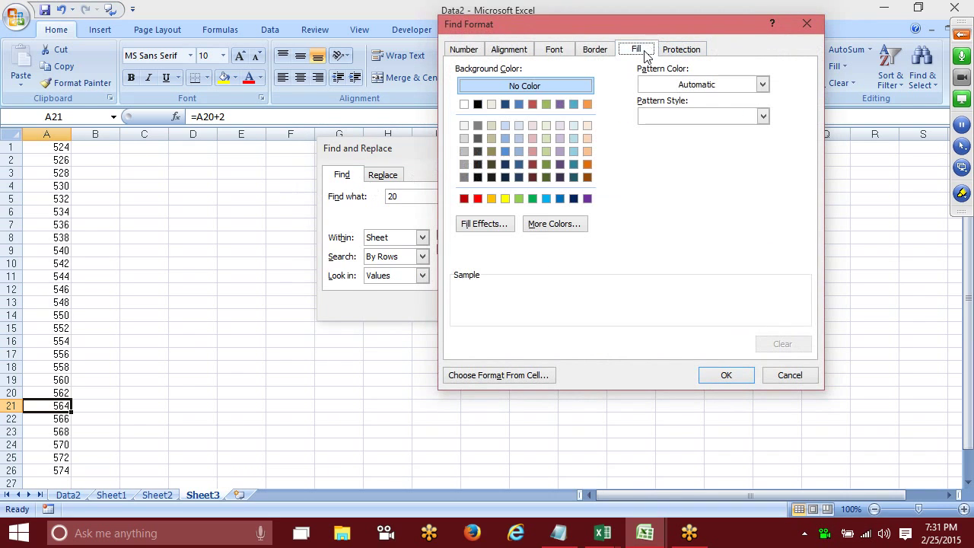
pyautogui.click(646, 50)
pyautogui.click(505, 199)
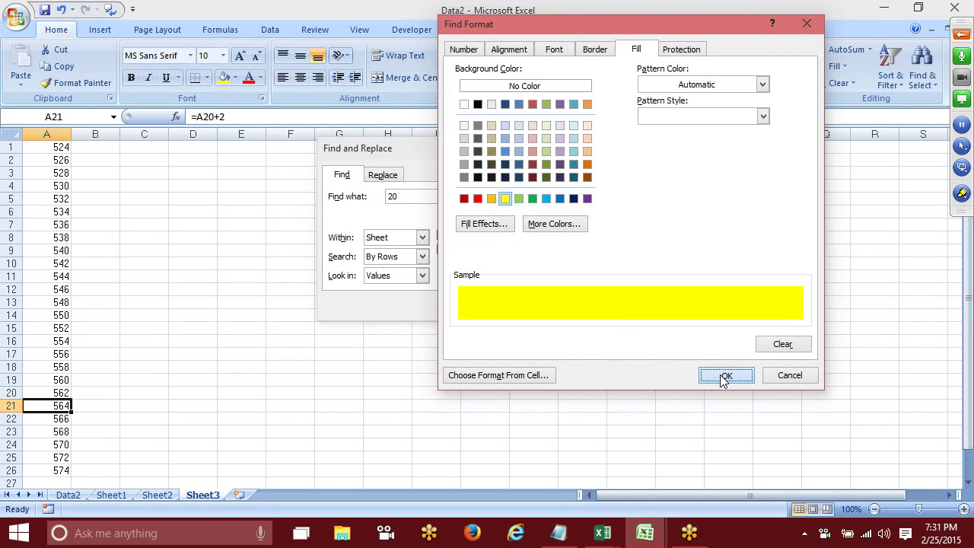
pyautogui.click(724, 375)
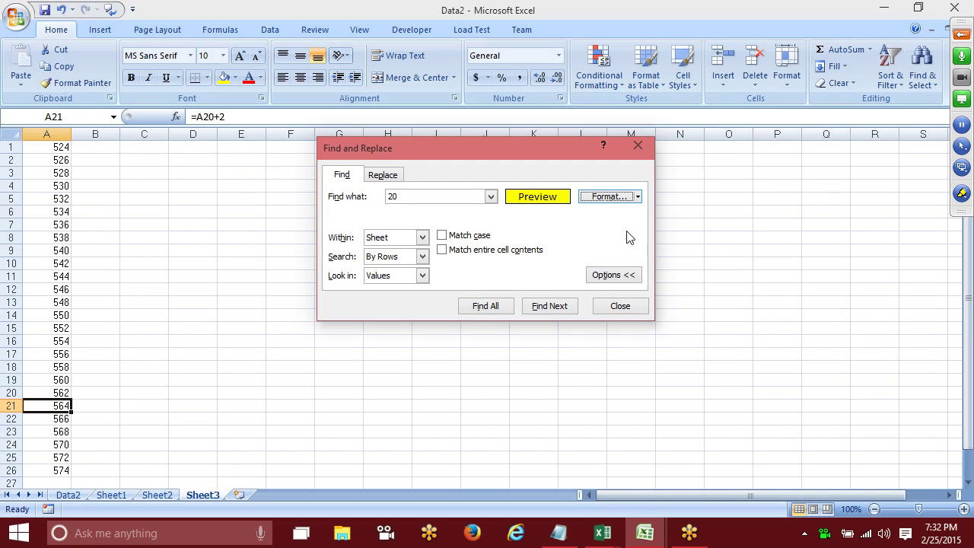
pyautogui.press('Escape')
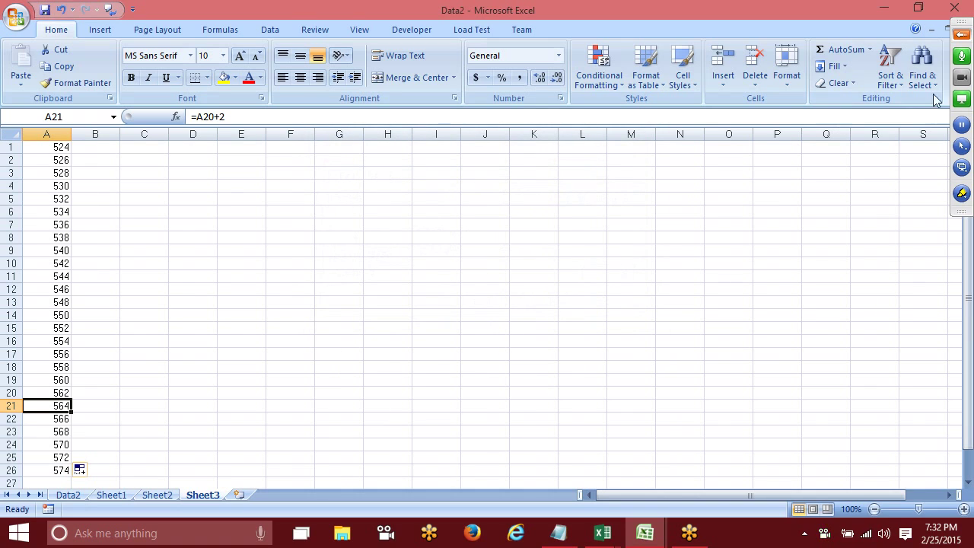
# Step: Switch from Sheet3 to the Data2 employee sheet
pyautogui.click(922, 79)
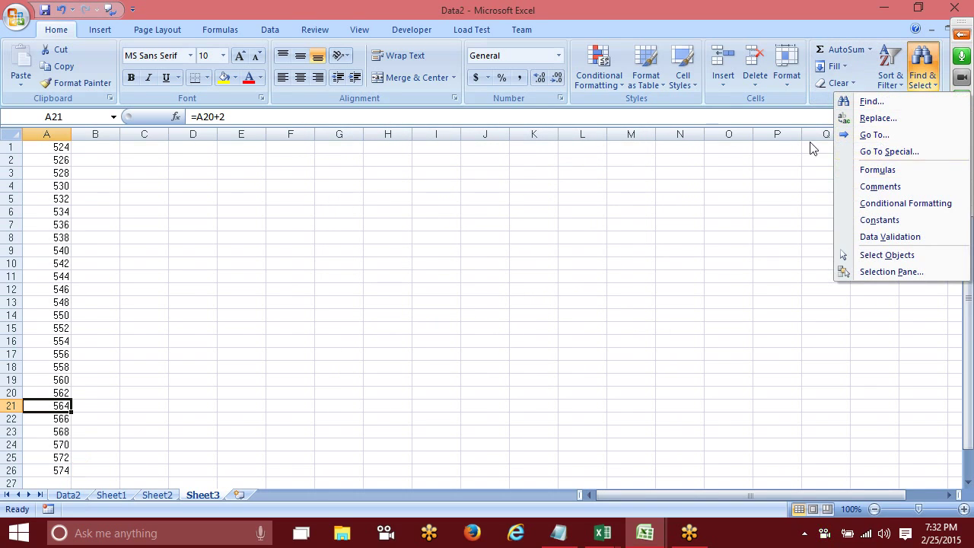
pyautogui.click(160, 495)
pyautogui.click(152, 495)
pyautogui.click(116, 494)
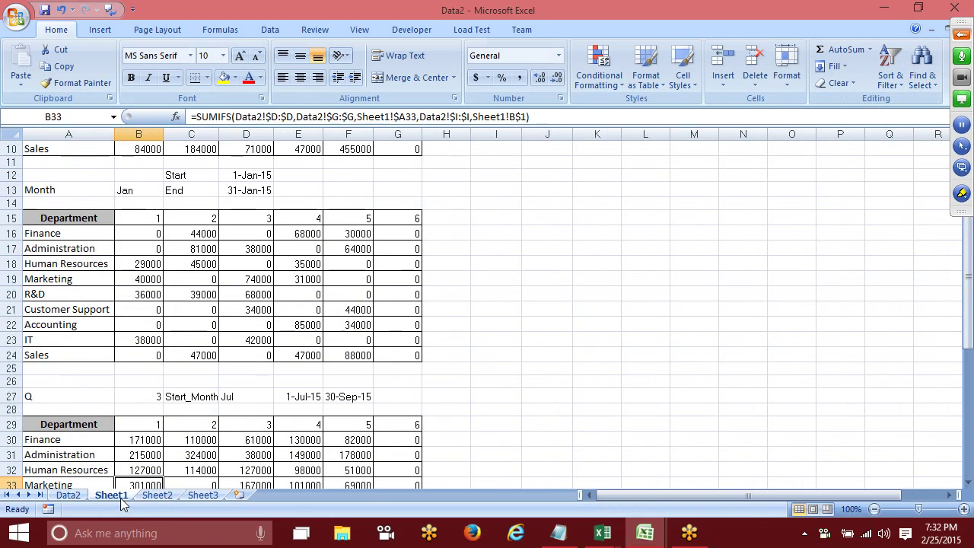
pyautogui.click(68, 495)
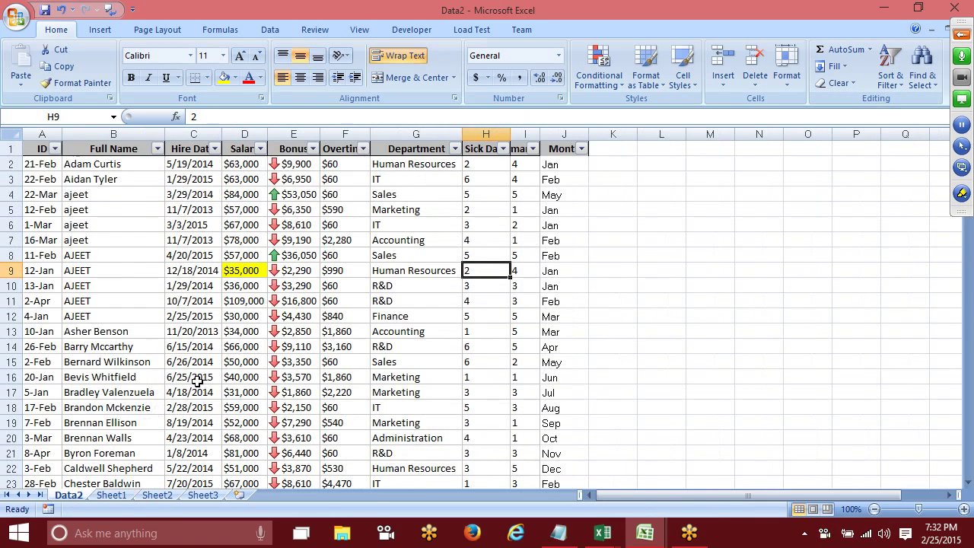
# Step: Enter the formula =H3+1 in cell H11
pyautogui.click(292, 257)
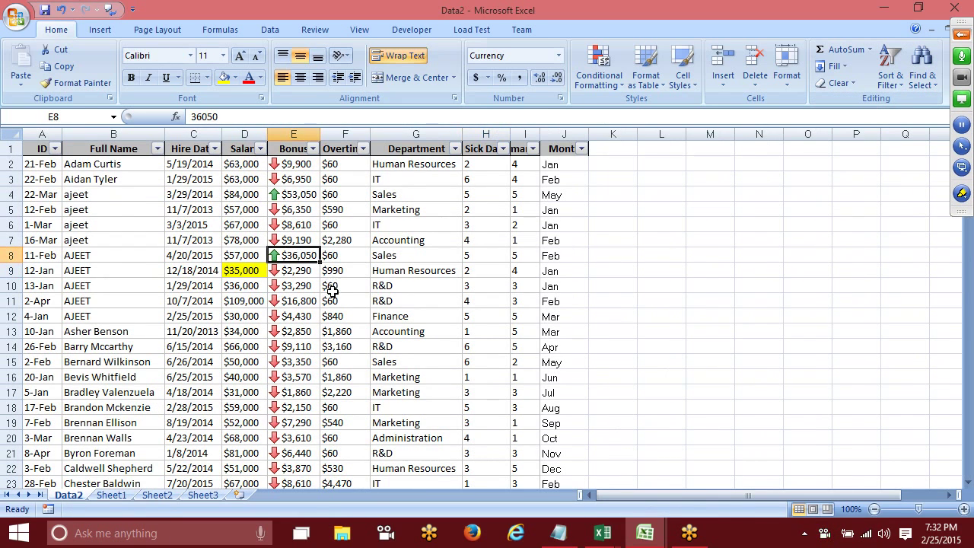
pyautogui.click(470, 298)
pyautogui.write('=')
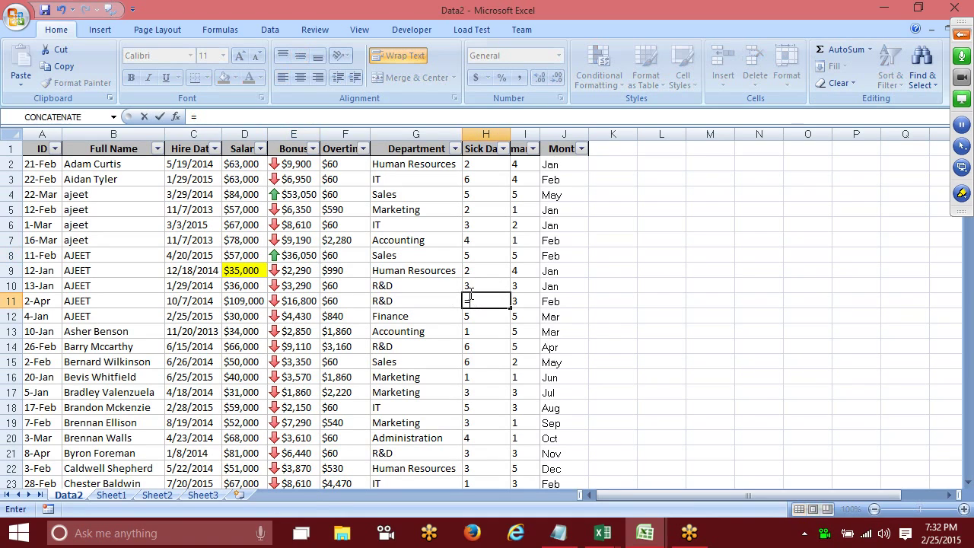
pyautogui.click(473, 176)
pyautogui.write('+1')
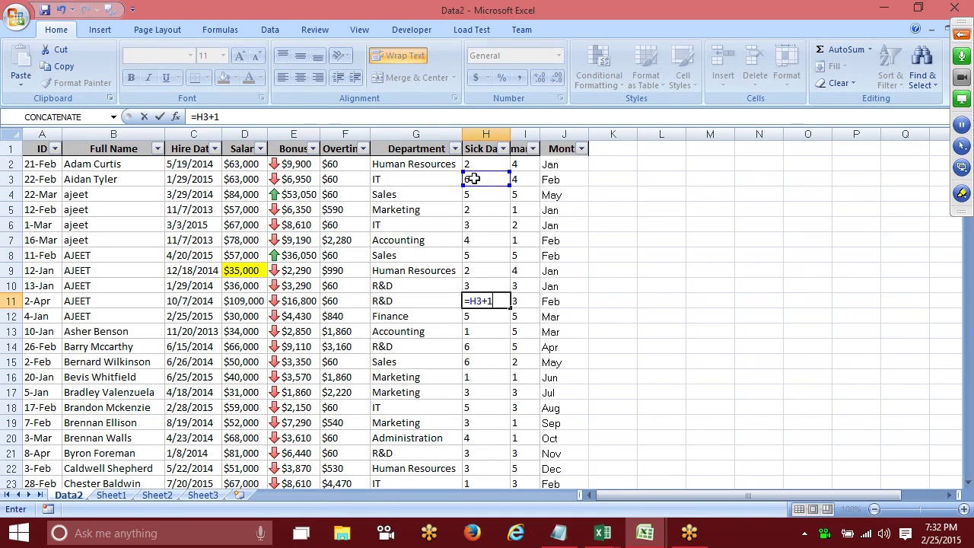
pyautogui.click(522, 337)
# Step: Copy the 4 from H20 and paste it into I22
pyautogui.click(487, 303)
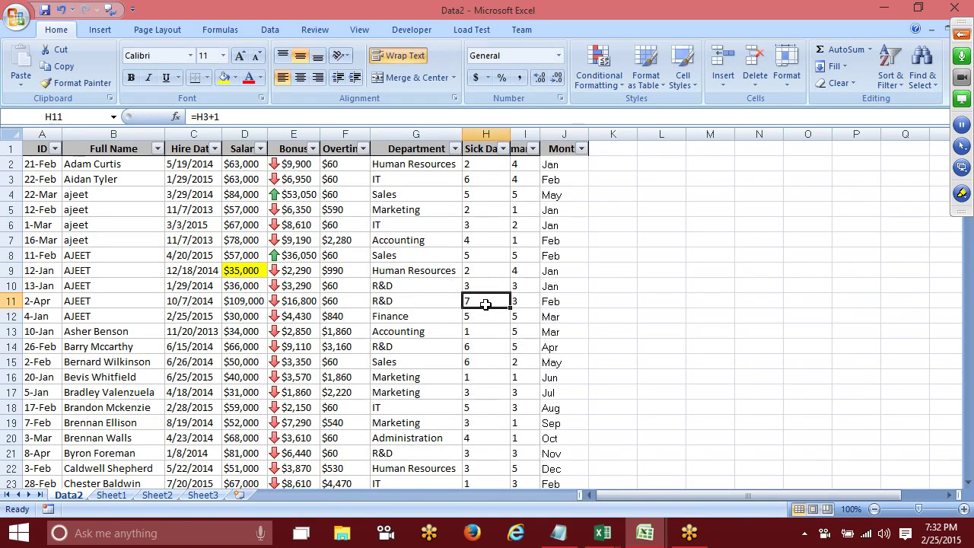
pyautogui.hotkey('ctrl', 'c')
pyautogui.click(478, 372)
pyautogui.hotkey('ctrl', 'c')
pyautogui.click(473, 440)
pyautogui.hotkey('ctrl', 'c')
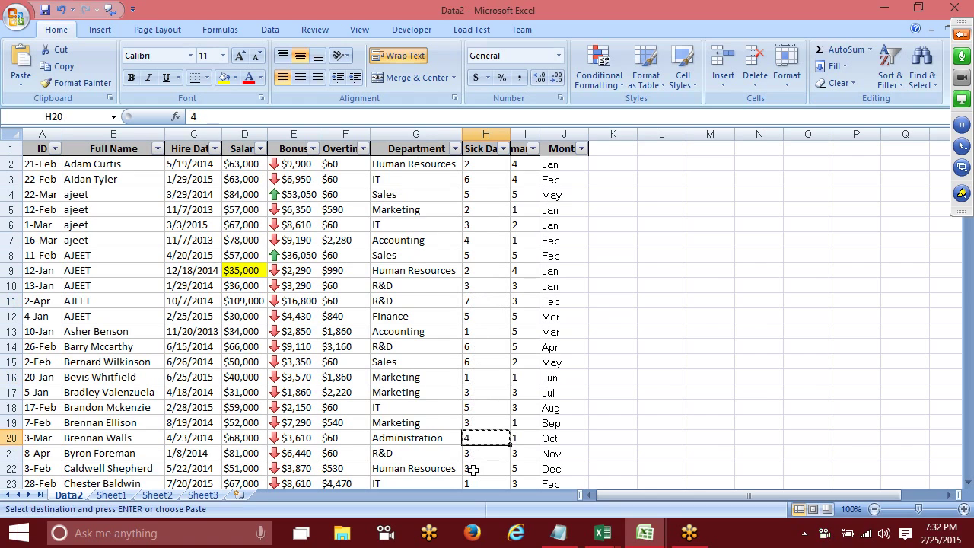
pyautogui.click(517, 466)
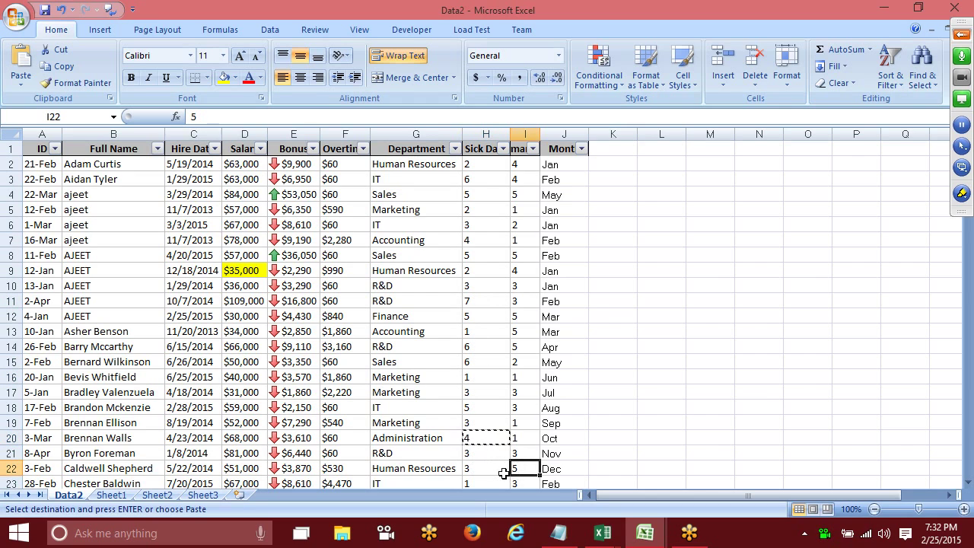
pyautogui.hotkey('ctrl', 'v')
# Step: Paste the same value into H27 and cancel the copy marquee
pyautogui.scroll(-2, 490, 469)
pyautogui.click(484, 452)
pyautogui.hotkey('ctrl', 'v')
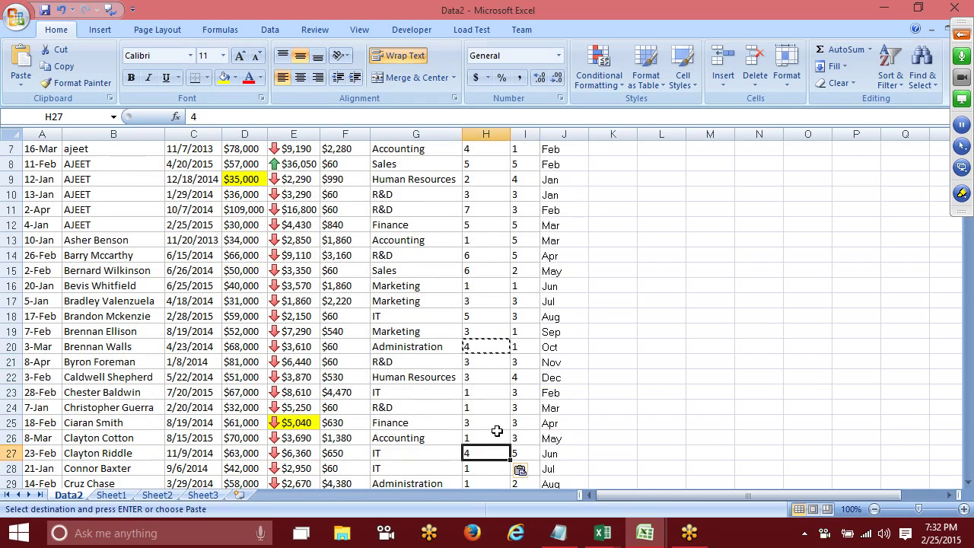
pyautogui.press('Escape')
pyautogui.scroll(2, 495, 378)
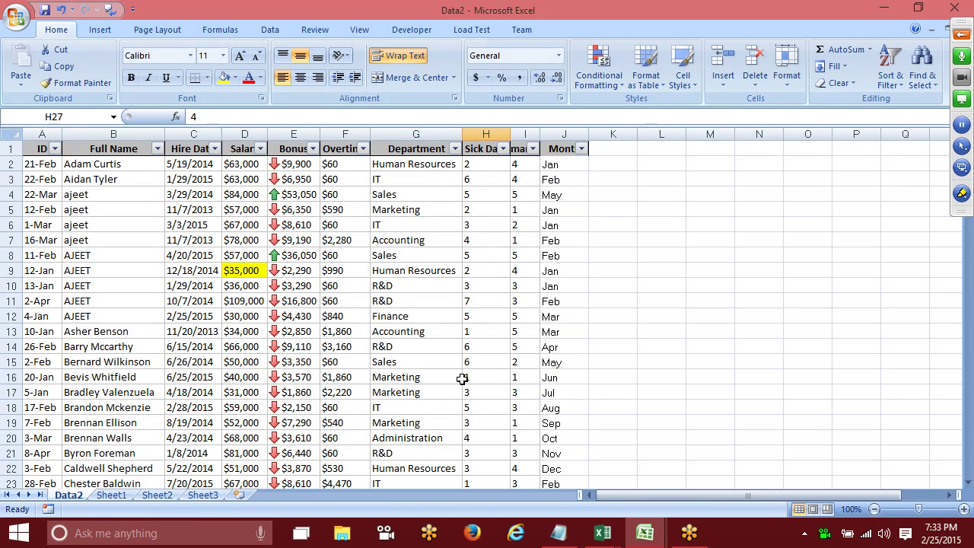
# Step: Select the Human Resources cell G2 and move down the Department column
pyautogui.click(382, 162)
pyautogui.press('Down')
pyautogui.press('Down')
pyautogui.press('Down')
pyautogui.press('Down')
pyautogui.press('Down')
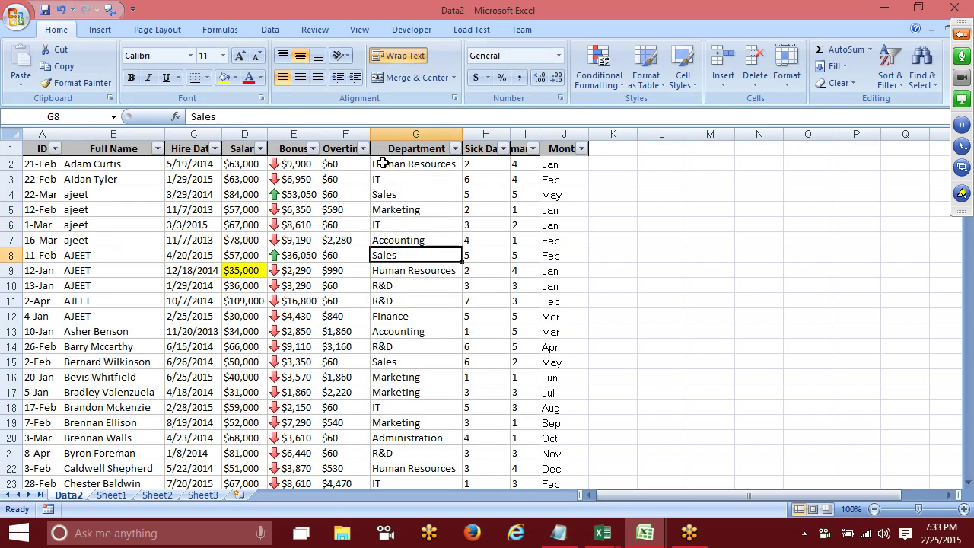
pyautogui.press('Down')
pyautogui.press('Down')
pyautogui.press('Down')
pyautogui.press('Down')
pyautogui.press('Down')
pyautogui.press('Down')
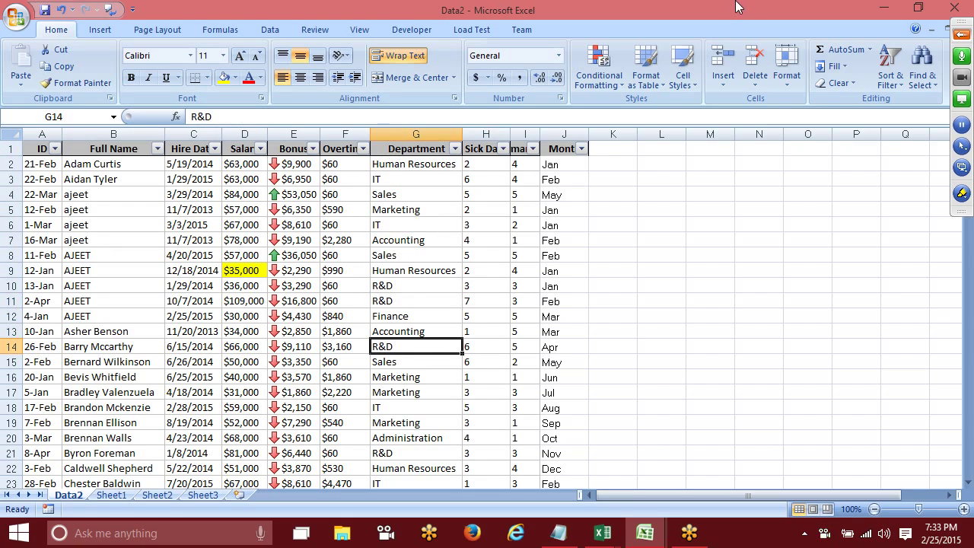
# Step: Use Go To Special with Formulas to select the =H3+1 cell H11
pyautogui.click(921, 74)
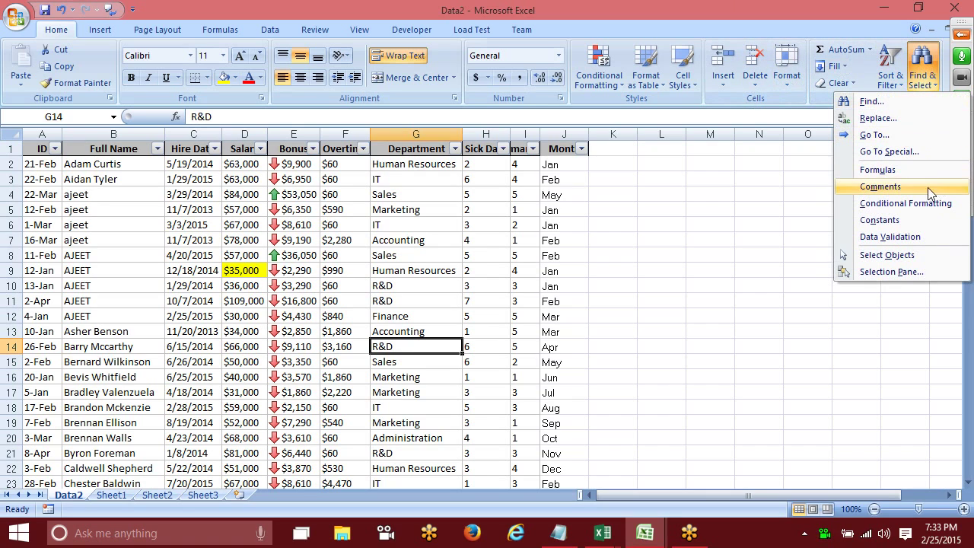
pyautogui.click(888, 152)
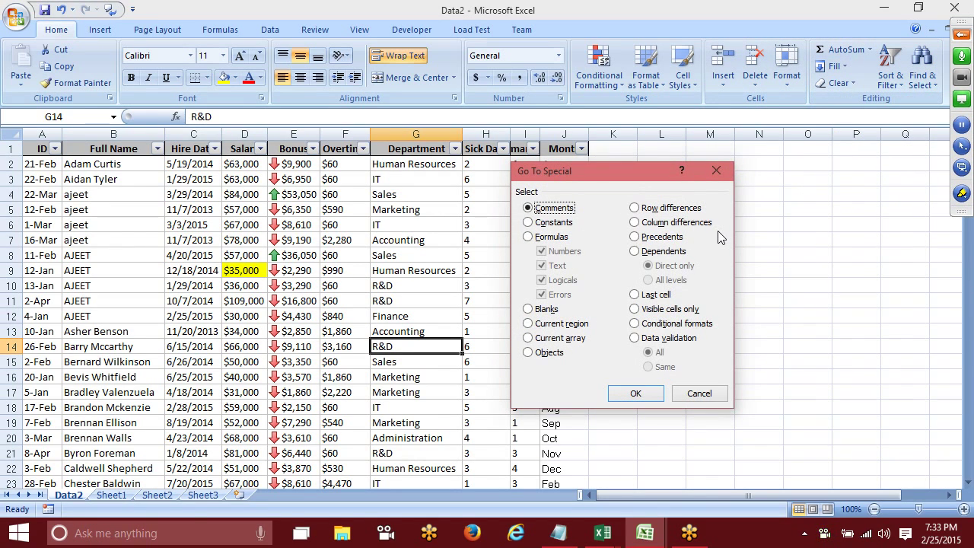
pyautogui.click(542, 239)
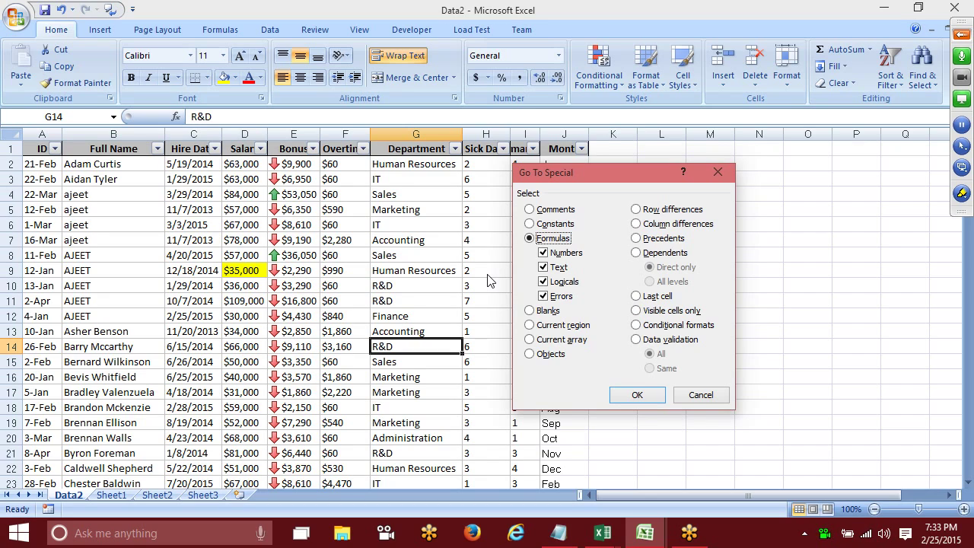
pyautogui.click(637, 397)
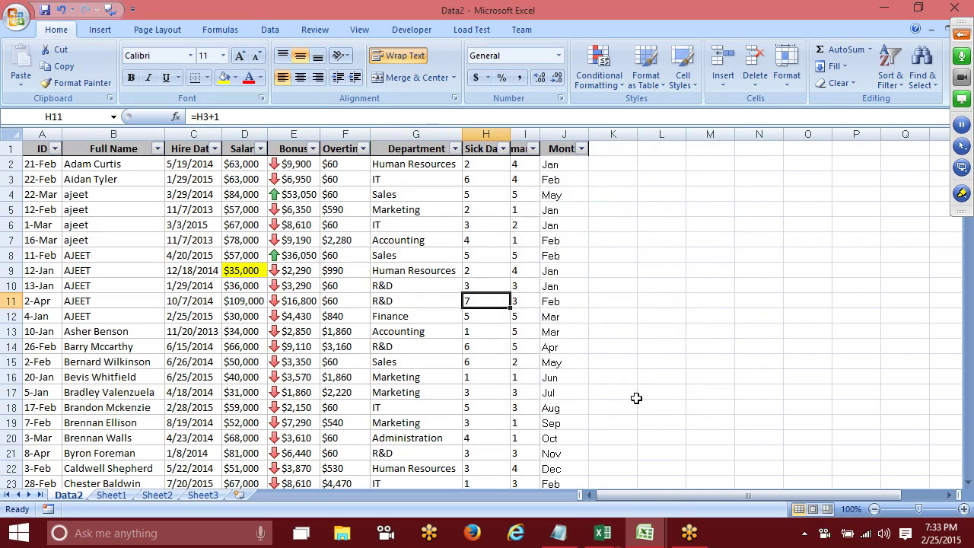
pyautogui.scroll(-3, 636, 398)
pyautogui.scroll(3, 636, 398)
pyautogui.click(223, 79)
pyautogui.scroll(-4, 244, 134)
pyautogui.scroll(1, 244, 134)
pyautogui.scroll(3, 244, 134)
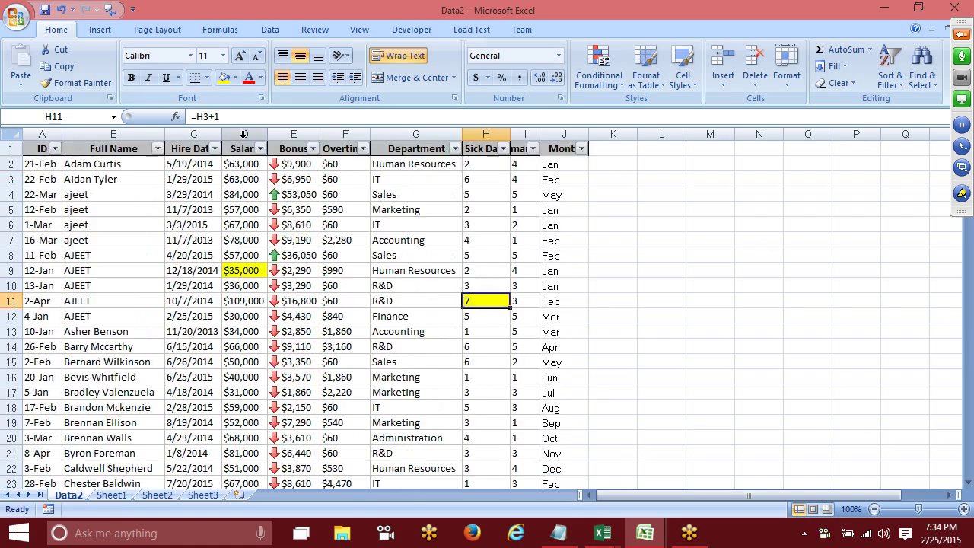
pyautogui.hotkey('ctrl', 'z')
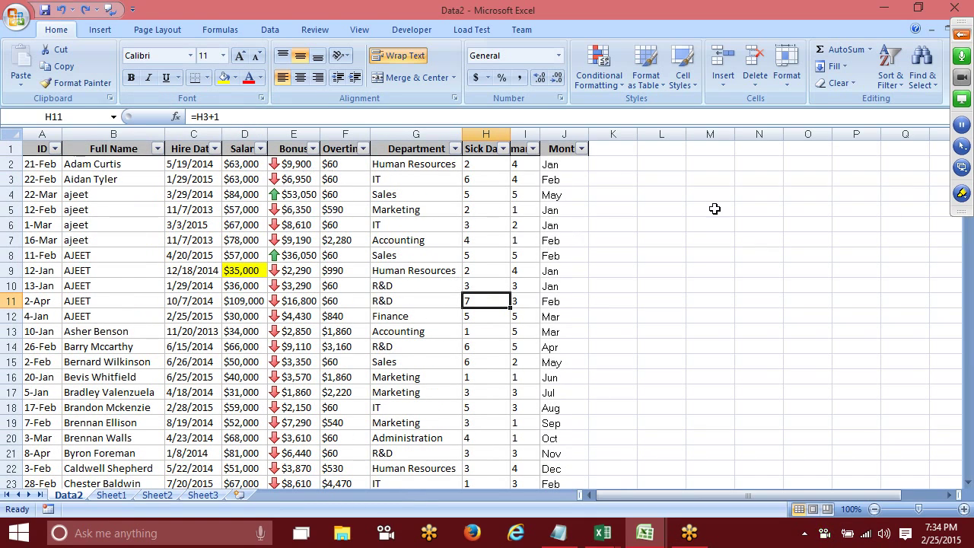
pyautogui.click(890, 80)
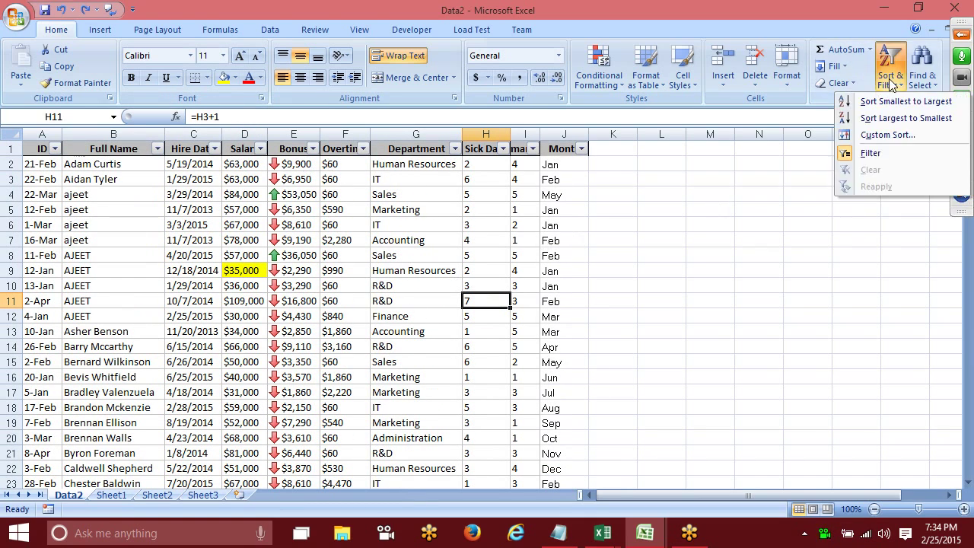
pyautogui.click(936, 72)
pyautogui.click(888, 152)
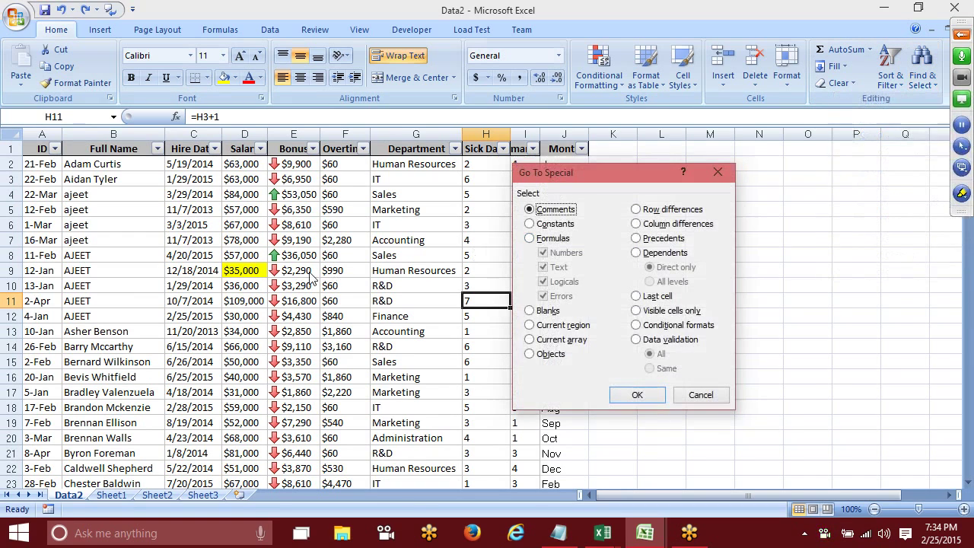
pyautogui.click(529, 238)
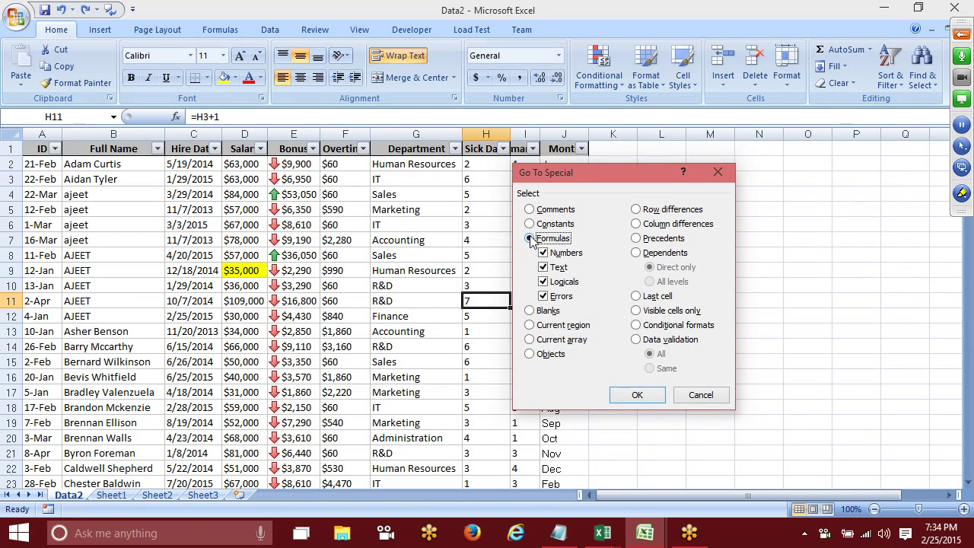
pyautogui.click(636, 396)
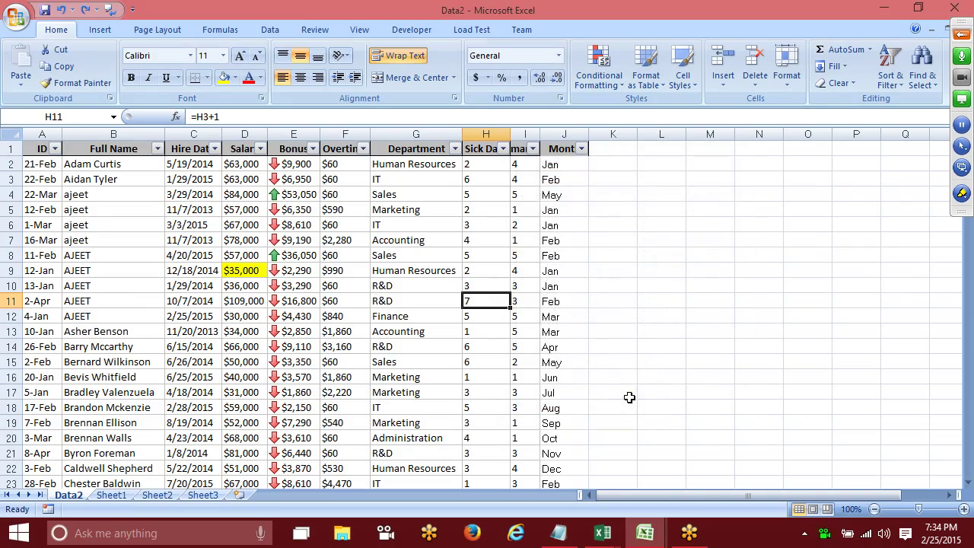
pyautogui.scroll(-3, 629, 397)
pyautogui.scroll(-5, 629, 396)
pyautogui.scroll(1, 629, 396)
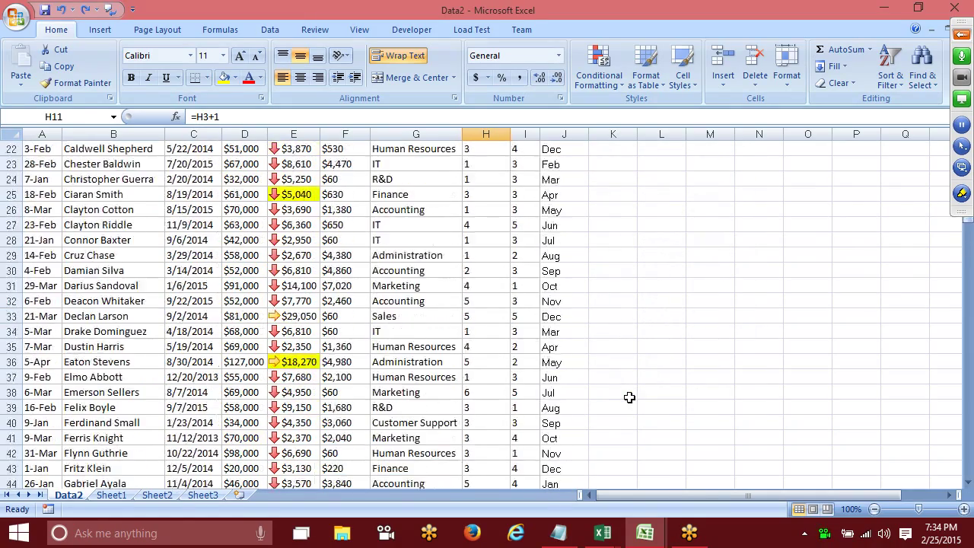
pyautogui.click(482, 255)
pyautogui.scroll(7, 482, 254)
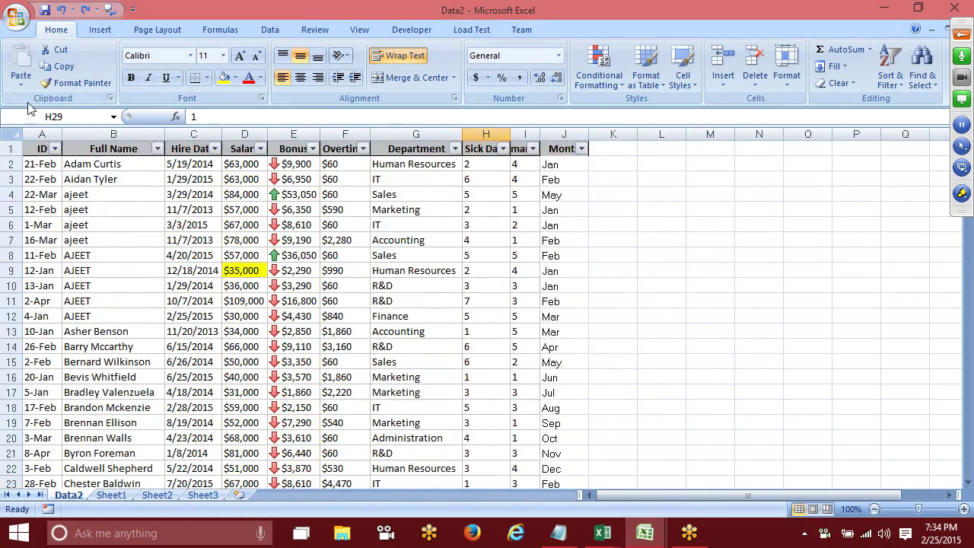
# Step: Try selecting and copying the table from the ID header, dismissing the multiple-selection error
pyautogui.click(43, 147)
pyautogui.hotkey('ctrl', 'shift', 'Right')
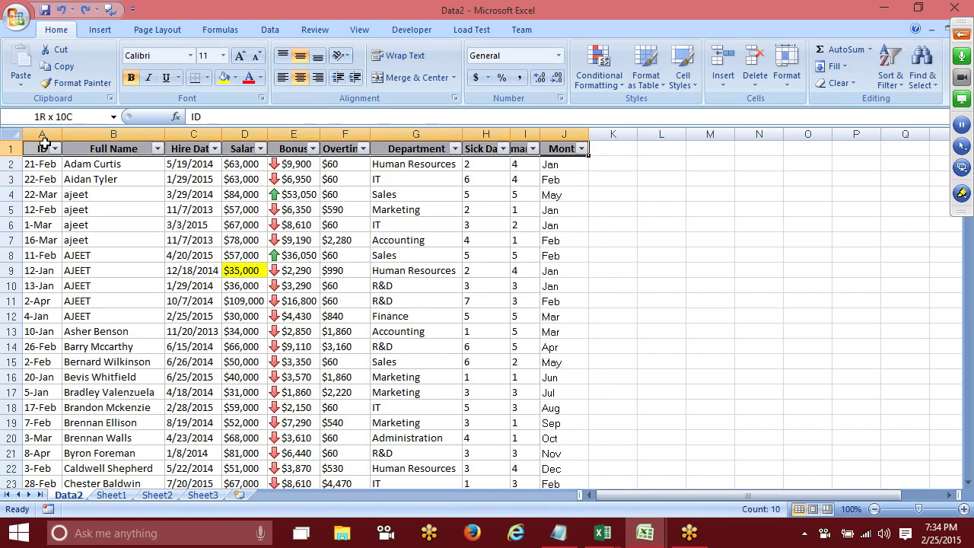
pyautogui.hotkey('ctrl', 'shift', 'Down')
pyautogui.keyDown('ctrl'); pyautogui.click(44, 148); pyautogui.keyUp('ctrl')
pyautogui.hotkey('ctrl', 'c')
pyautogui.press('Return')
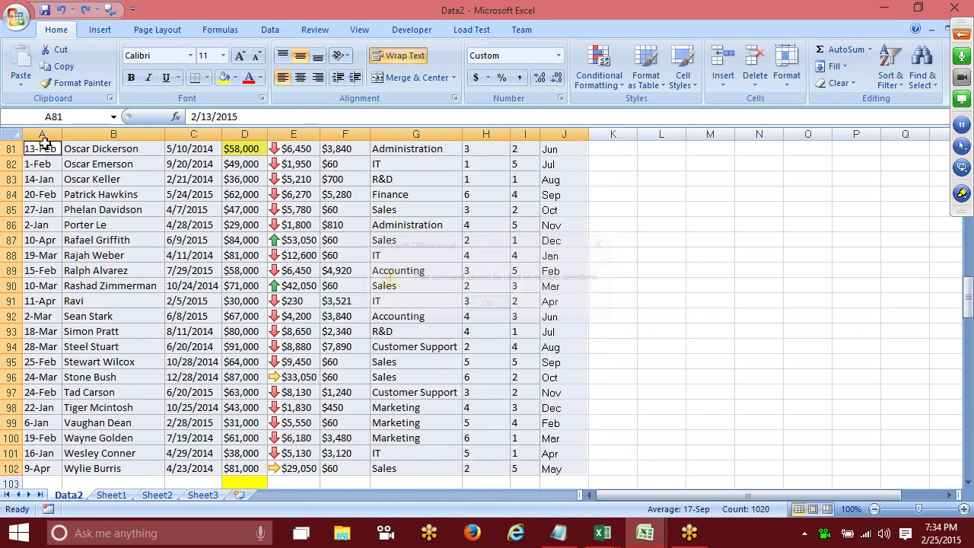
# Step: Copy the employee table A1:J102 and paste it into Book4 at A1
pyautogui.hotkey('ctrl', 'Home')
pyautogui.hotkey('ctrl', 'shift', 'Right')
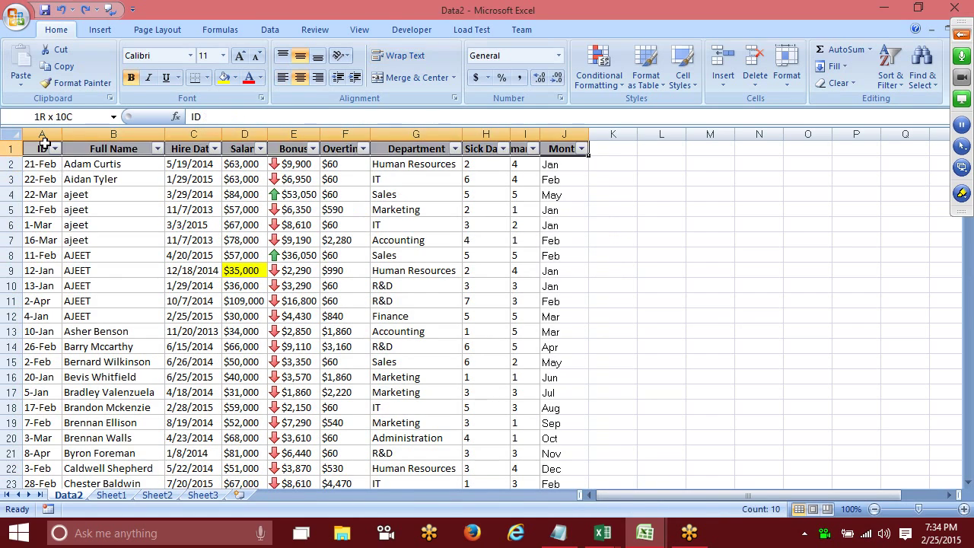
pyautogui.hotkey('ctrl', 'shift', 'Down')
pyautogui.hotkey('ctrl', 'c')
pyautogui.hotkey('ctrl', 'Tab')
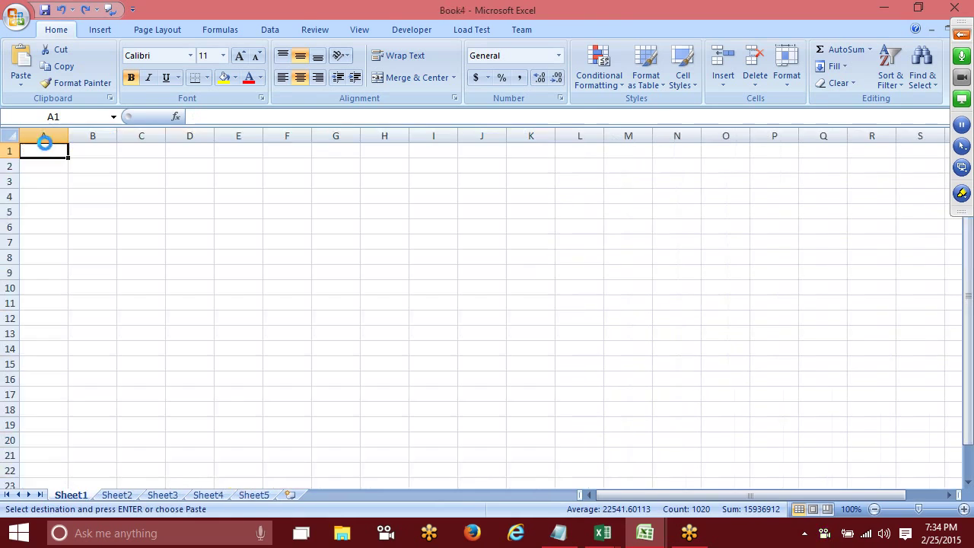
pyautogui.hotkey('ctrl', 'v')
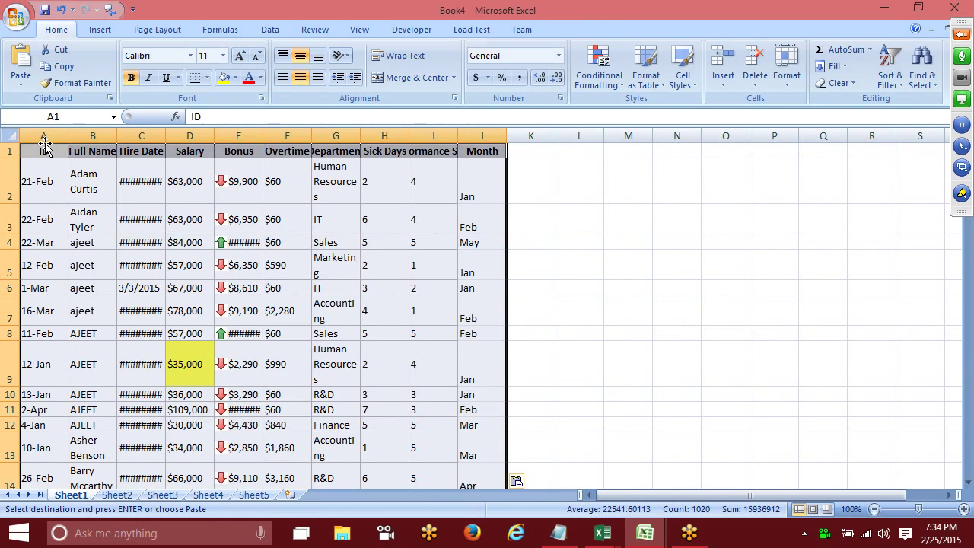
# Step: Run Go To Special for formulas in Book4 and inspect Sick Days cells H5 and H7
pyautogui.click(882, 76)
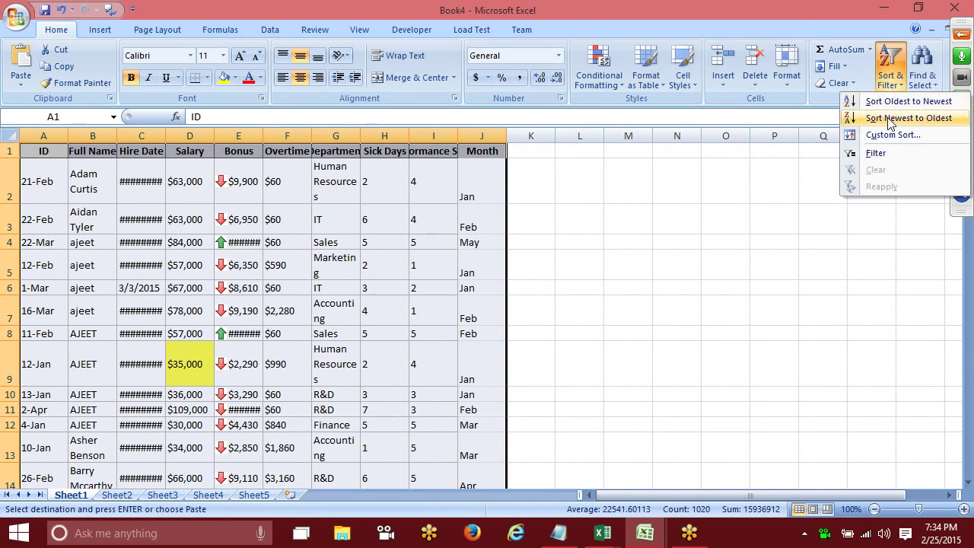
pyautogui.click(920, 63)
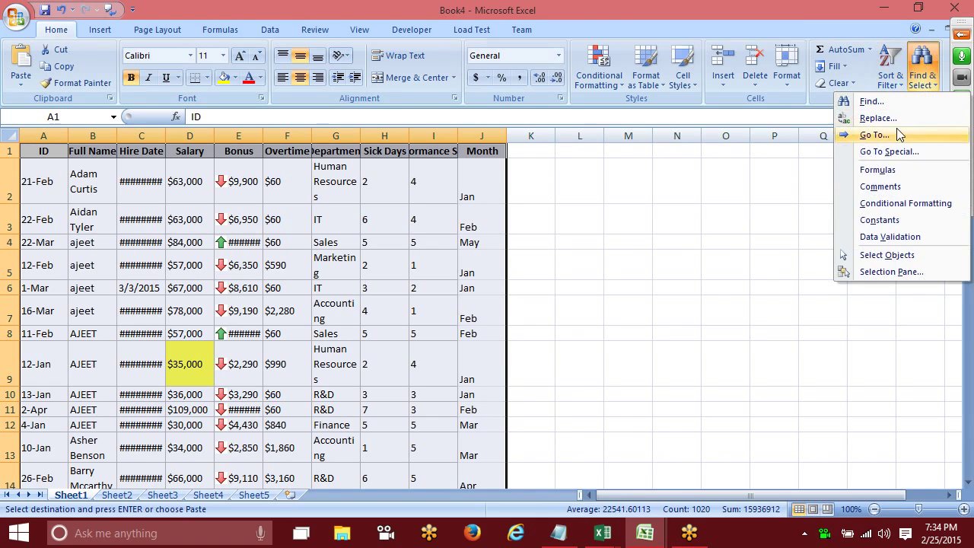
pyautogui.click(897, 152)
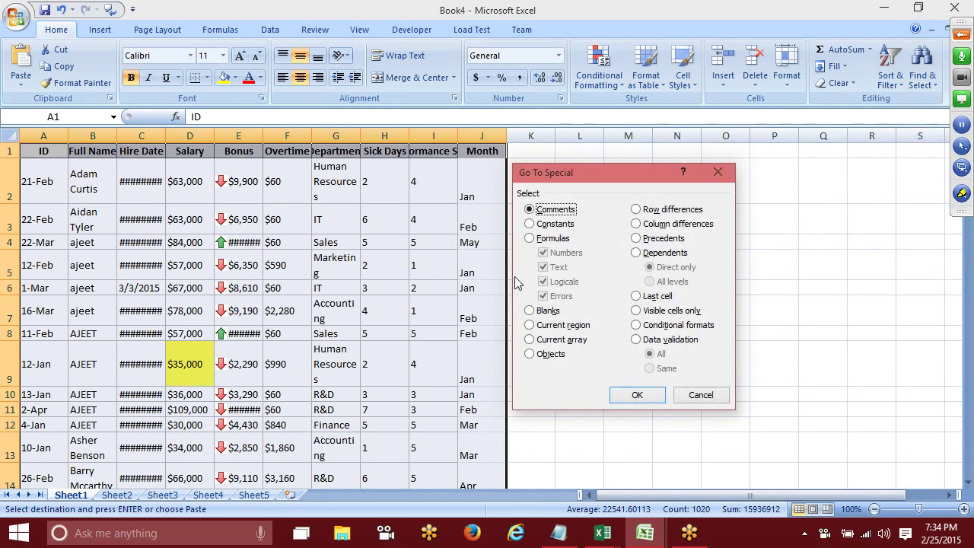
pyautogui.click(530, 238)
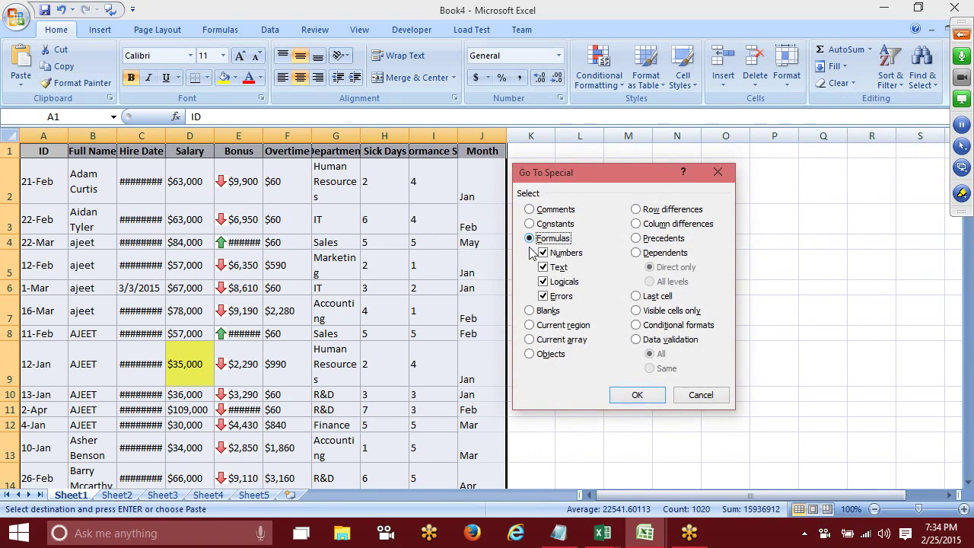
pyautogui.click(634, 396)
pyautogui.scroll(-5, 631, 394)
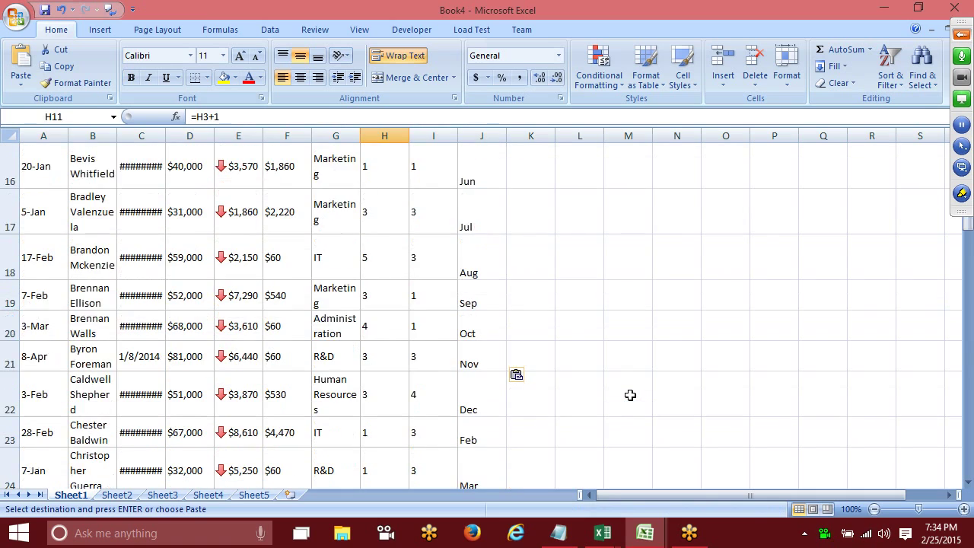
pyautogui.scroll(4, 601, 373)
pyautogui.click(377, 231)
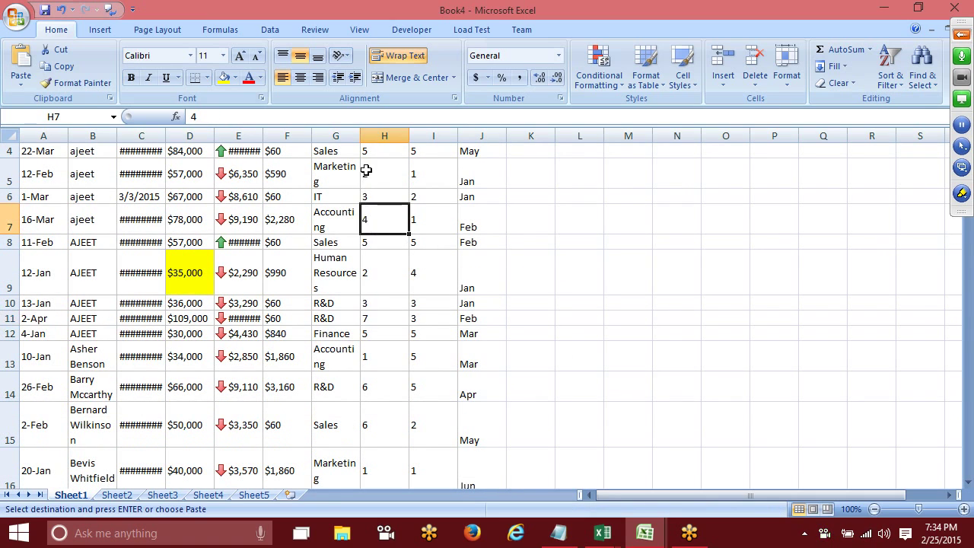
pyautogui.click(367, 171)
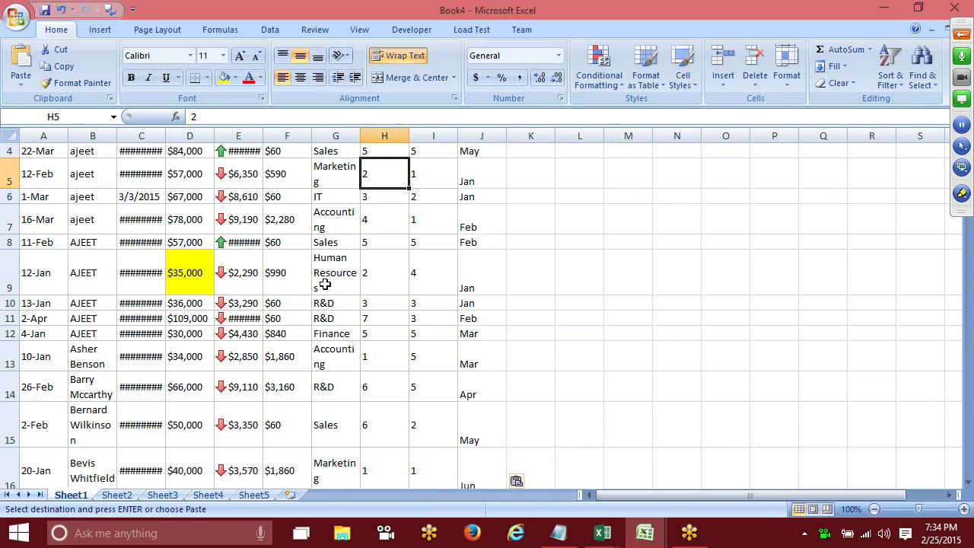
# Step: Reselect the whole table from A1 through column J and row 102
pyautogui.hotkey('ctrl', 'Home')
pyautogui.hotkey('ctrl', 'shift', 'Right')
pyautogui.hotkey('ctrl', 'shift', 'Down')
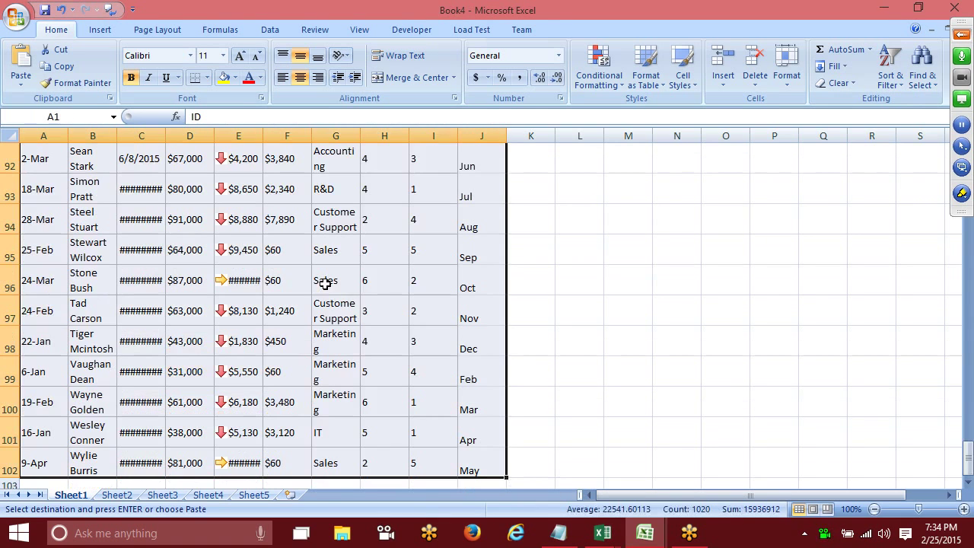
# Step: In Book1, add Sheet2 and paste the employee table there as values
pyautogui.click(602, 532)
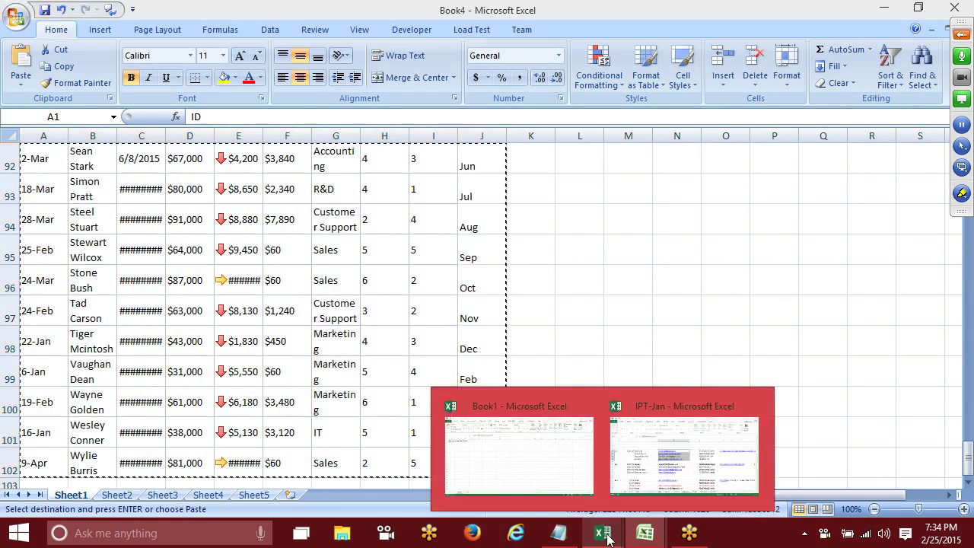
pyautogui.click(567, 489)
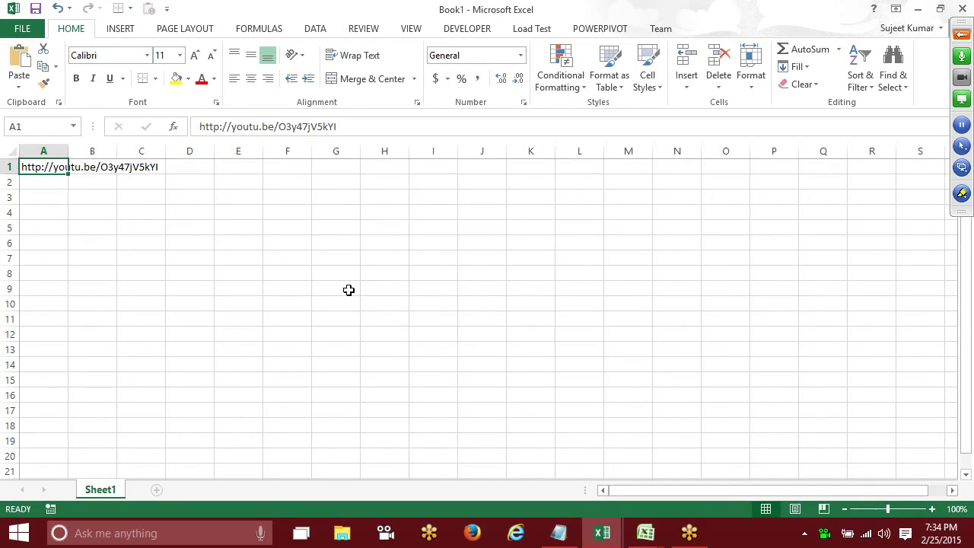
pyautogui.click(157, 490)
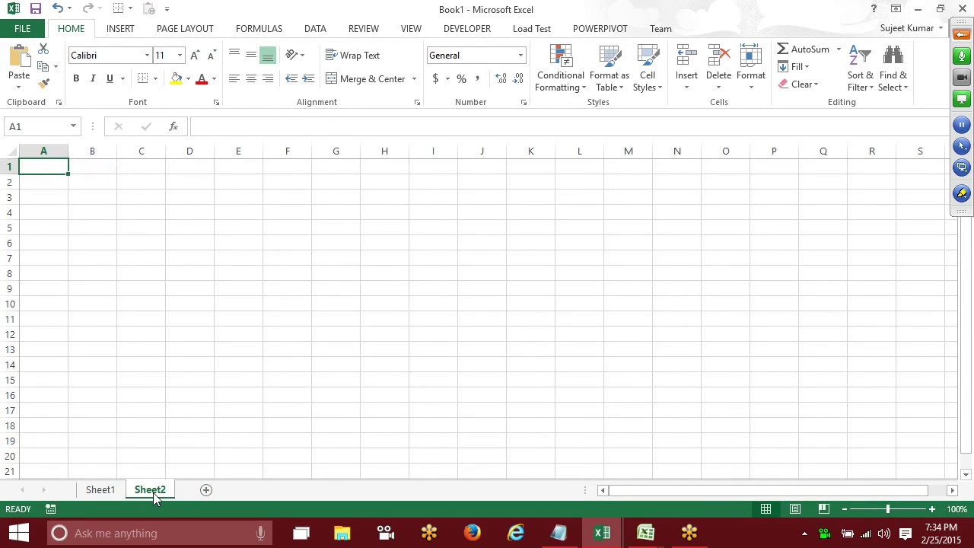
pyautogui.hotkey('ctrl', 'v')
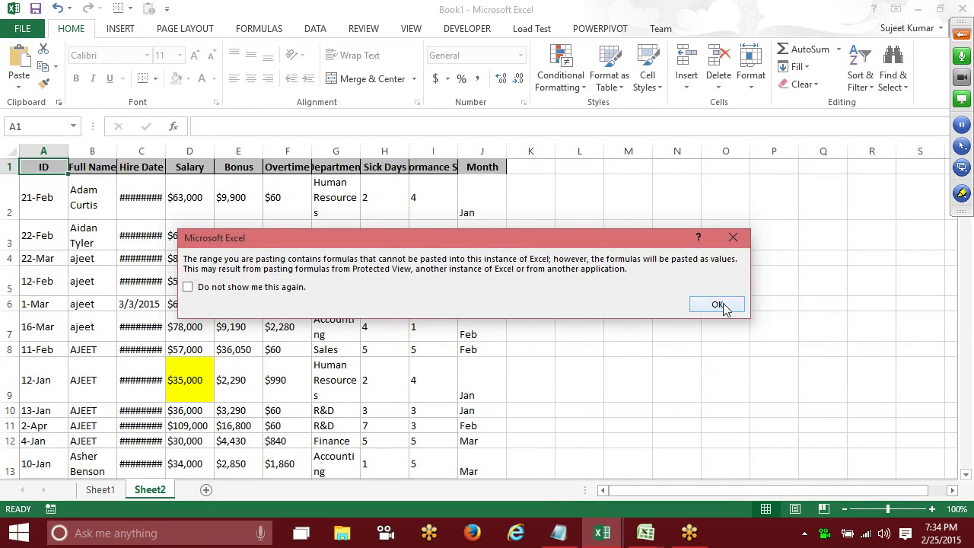
pyautogui.click(717, 304)
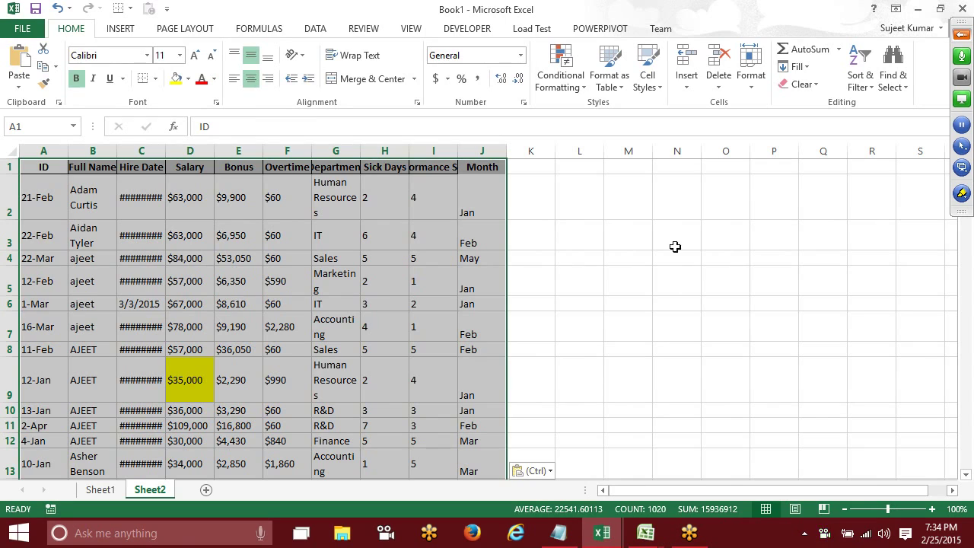
# Step: Replace Sick Days cell H11 with a formula referencing H9
pyautogui.click(372, 307)
pyautogui.click(385, 347)
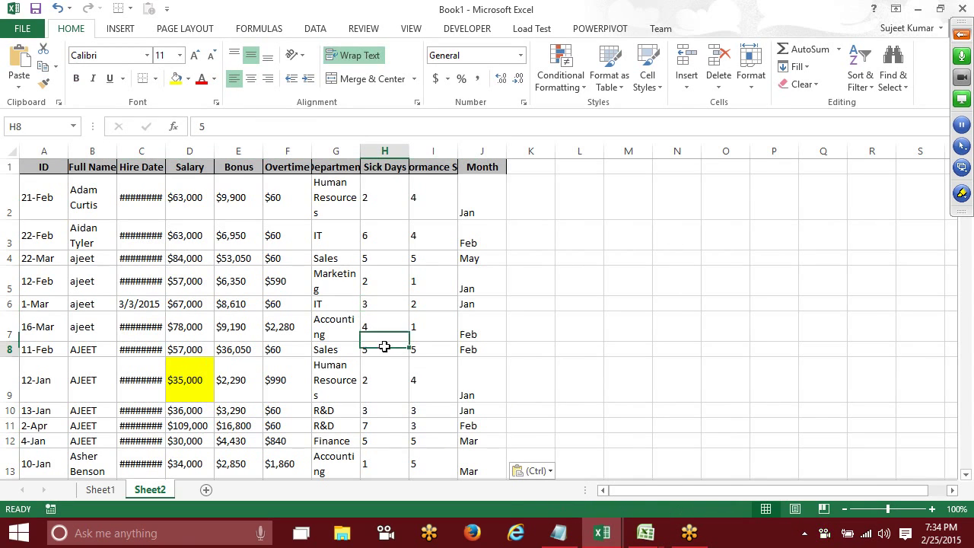
pyautogui.click(386, 386)
pyautogui.click(386, 426)
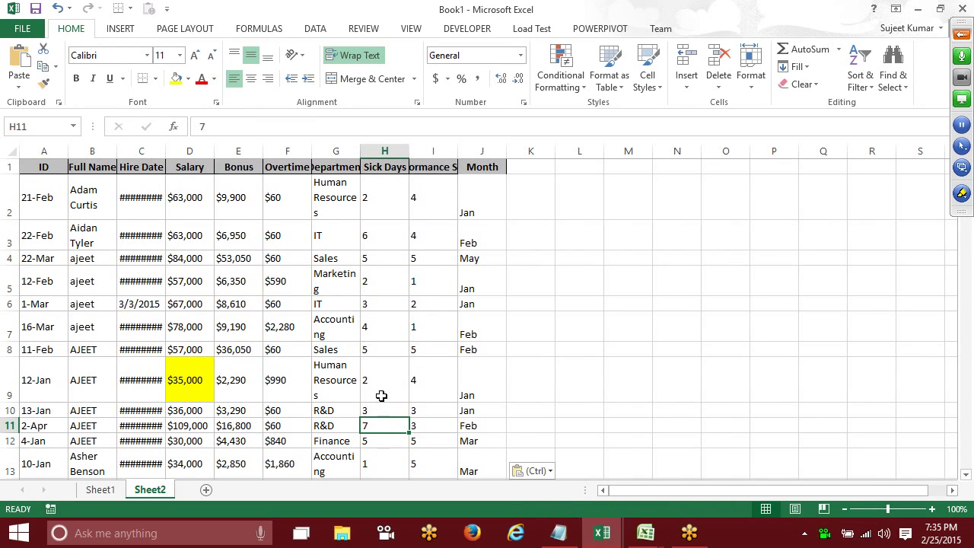
pyautogui.write('=')
pyautogui.press('Up')
pyautogui.press('Up')
pyautogui.press('Return')
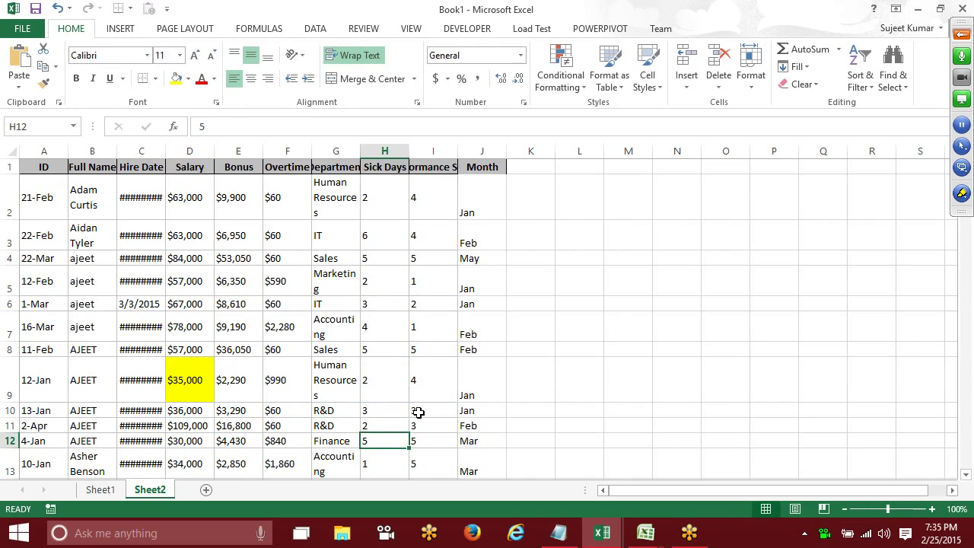
# Step: Make H14 a formula referencing H11 and H15 a formula referencing I15
pyautogui.press('Down')
pyautogui.press('Down')
pyautogui.write('=+')
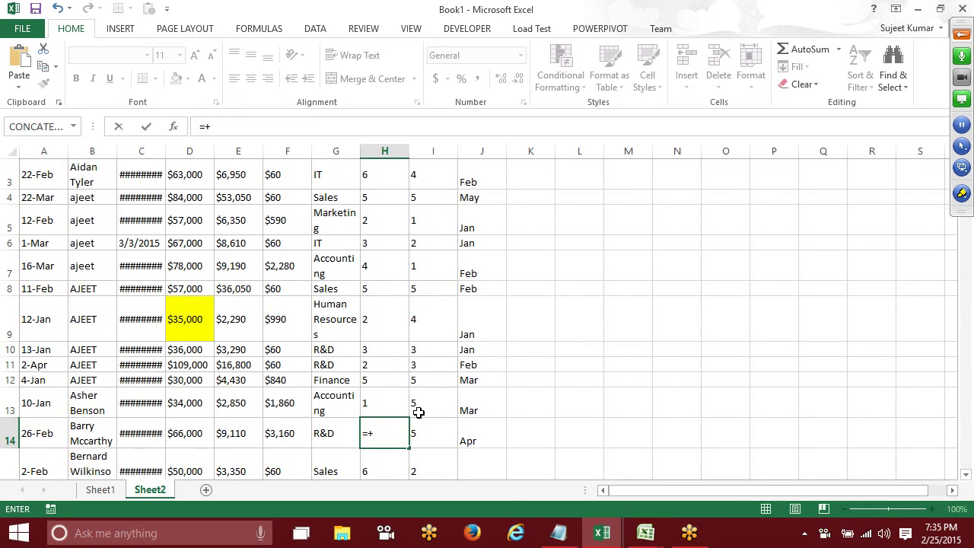
pyautogui.press('Up')
pyautogui.press('Up')
pyautogui.press('Up')
pyautogui.press('Return')
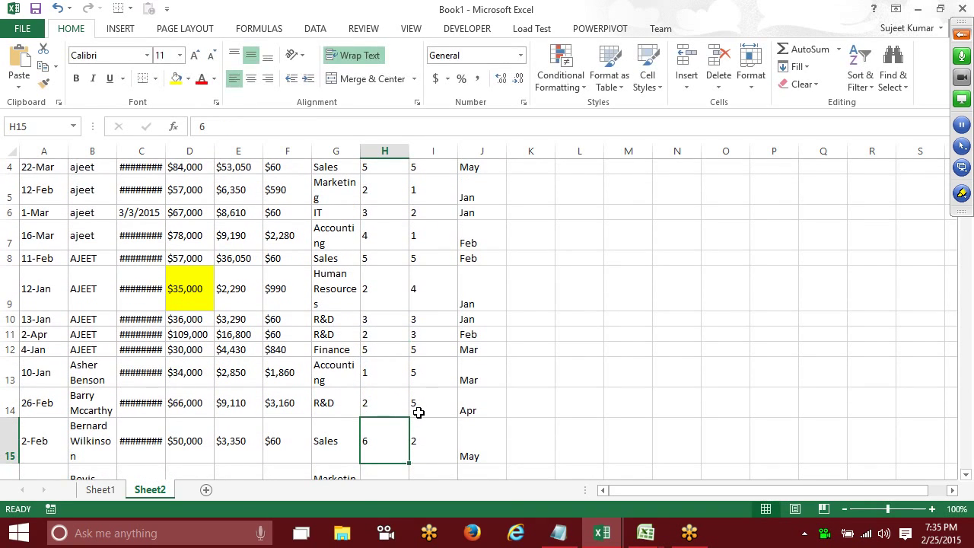
pyautogui.write('=')
pyautogui.press('Right')
pyautogui.press('Return')
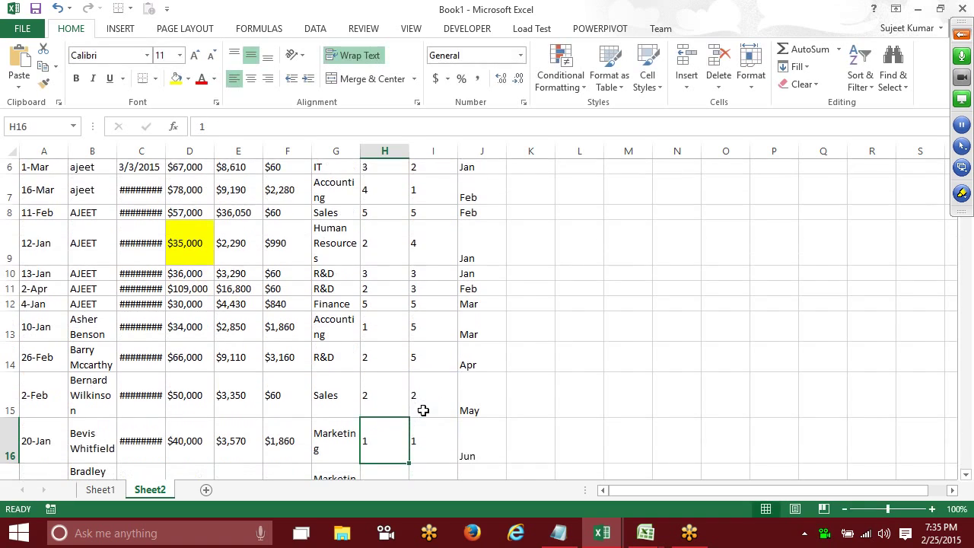
pyautogui.scroll(2, 423, 410)
# Step: Select all formula cells on Sheet2 via Go To Special > Formulas
pyautogui.hotkey('ctrl', 'h')
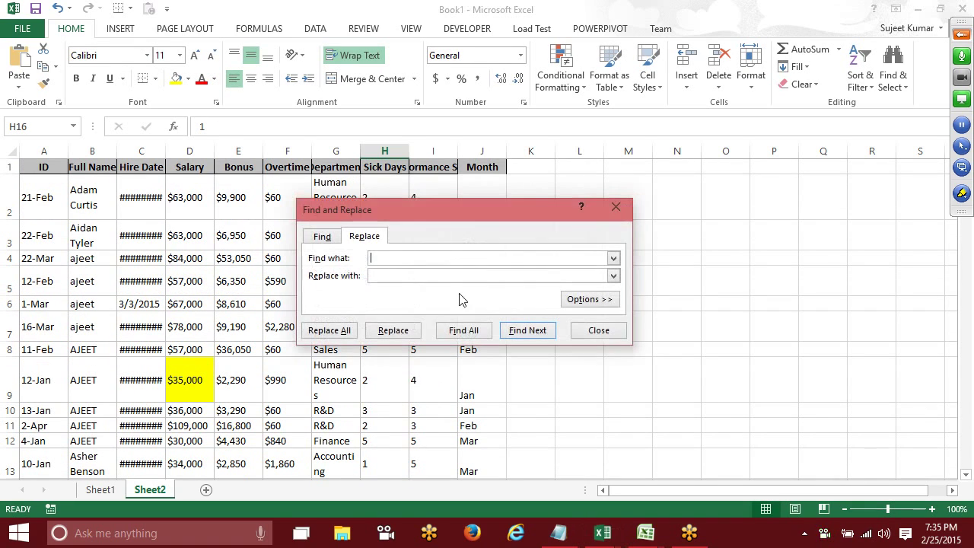
pyautogui.press('Escape')
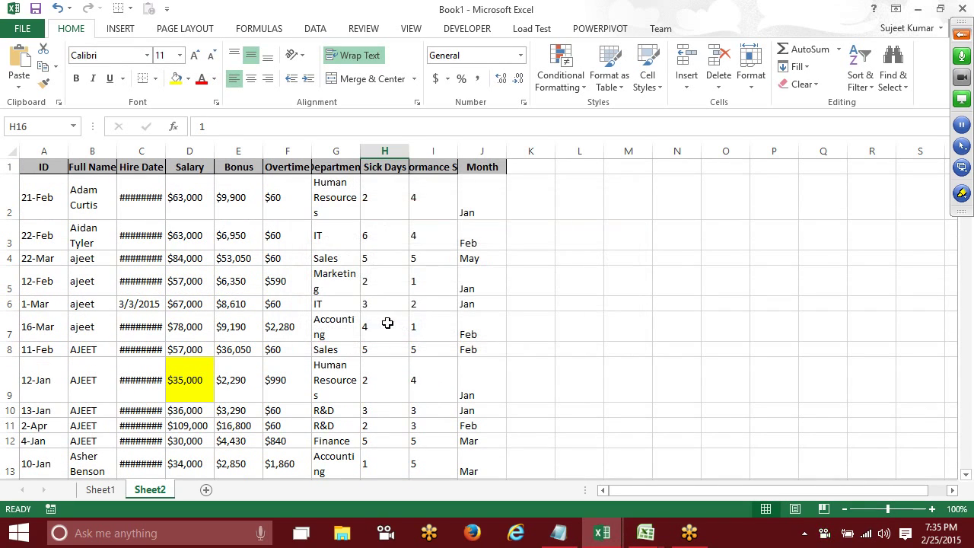
pyautogui.hotkey('ctrl', 'g')
pyautogui.click(387, 328)
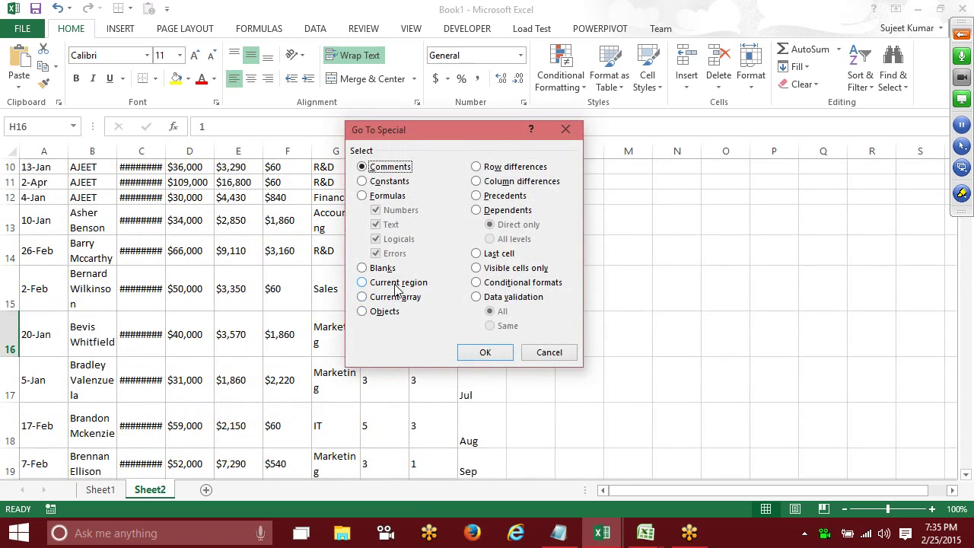
pyautogui.click(382, 199)
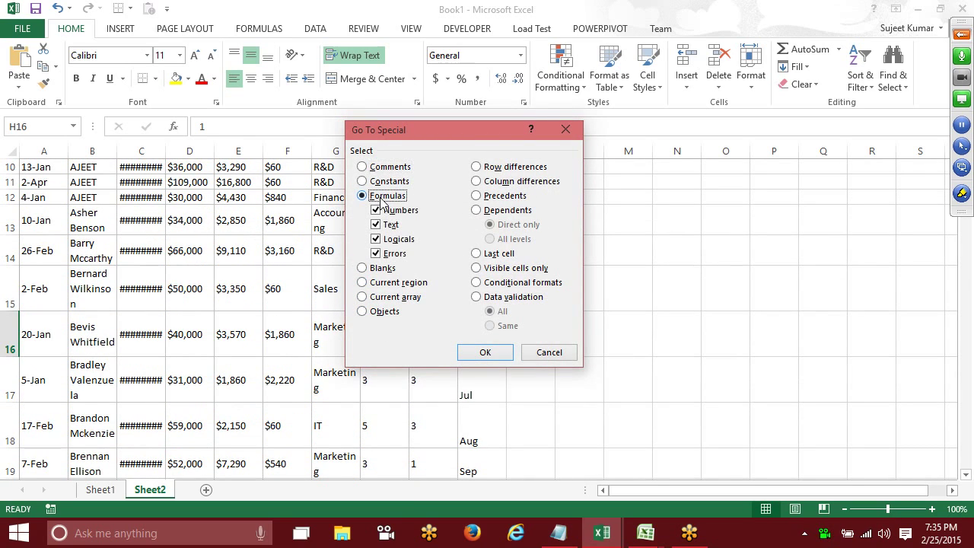
pyautogui.click(483, 351)
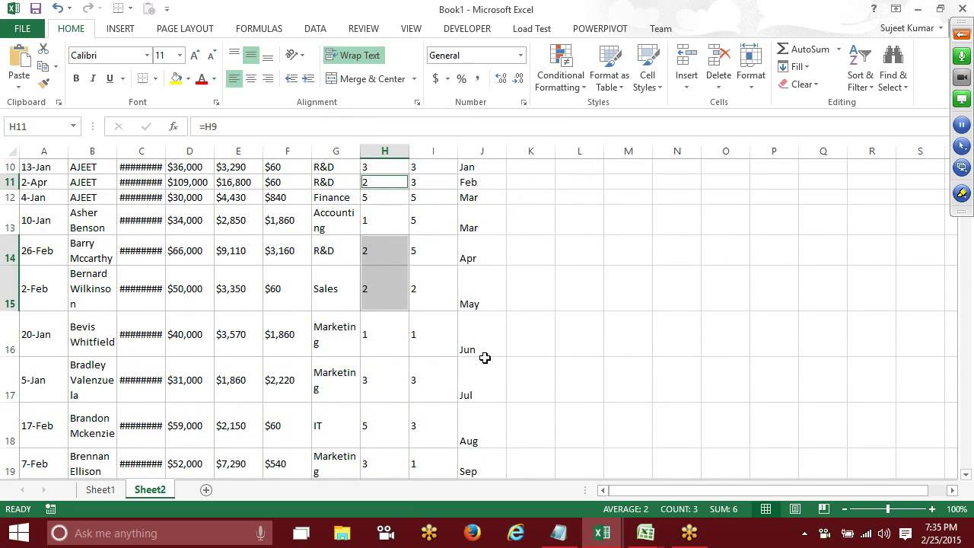
pyautogui.scroll(1, 484, 357)
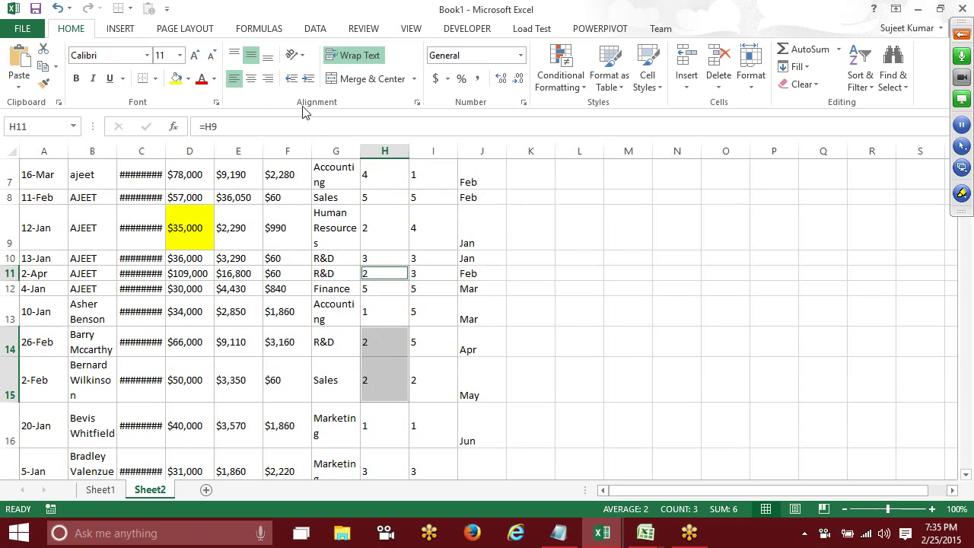
# Step: Fill the selected formula cells H11, H14 and H15 with yellow
pyautogui.click(175, 79)
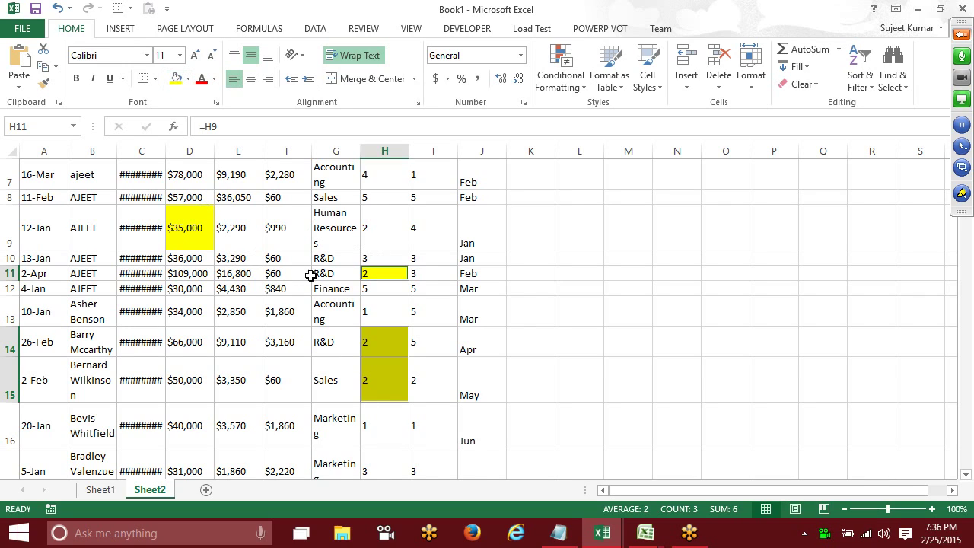
pyautogui.click(805, 84)
pyautogui.press('Escape')
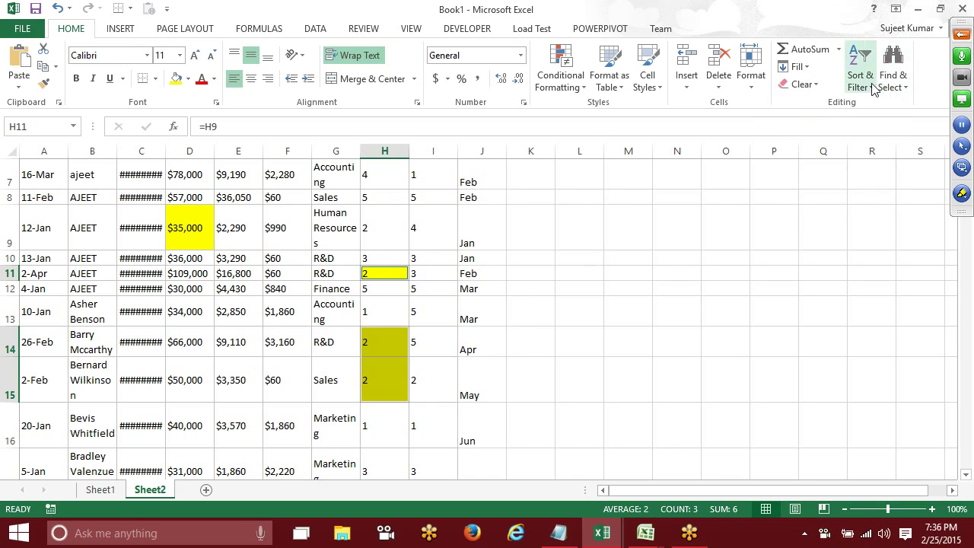
# Step: Dismiss the sort options and return to cell A1
pyautogui.click(870, 88)
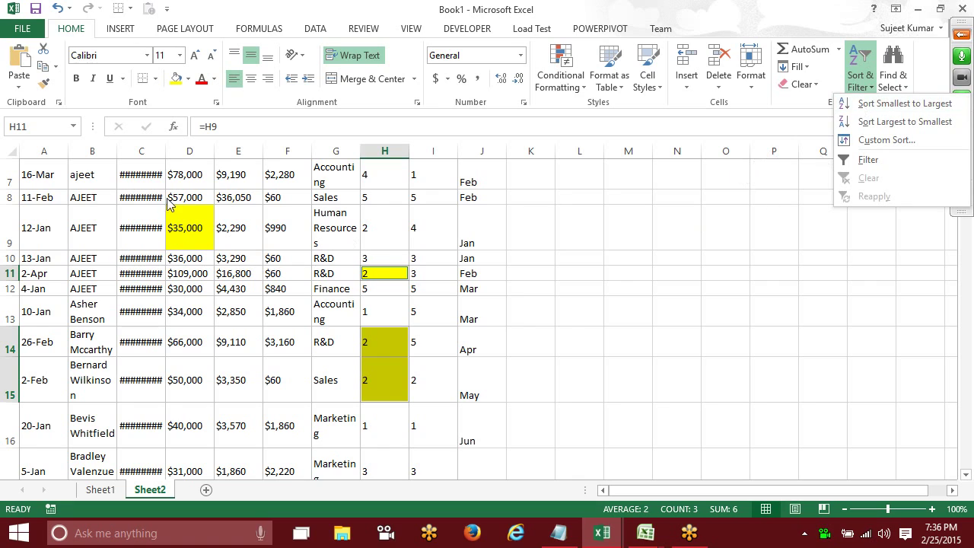
pyautogui.click(23, 167)
pyautogui.click(25, 168)
pyautogui.hotkey('ctrl', 'Home')
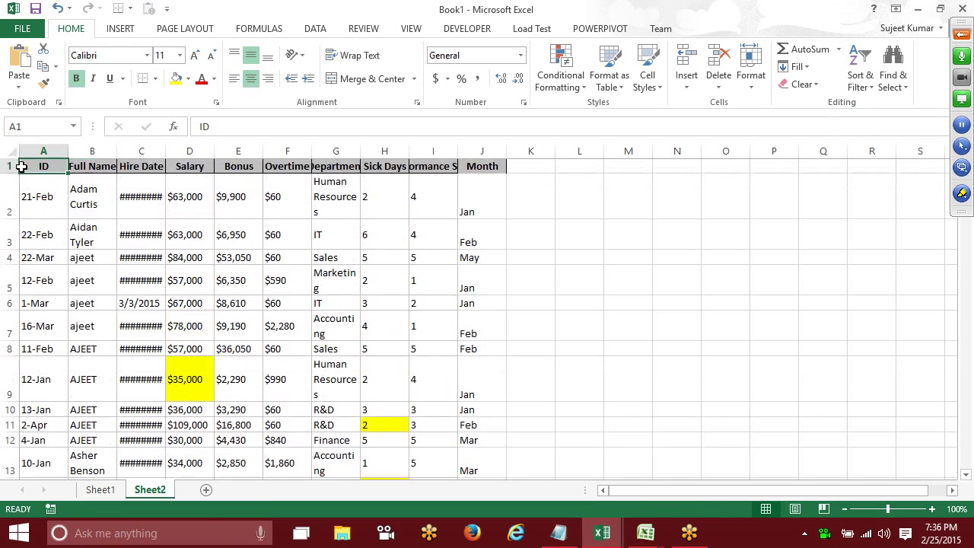
pyautogui.click(120, 30)
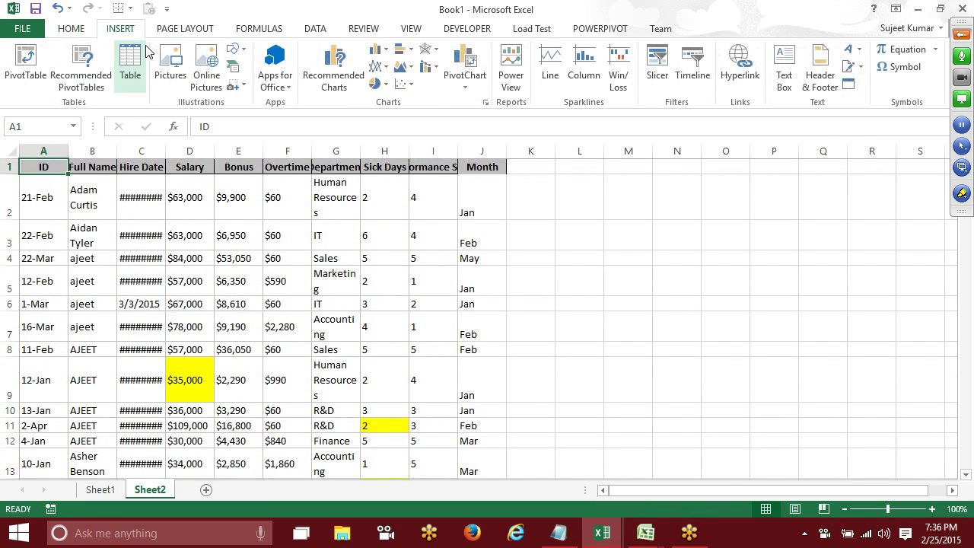
# Step: Close all Excel 2007 windows, discarding Book4, Data2 and the clipboard contents
pyautogui.click(645, 533)
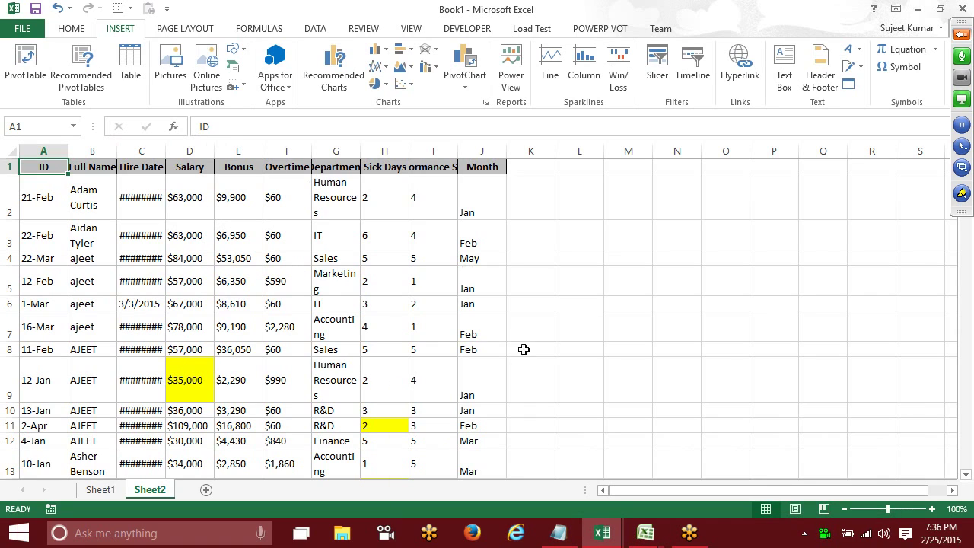
pyautogui.rightClick(645, 535)
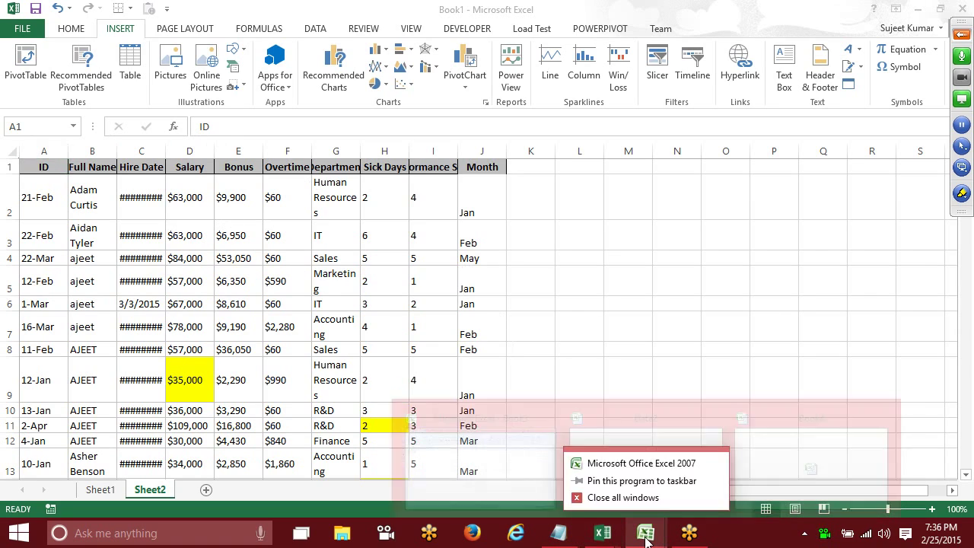
pyautogui.click(643, 493)
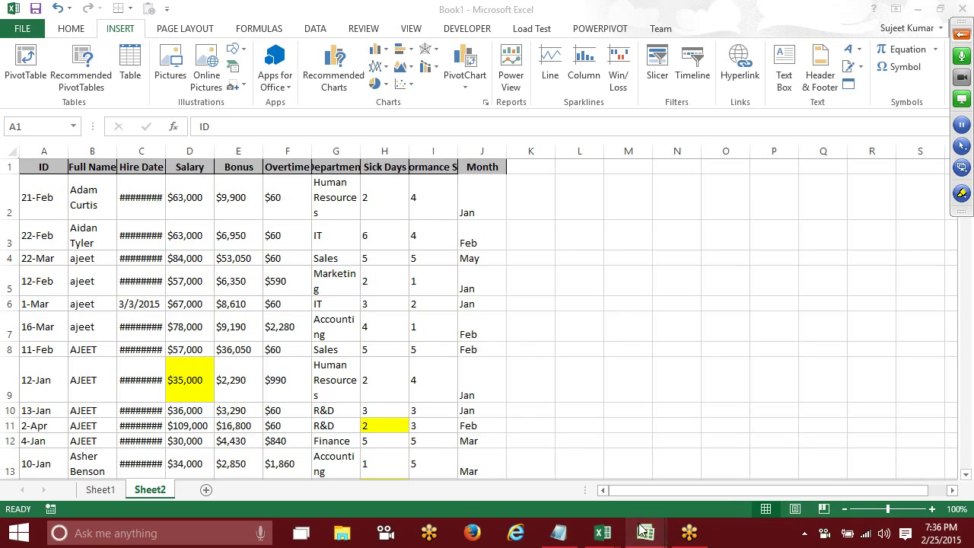
pyautogui.moveTo(643, 530)
pyautogui.click(597, 466)
pyautogui.click(491, 304)
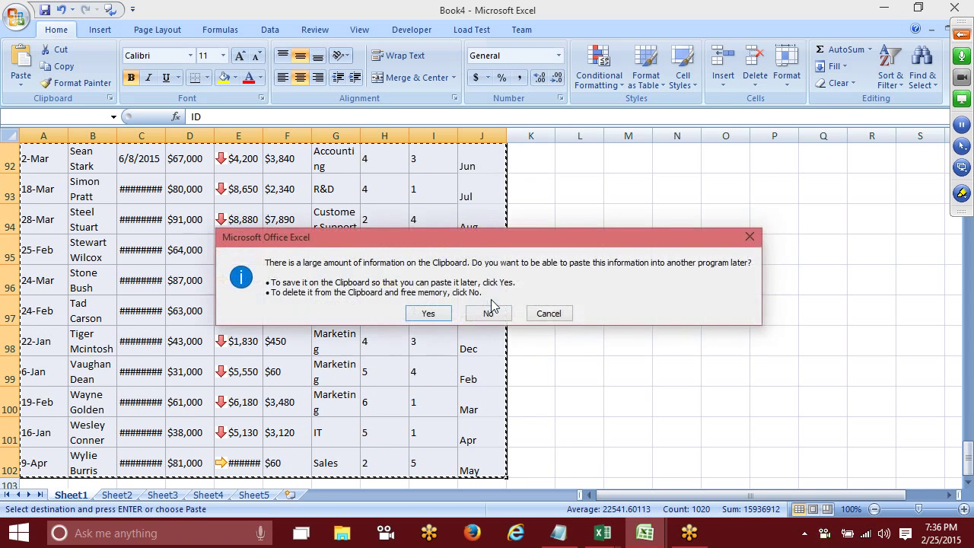
pyautogui.click(491, 313)
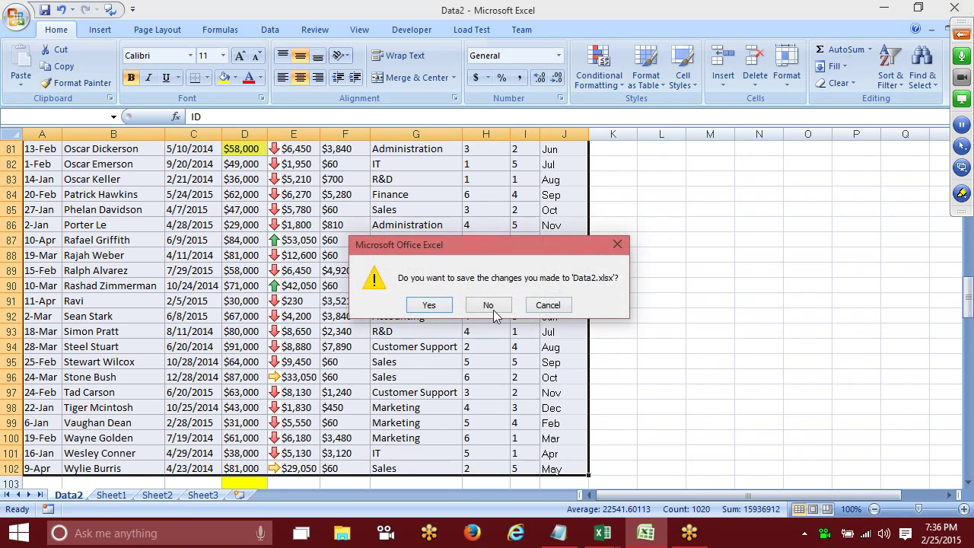
pyautogui.click(491, 307)
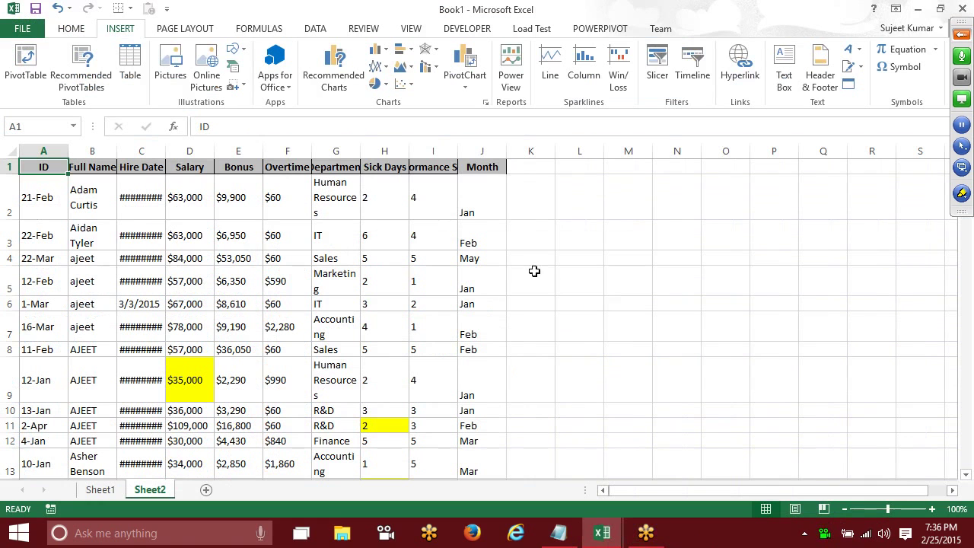
# Step: Launch Excel 2007, reopen Data2 from Recent Documents and select A1 on the Data2 sheet
pyautogui.click(19, 538)
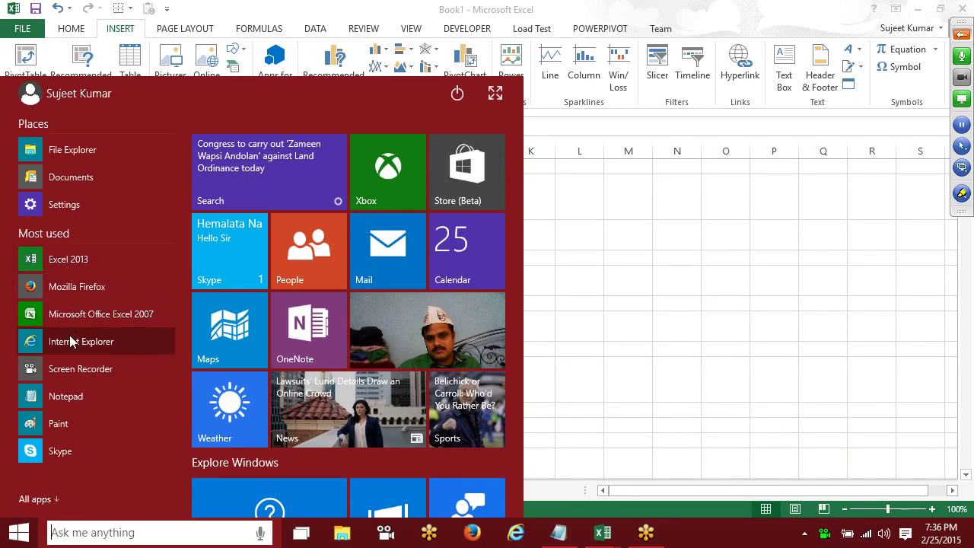
pyautogui.click(71, 321)
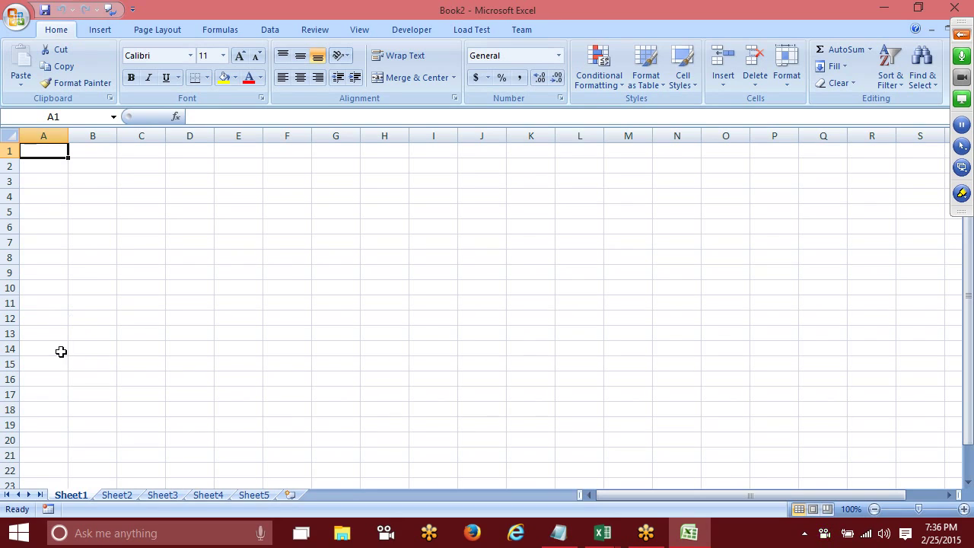
pyautogui.click(23, 19)
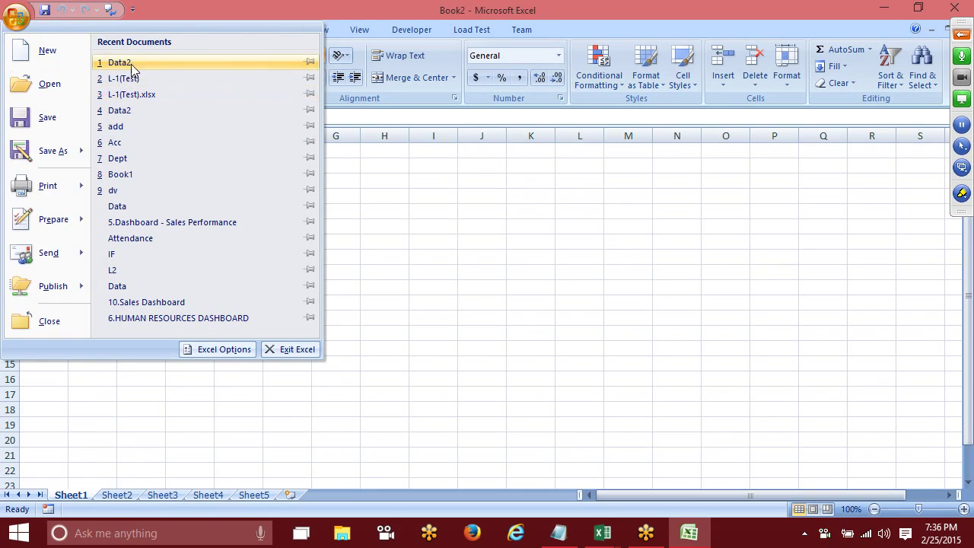
pyautogui.click(119, 62)
pyautogui.click(69, 494)
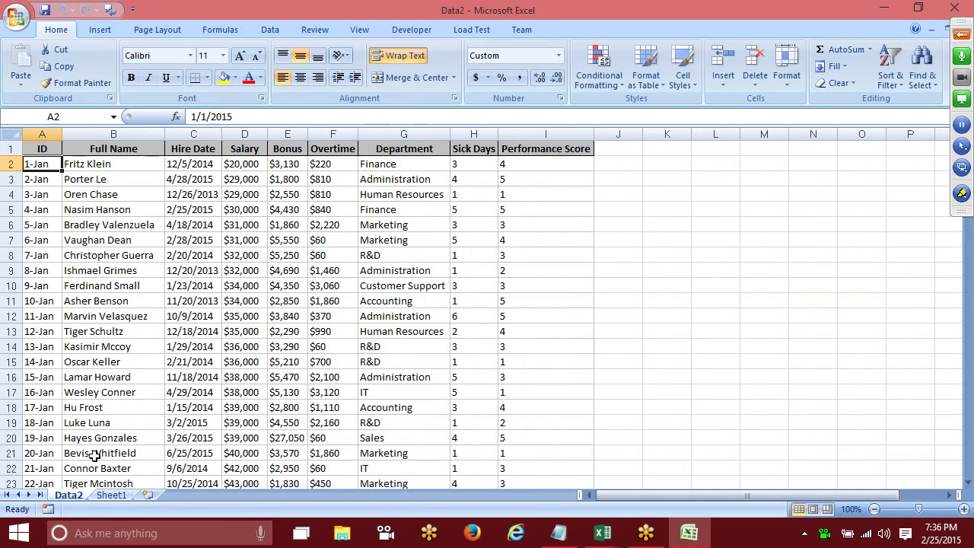
pyautogui.click(59, 147)
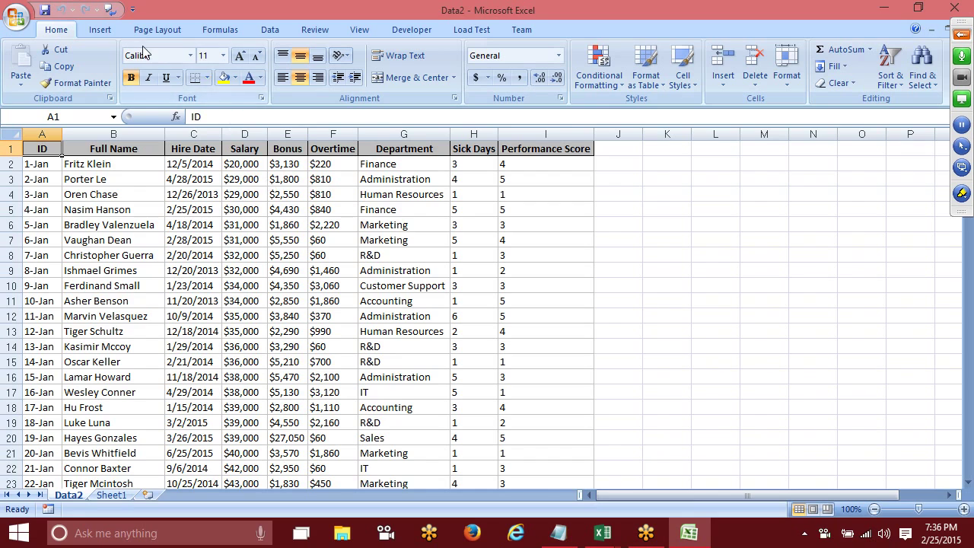
# Step: Insert a PivotTable on a new sheet with Department and Full Name rows and Sum of Salary
pyautogui.click(101, 30)
pyautogui.click(37, 83)
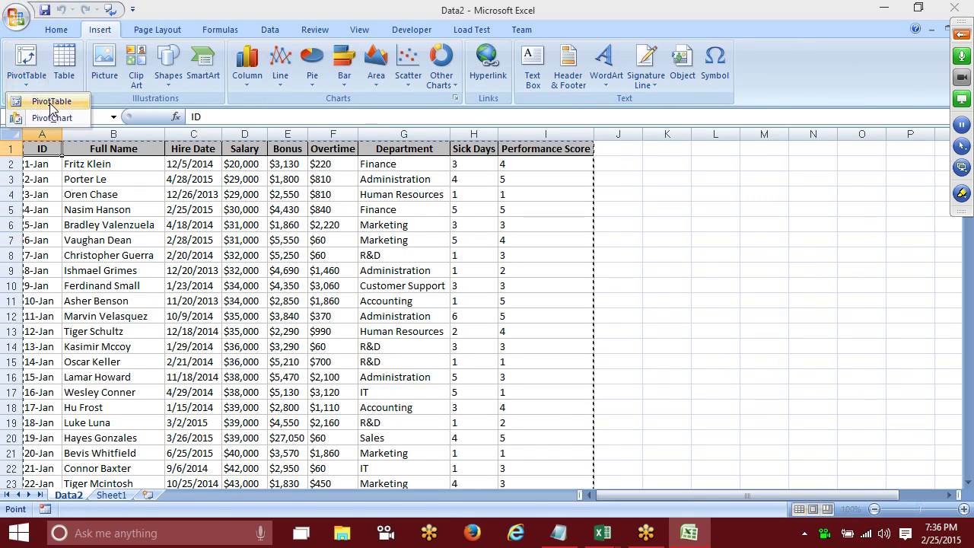
pyautogui.click(47, 101)
pyautogui.press('Return')
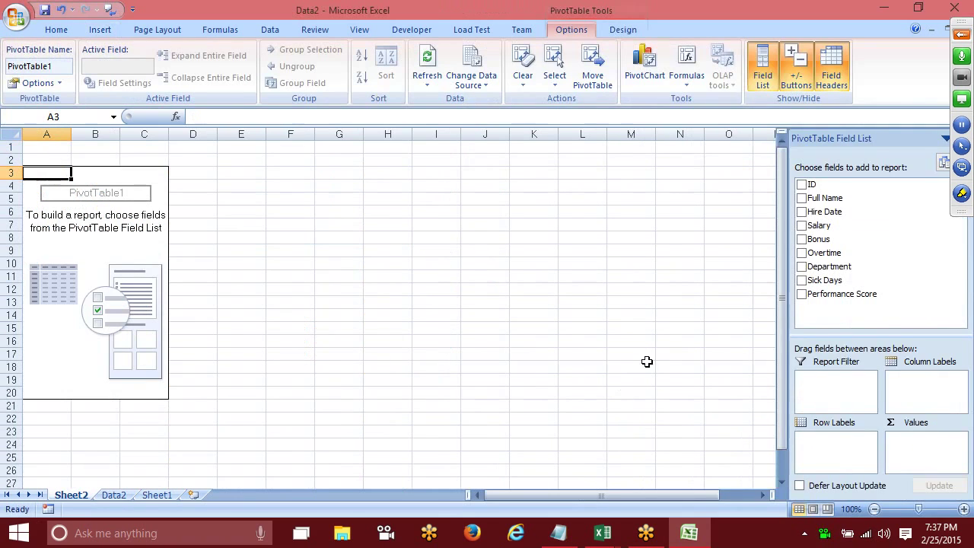
pyautogui.moveTo(837, 266); pyautogui.dragTo(824, 445)
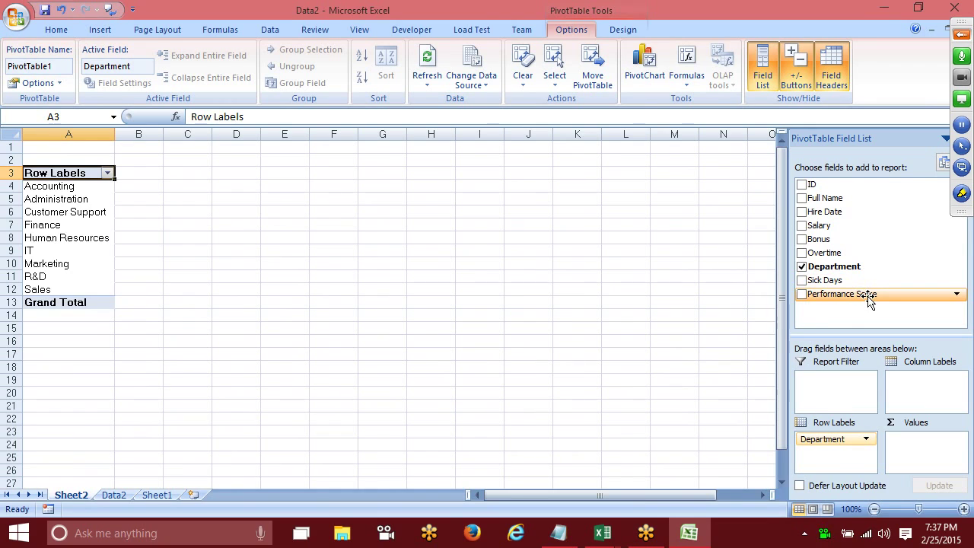
pyautogui.moveTo(829, 198); pyautogui.dragTo(864, 467)
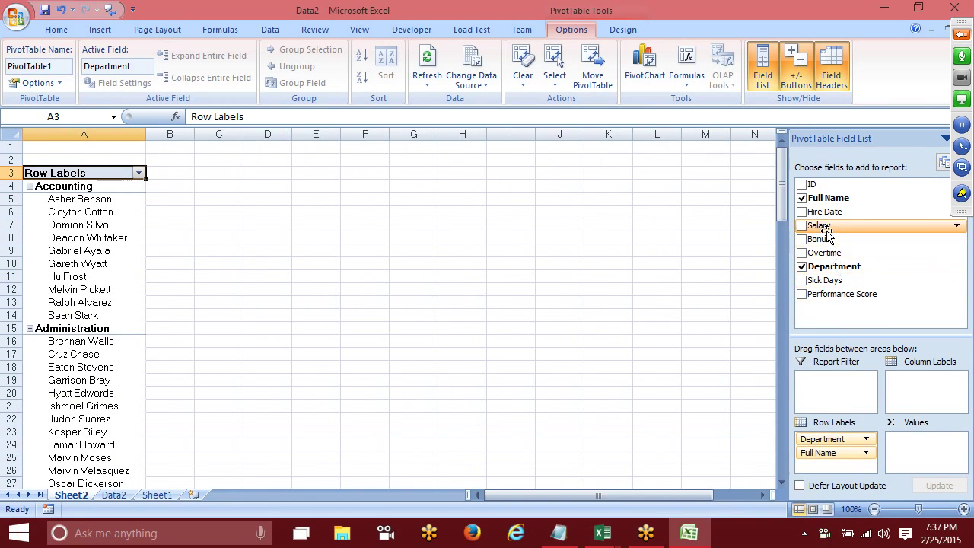
pyautogui.moveTo(820, 225); pyautogui.dragTo(941, 452)
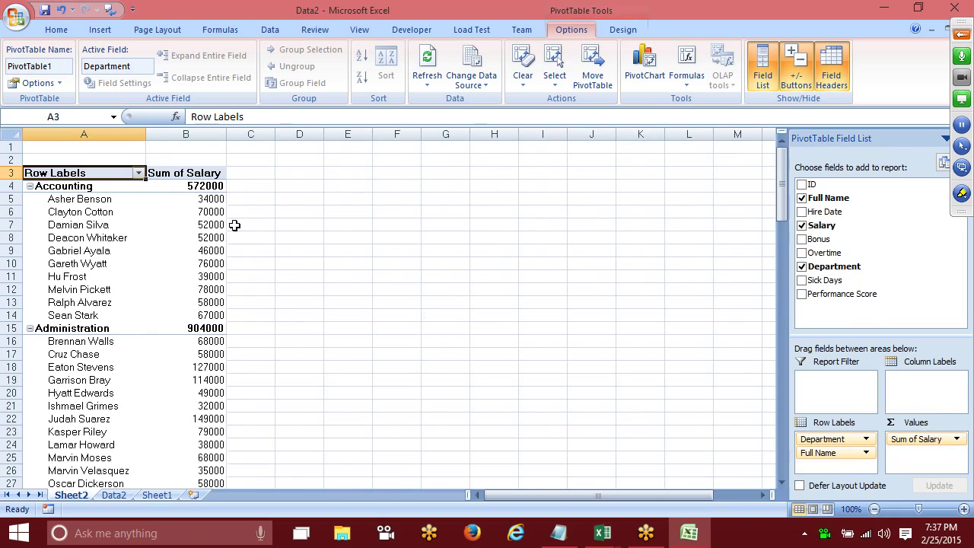
# Step: Switch the PivotTable to the classic PivotTable layout
pyautogui.rightClick(106, 189)
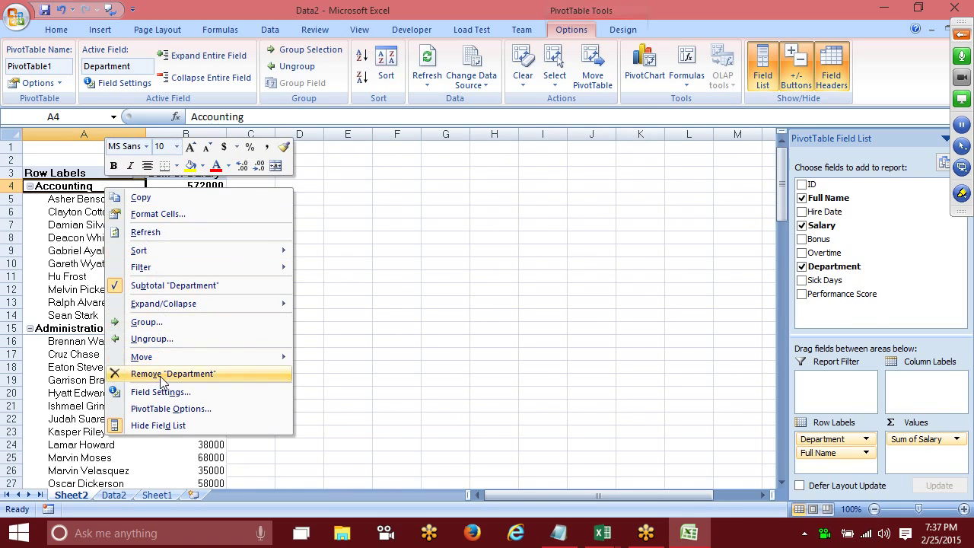
pyautogui.click(167, 408)
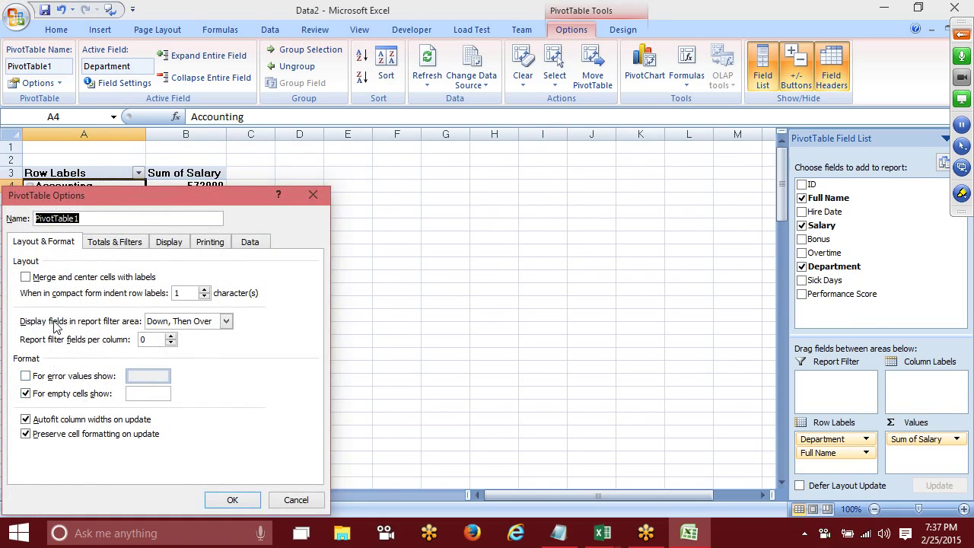
pyautogui.click(180, 244)
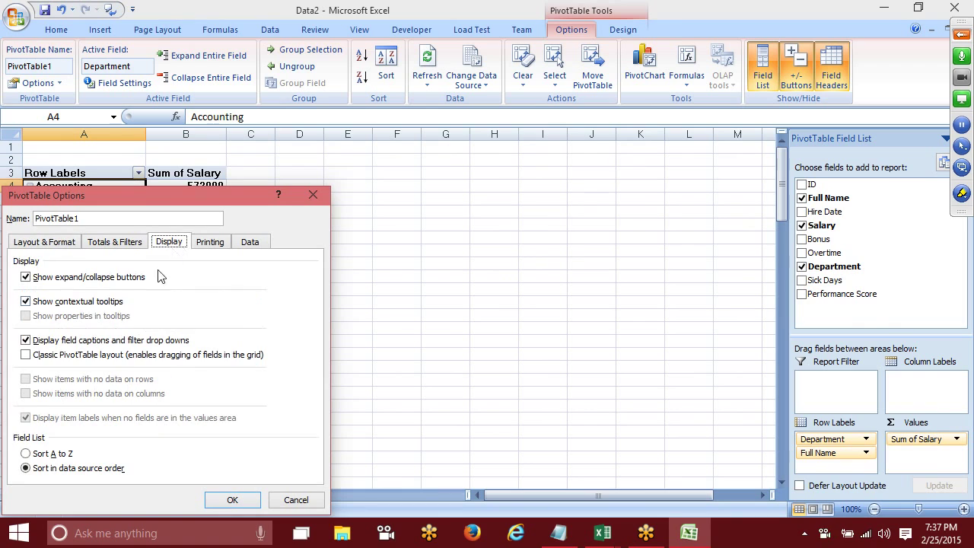
pyautogui.click(41, 355)
pyautogui.click(233, 500)
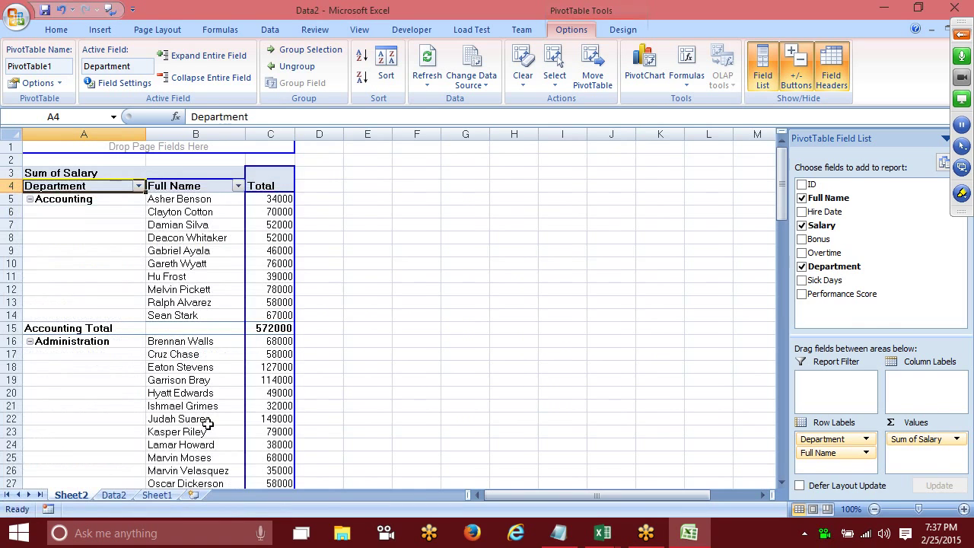
# Step: Turn off Department subtotals, then select and copy the entire PivotTable
pyautogui.click(121, 328)
pyautogui.rightClick(120, 329)
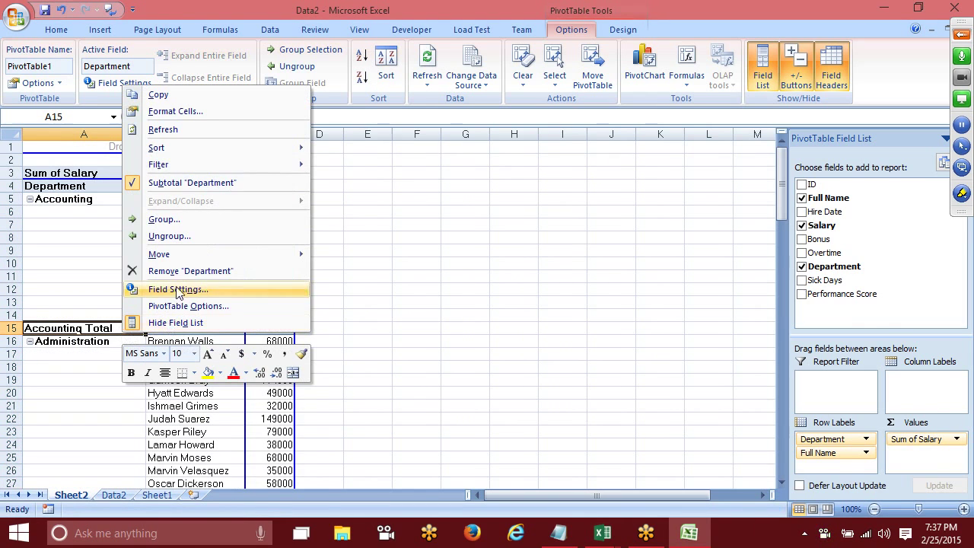
pyautogui.click(180, 183)
pyautogui.click(86, 187)
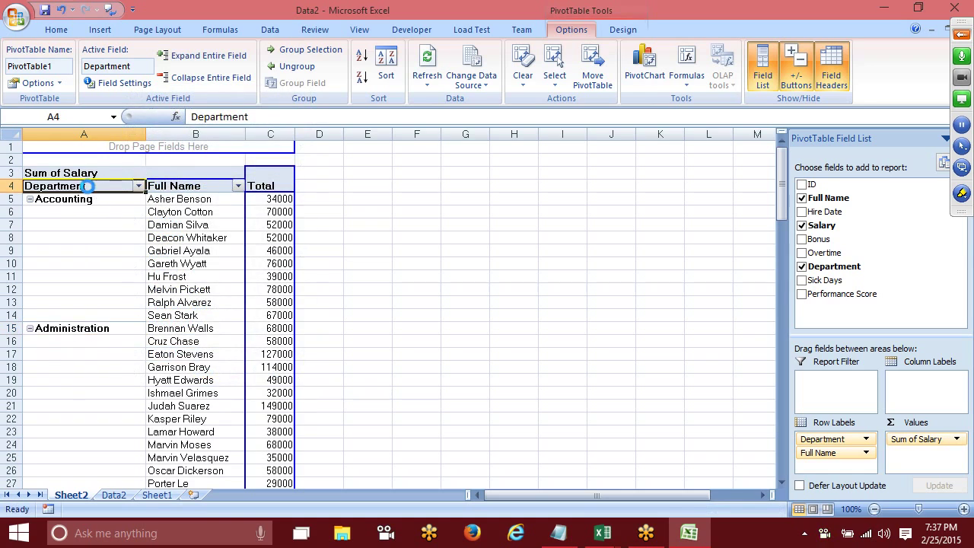
pyautogui.hotkey('ctrl', 'a')
pyautogui.hotkey('ctrl', 'c')
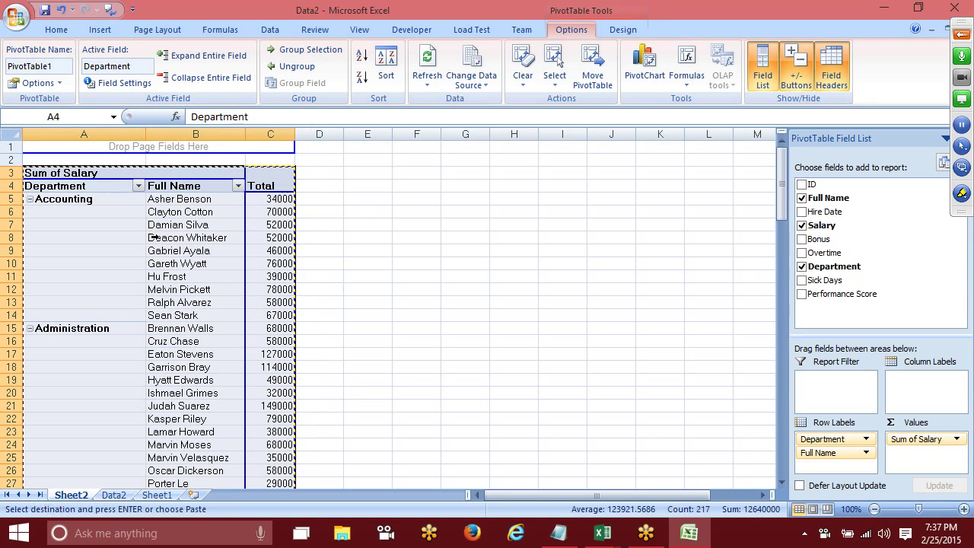
# Step: Add a new Sheet3 and paste the copied pivot data as plain values
pyautogui.click(165, 495)
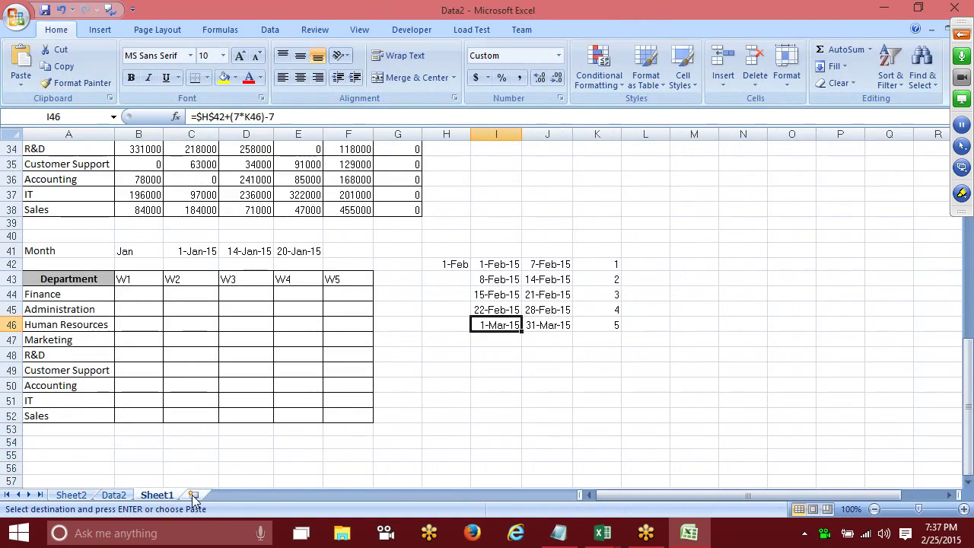
pyautogui.click(194, 495)
pyautogui.hotkey('ctrl', 'v')
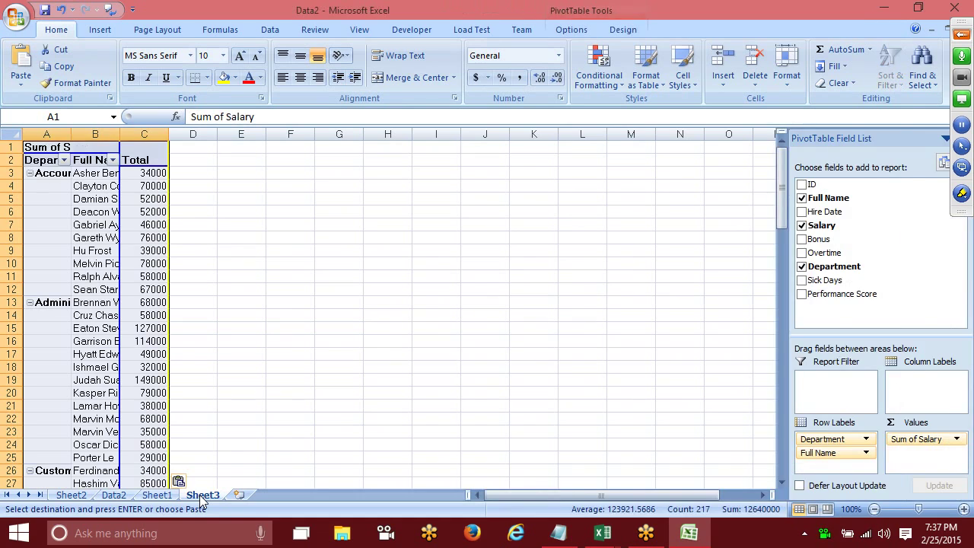
pyautogui.hotkey('ctrl', 'z')
pyautogui.click(20, 81)
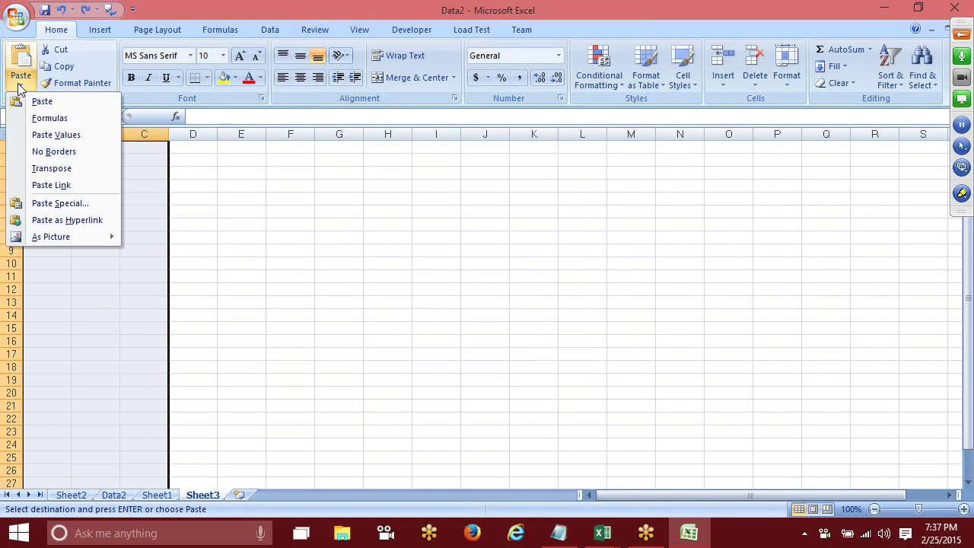
pyautogui.click(56, 134)
# Step: AutoFit columns A, B and C to fit their contents
pyautogui.click(99, 209)
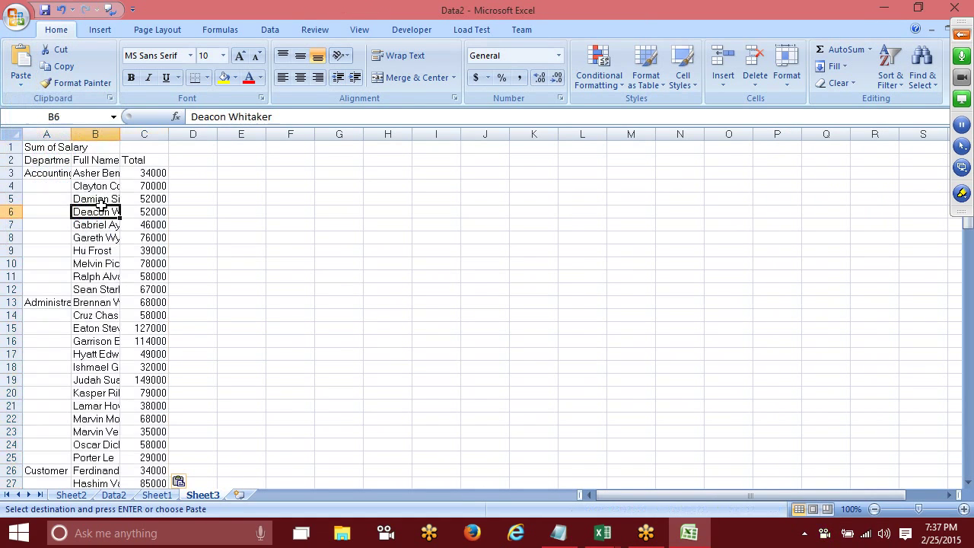
pyautogui.doubleClick(71, 134)
pyautogui.doubleClick(164, 134)
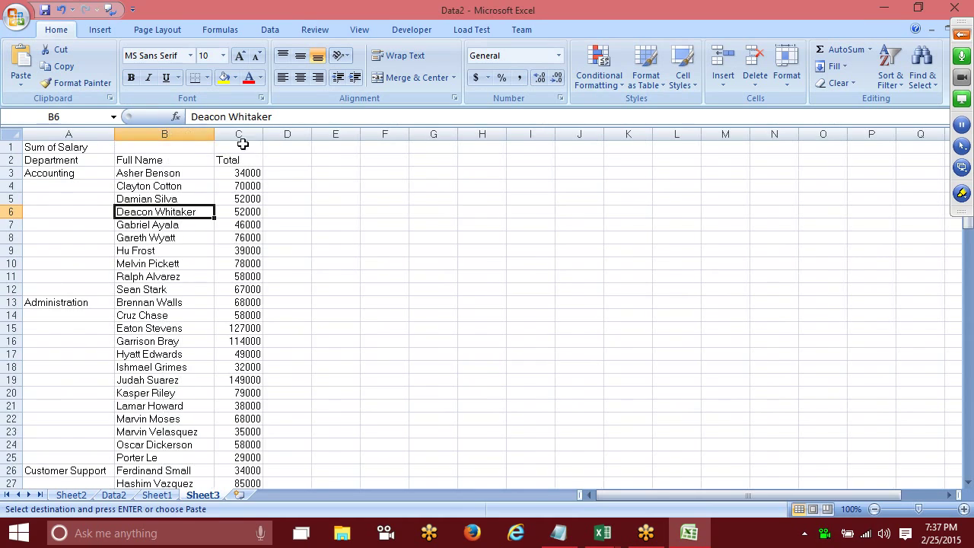
pyautogui.doubleClick(259, 135)
# Step: Try filling A3:A12 with Accounting, then undo it and clear the selection
pyautogui.moveTo(84, 173); pyautogui.dragTo(76, 287)
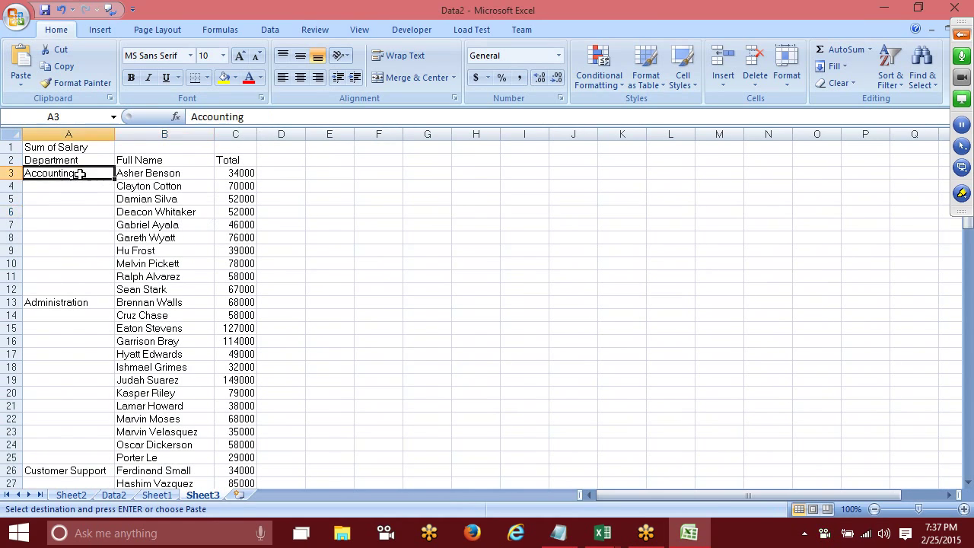
pyautogui.press('Return')
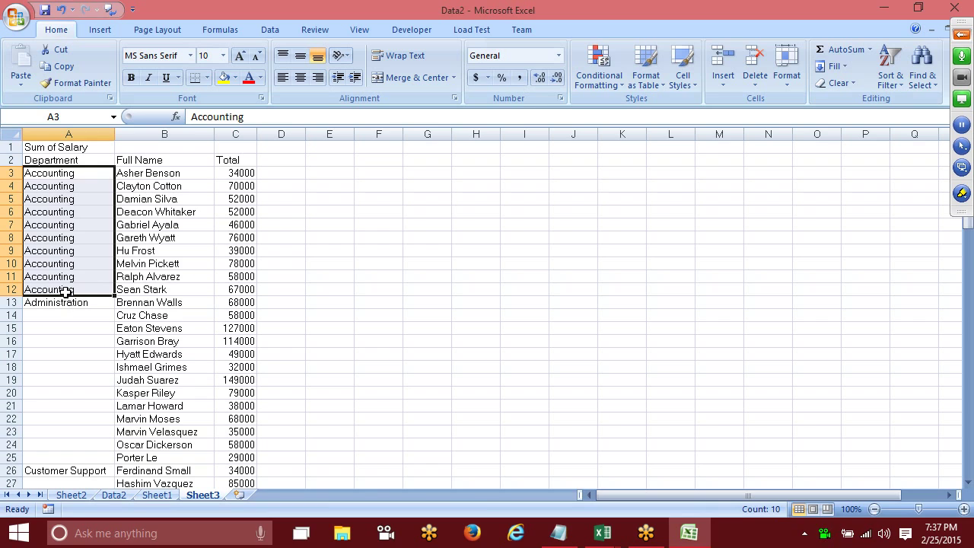
pyautogui.scroll(-3, 62, 320)
pyautogui.scroll(2, 62, 320)
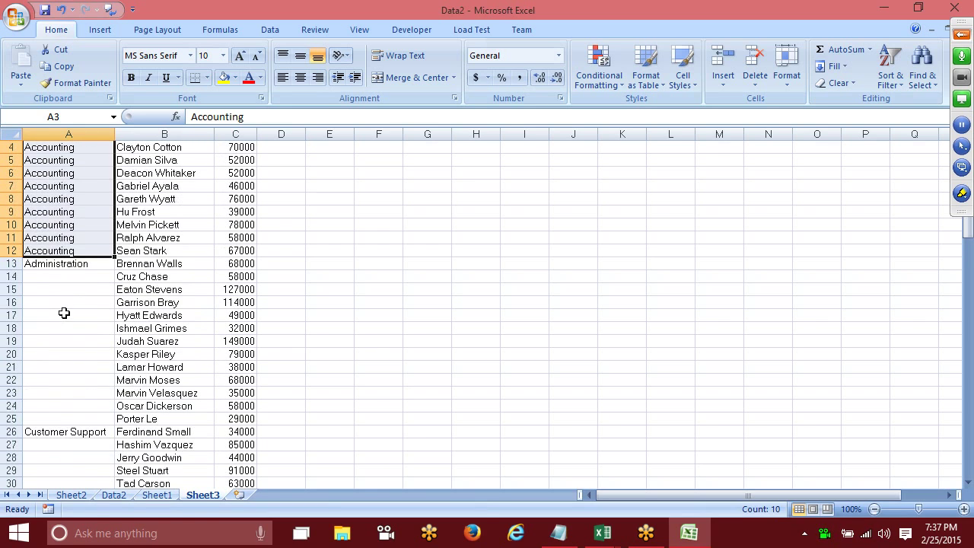
pyautogui.hotkey('ctrl', 'z')
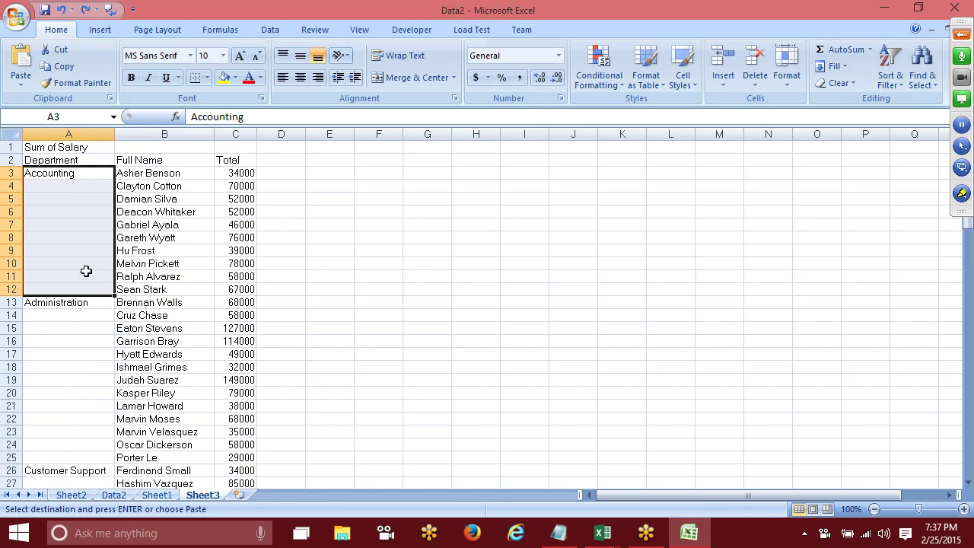
pyautogui.click(95, 198)
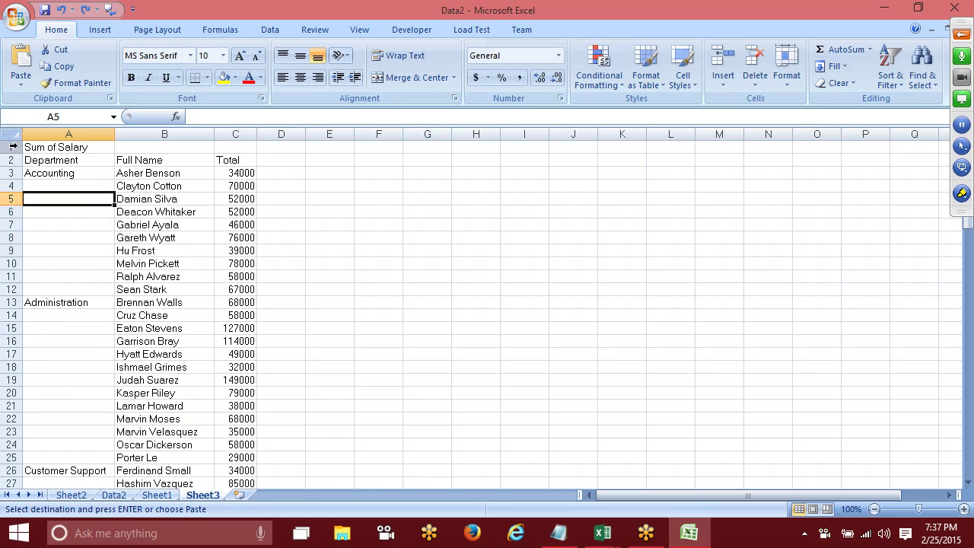
# Step: Delete the Sum of Salary row so the headers sit in row 1
pyautogui.click(16, 146)
pyautogui.rightClick(18, 147)
pyautogui.click(63, 242)
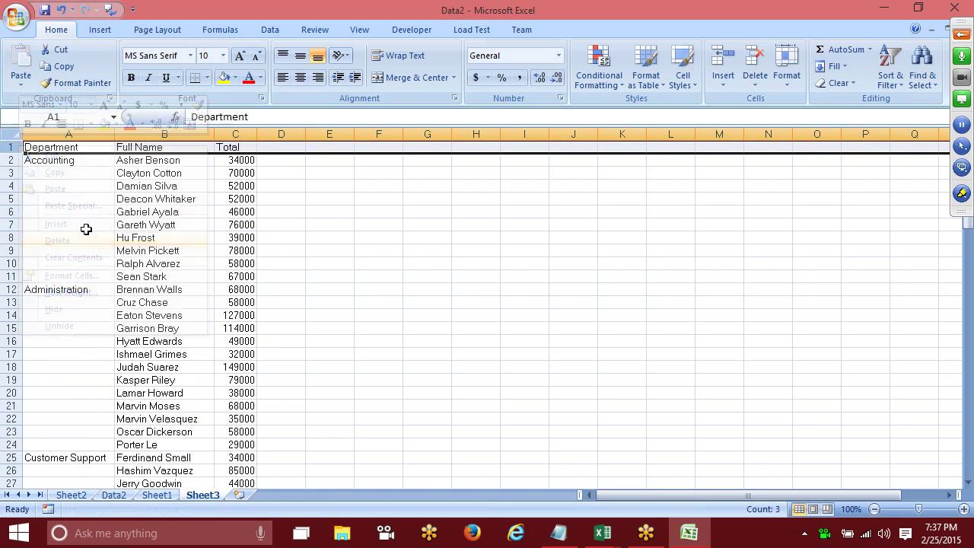
pyautogui.click(148, 199)
pyautogui.scroll(-6, 148, 209)
pyautogui.scroll(6, 147, 212)
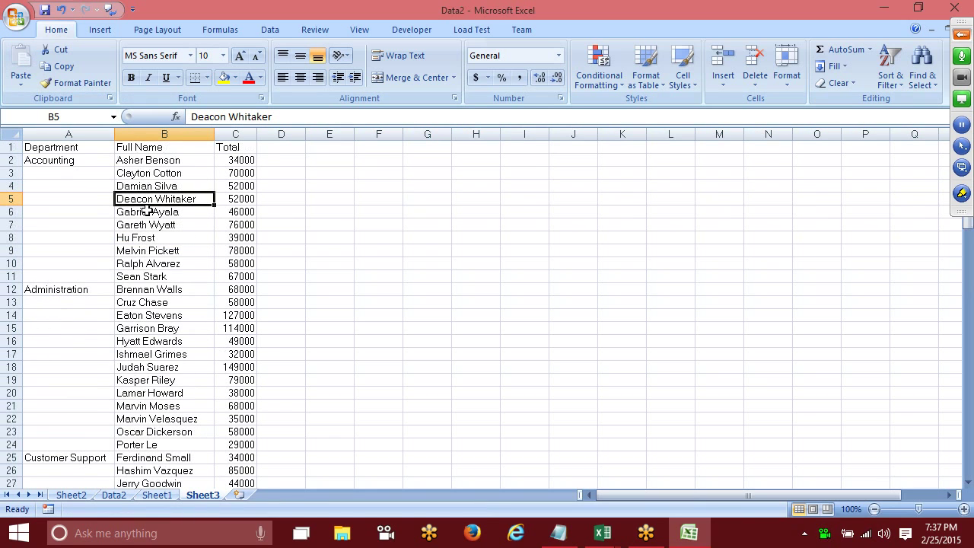
# Step: Select the blank Department cells in column A using Go To Special > Blanks
pyautogui.press('F5')
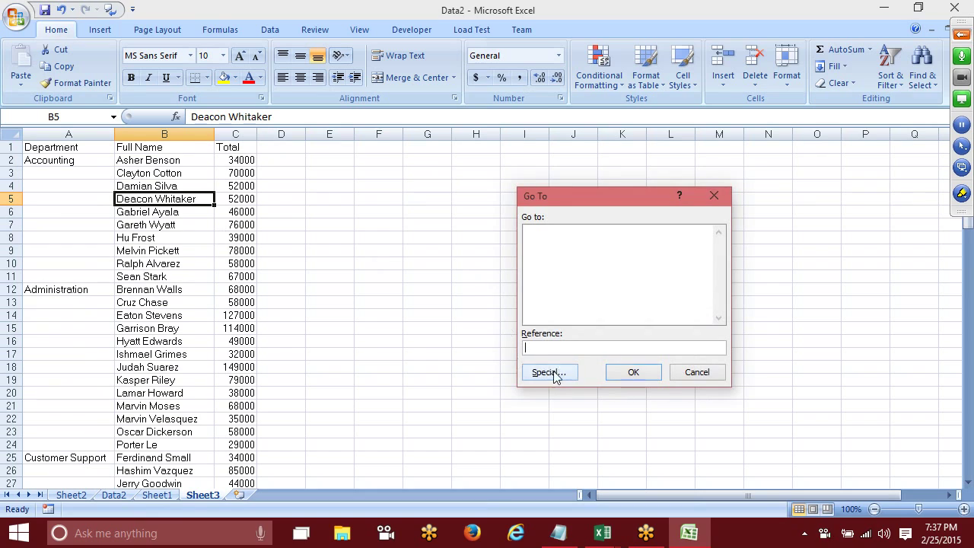
pyautogui.click(552, 372)
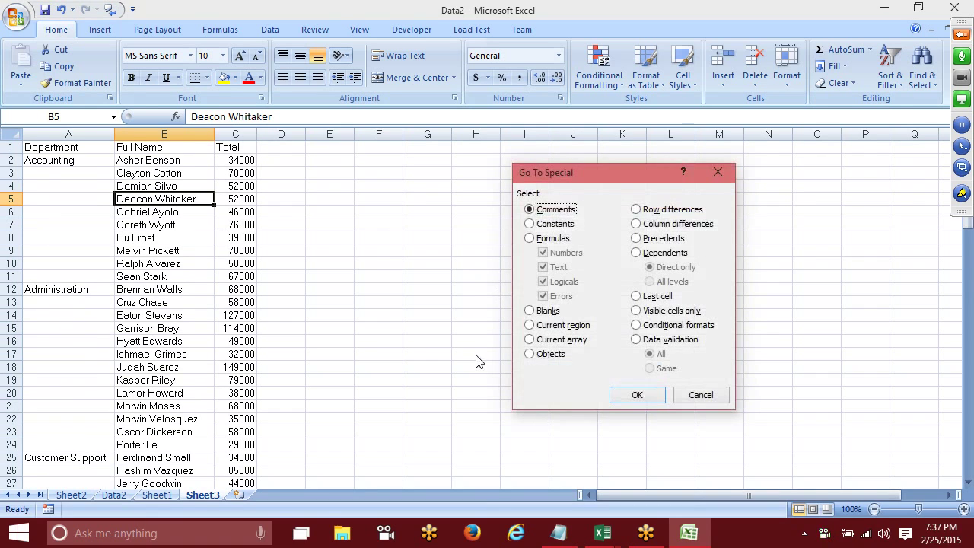
pyautogui.click(560, 360)
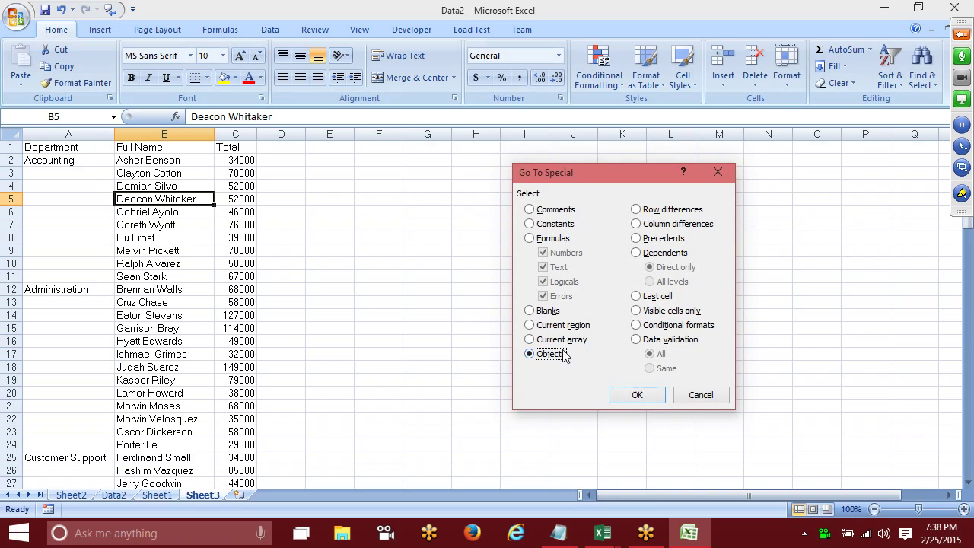
pyautogui.click(549, 313)
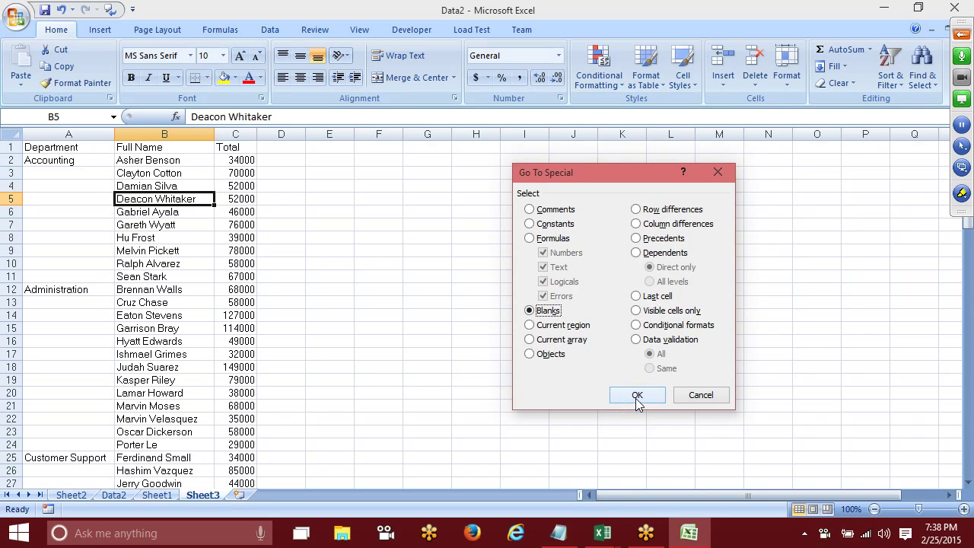
pyautogui.click(637, 401)
pyautogui.scroll(-1, 294, 346)
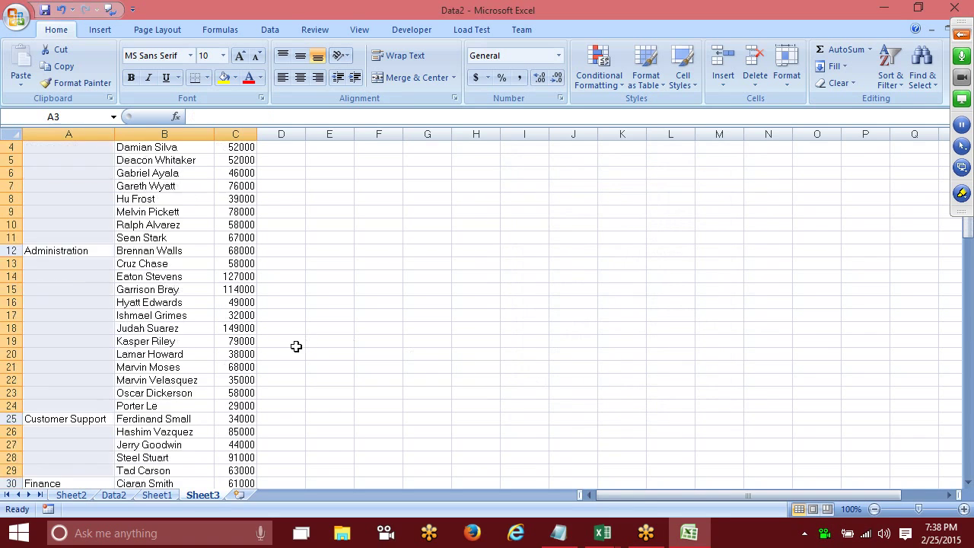
pyautogui.scroll(-6, 293, 351)
pyautogui.scroll(-2, 293, 351)
pyautogui.scroll(-6, 294, 352)
pyautogui.scroll(-5, 294, 353)
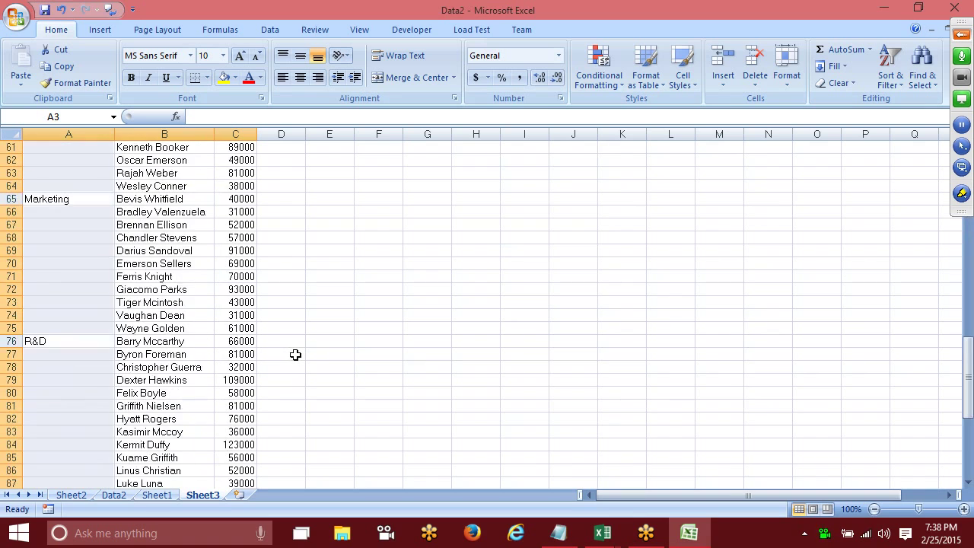
pyautogui.scroll(13, 296, 353)
pyautogui.scroll(7, 298, 351)
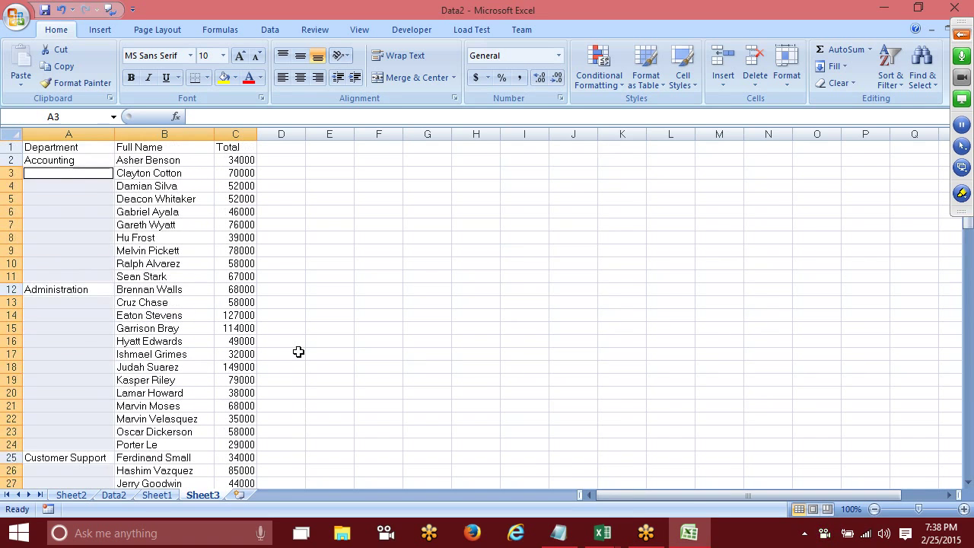
# Step: Fill all selected blanks at once with a formula referencing the cell above, like =A2
pyautogui.write('=')
pyautogui.press('Up')
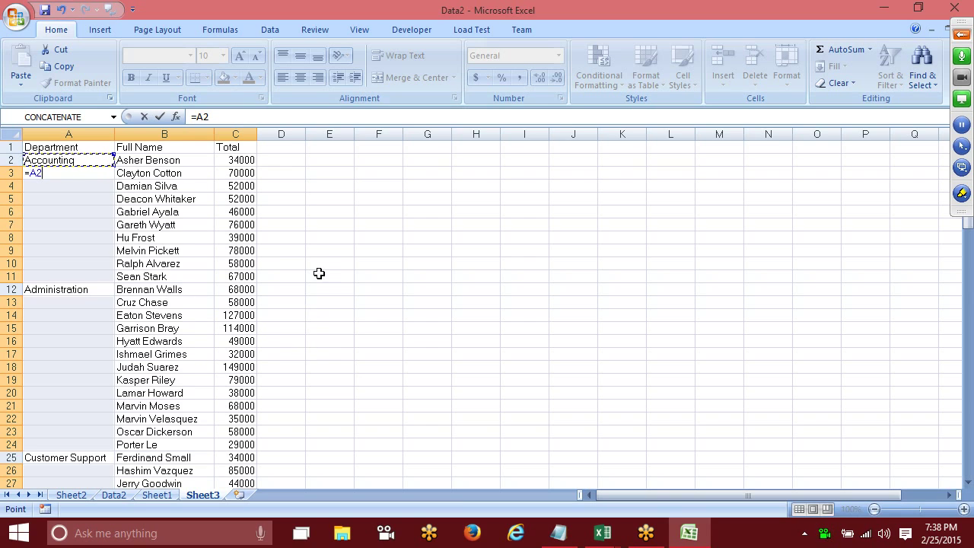
pyautogui.hotkey('ctrl', 'Return')
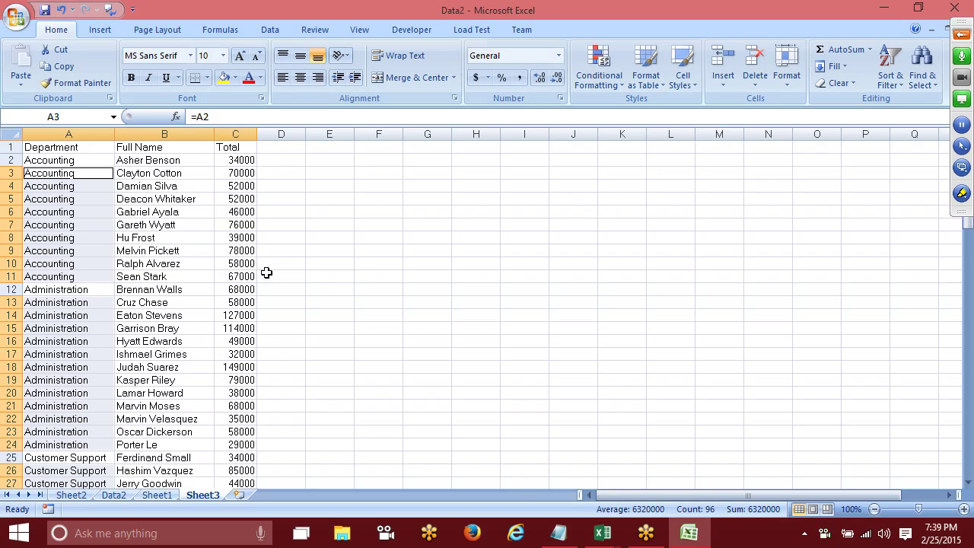
# Step: Deselect the blanks, check the formula in A7, and add a new Sheet4
pyautogui.click(136, 238)
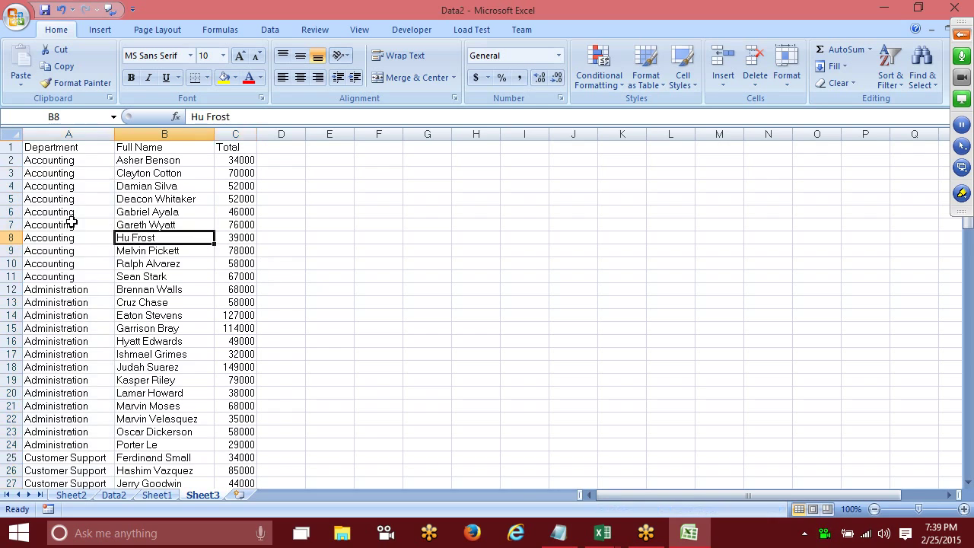
pyautogui.click(72, 222)
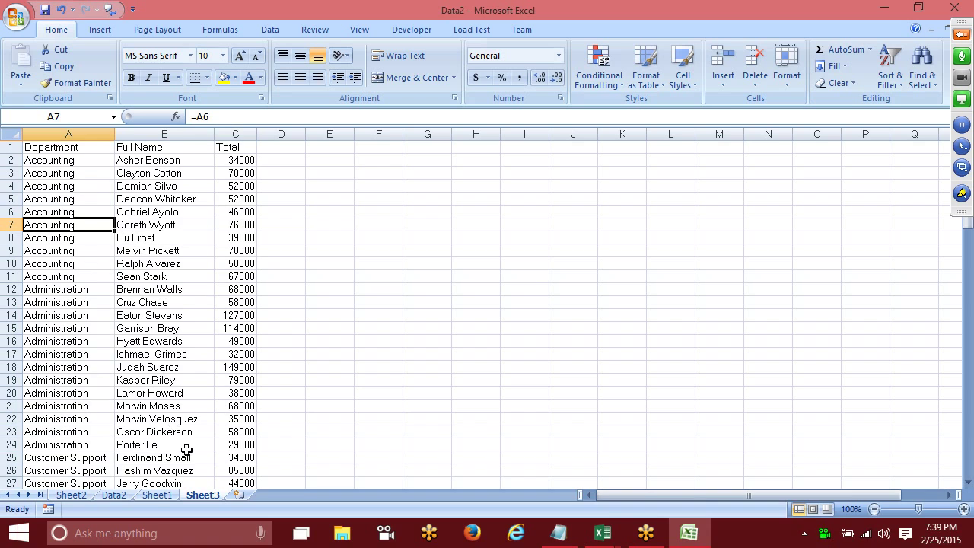
pyautogui.click(154, 496)
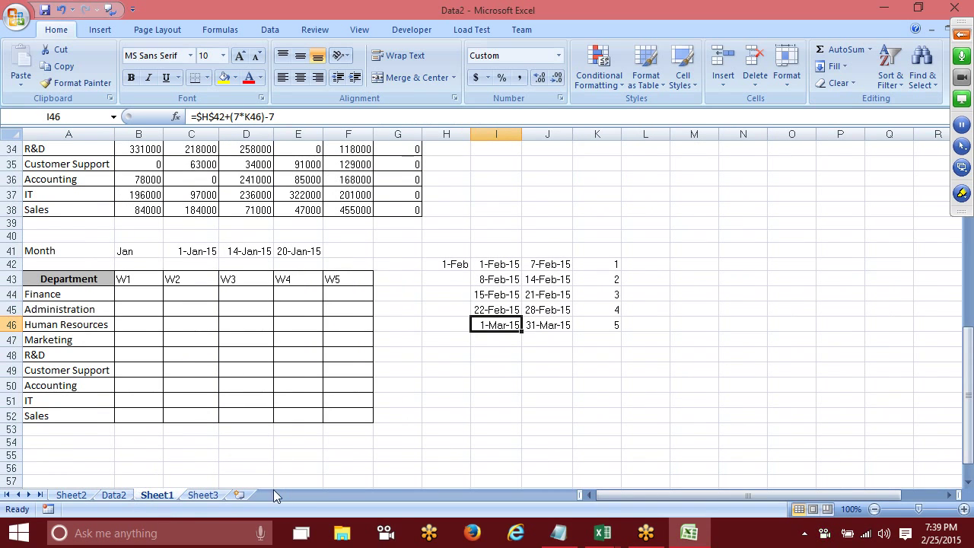
pyautogui.click(232, 495)
# Step: Enter 52, 36, 52, 63, 36, 52, 63 and 25 into A1:A8
pyautogui.write('52')
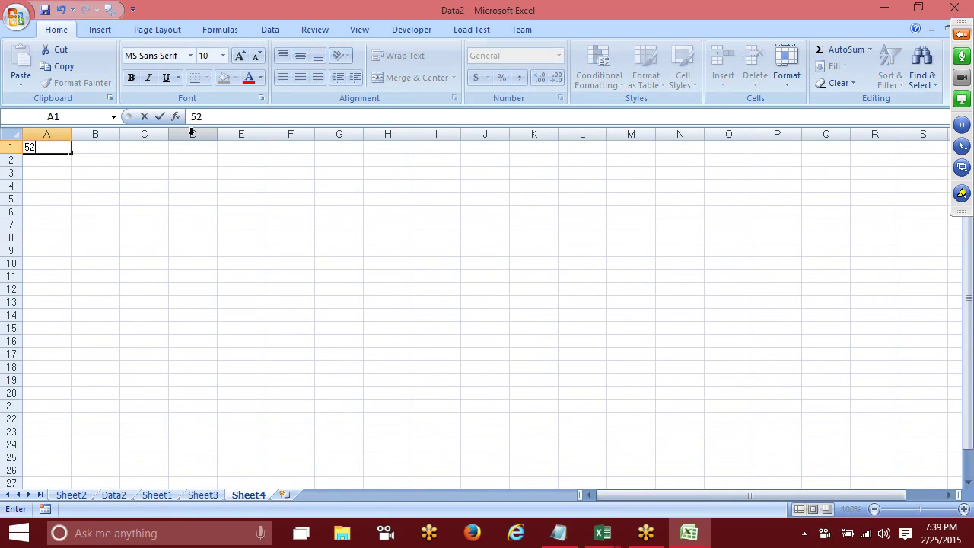
pyautogui.press('Return')
pyautogui.write('36')
pyautogui.press('Return')
pyautogui.write('52')
pyautogui.press('Return')
pyautogui.write('63')
pyautogui.press('Return')
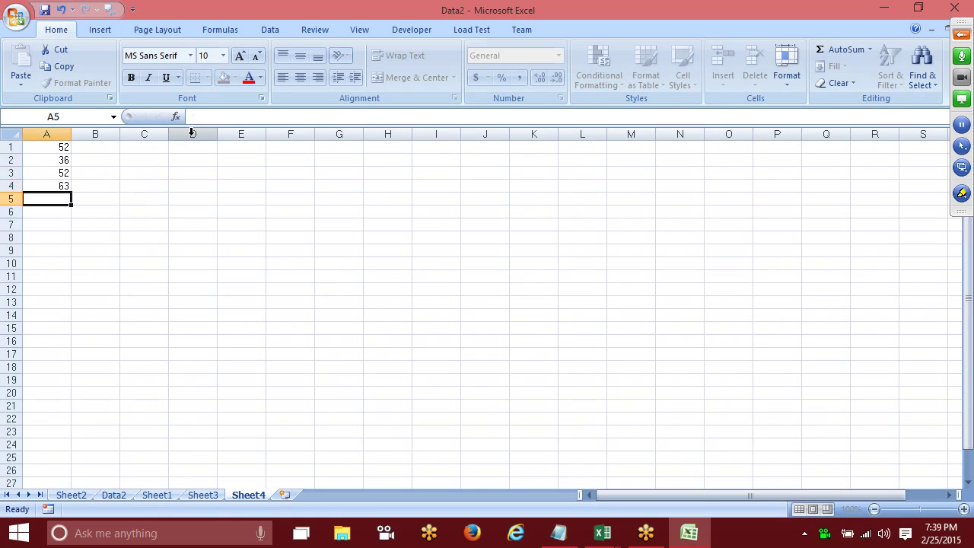
pyautogui.write('36')
pyautogui.press('Return')
pyautogui.write('52')
pyautogui.press('Return')
pyautogui.write('63')
pyautogui.press('Return')
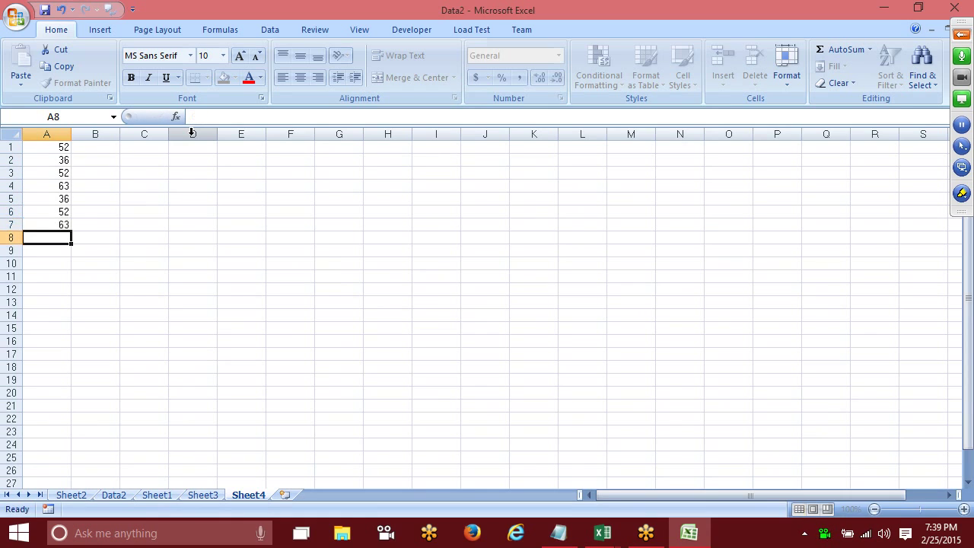
pyautogui.write('25')
pyautogui.press('Return')
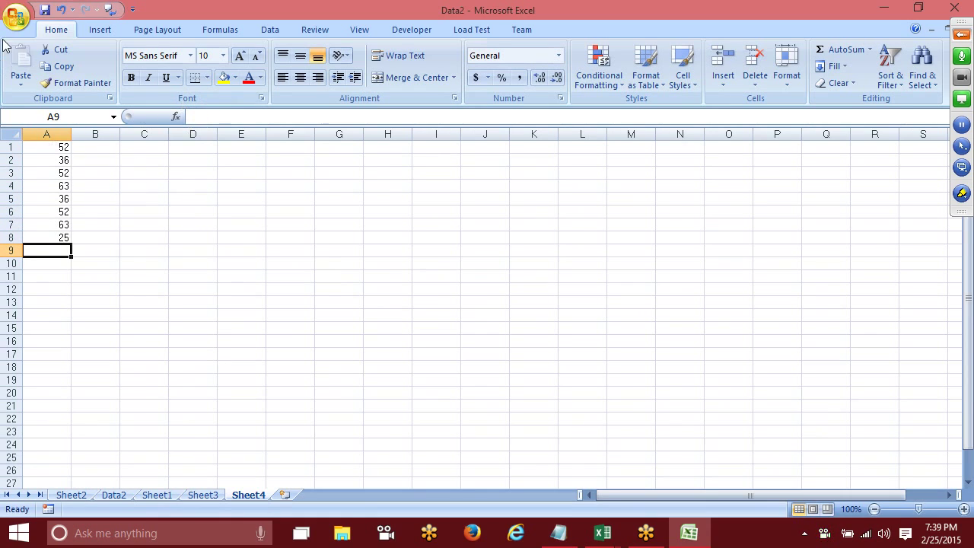
# Step: Hide rows 3 to 5 of the number list
pyautogui.moveTo(10, 173); pyautogui.dragTo(10, 199)
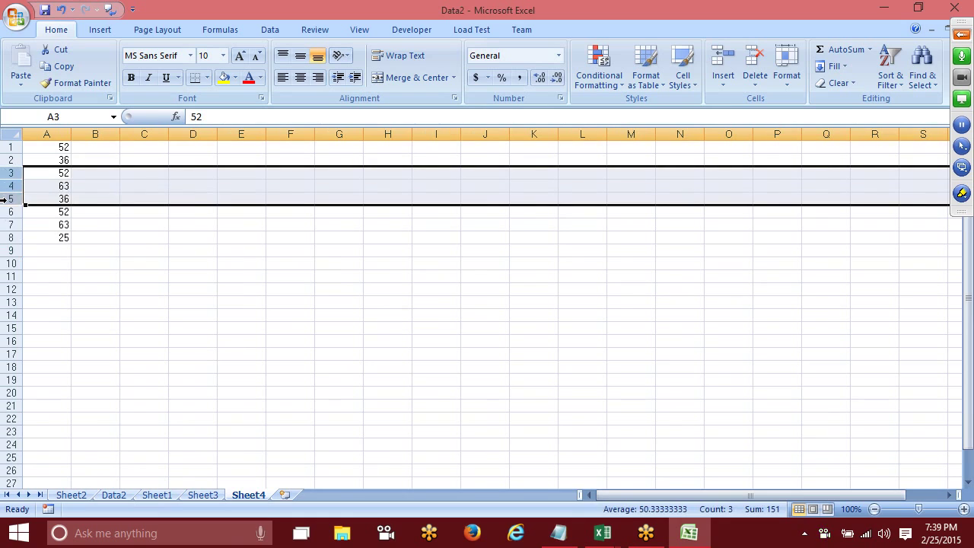
pyautogui.rightClick(9, 200)
pyautogui.click(44, 363)
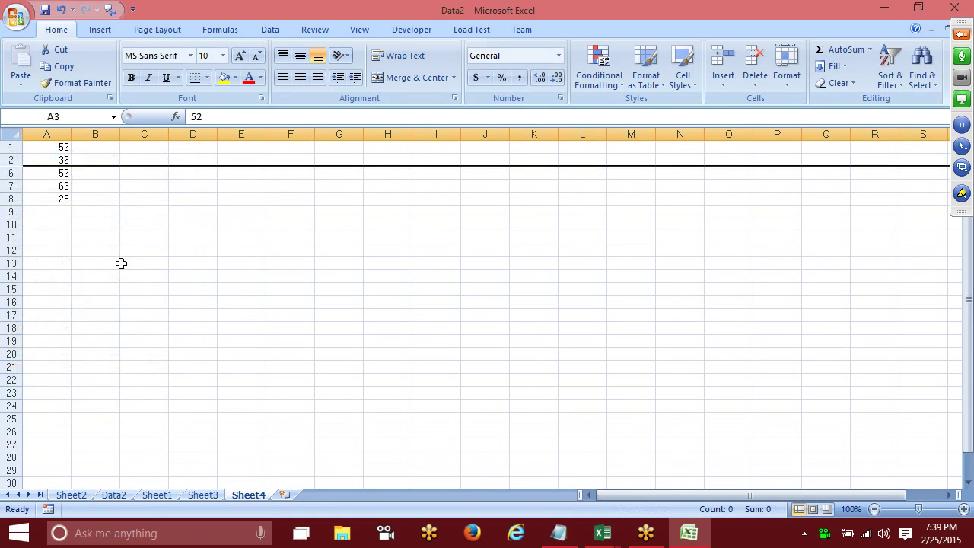
pyautogui.click(125, 263)
# Step: Test copying A1:A8 to E15, undo the paste, and reselect A1:A8
pyautogui.moveTo(56, 147); pyautogui.dragTo(56, 196)
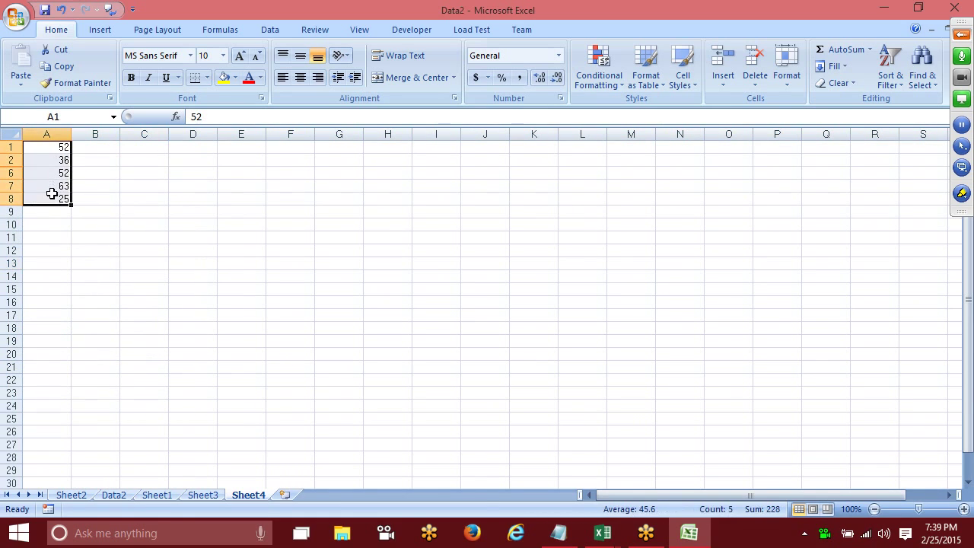
pyautogui.hotkey('ctrl', 'c')
pyautogui.click(251, 289)
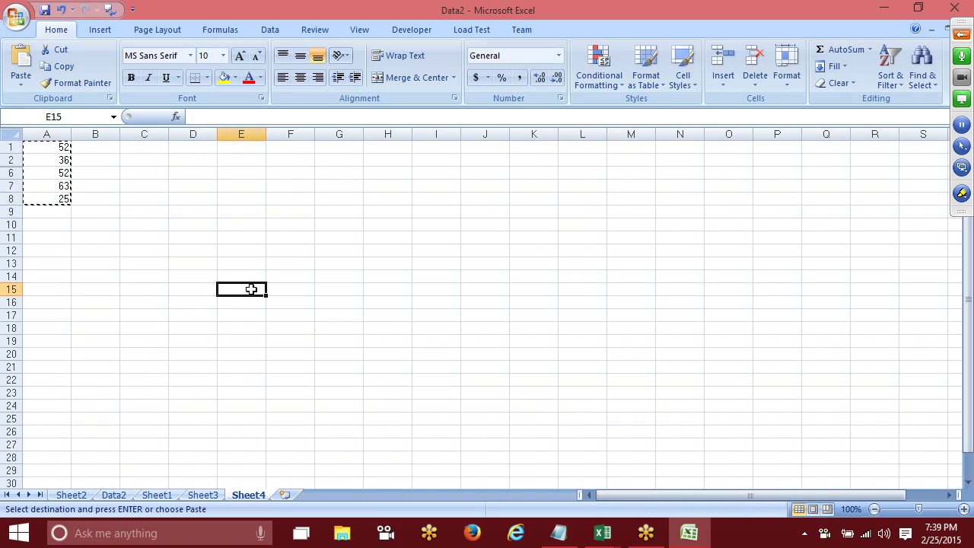
pyautogui.hotkey('ctrl', 'v')
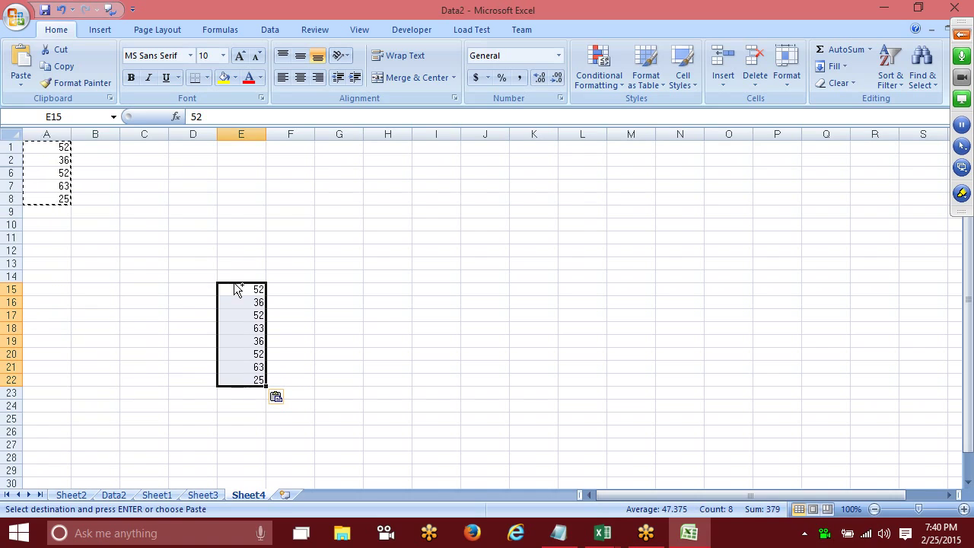
pyautogui.hotkey('ctrl', 'z')
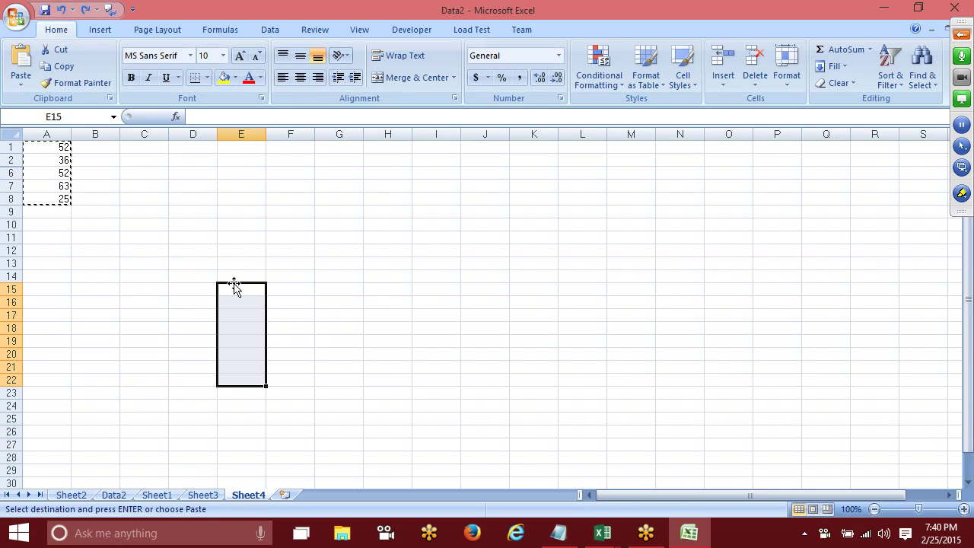
pyautogui.click(46, 147)
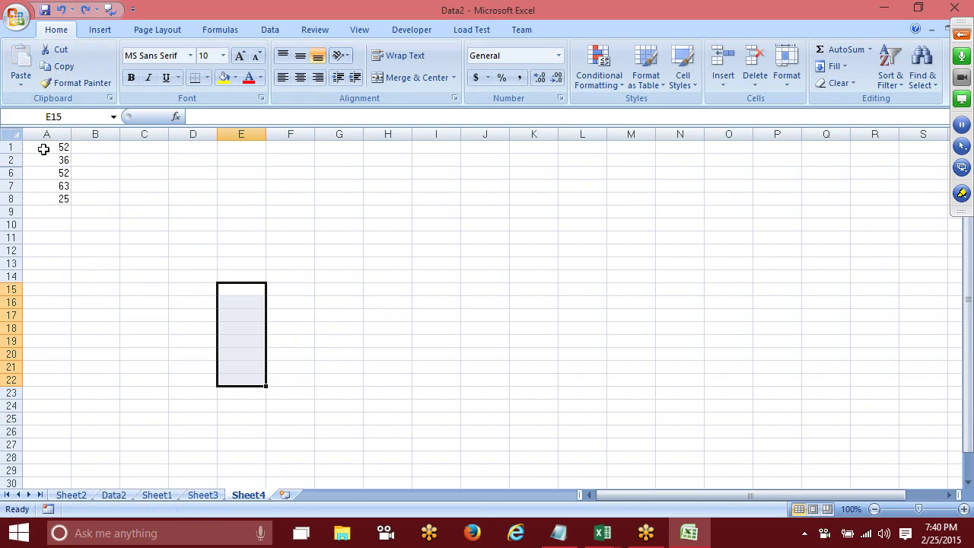
pyautogui.moveTo(46, 147); pyautogui.dragTo(54, 196)
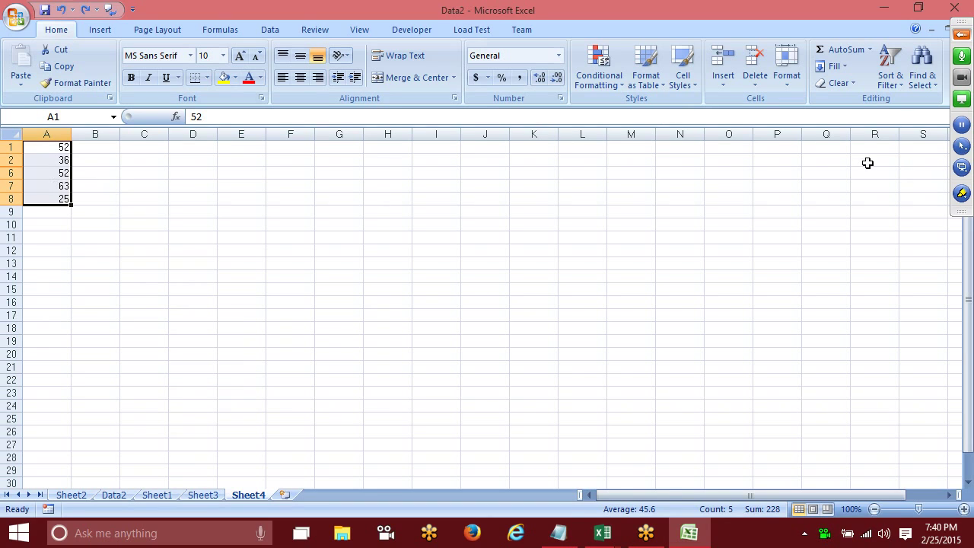
# Step: Select only the visible cells of A1:A8 via Go To Special > Visible cells only
pyautogui.click(925, 89)
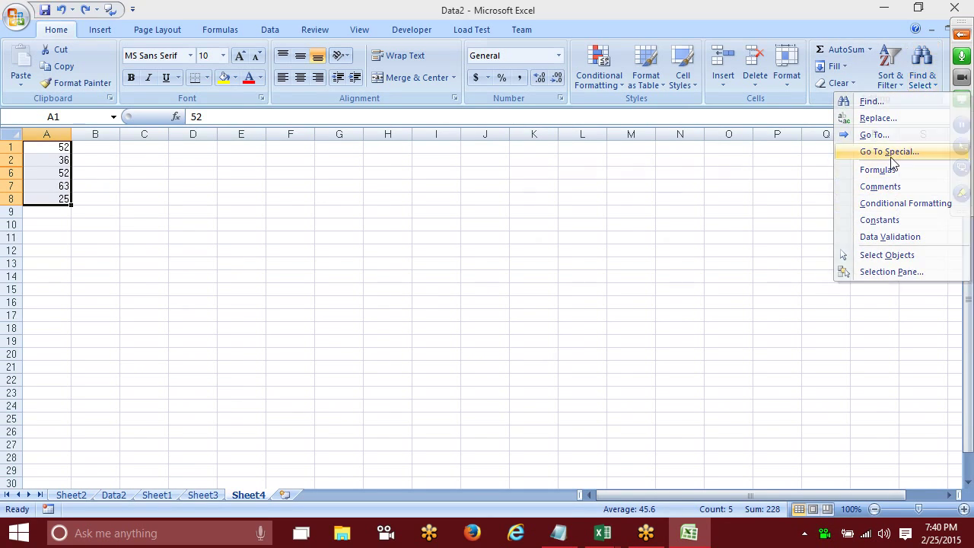
pyautogui.click(892, 149)
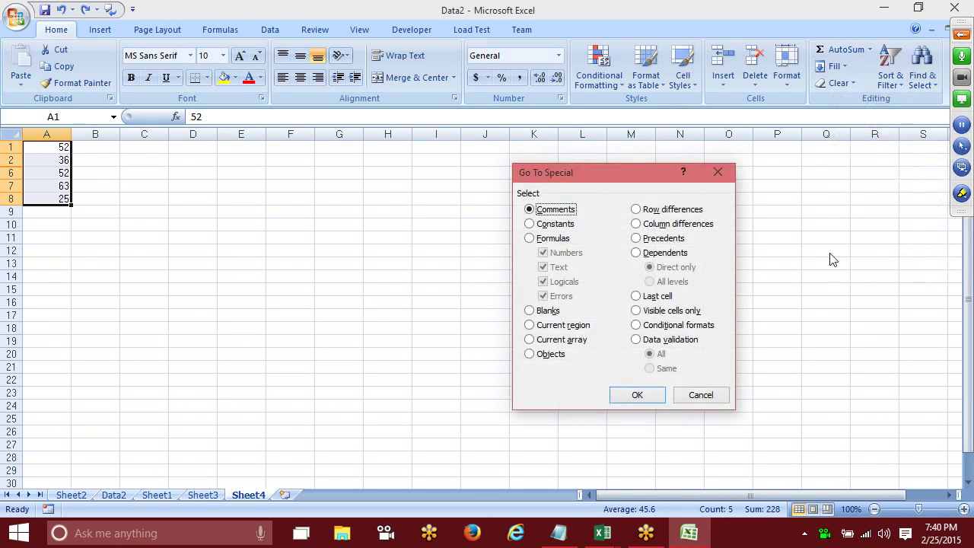
pyautogui.click(670, 310)
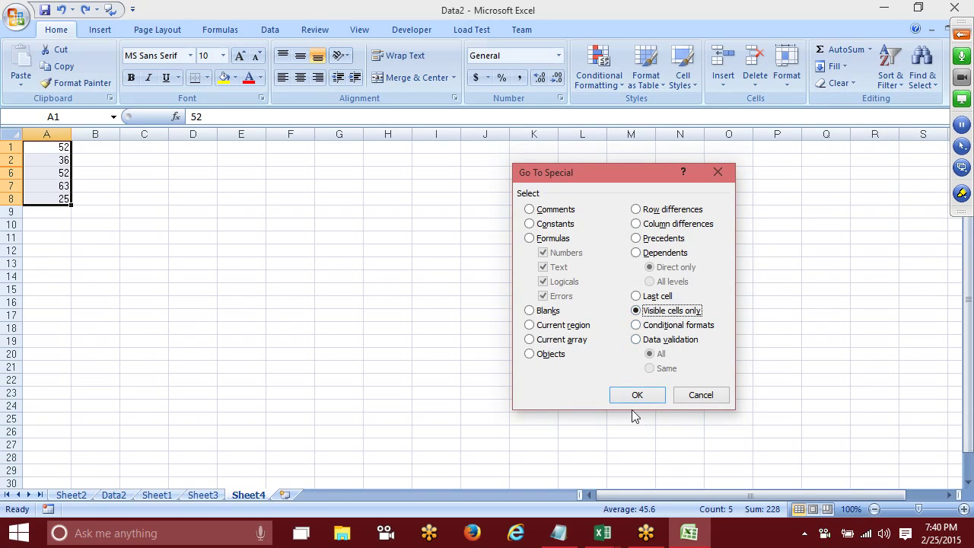
pyautogui.click(633, 395)
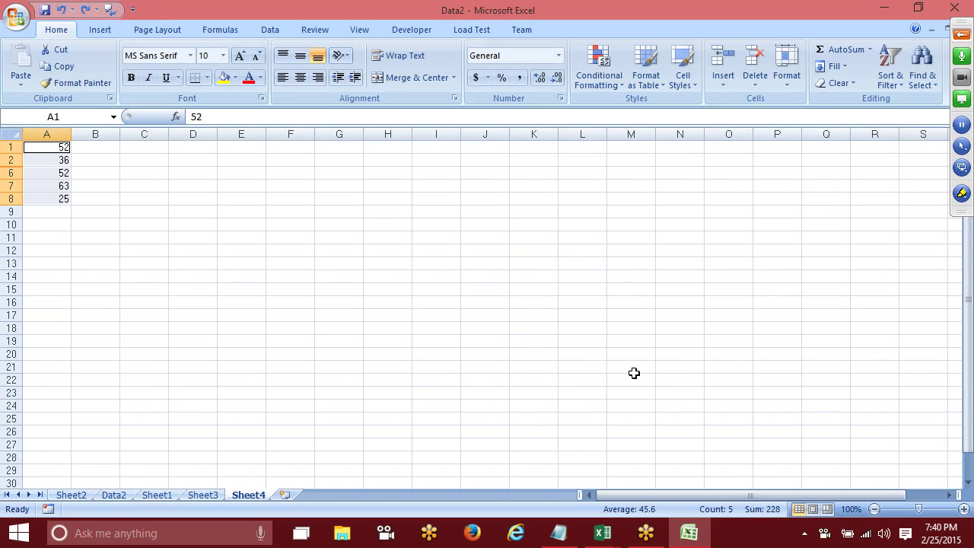
# Step: Copy the five visible values and paste them into G14:G18
pyautogui.hotkey('ctrl', 'c')
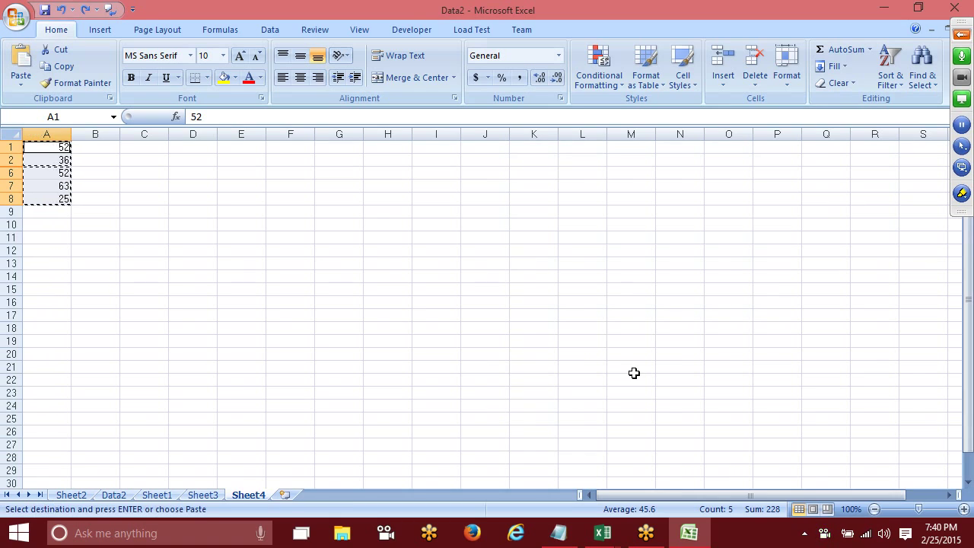
pyautogui.click(340, 277)
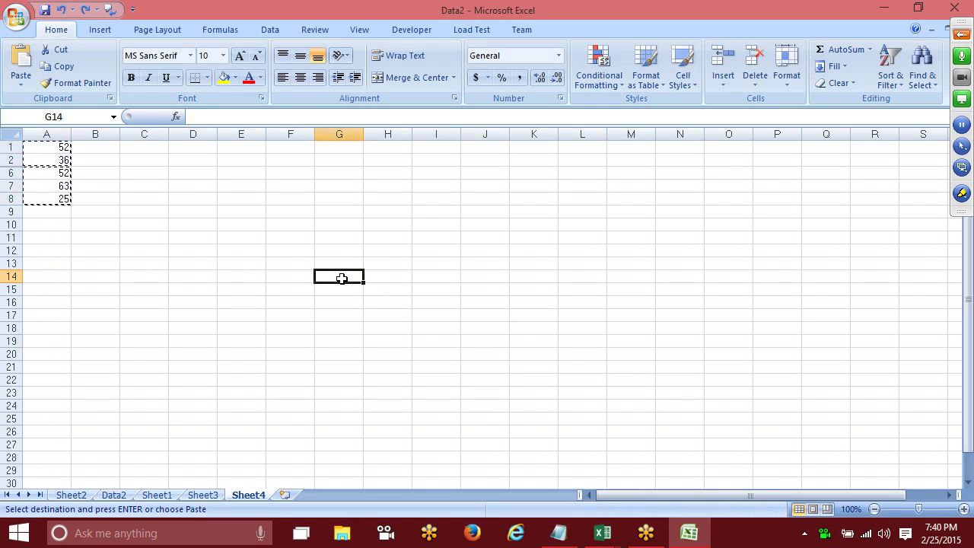
pyautogui.hotkey('ctrl', 'v')
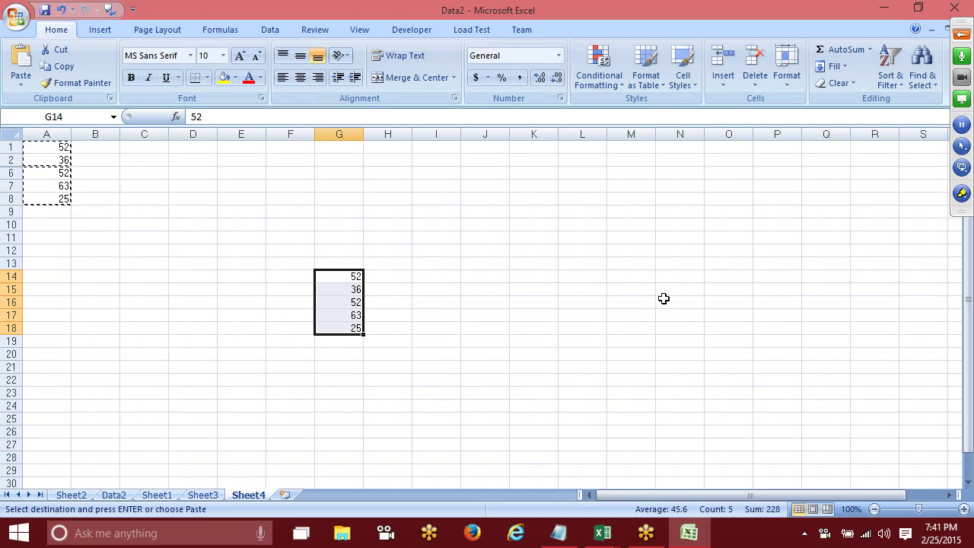
pyautogui.press('Escape')
pyautogui.click(375, 243)
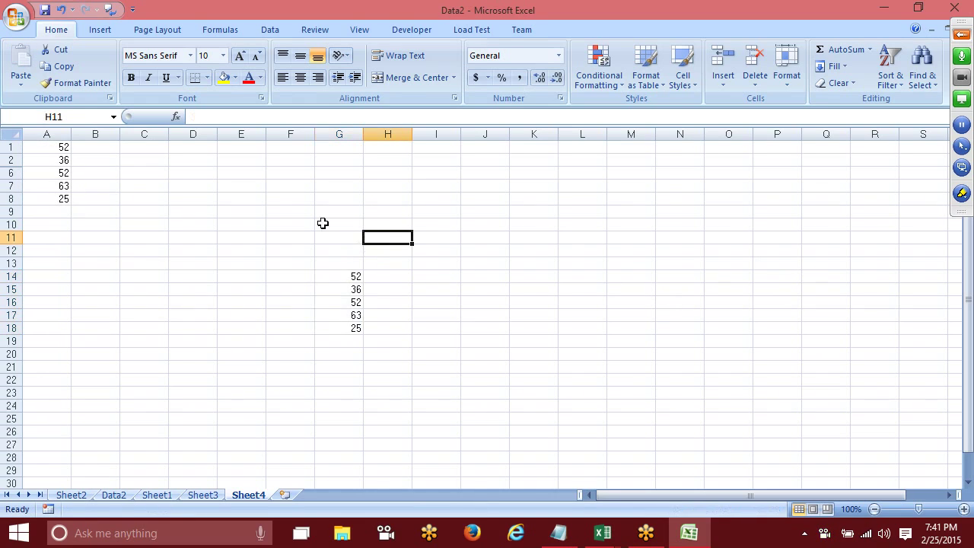
pyautogui.moveTo(67, 149); pyautogui.dragTo(58, 200)
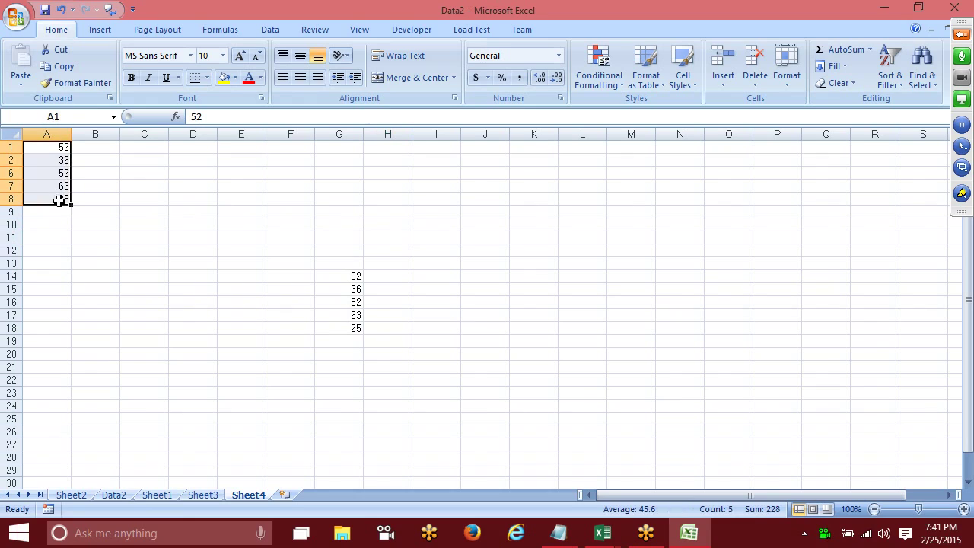
pyautogui.press('alt')
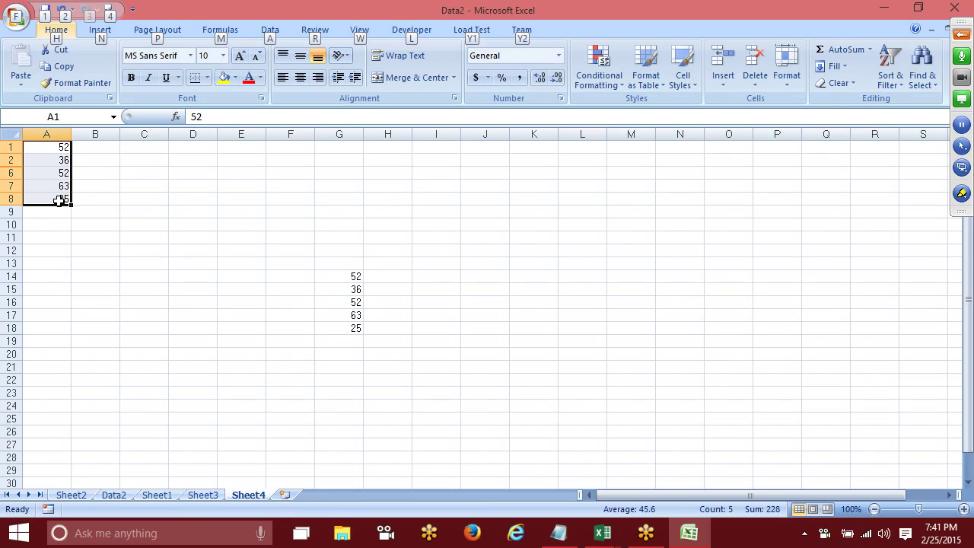
pyautogui.hotkey('alt', ';')
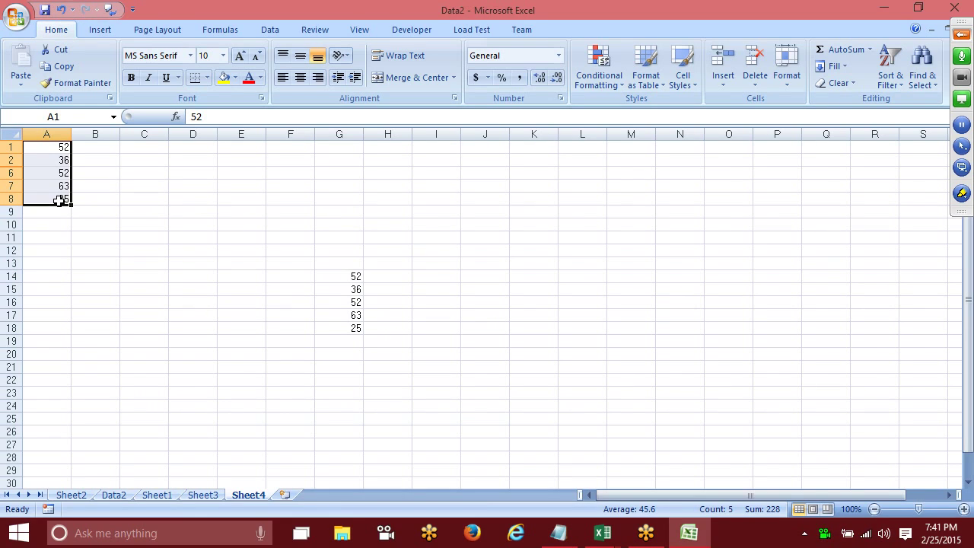
pyautogui.hotkey('alt', ';')
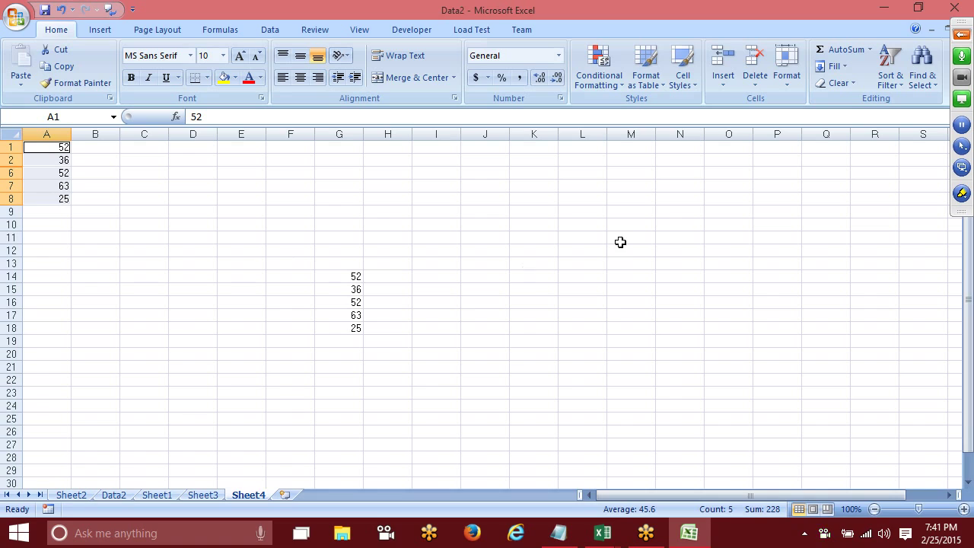
pyautogui.hotkey('ctrl', 'c')
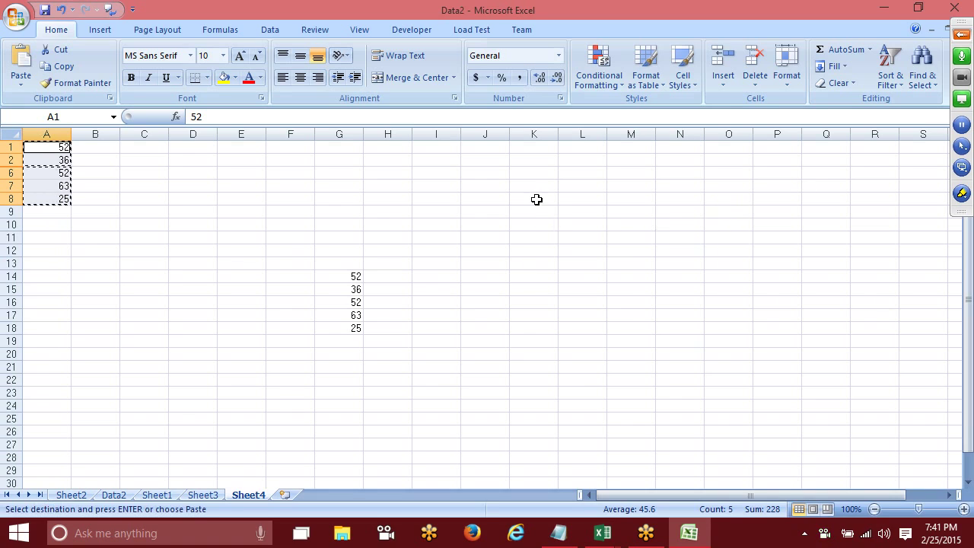
pyautogui.click(536, 198)
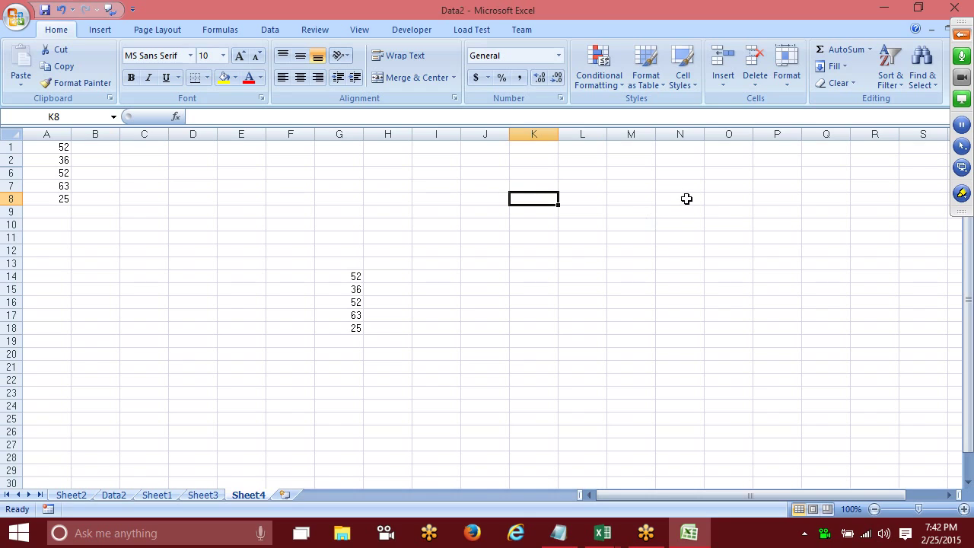
pyautogui.click(700, 252)
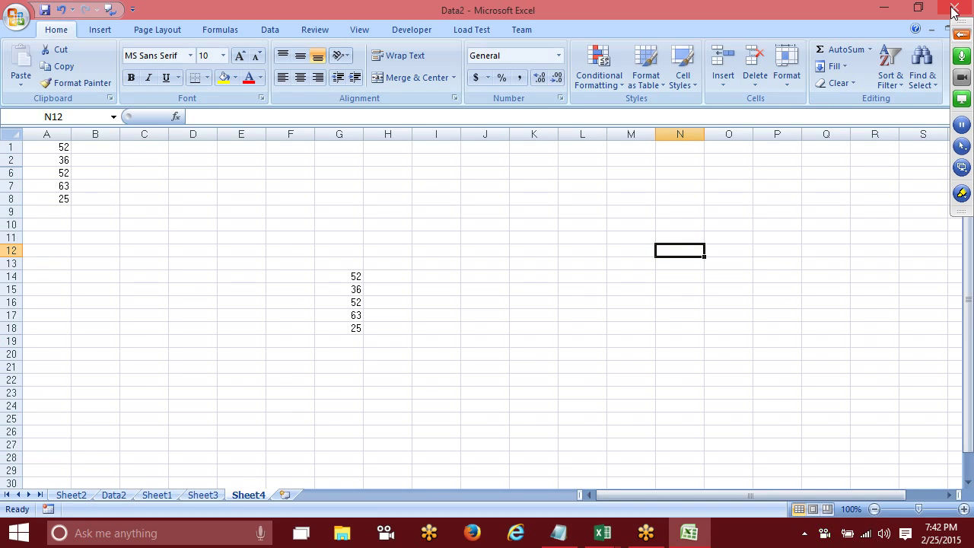
# Step: Close the Data2 workbook window to exit Excel
pyautogui.scroll(-1, 951, 12)
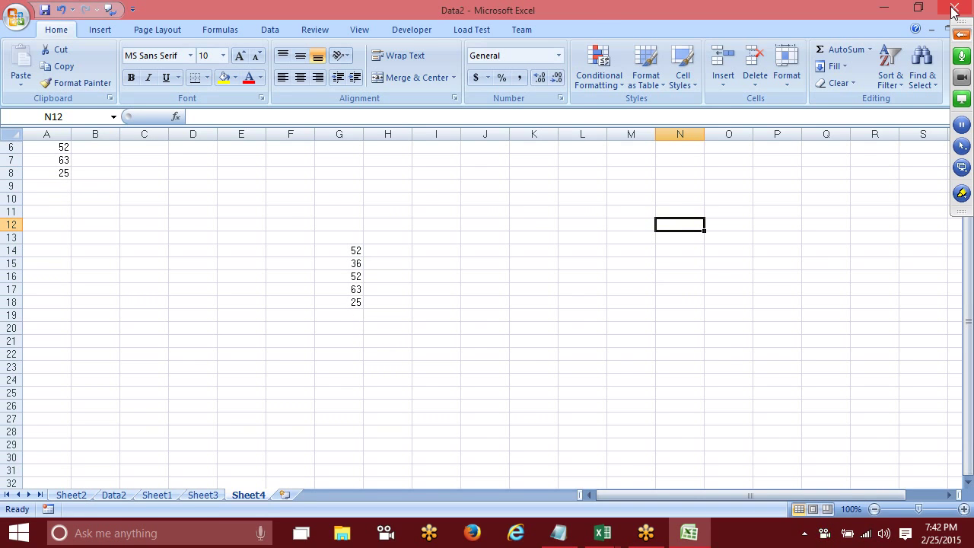
pyautogui.click(954, 9)
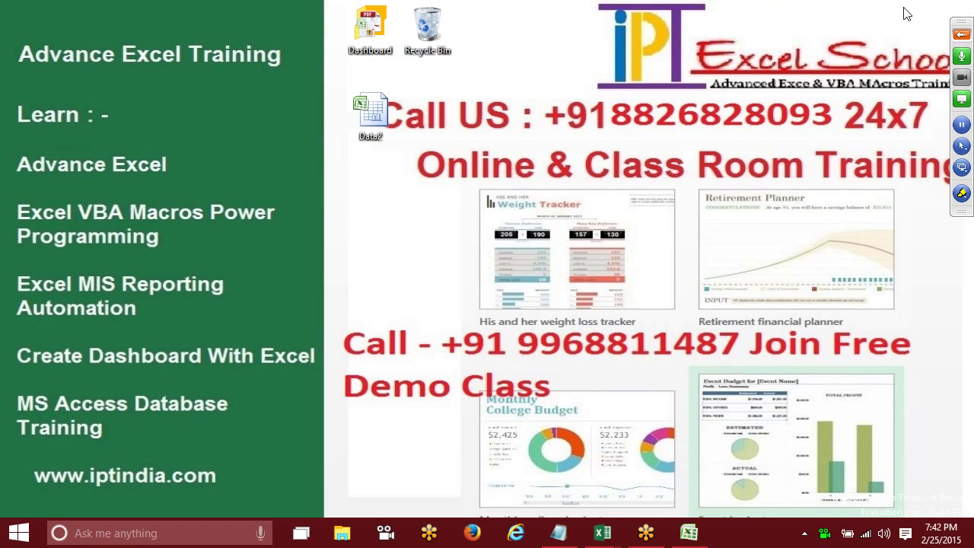